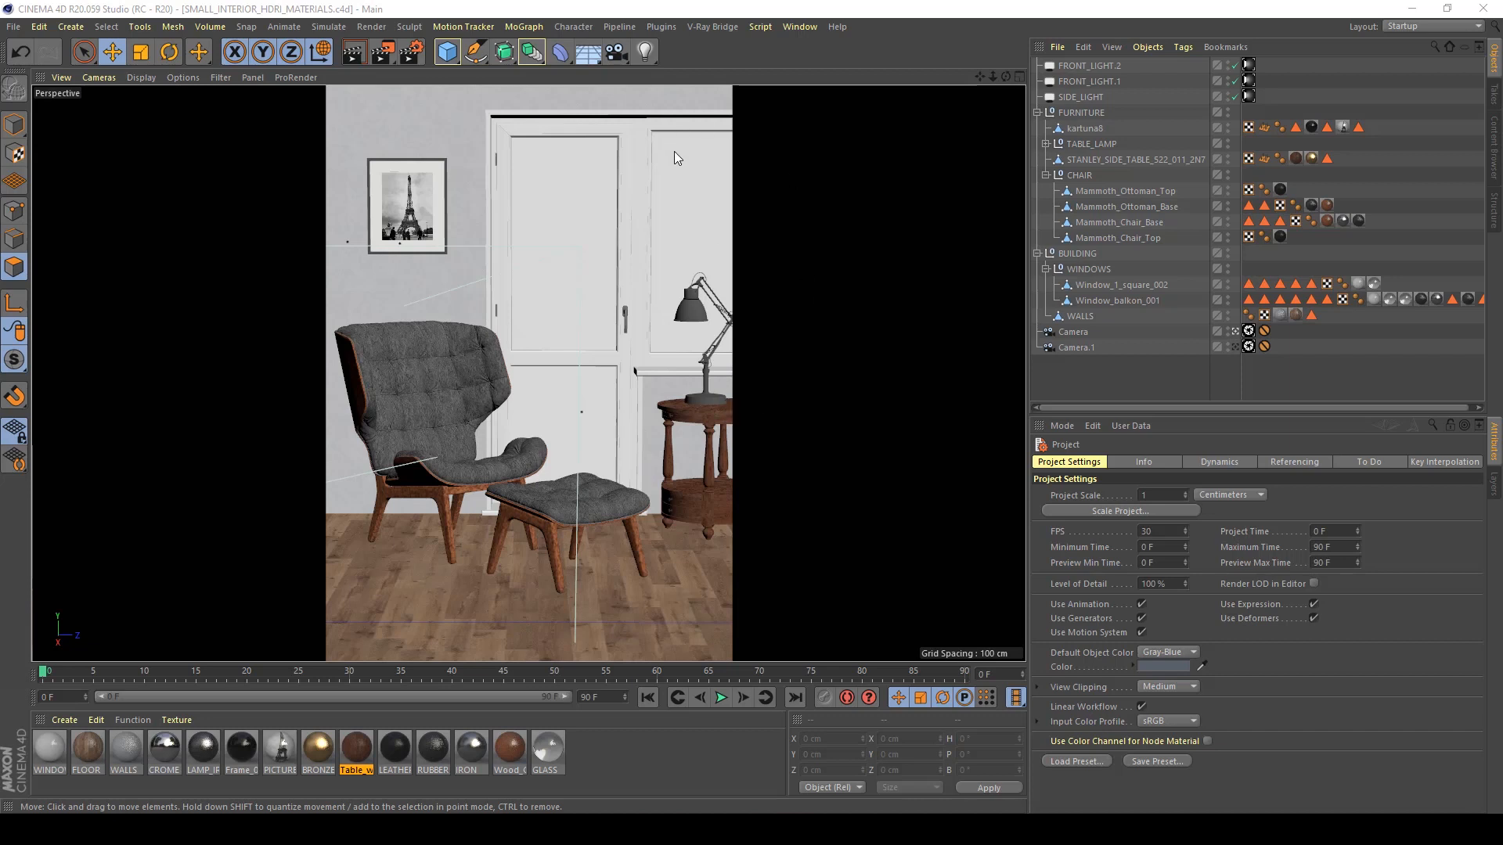
Step: Open the render settings
{"action": "left_click", "coordinate": [412, 55]}
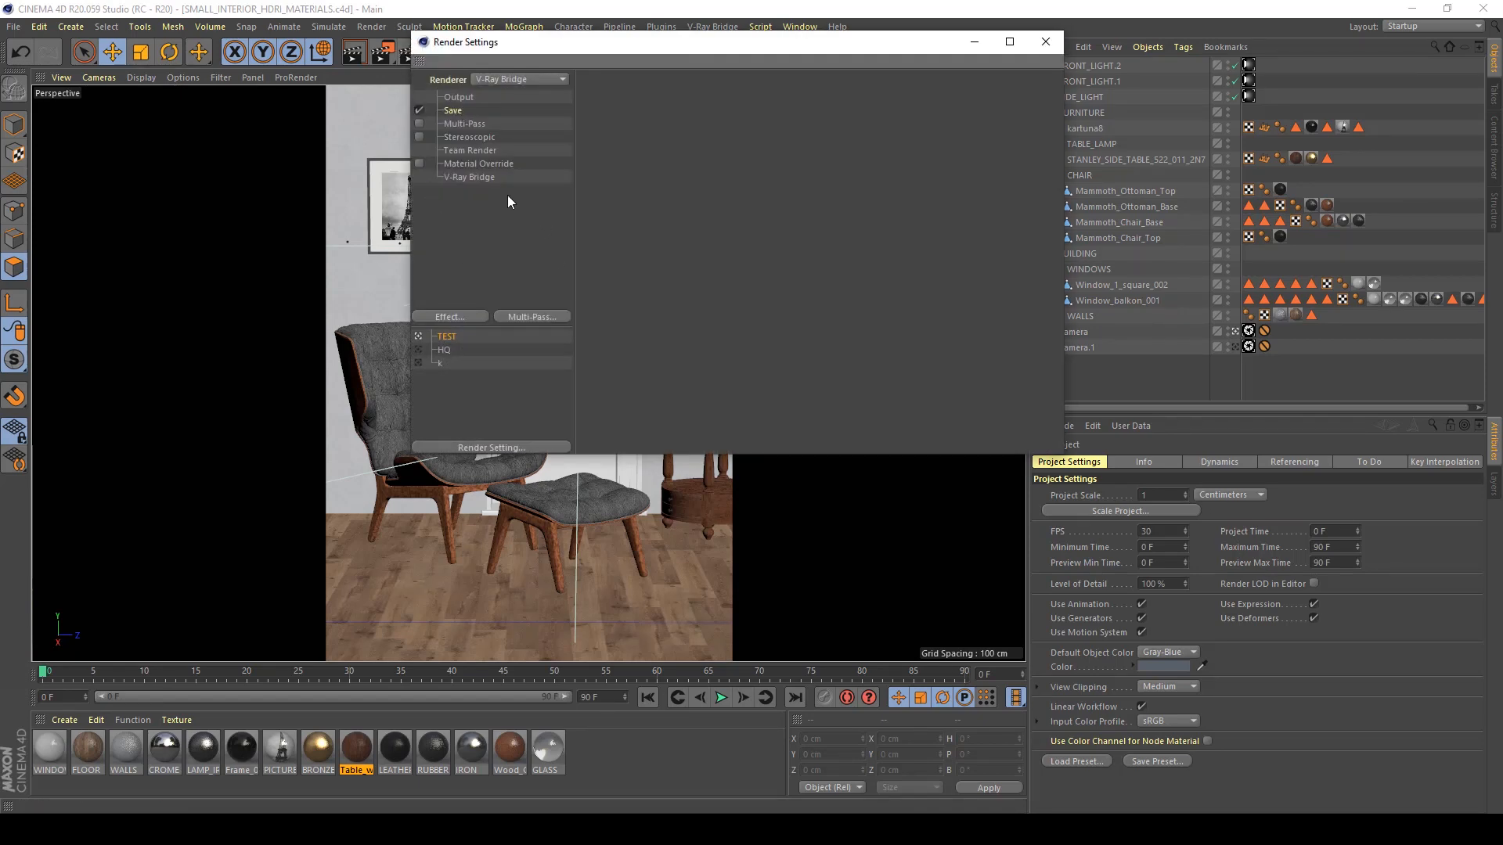
{"action": "right_click", "coordinate": [449, 338]}
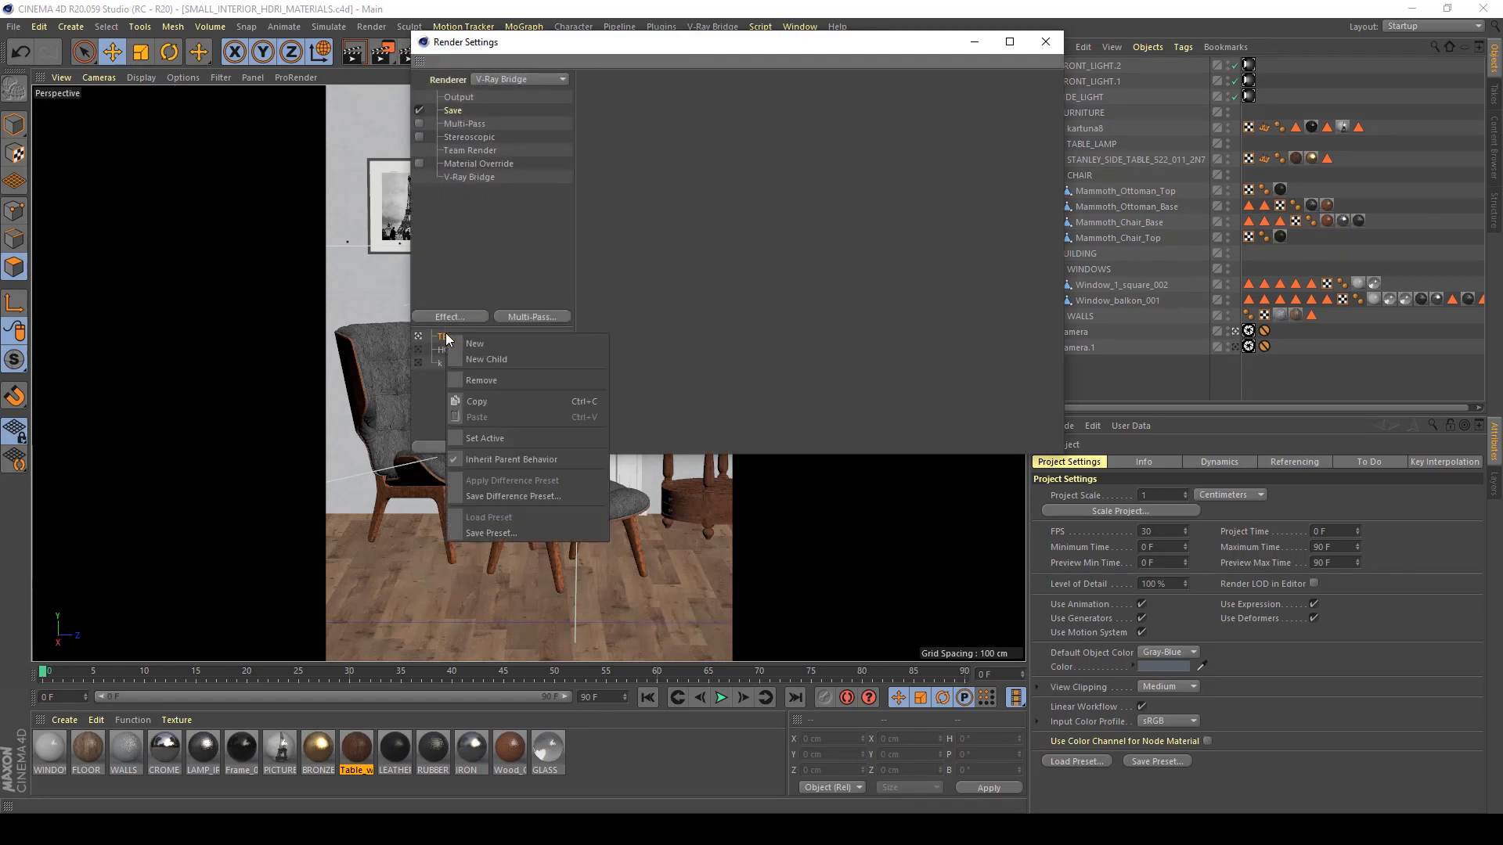
{"action": "left_click", "coordinate": [493, 346]}
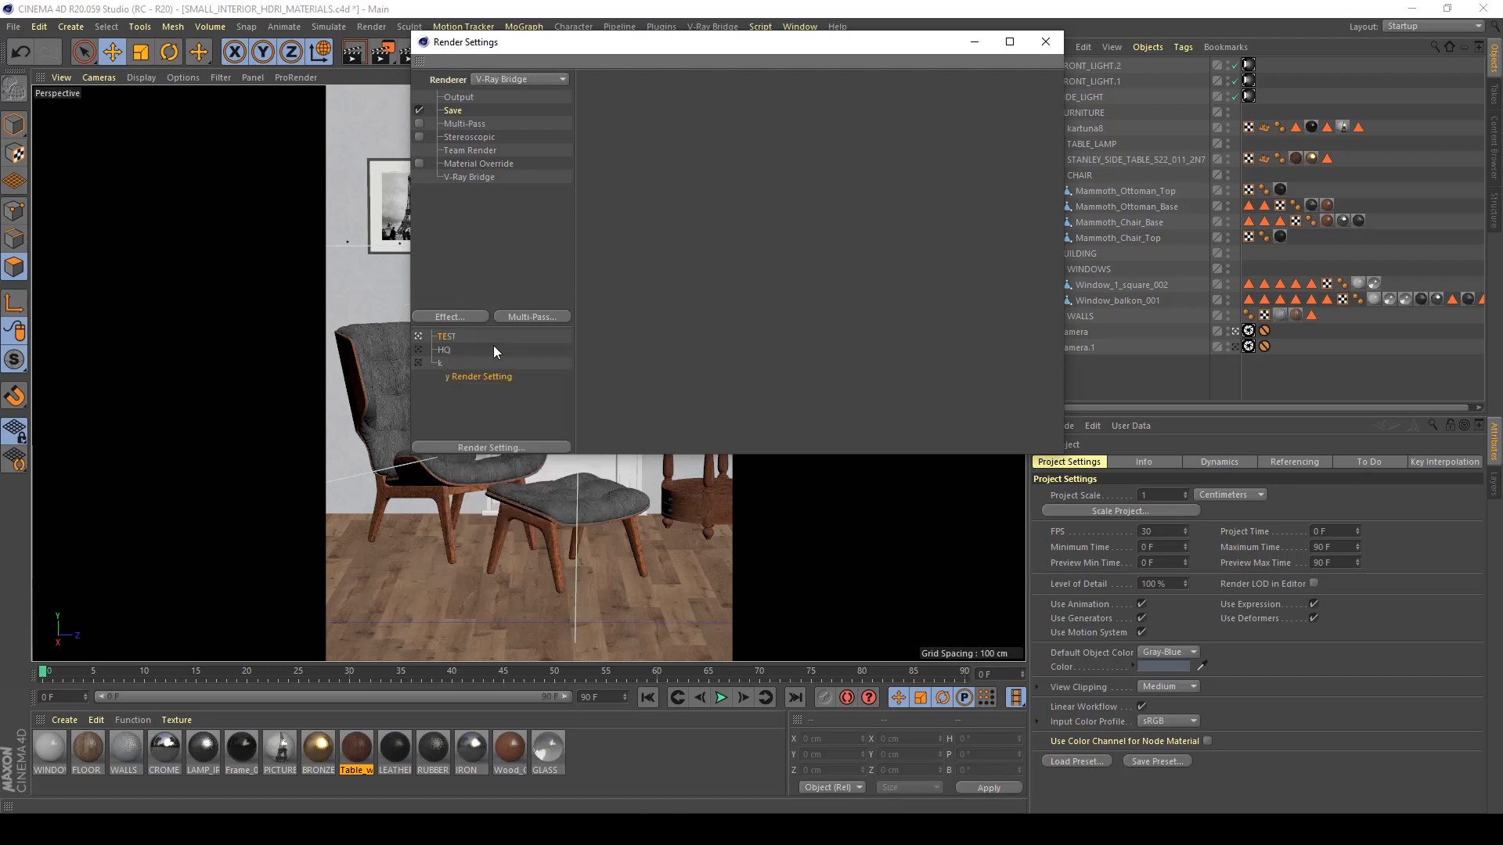
{"action": "double_click", "coordinate": [450, 378]}
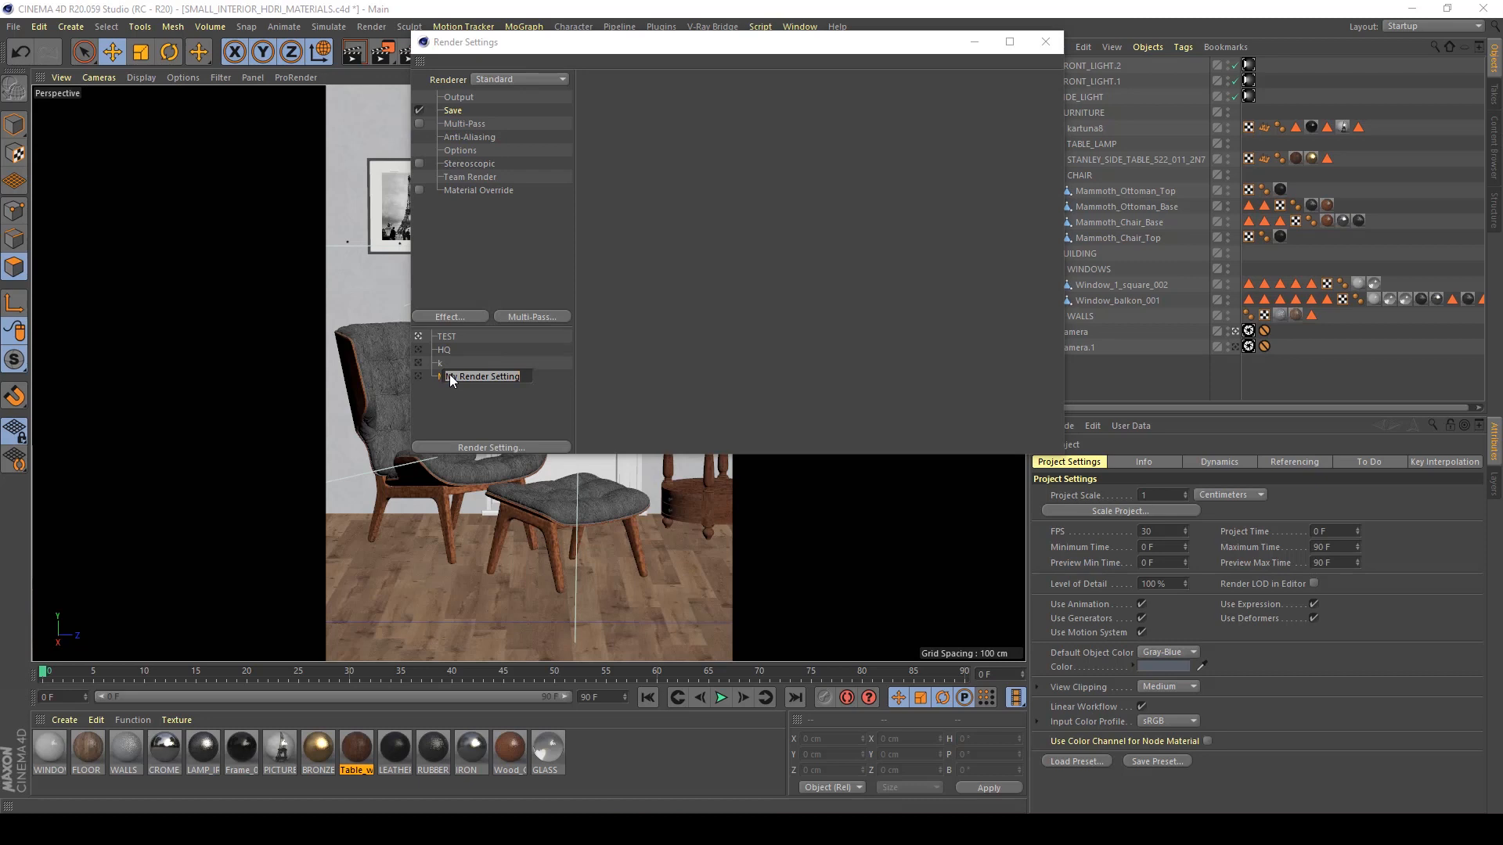
{"action": "type", "text": "HQ_2"}
{"action": "key", "text": "Return"}
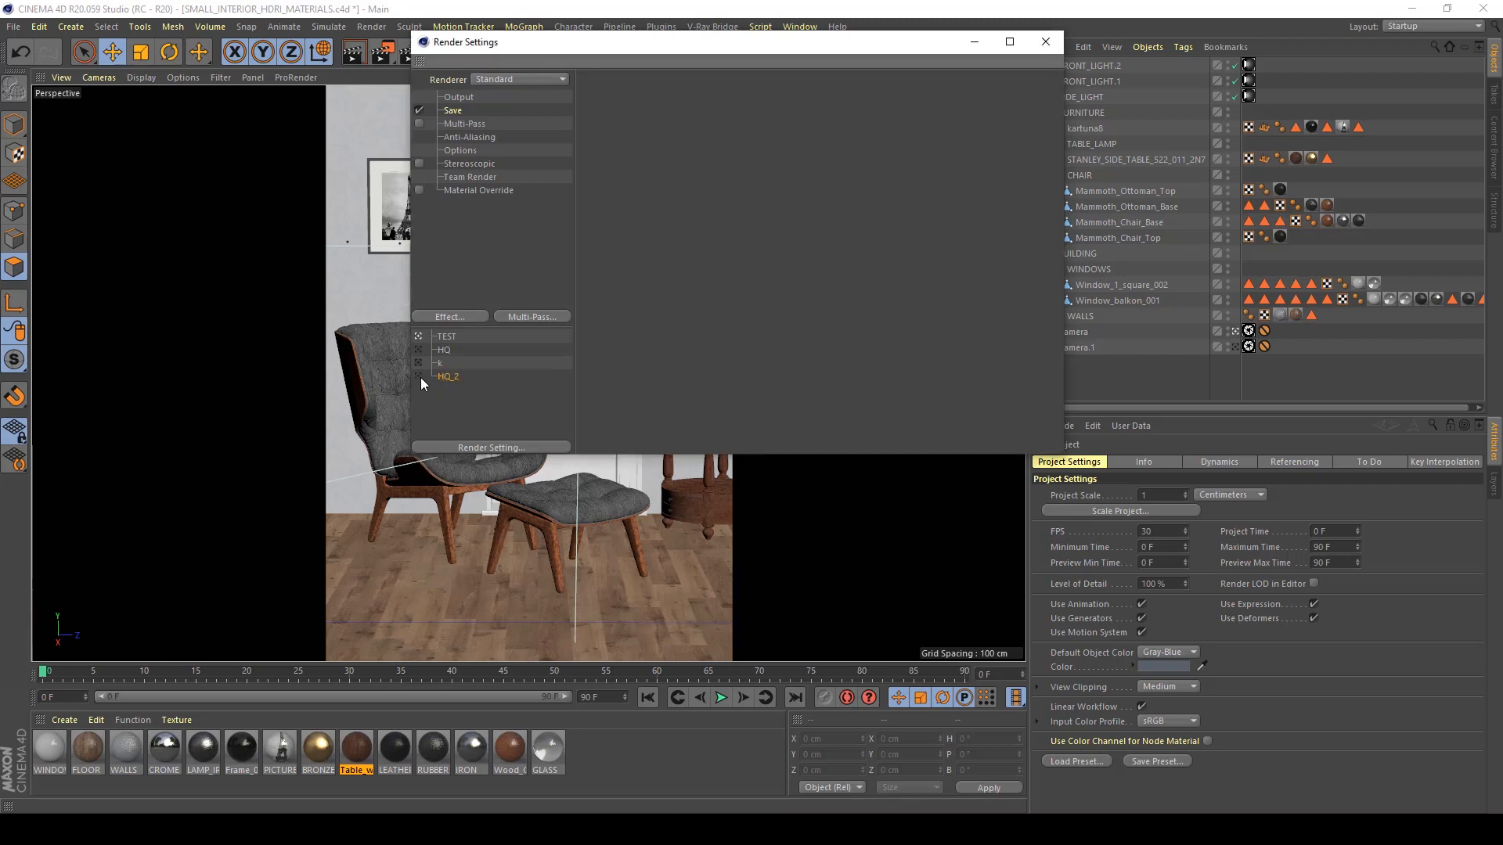
{"action": "left_click", "coordinate": [420, 376]}
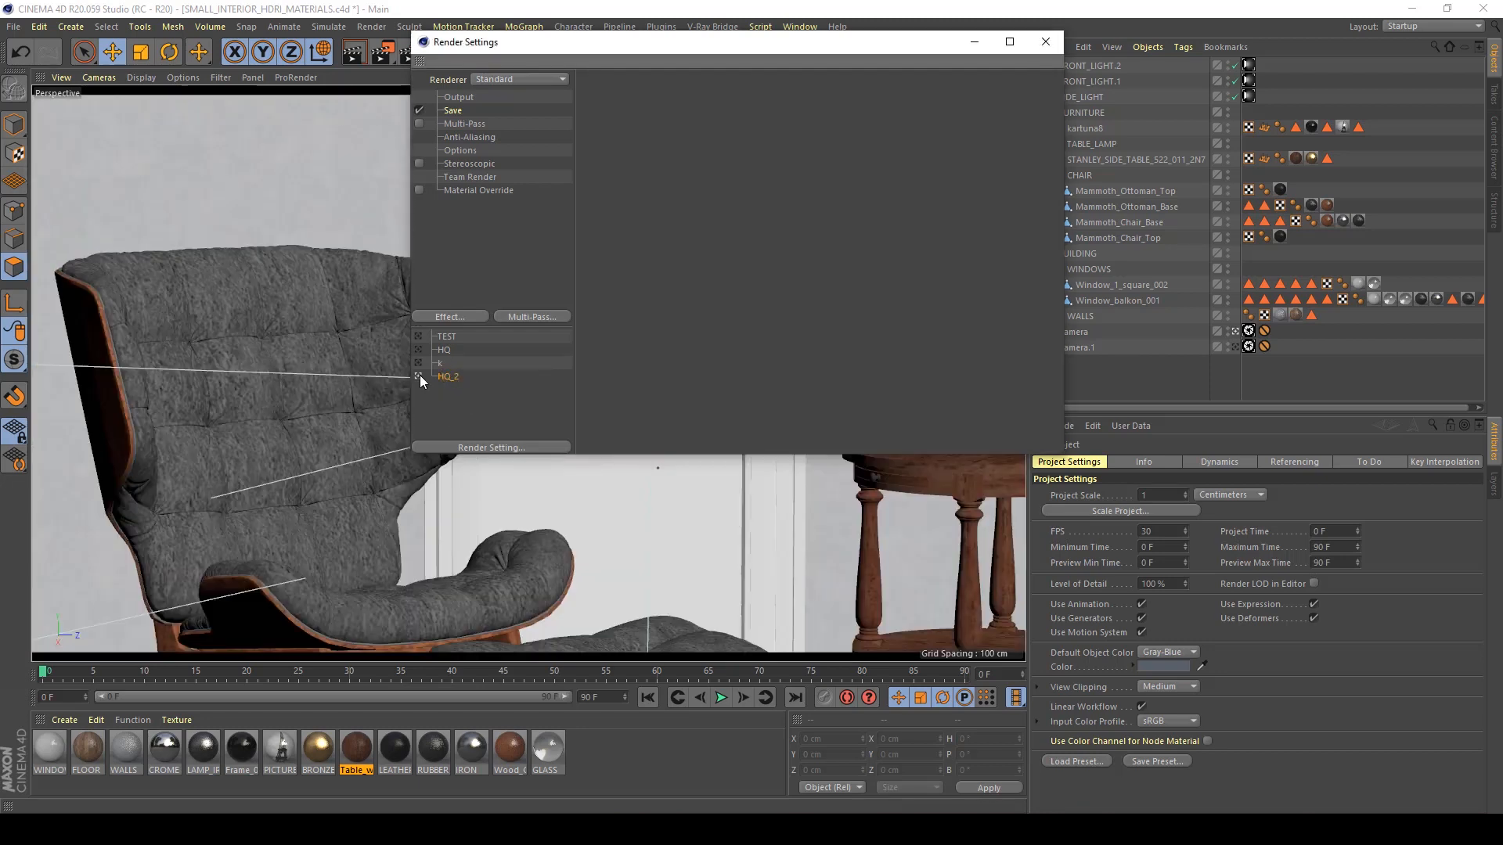
{"action": "left_click", "coordinate": [459, 99]}
{"action": "left_click", "coordinate": [446, 336]}
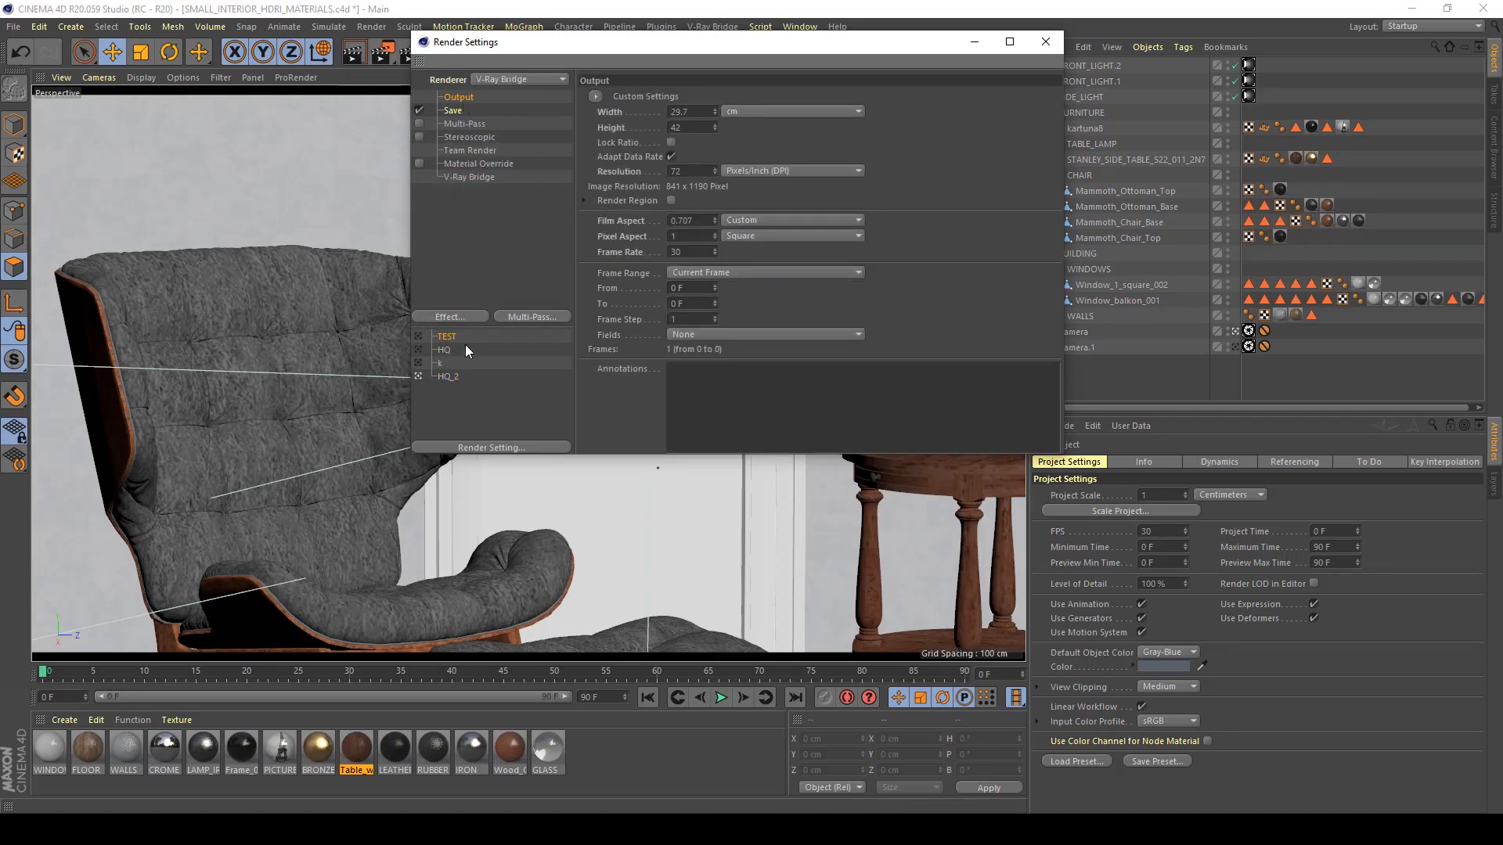
{"action": "left_click", "coordinate": [449, 375]}
{"action": "key", "text": "Delete"}
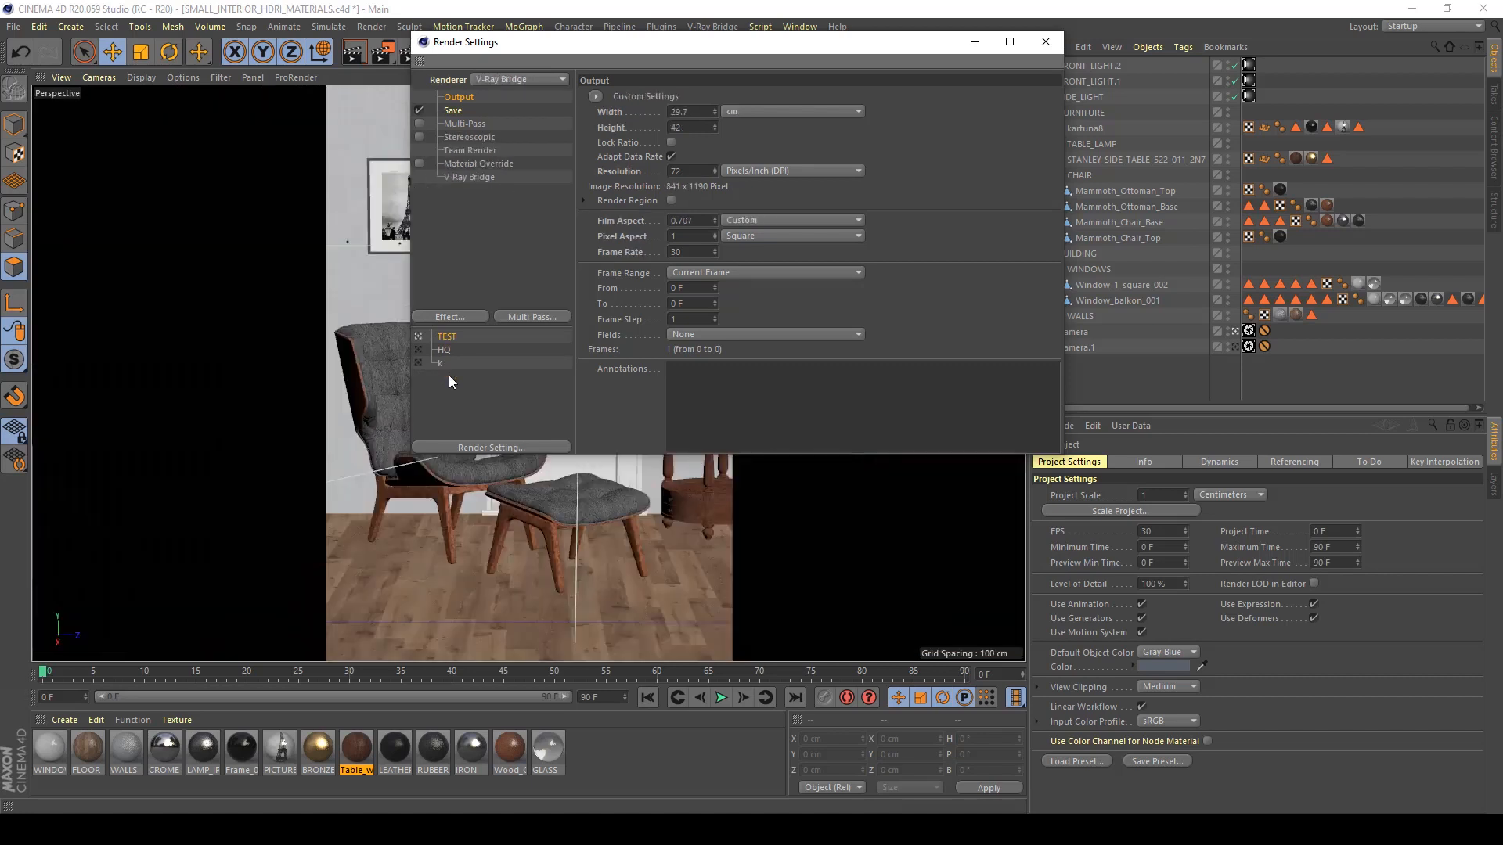
Step: Duplicate the TEST render setting by copying and pasting it, and rename the copy HQ_2
{"action": "right_click", "coordinate": [450, 344]}
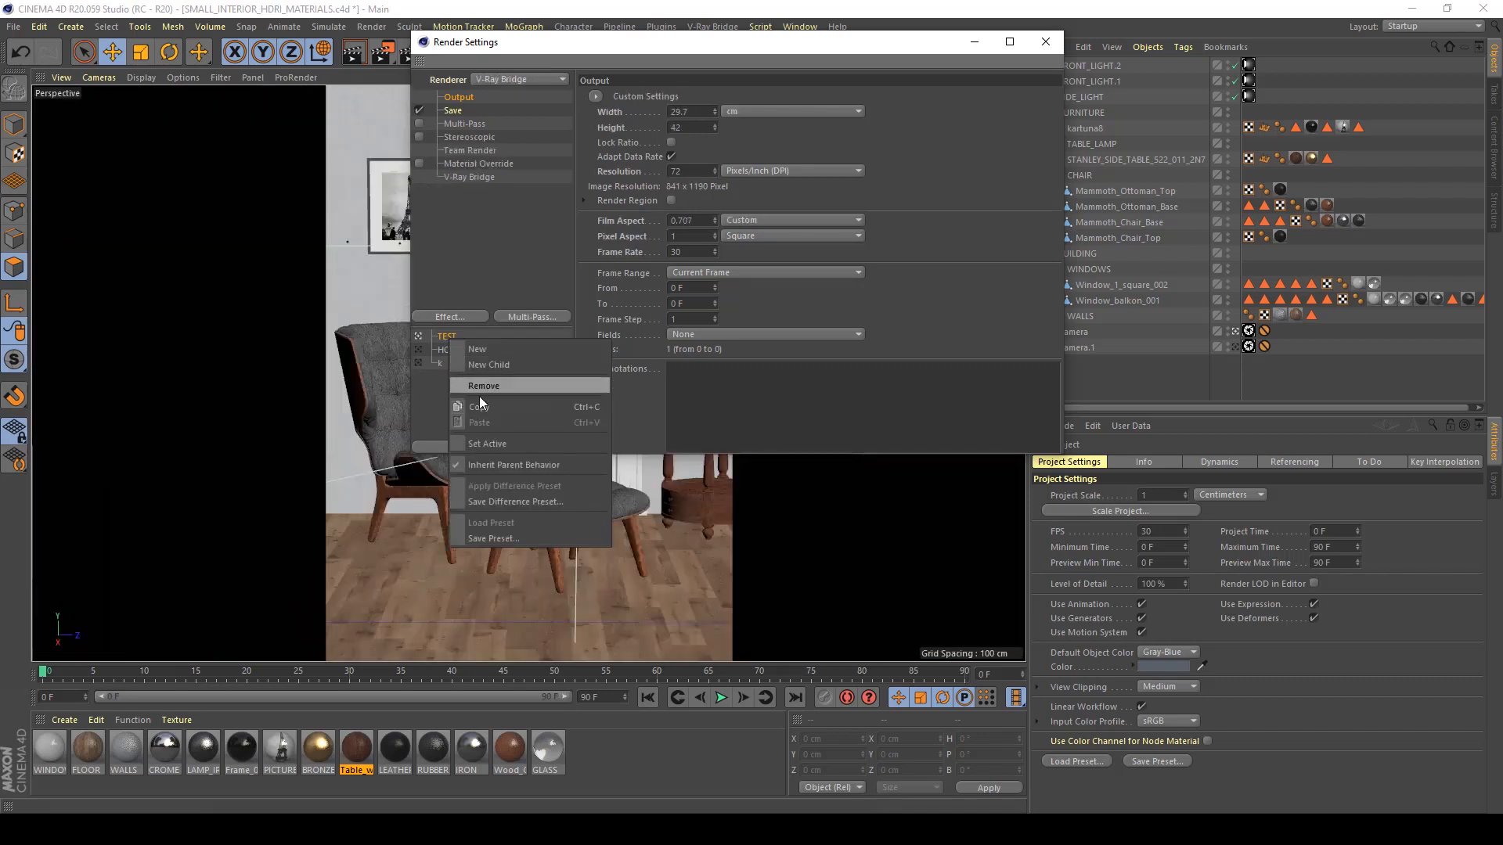
{"action": "left_click", "coordinate": [478, 405]}
{"action": "right_click", "coordinate": [458, 415]}
{"action": "left_click", "coordinate": [510, 497]}
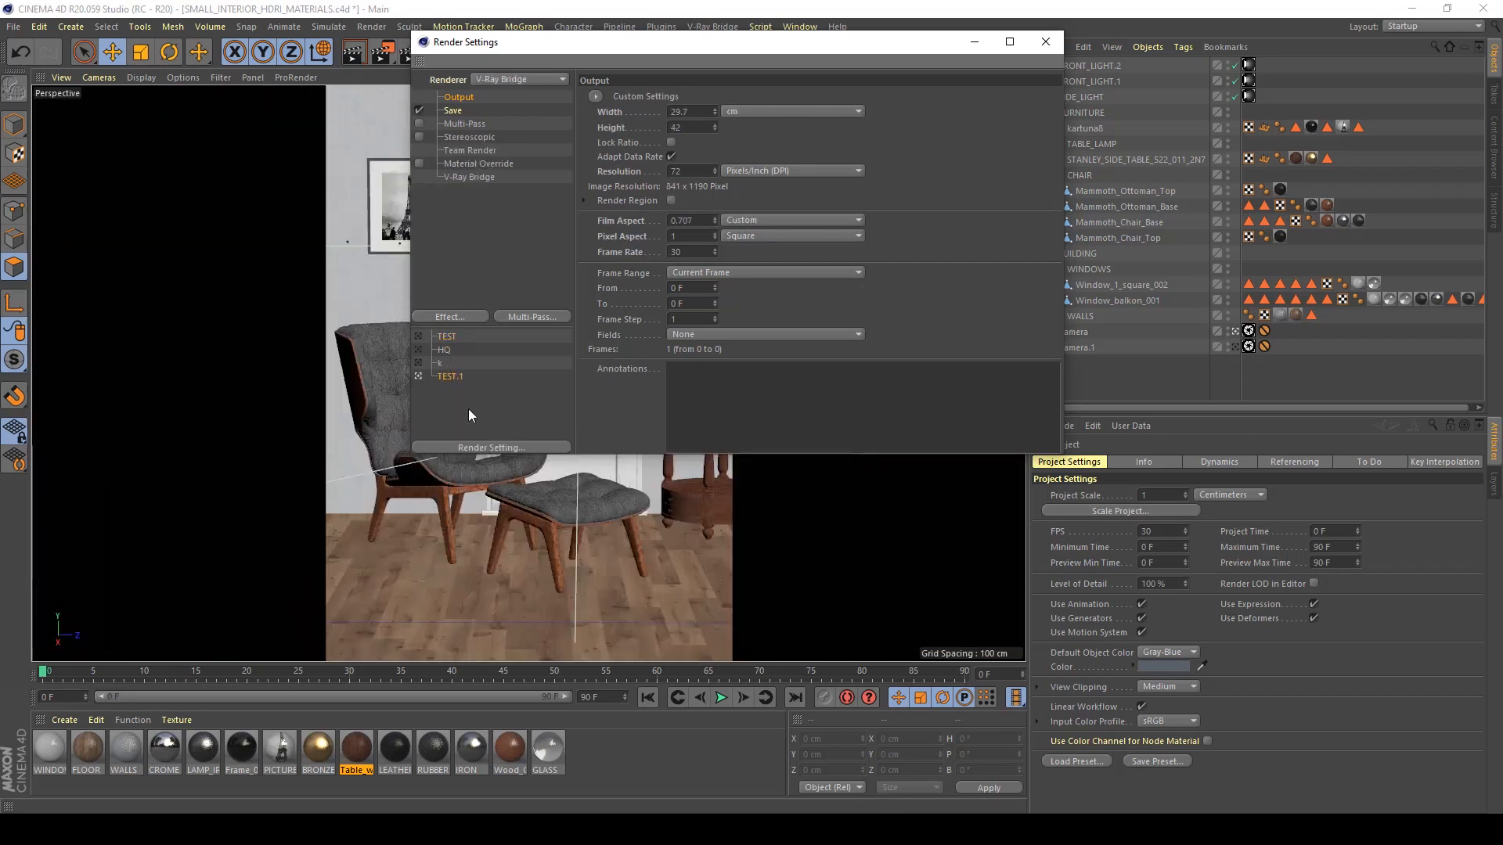
{"action": "double_click", "coordinate": [458, 377]}
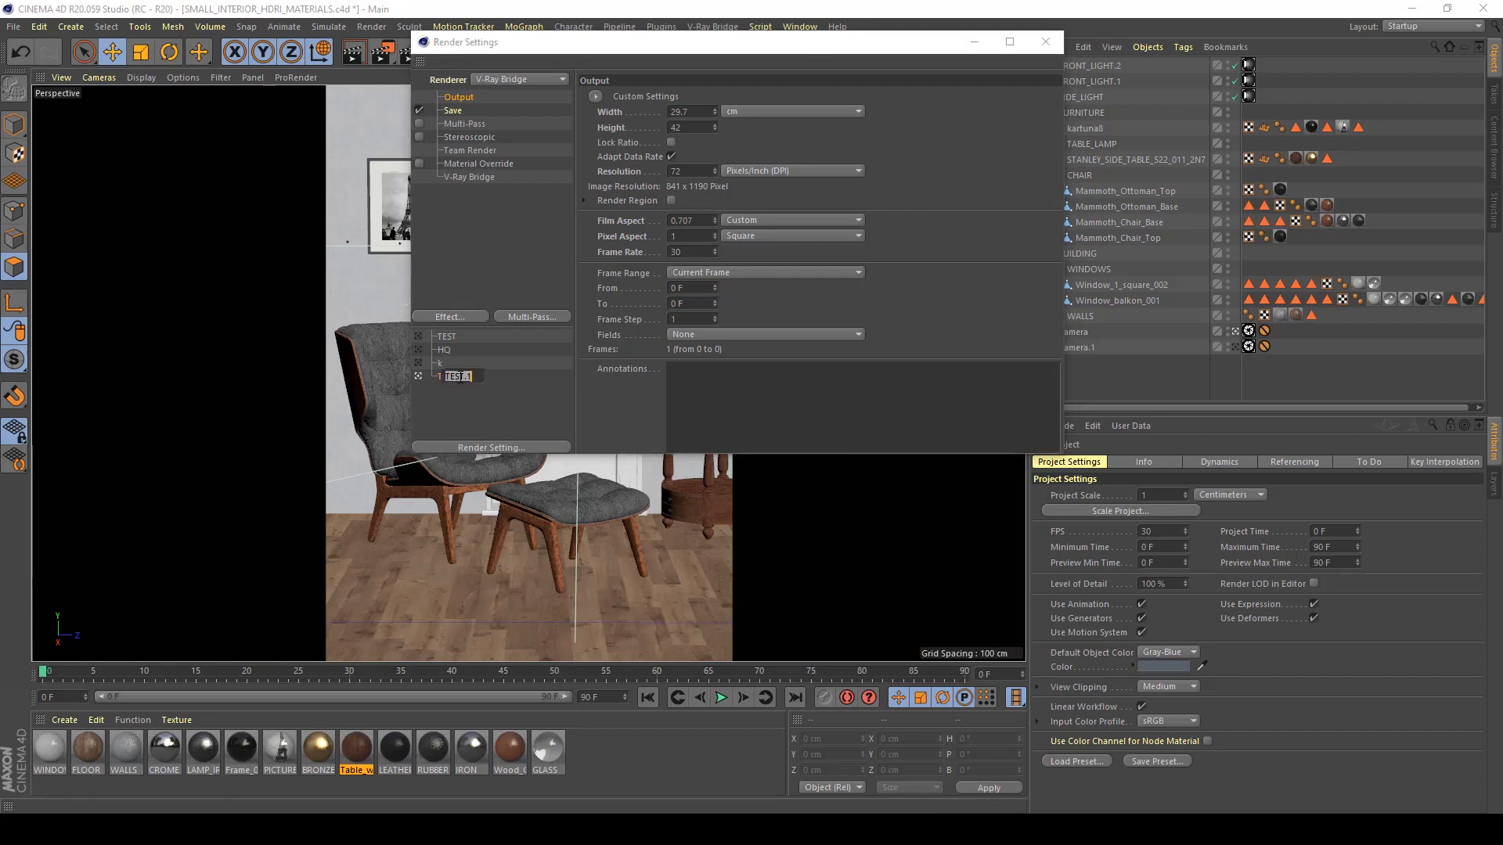
{"action": "type", "text": "HQ_2"}
{"action": "key", "text": "Return"}
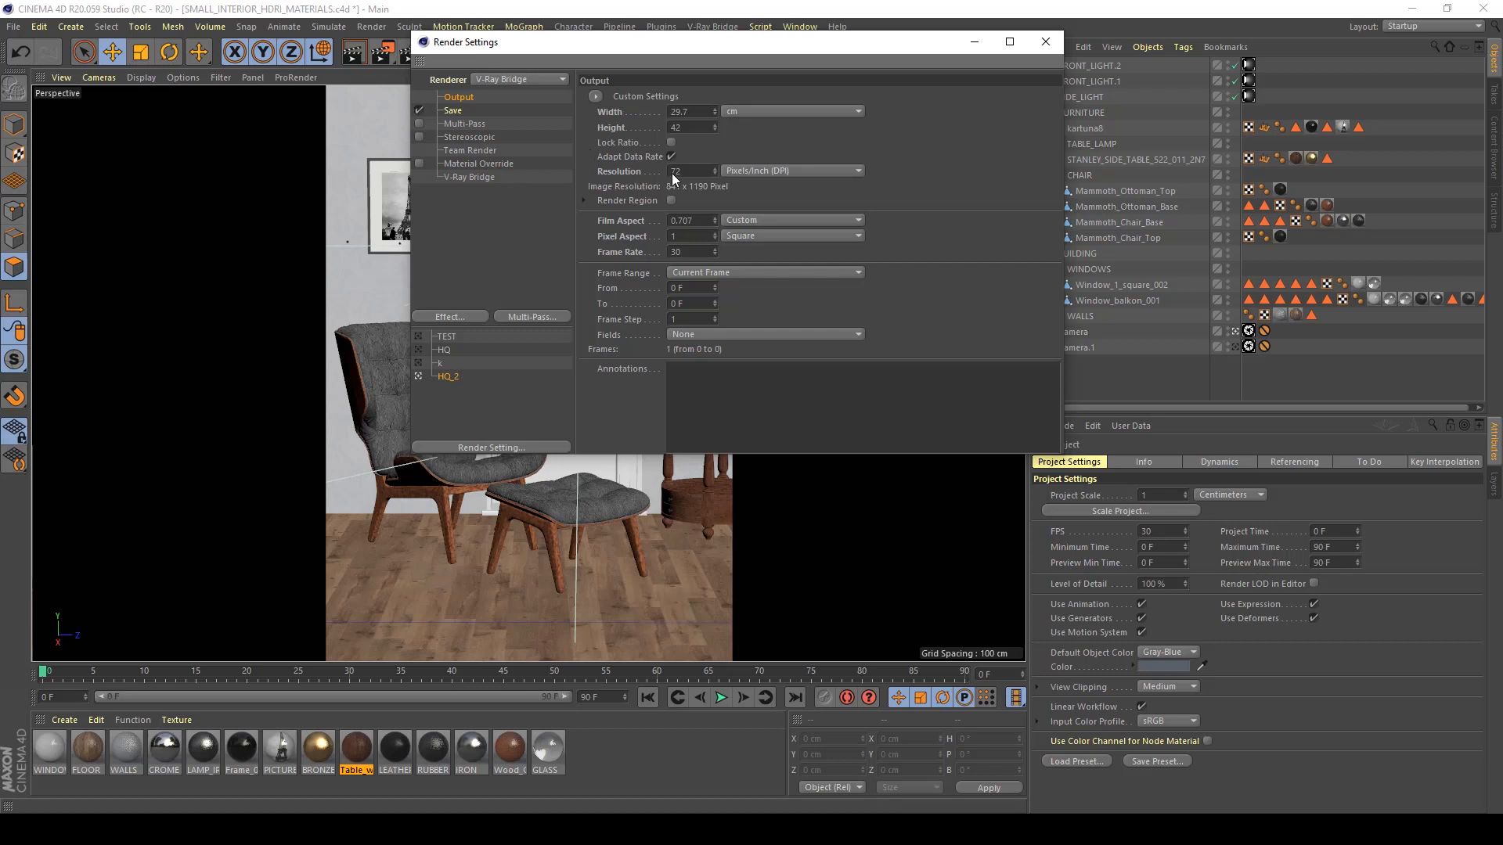
Step: Set the V-Ray antialiasing sampler type of the HQ_2 render setting to Bucket
{"action": "left_click", "coordinate": [482, 178]}
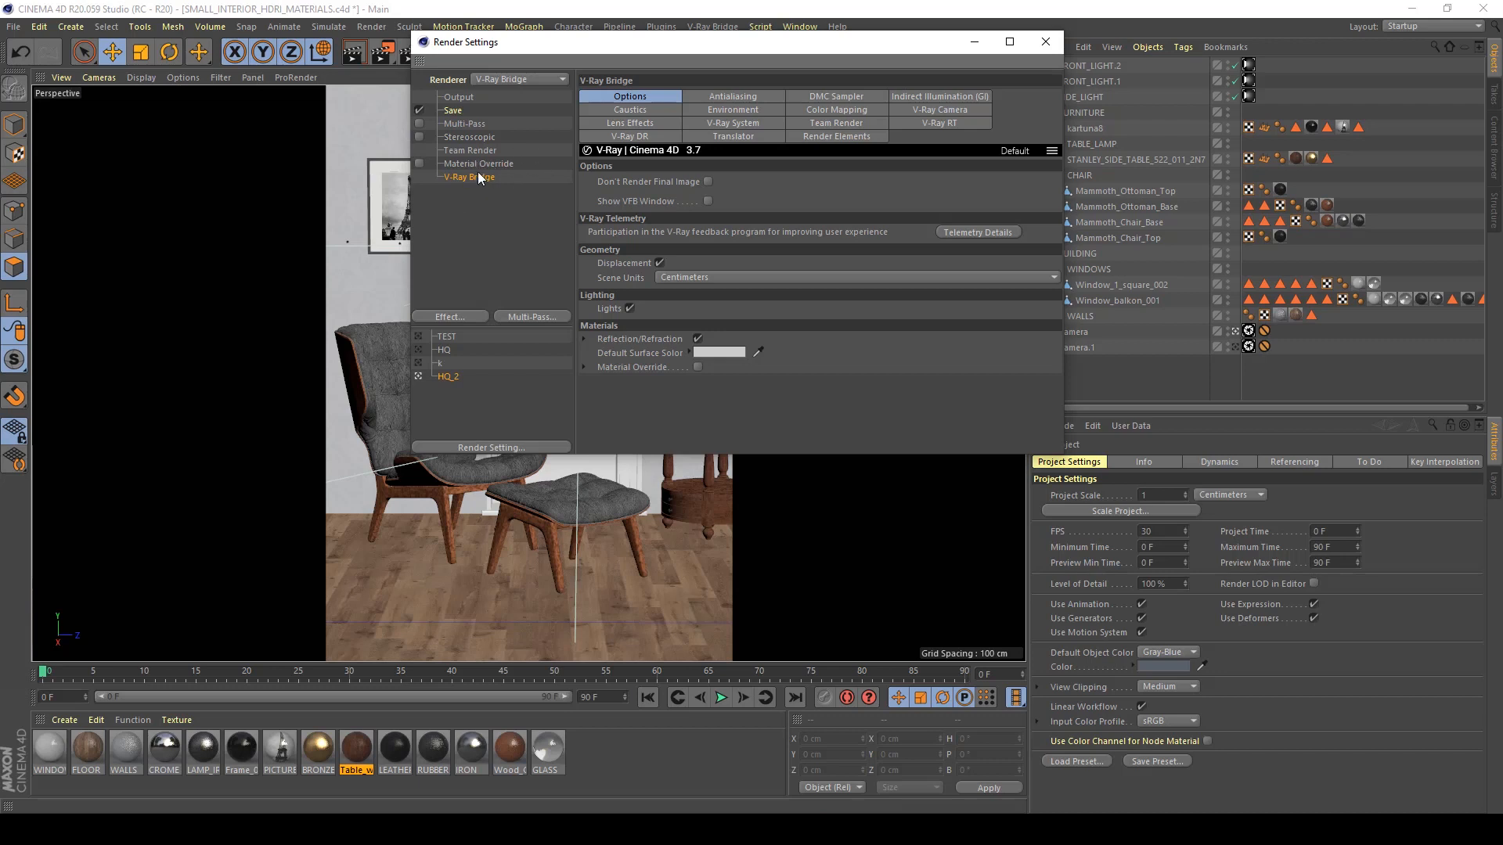
{"action": "left_click", "coordinate": [735, 97]}
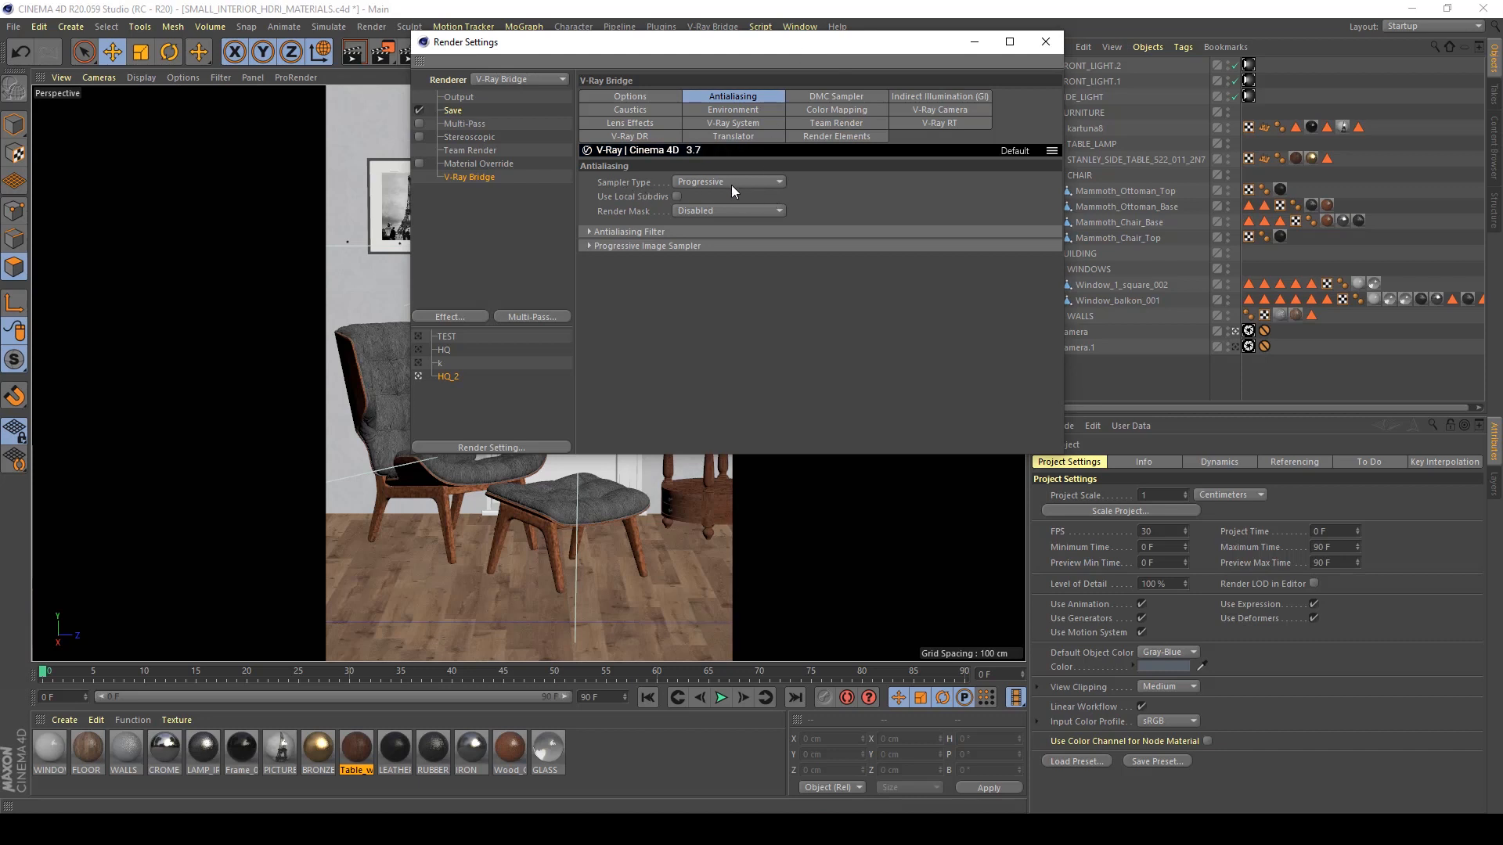
{"action": "left_click", "coordinate": [692, 181]}
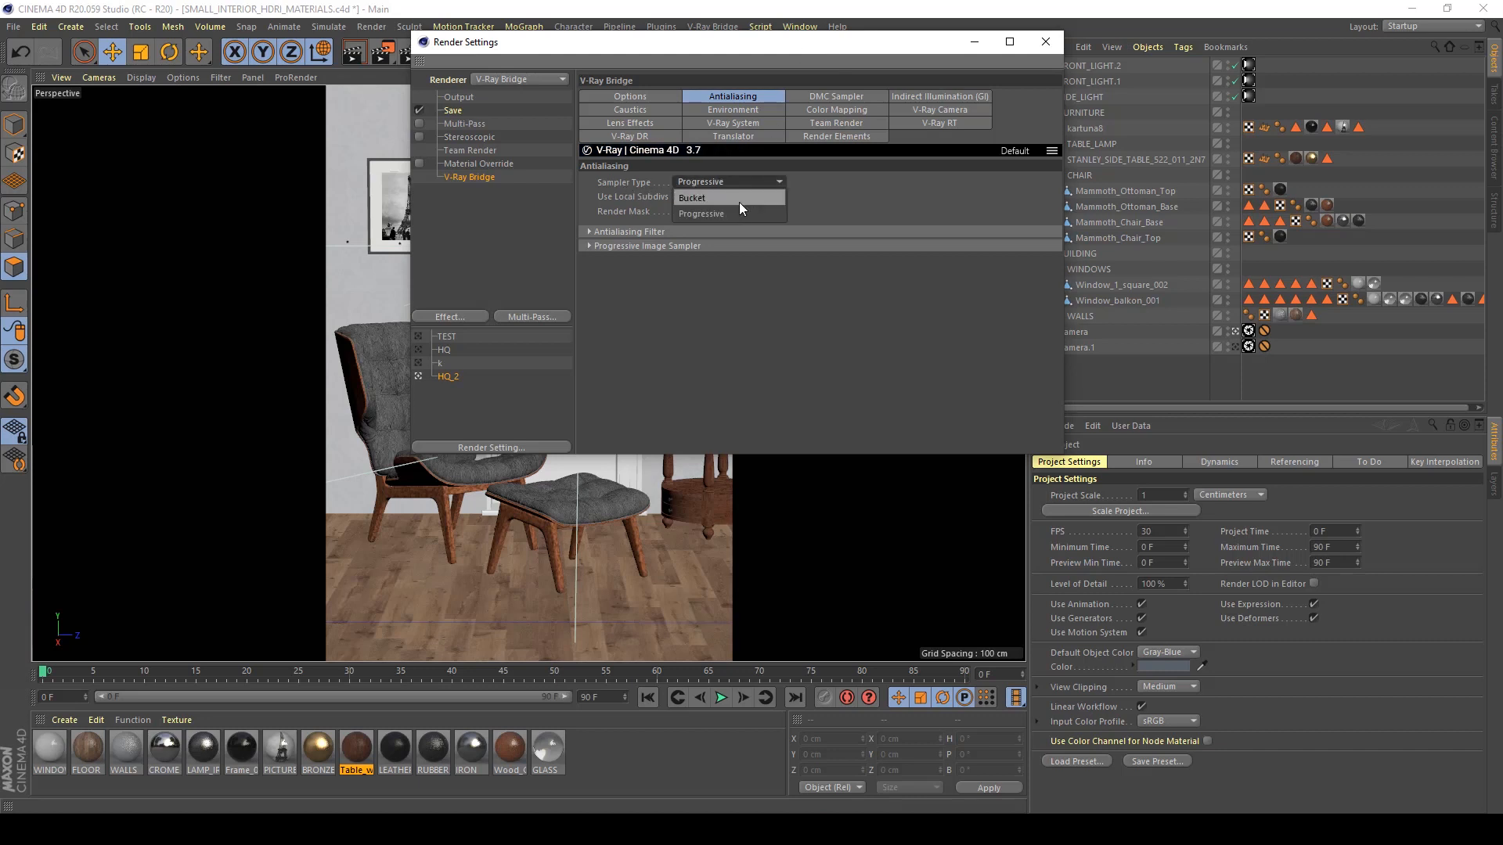
{"action": "left_click", "coordinate": [739, 202]}
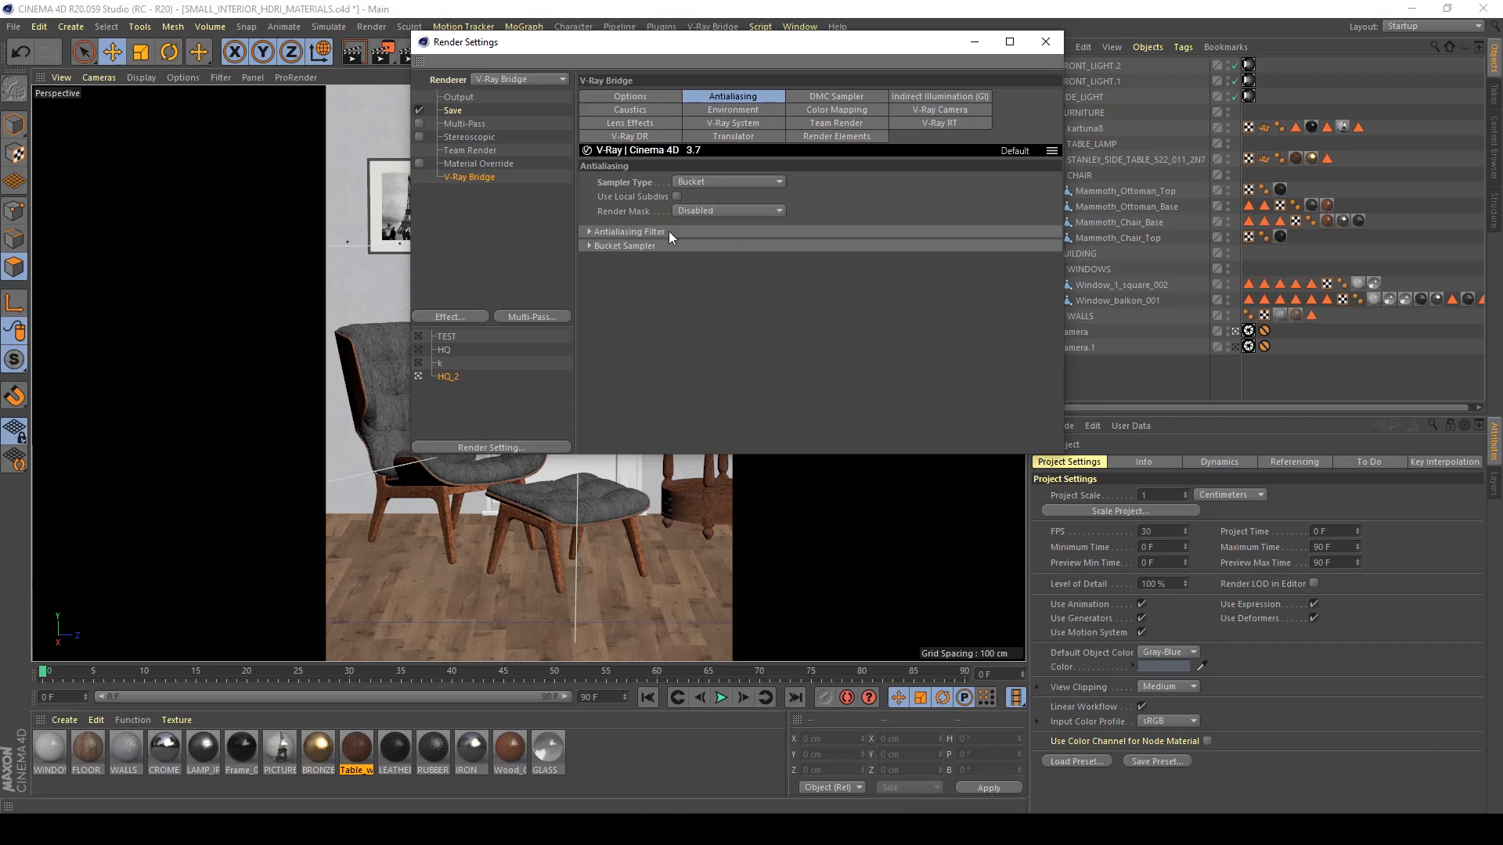
Step: Expand the antialiasing filter and bucket sampler options, and set the bucket sampler's maximum subdivision to 40
{"action": "left_click", "coordinate": [633, 234]}
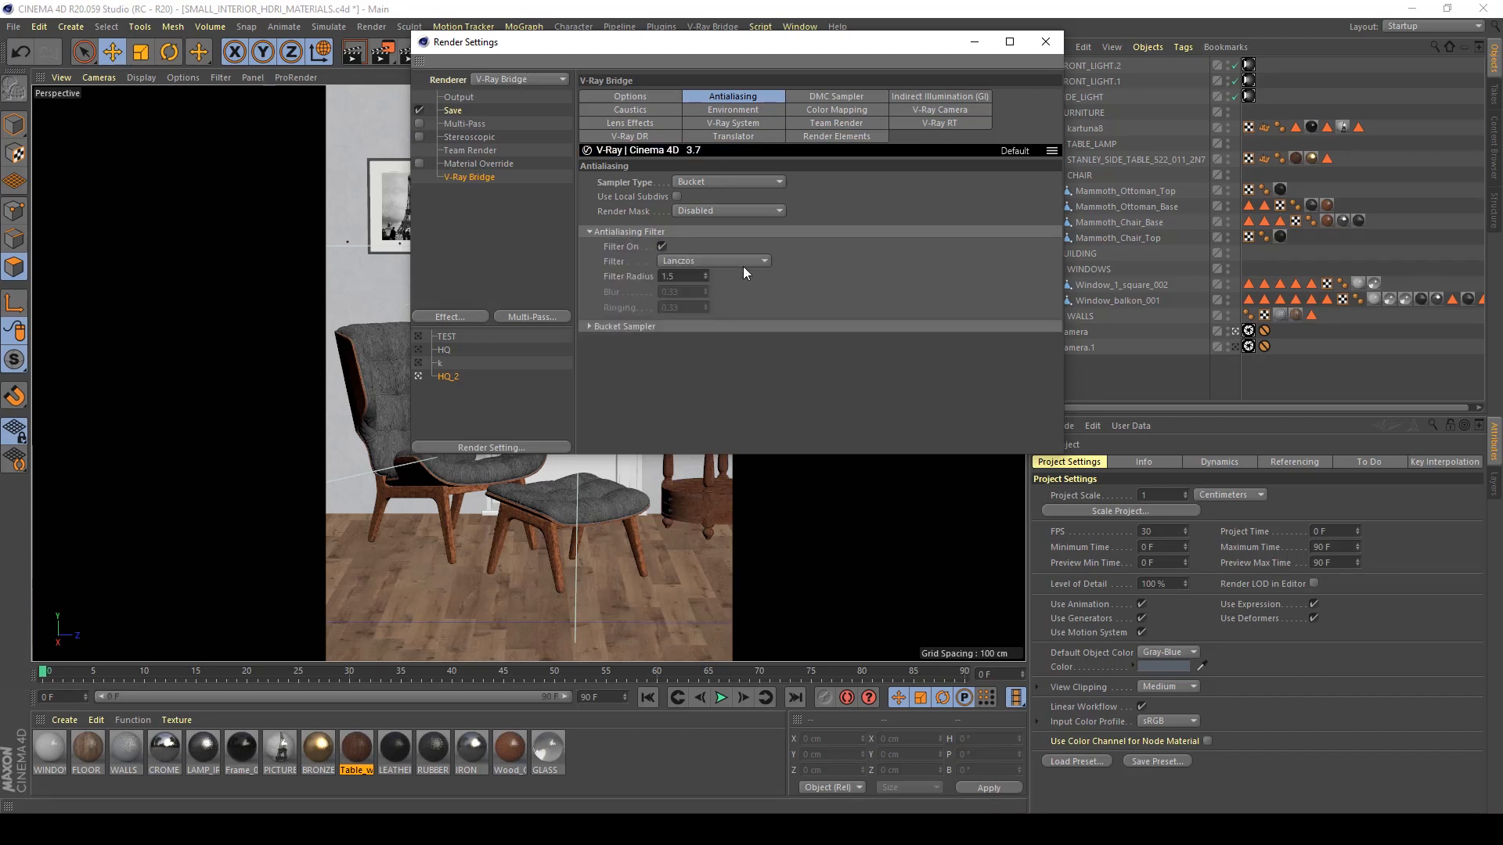
{"action": "left_click", "coordinate": [699, 327]}
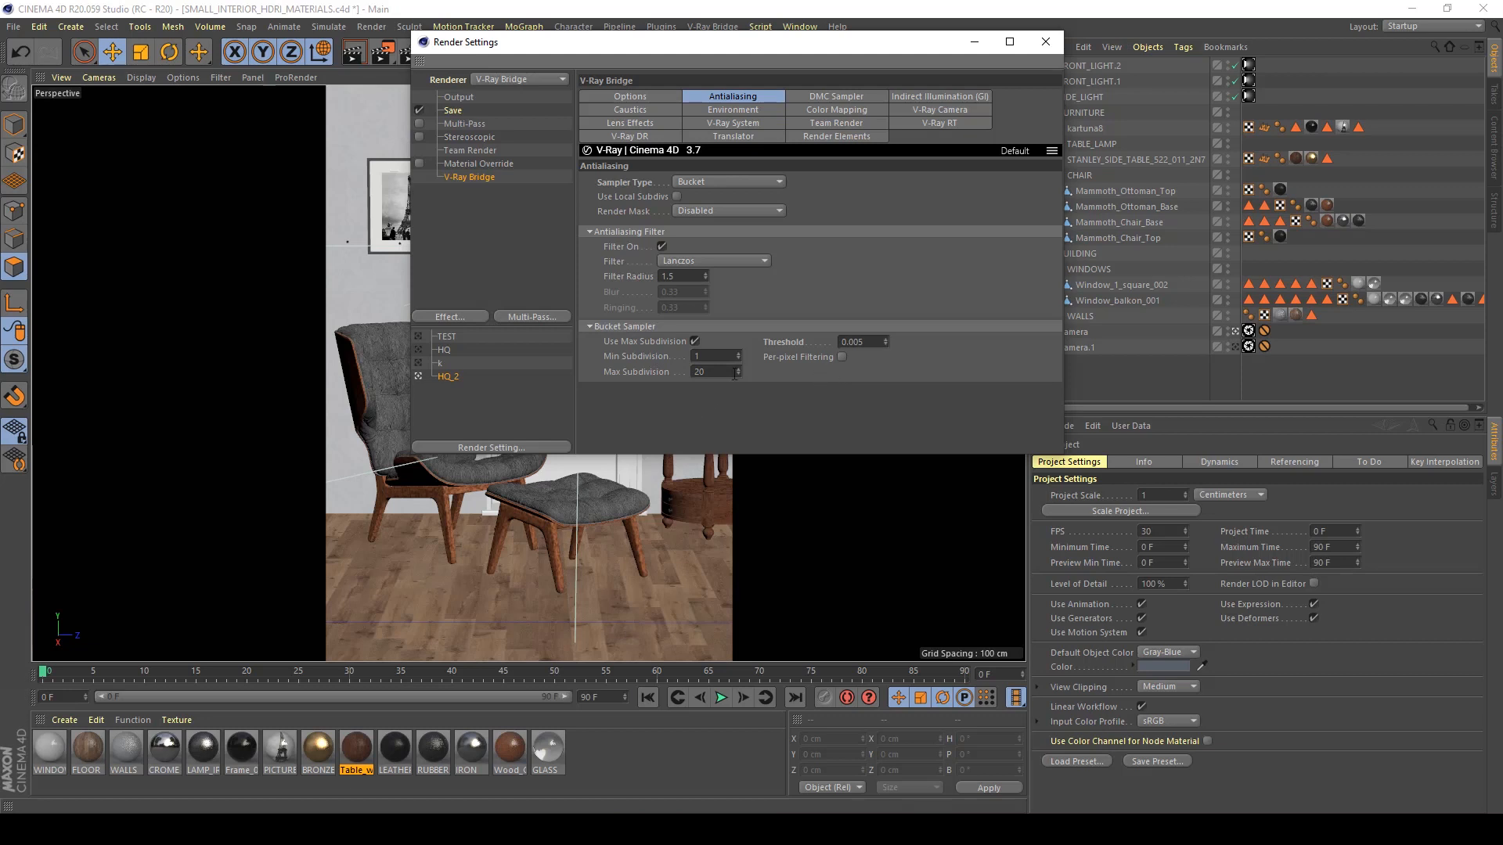
{"action": "left_click", "coordinate": [710, 371]}
{"action": "type", "text": "40"}
{"action": "key", "text": "Return"}
Step: Set the primary GI engine to Irradiance Map in V-Ray's indirect illumination settings
{"action": "left_click", "coordinate": [928, 96]}
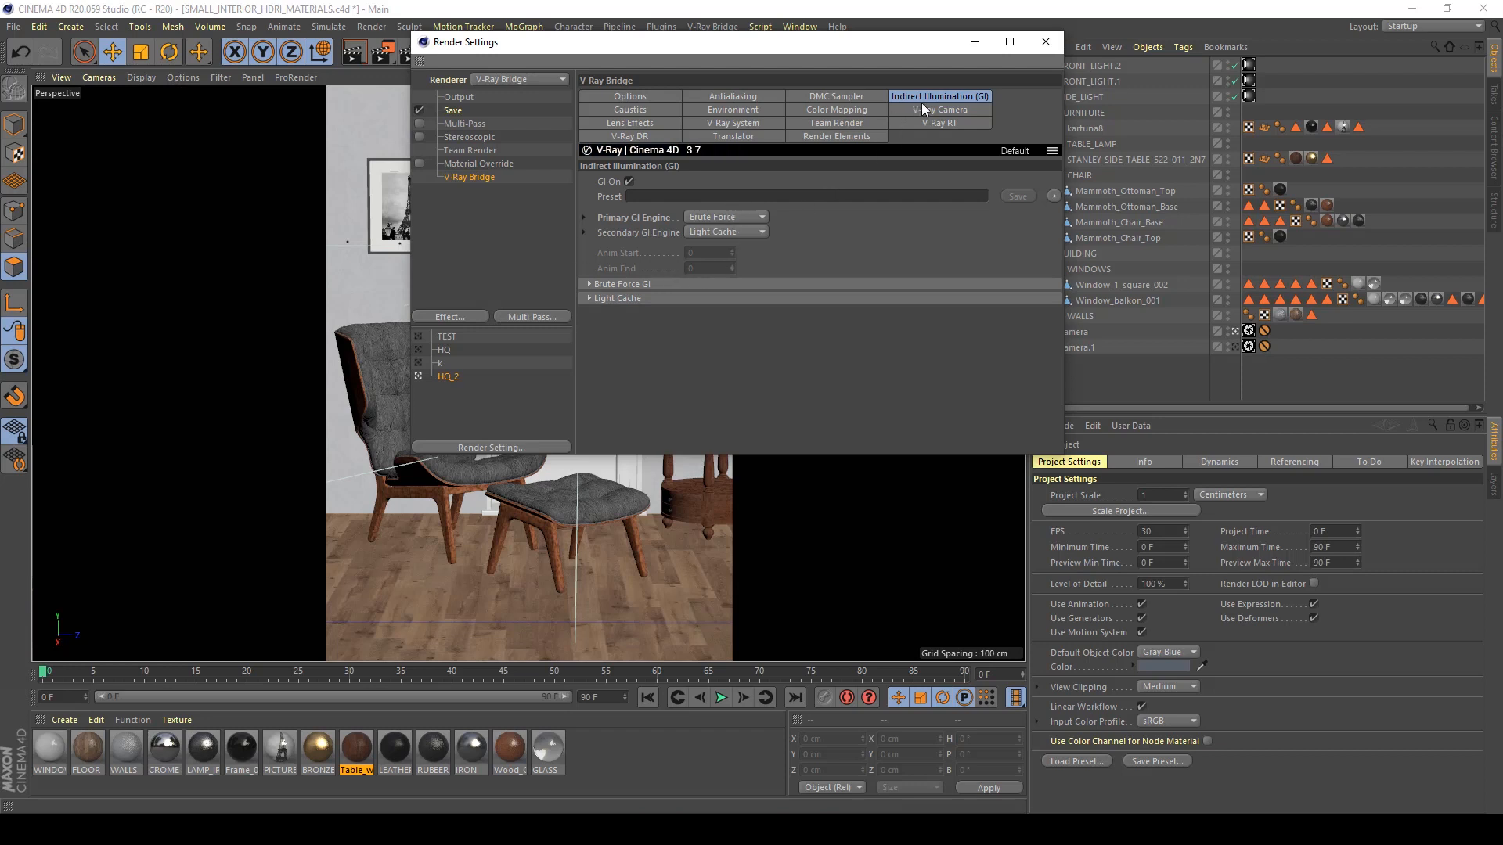
{"action": "left_click", "coordinate": [712, 218]}
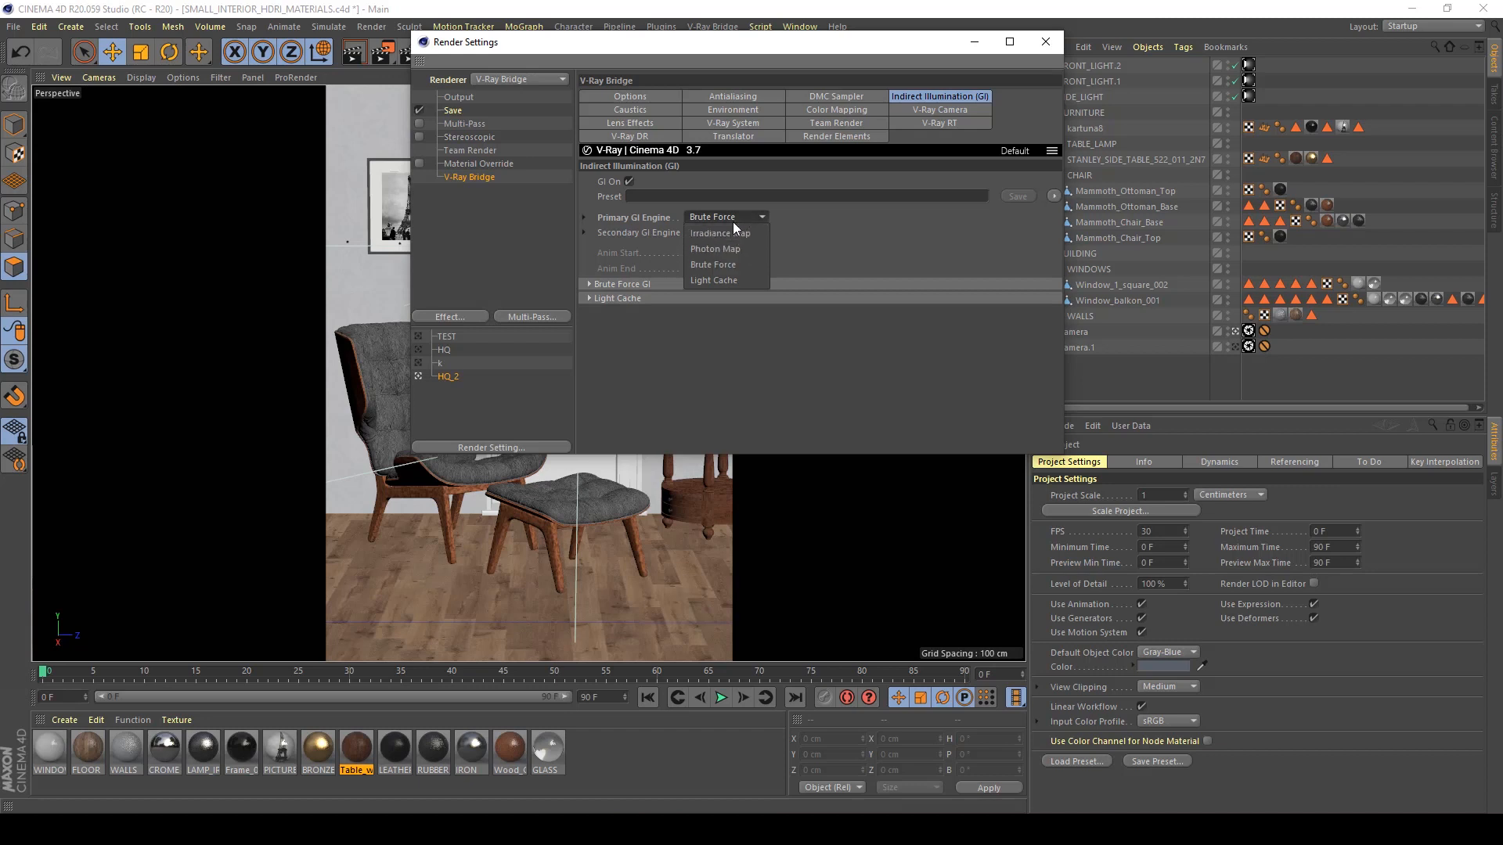
{"action": "left_click", "coordinate": [731, 279]}
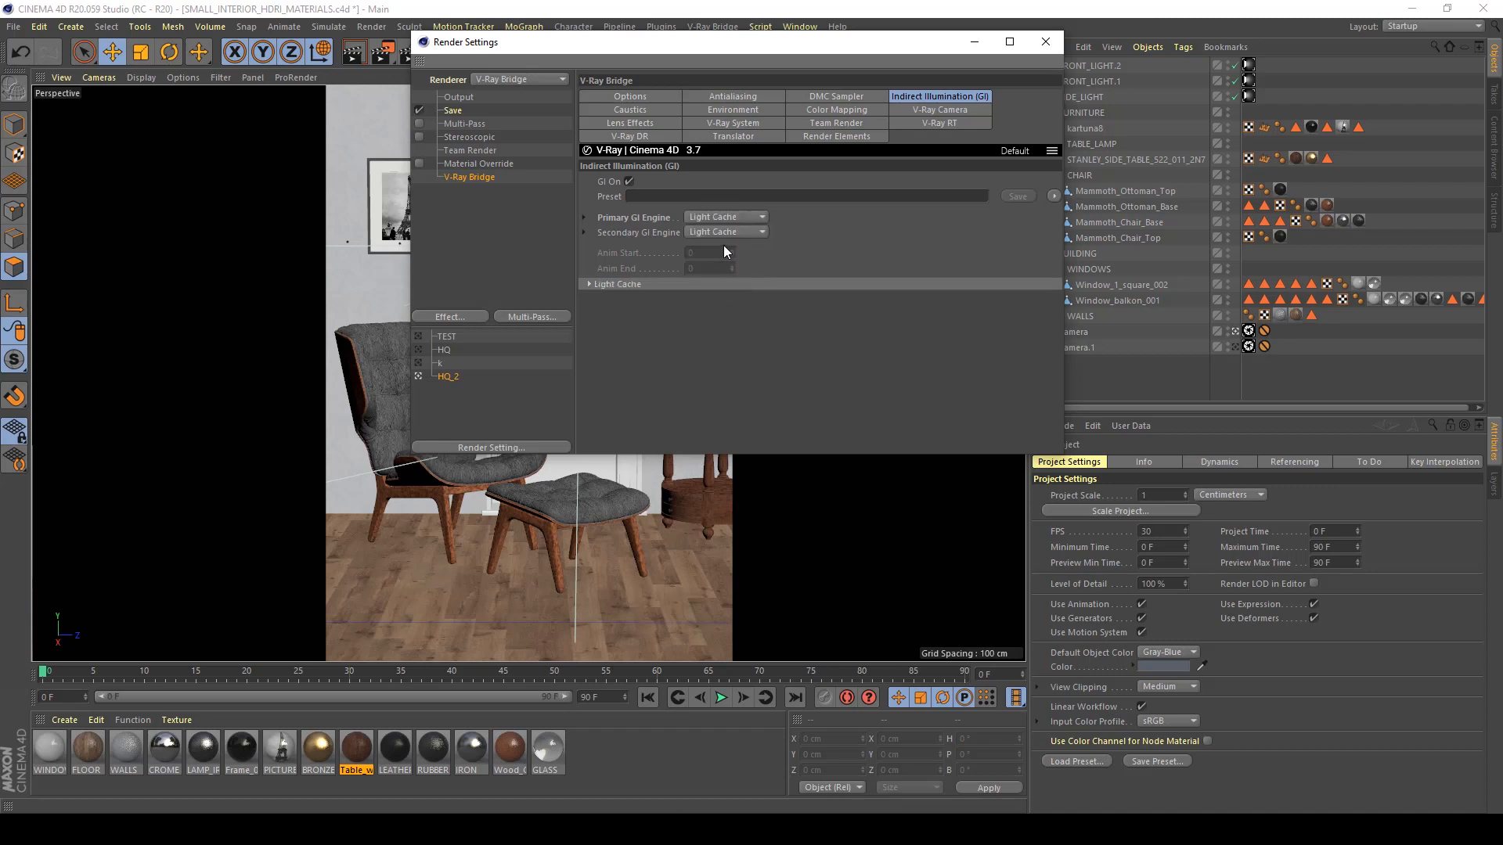
{"action": "left_click", "coordinate": [739, 219]}
{"action": "left_click", "coordinate": [740, 233]}
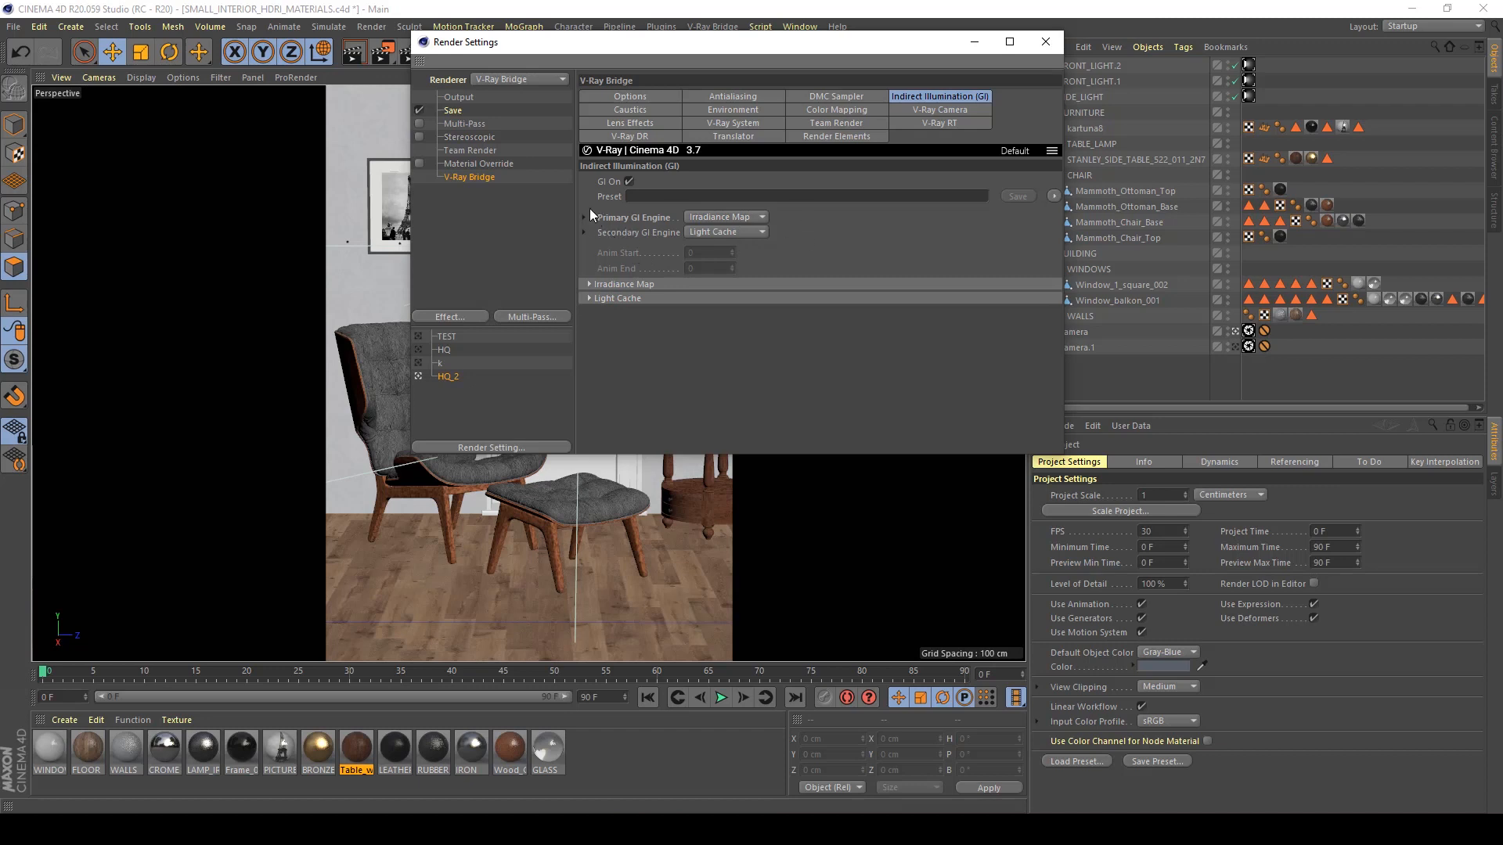
Step: Set the irradiance map's hemispheric subdivision to 80 and its interpolated samples to 40
{"action": "left_click", "coordinate": [666, 285]}
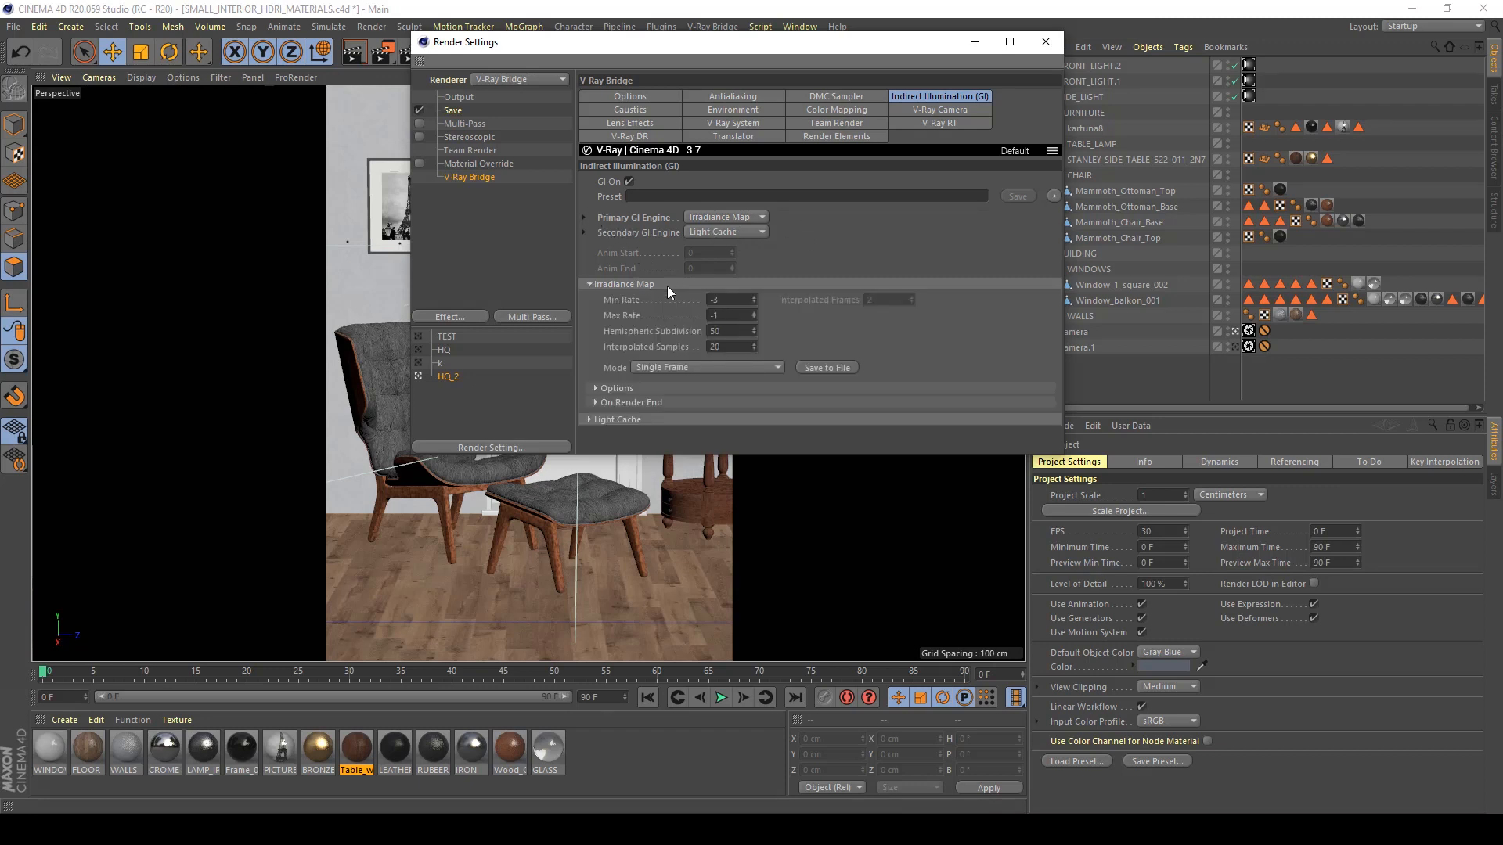
{"action": "double_click", "coordinate": [734, 330]}
{"action": "type", "text": "80"}
{"action": "key", "text": "Return"}
{"action": "double_click", "coordinate": [744, 344]}
{"action": "type", "text": "40"}
Step: Expand the light cache options, enlarge the render settings window to fit them, and set the light cache subdivision to 1500
{"action": "left_click", "coordinate": [674, 420]}
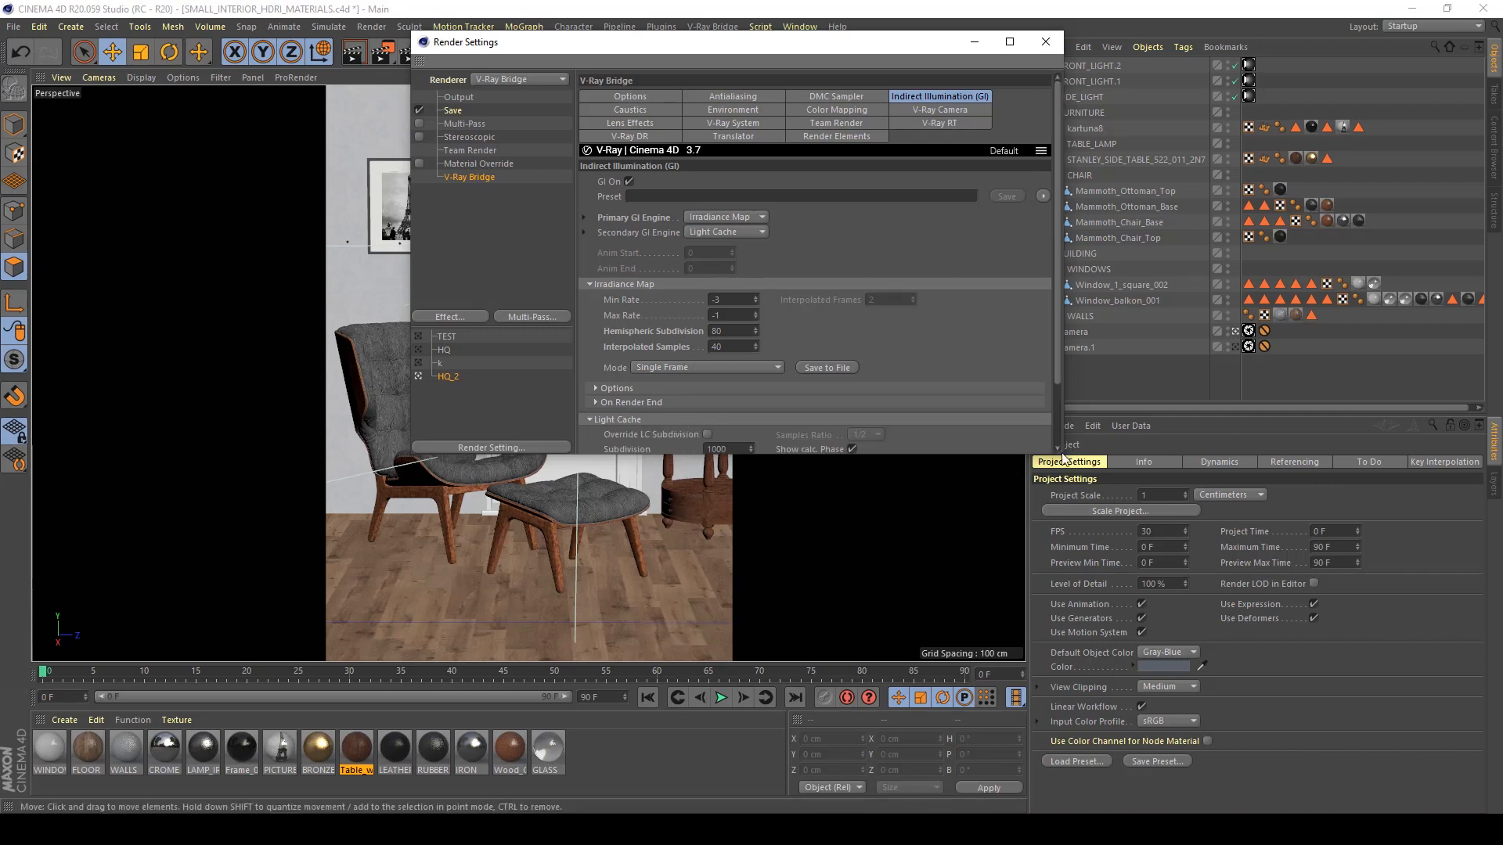
{"action": "left_click_drag", "start_coordinate": [1062, 455], "coordinate": [1185, 610]}
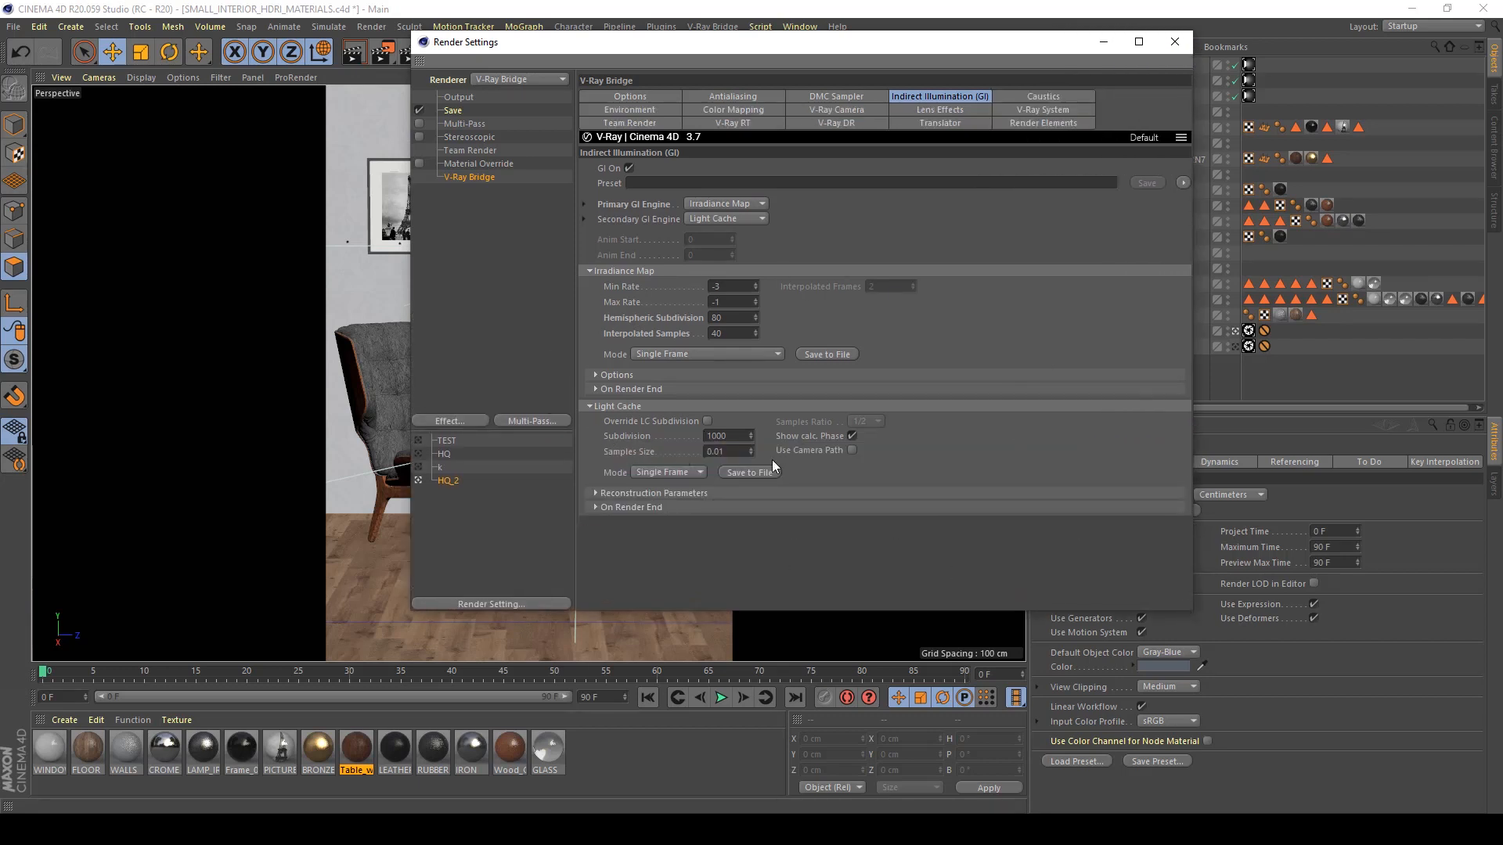
{"action": "double_click", "coordinate": [738, 437]}
{"action": "type", "text": "1500"}
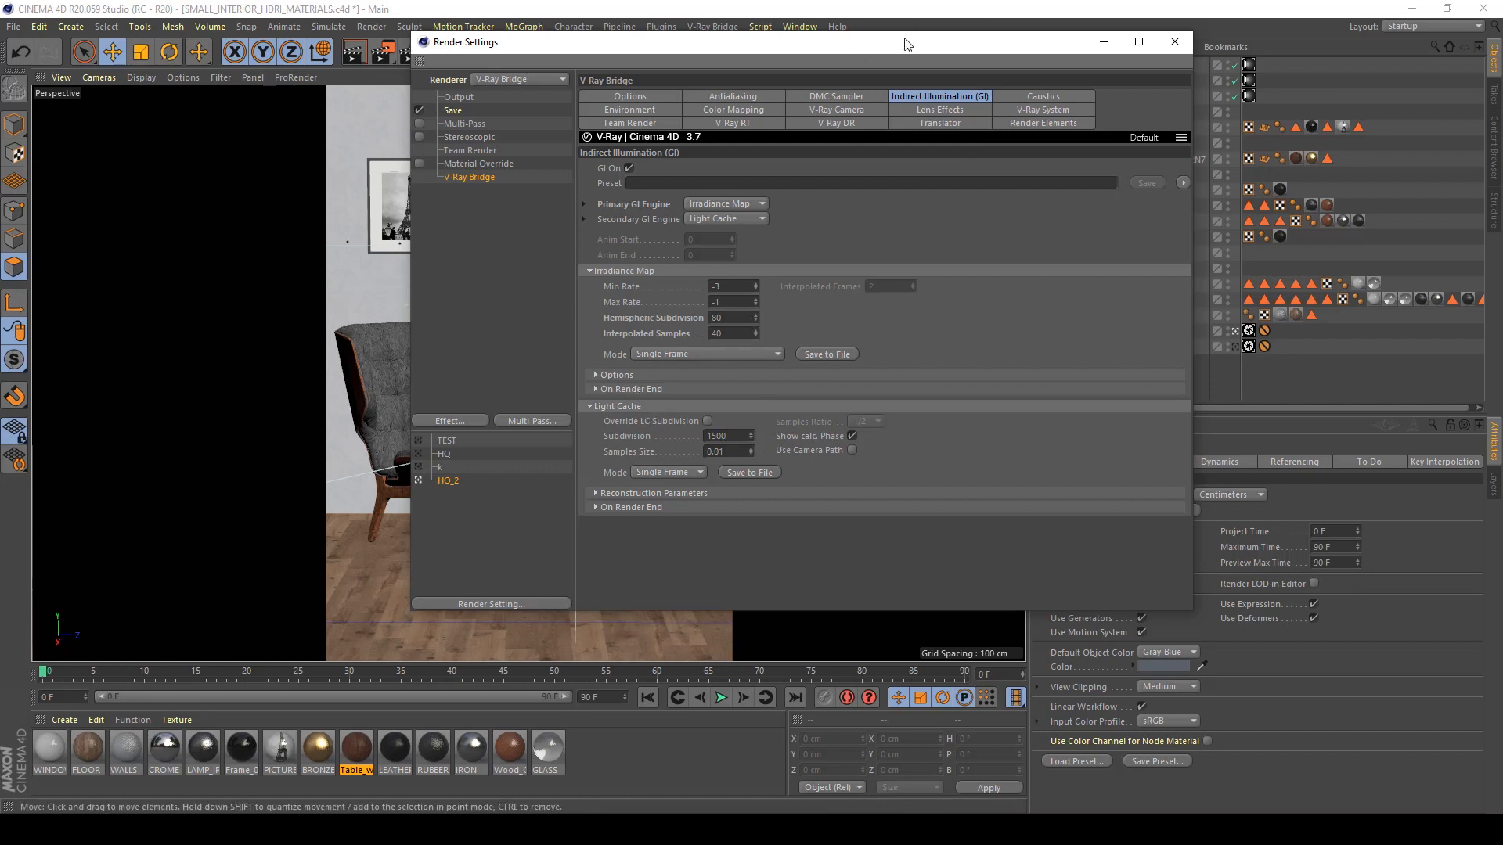
Step: Check V-Ray's color mapping settings and the available mapping types
{"action": "left_click", "coordinate": [726, 110]}
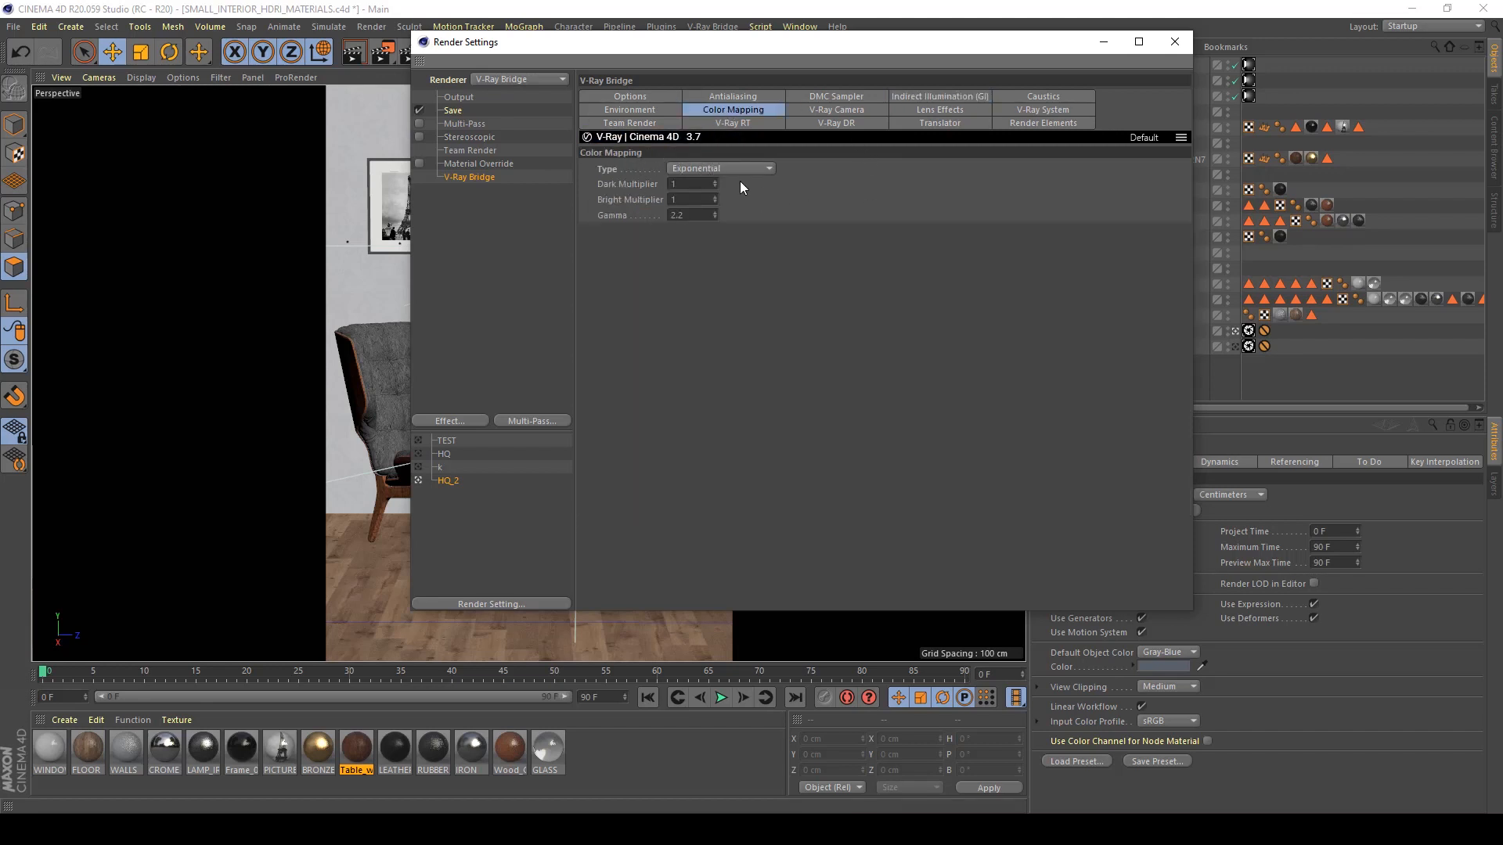
{"action": "left_click", "coordinate": [717, 171]}
{"action": "left_click", "coordinate": [882, 222]}
Step: Enable multi-pass rendering with the RGBA Image and Post Effects passes, and close the render settings
{"action": "left_click_drag", "start_coordinate": [965, 46], "coordinate": [729, 92]}
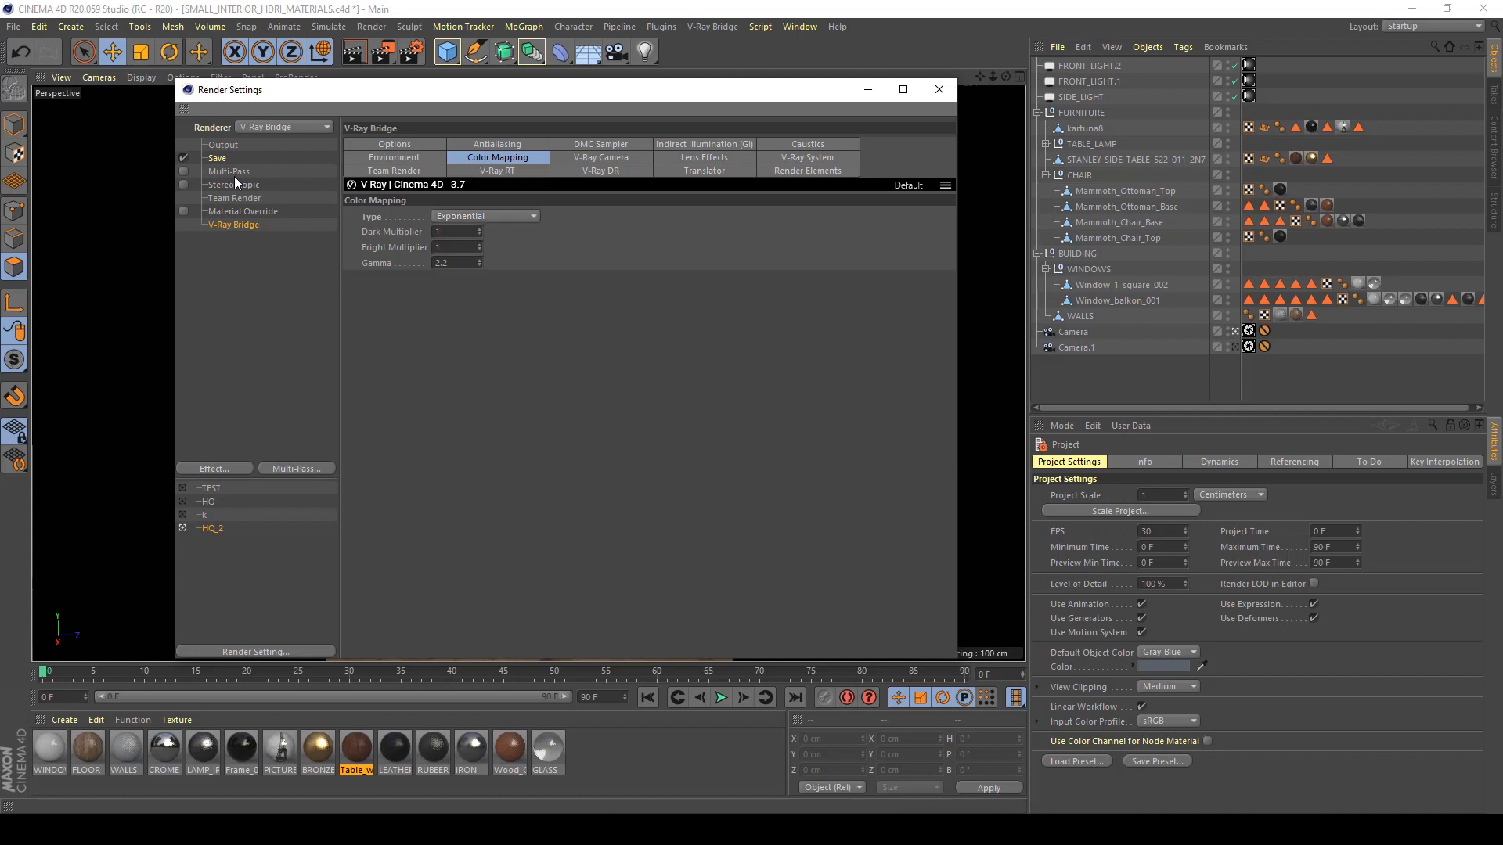
{"action": "left_click", "coordinate": [207, 172]}
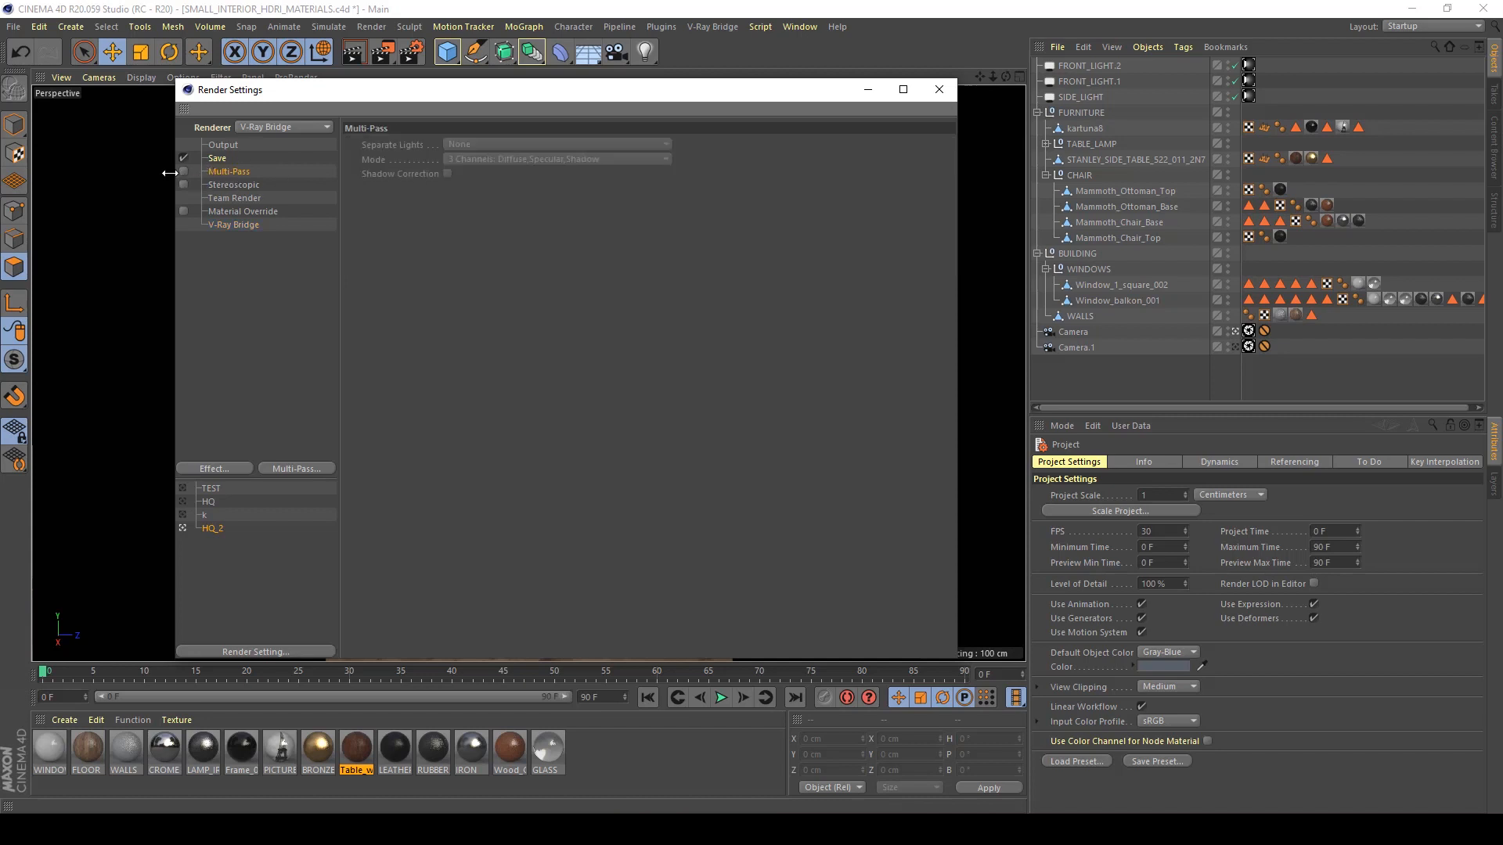
{"action": "left_click", "coordinate": [184, 172]}
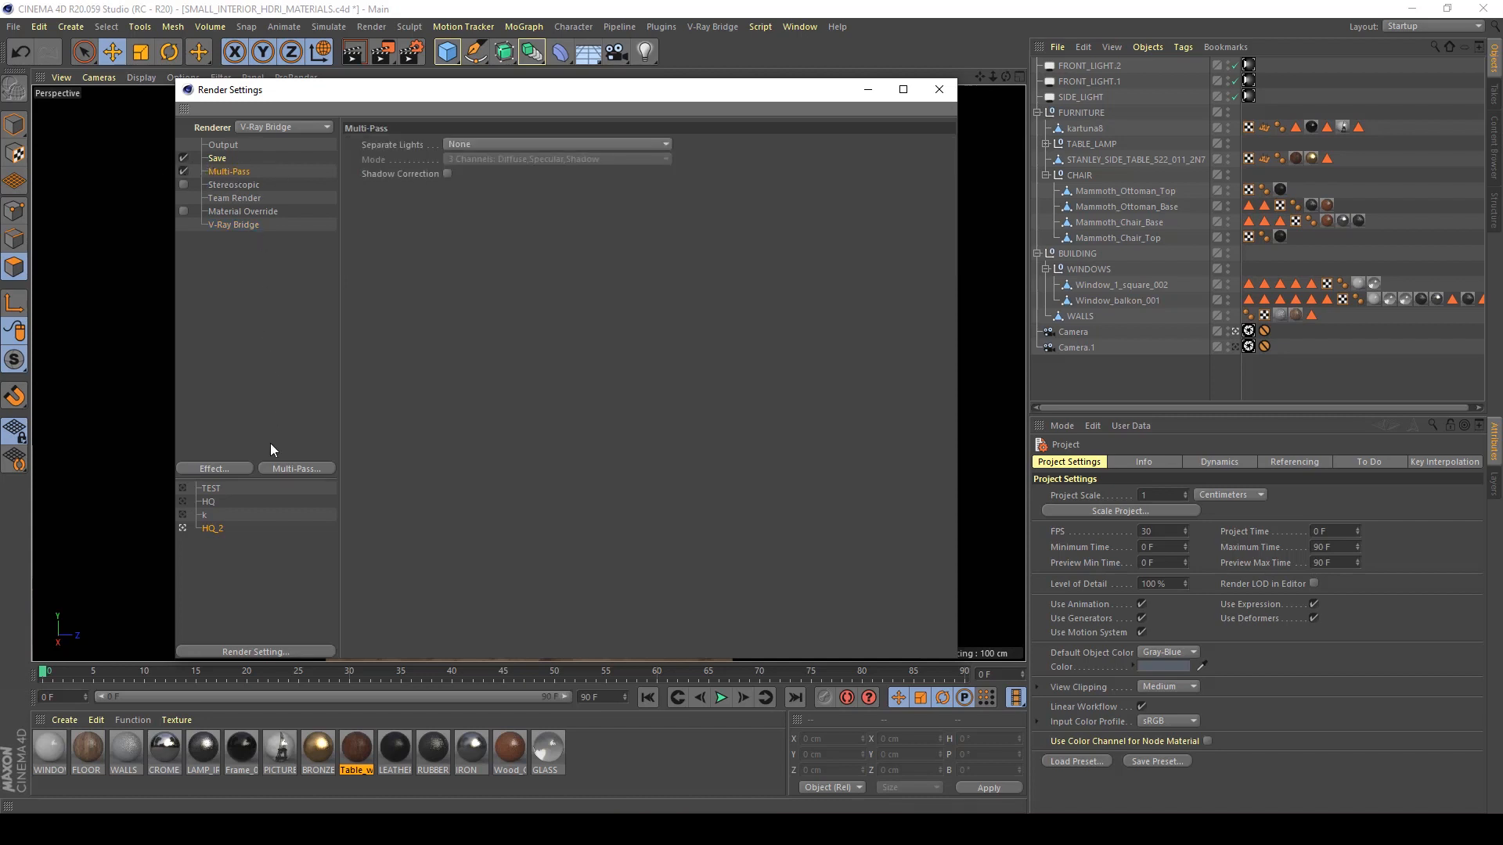
{"action": "left_click", "coordinate": [307, 468]}
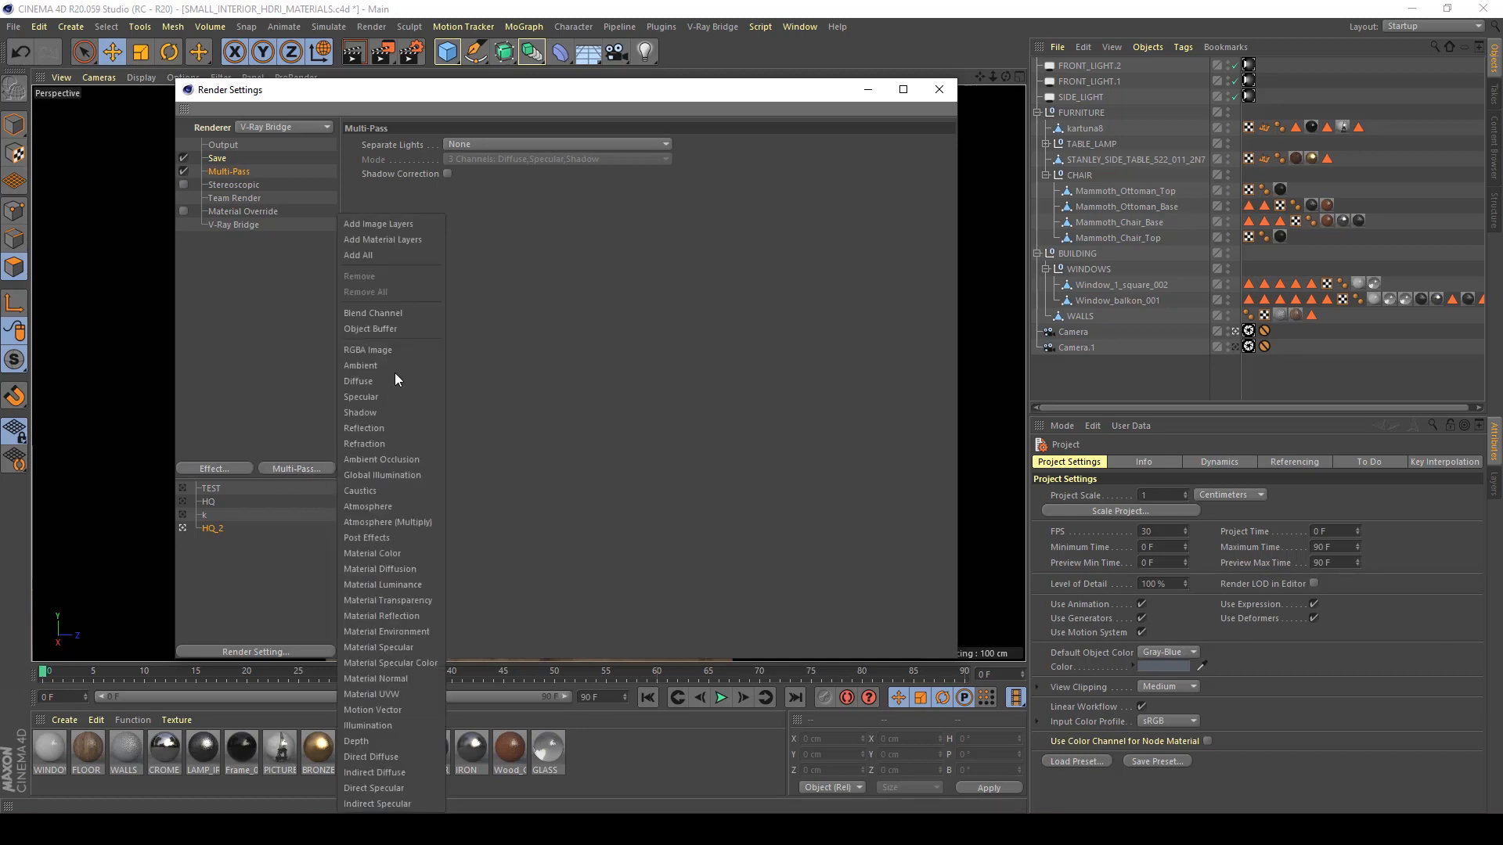
{"action": "left_click", "coordinate": [396, 350]}
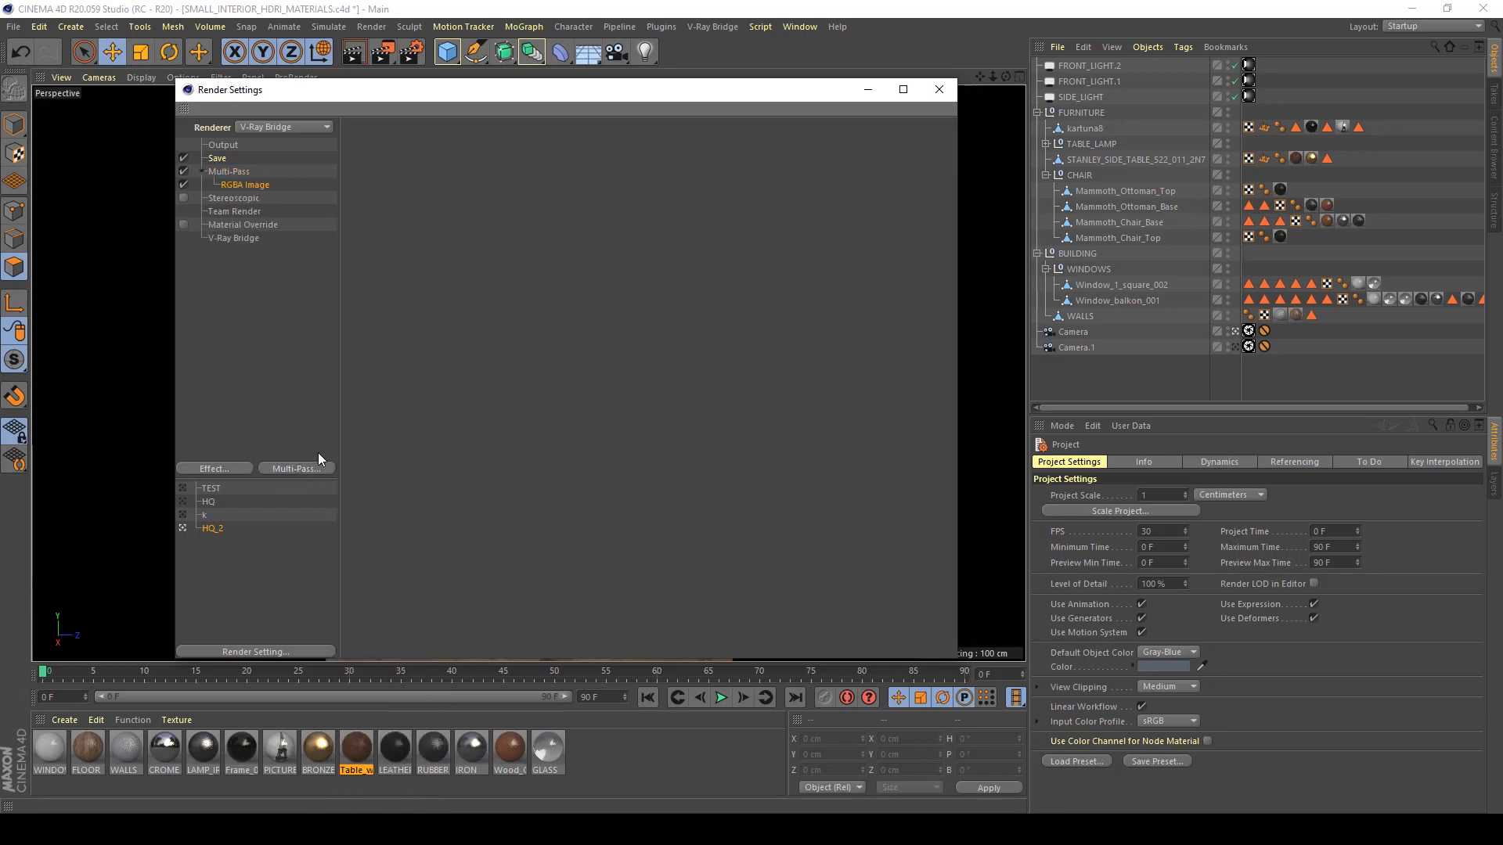
{"action": "left_click", "coordinate": [308, 470]}
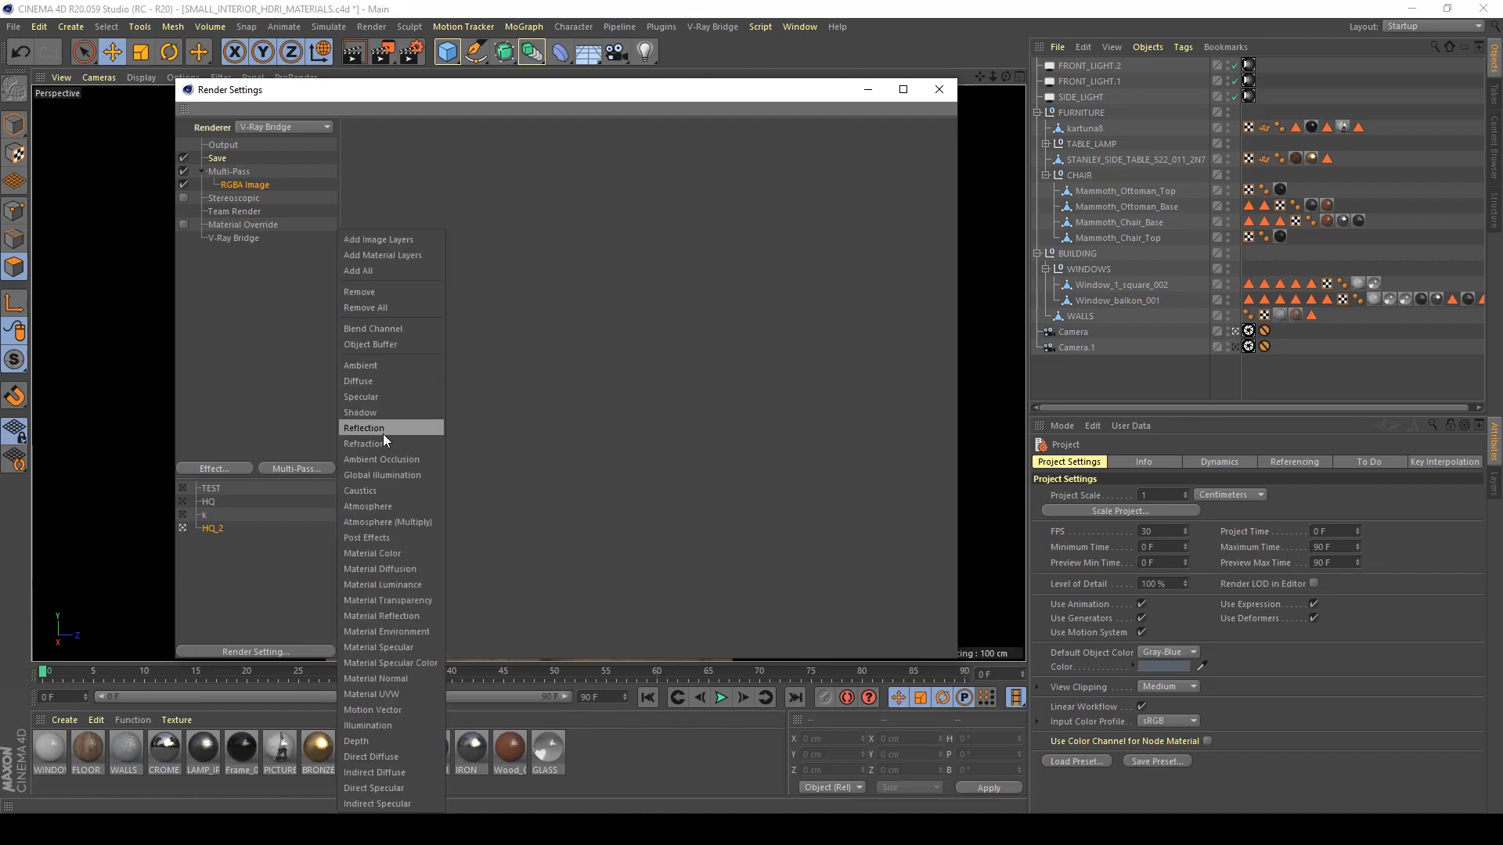
{"action": "left_click", "coordinate": [406, 540]}
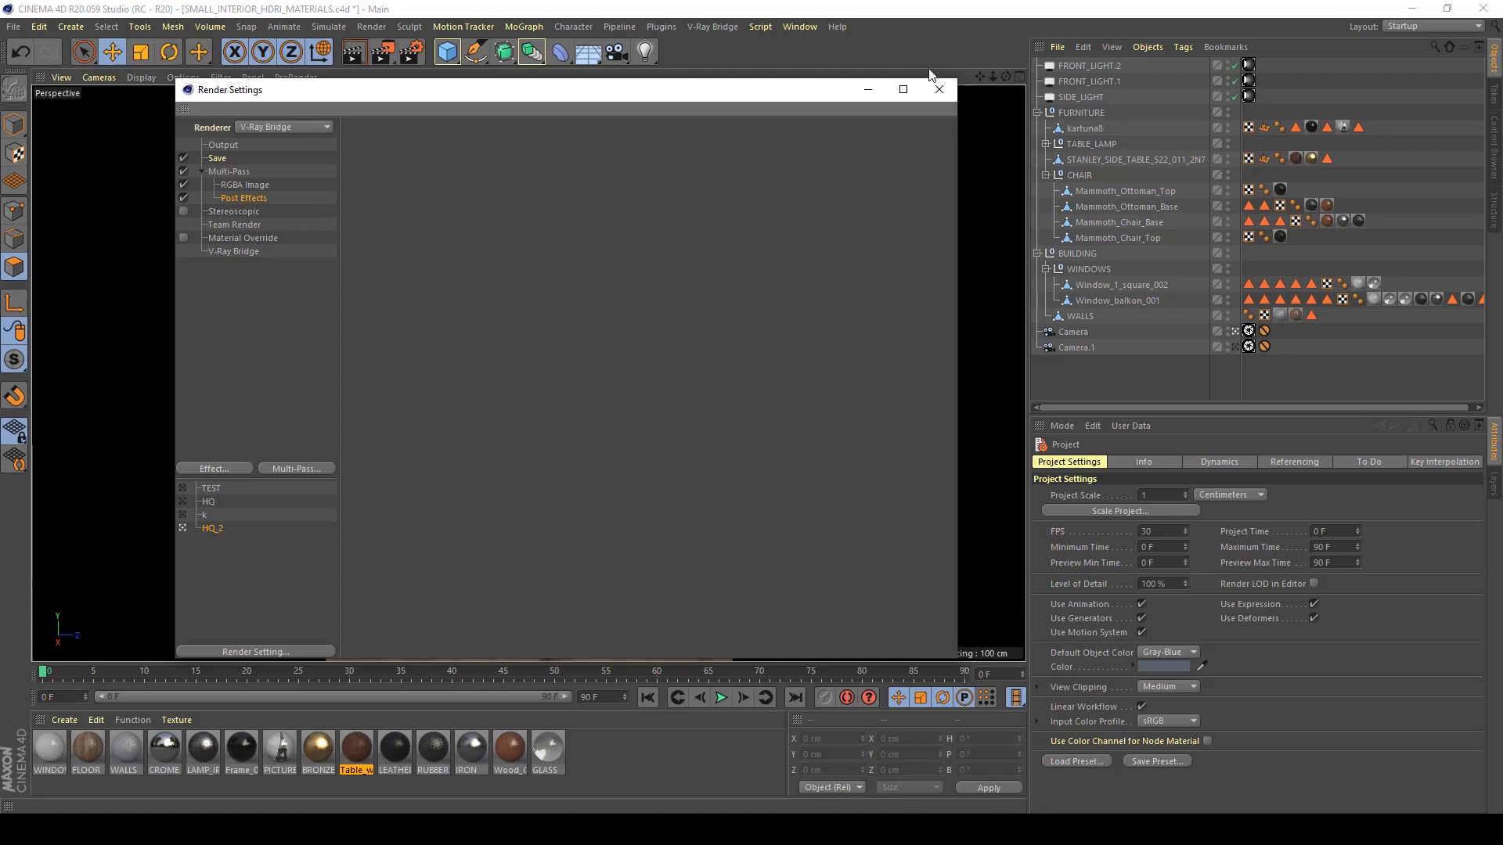
{"action": "left_click", "coordinate": [943, 92]}
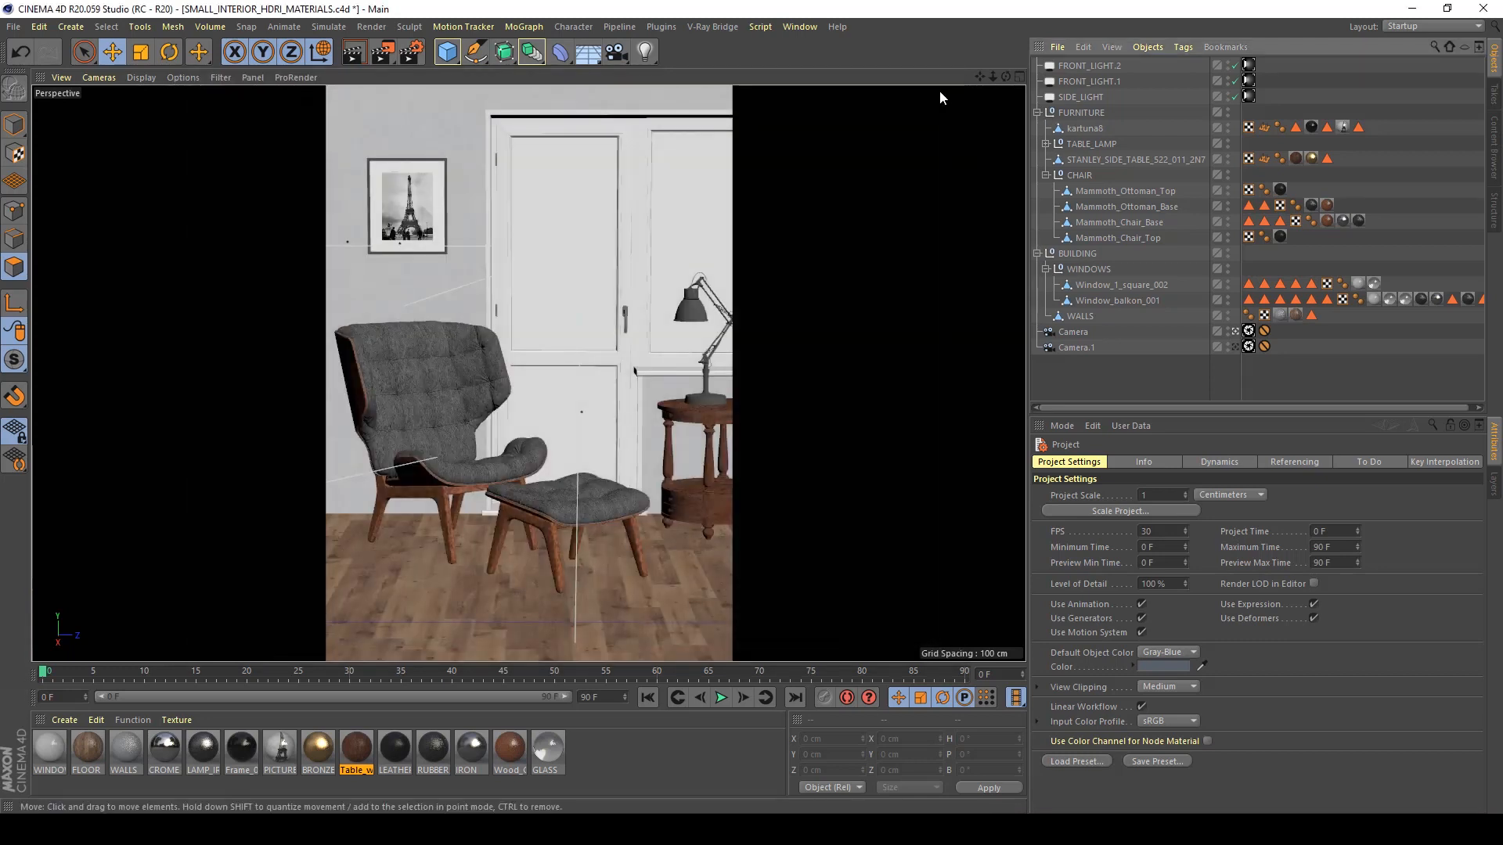
Step: Save the scene and open the V-Ray Multipass Manager, placing its window lower over the viewport
{"action": "key", "text": "ctrl+s"}
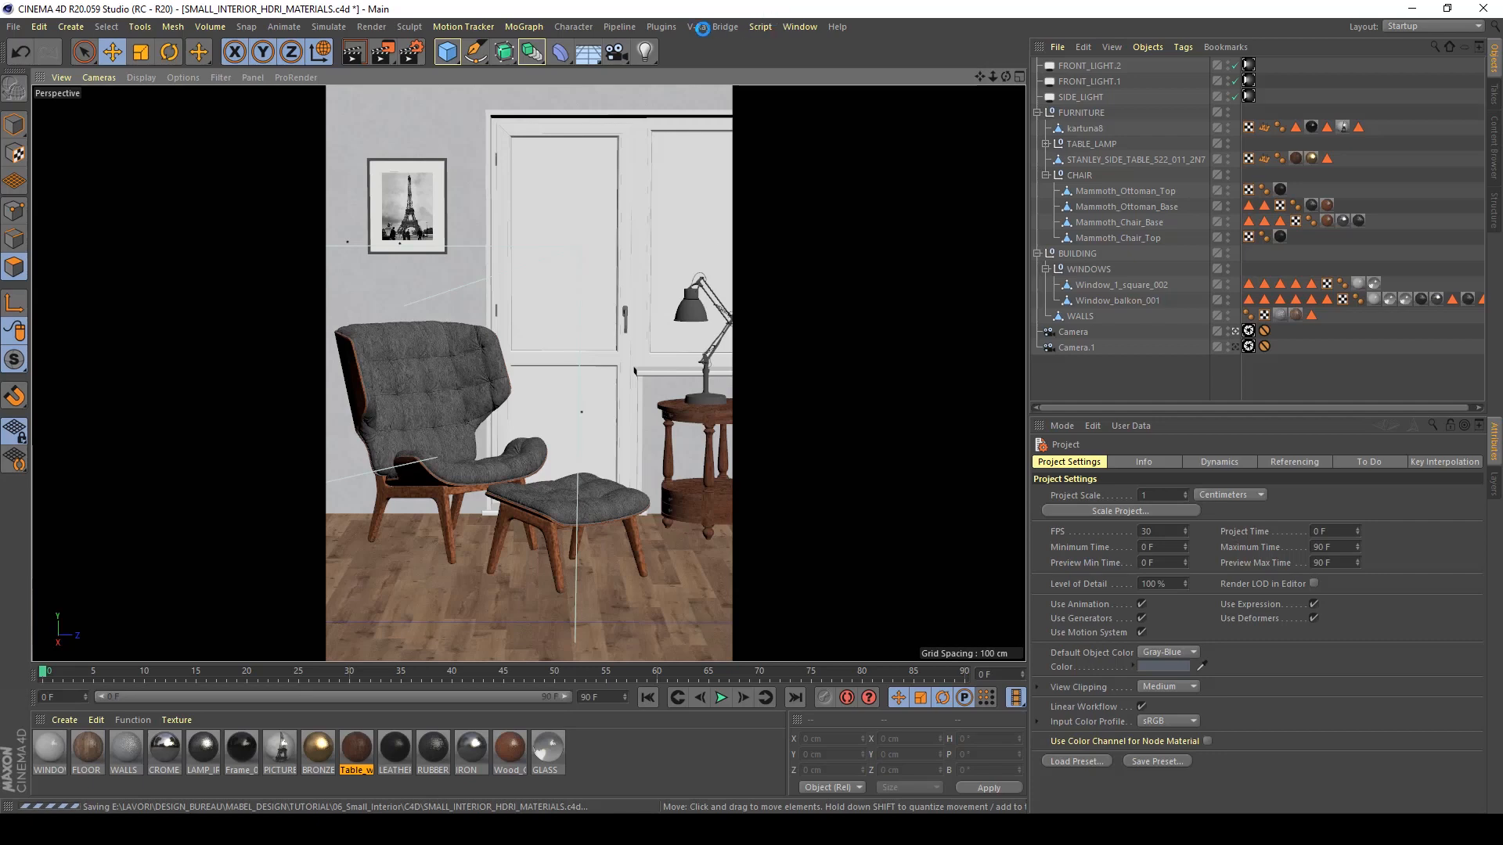
{"action": "left_click", "coordinate": [705, 31]}
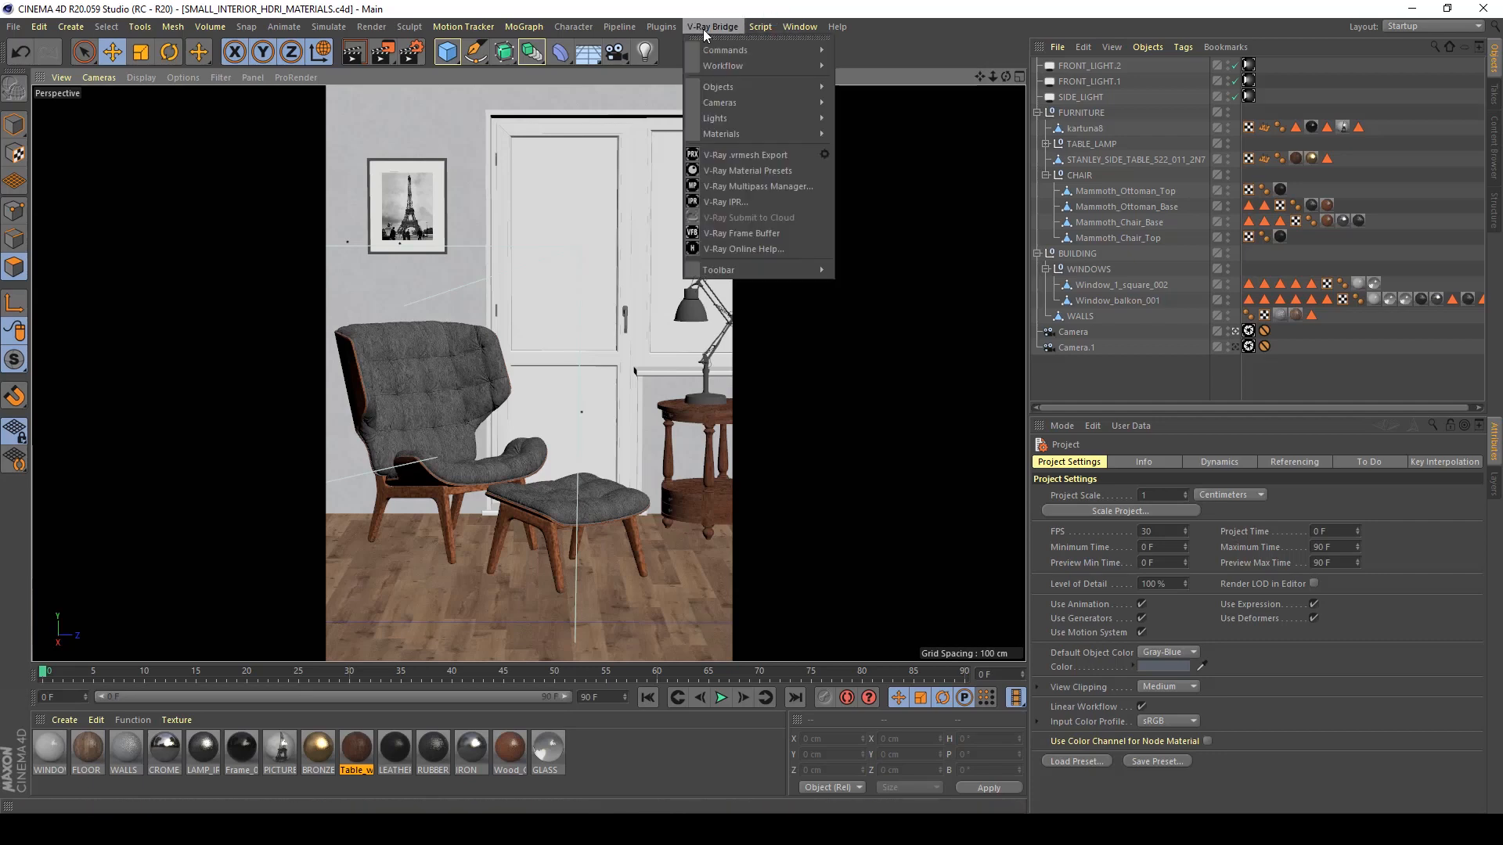
{"action": "left_click", "coordinate": [749, 189]}
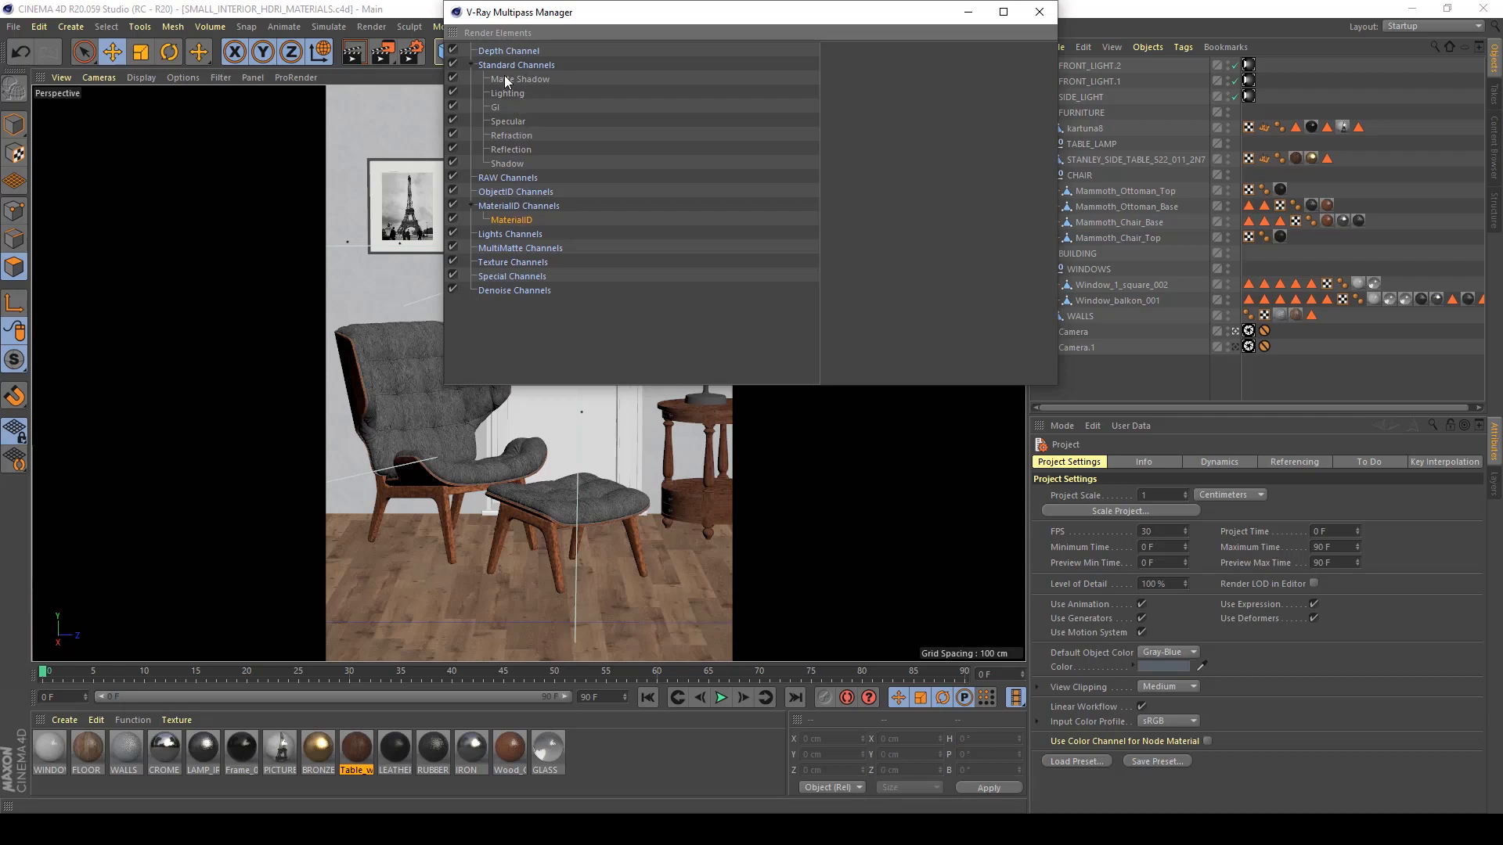
{"action": "left_click_drag", "start_coordinate": [517, 24], "coordinate": [527, 164]}
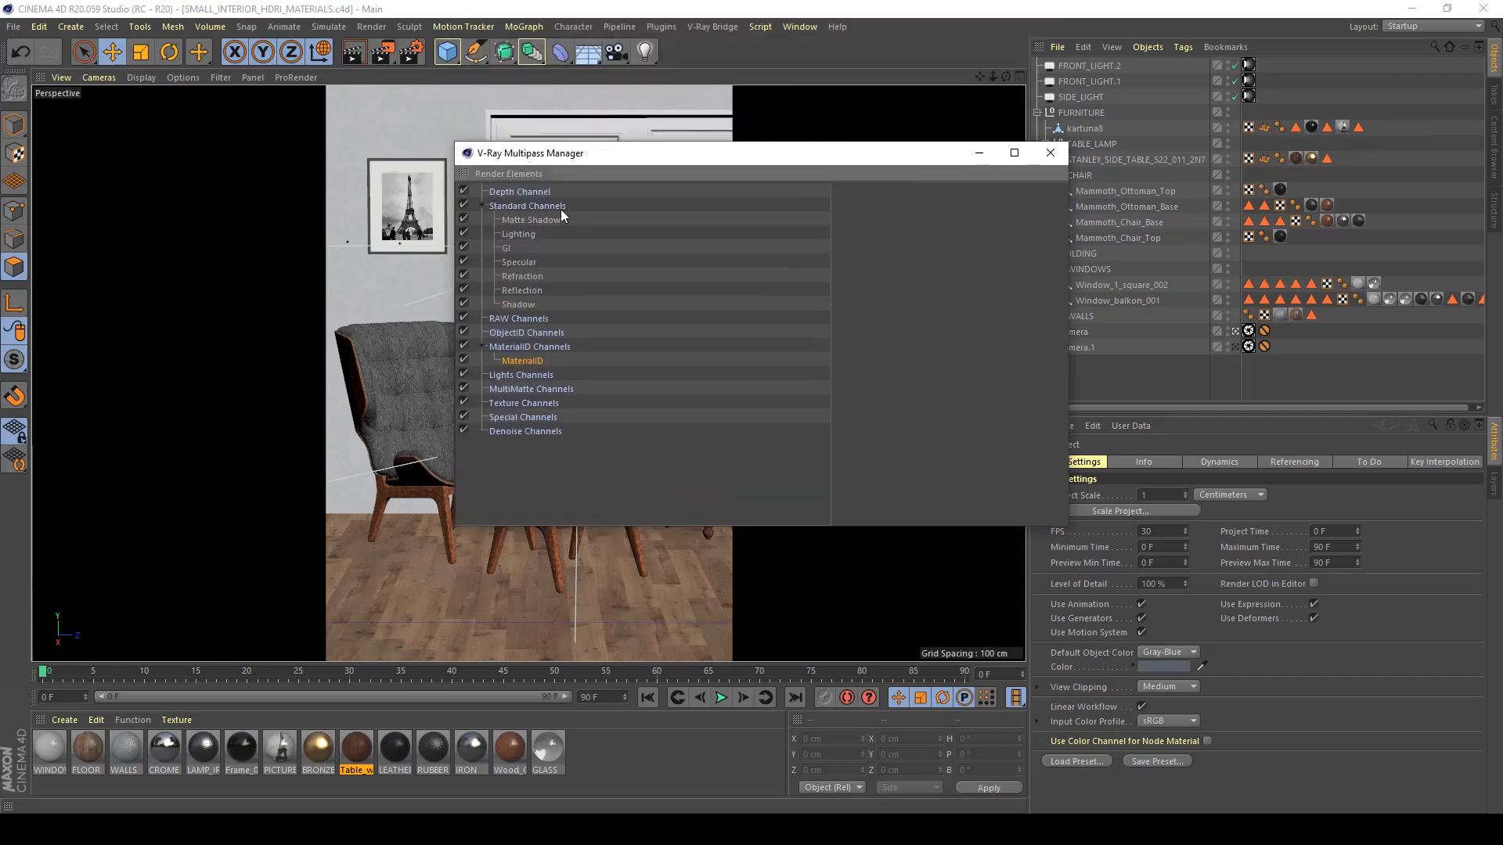
Step: Review the MaterialID and Lighting pass options and the standard channels available as render elements
{"action": "left_click", "coordinate": [535, 360]}
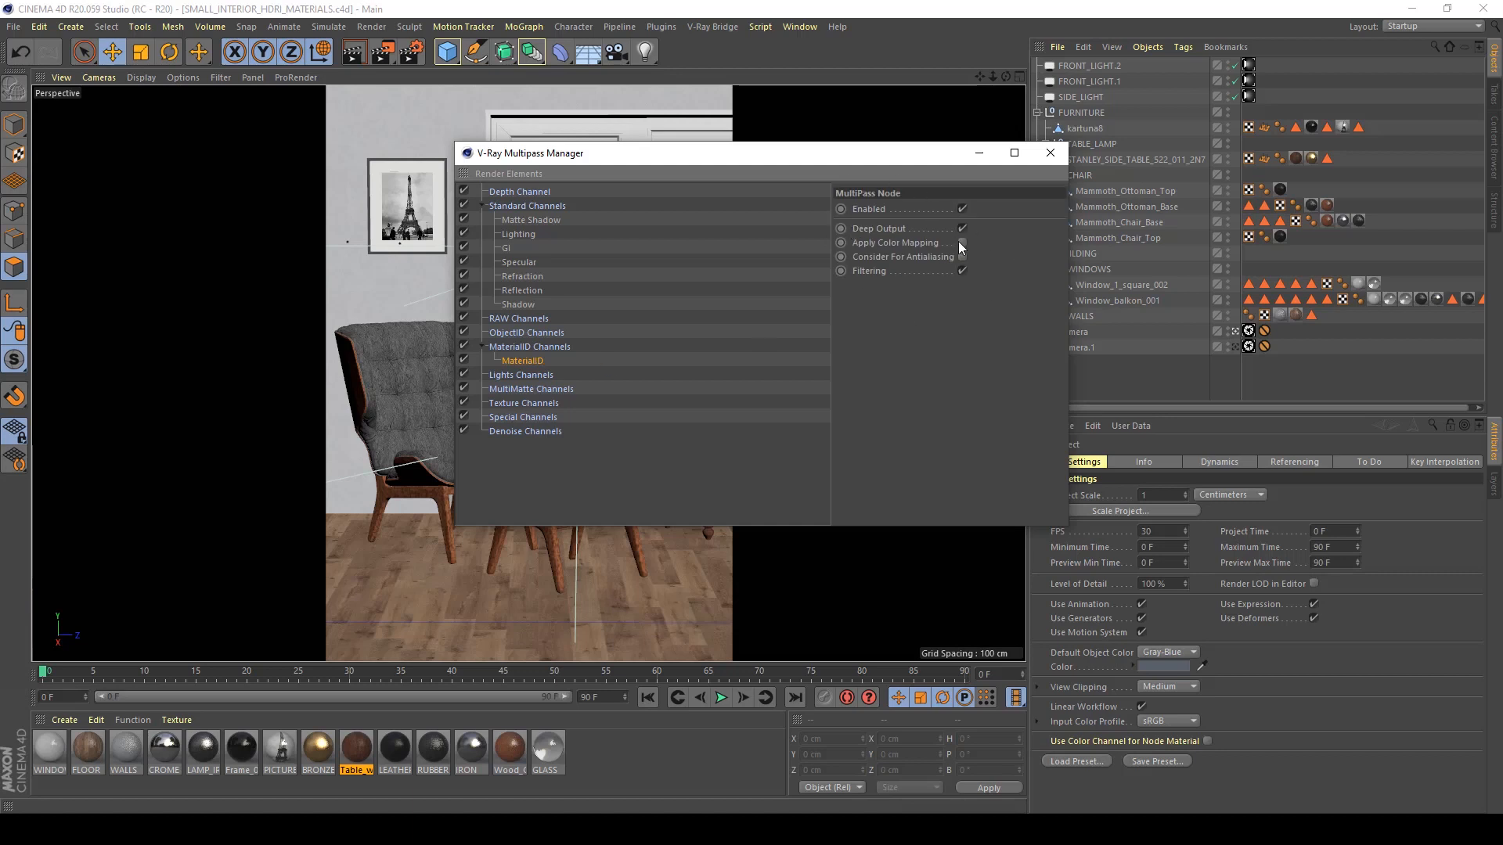
{"action": "left_click", "coordinate": [530, 231]}
{"action": "left_click", "coordinate": [504, 174]}
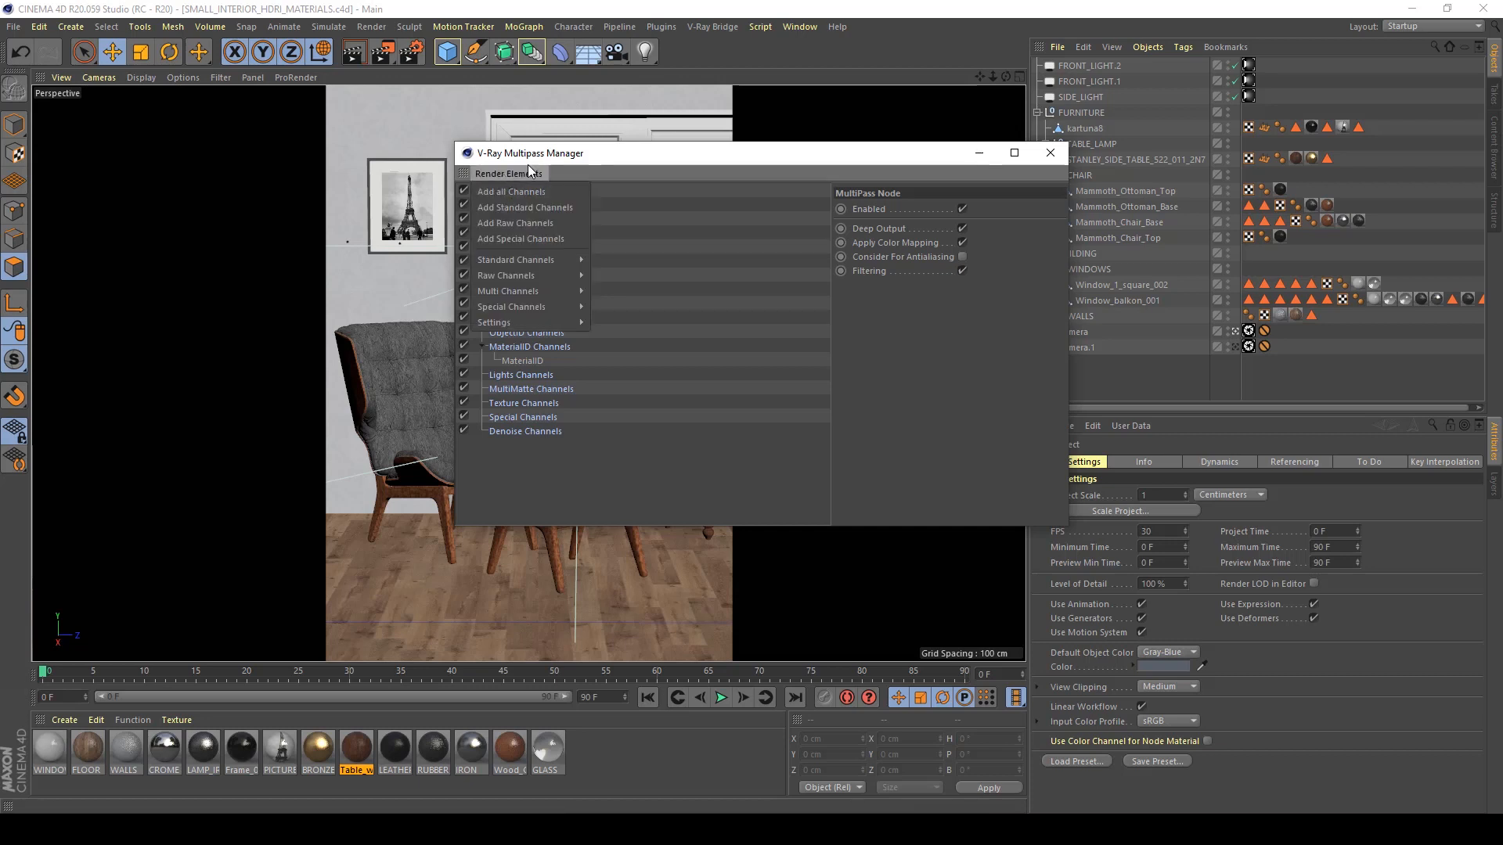
{"action": "mouse_move", "coordinate": [533, 260]}
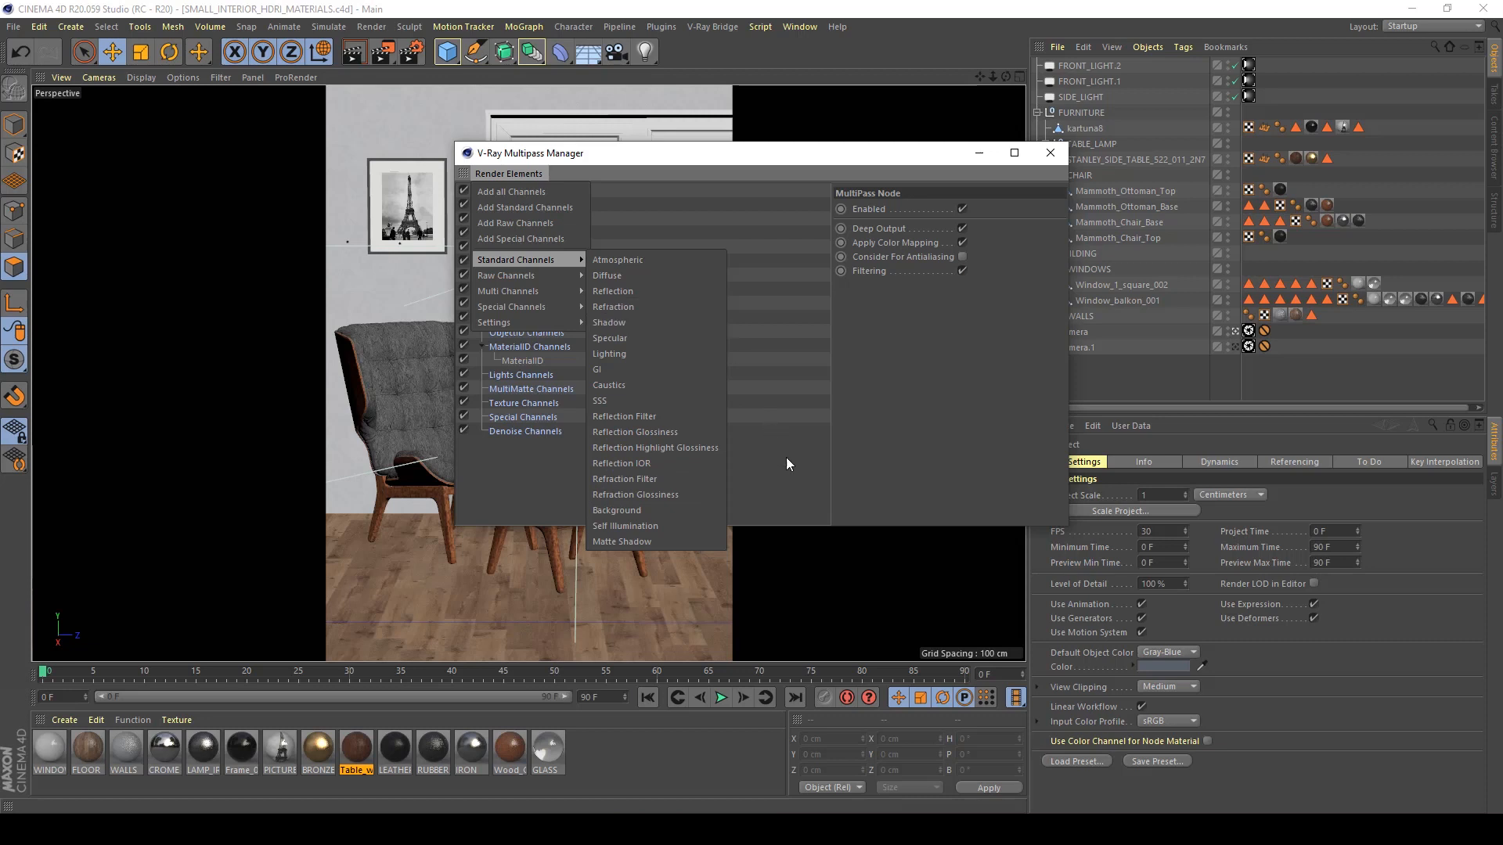
{"action": "left_click", "coordinate": [611, 321]}
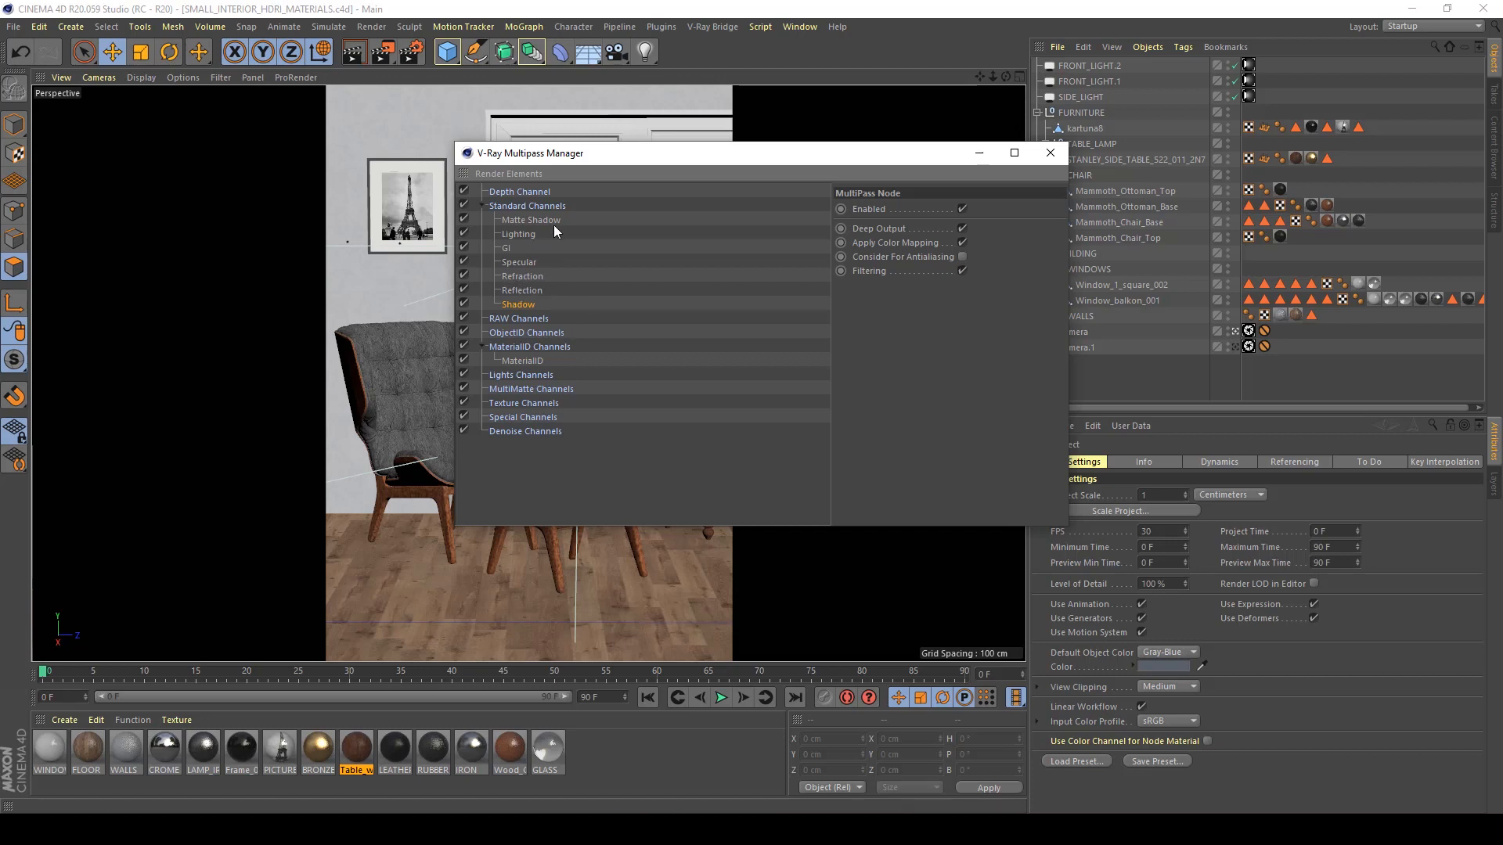
Step: Turn on Consider For Antialiasing for the standard passes, including Lighting, GI, Specular and Reflection
{"action": "left_click", "coordinate": [528, 221]}
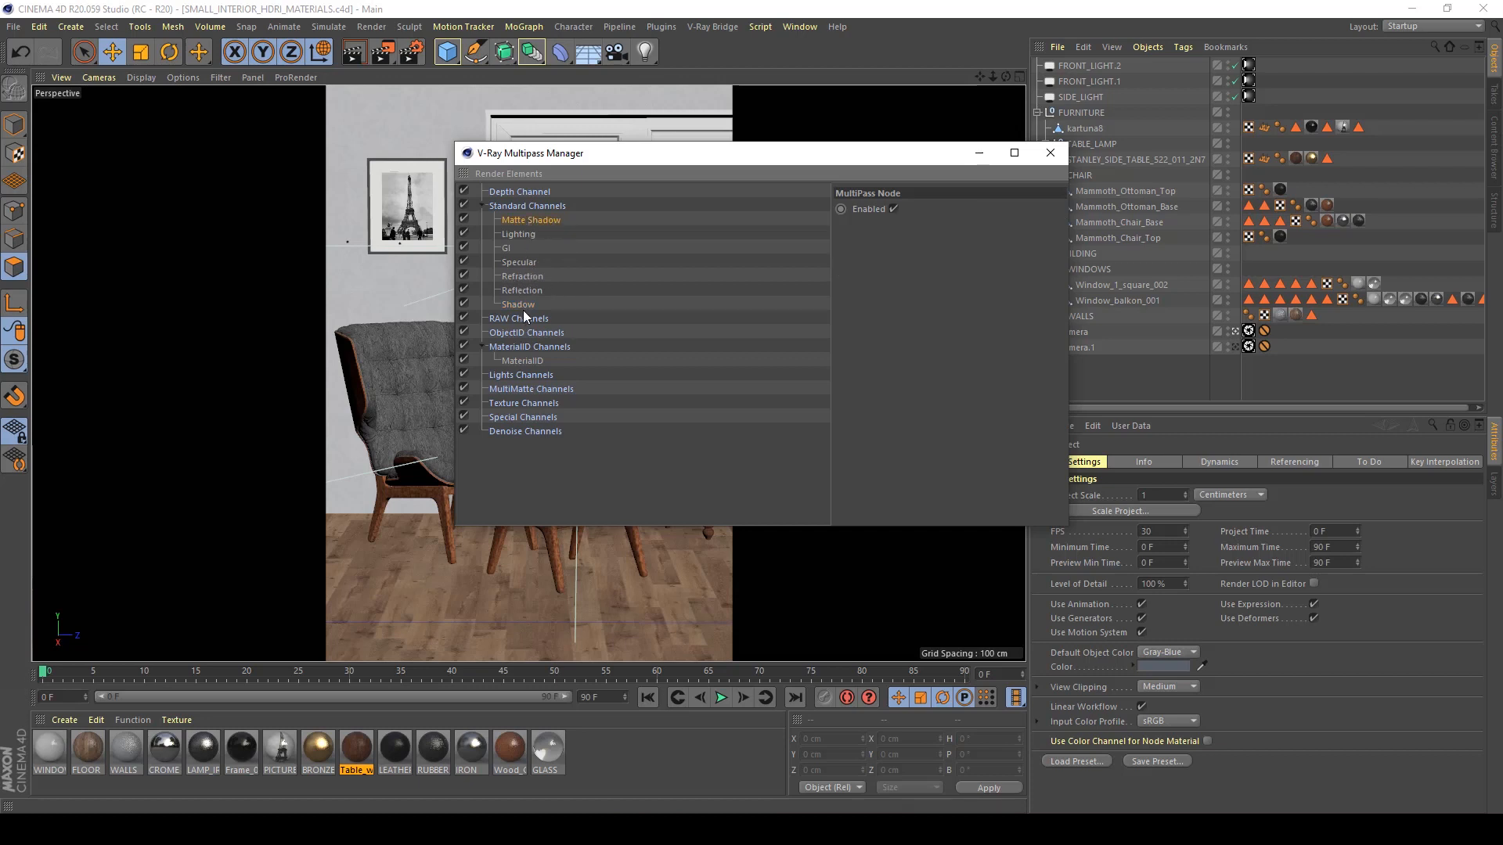
{"action": "left_click", "coordinate": [526, 235]}
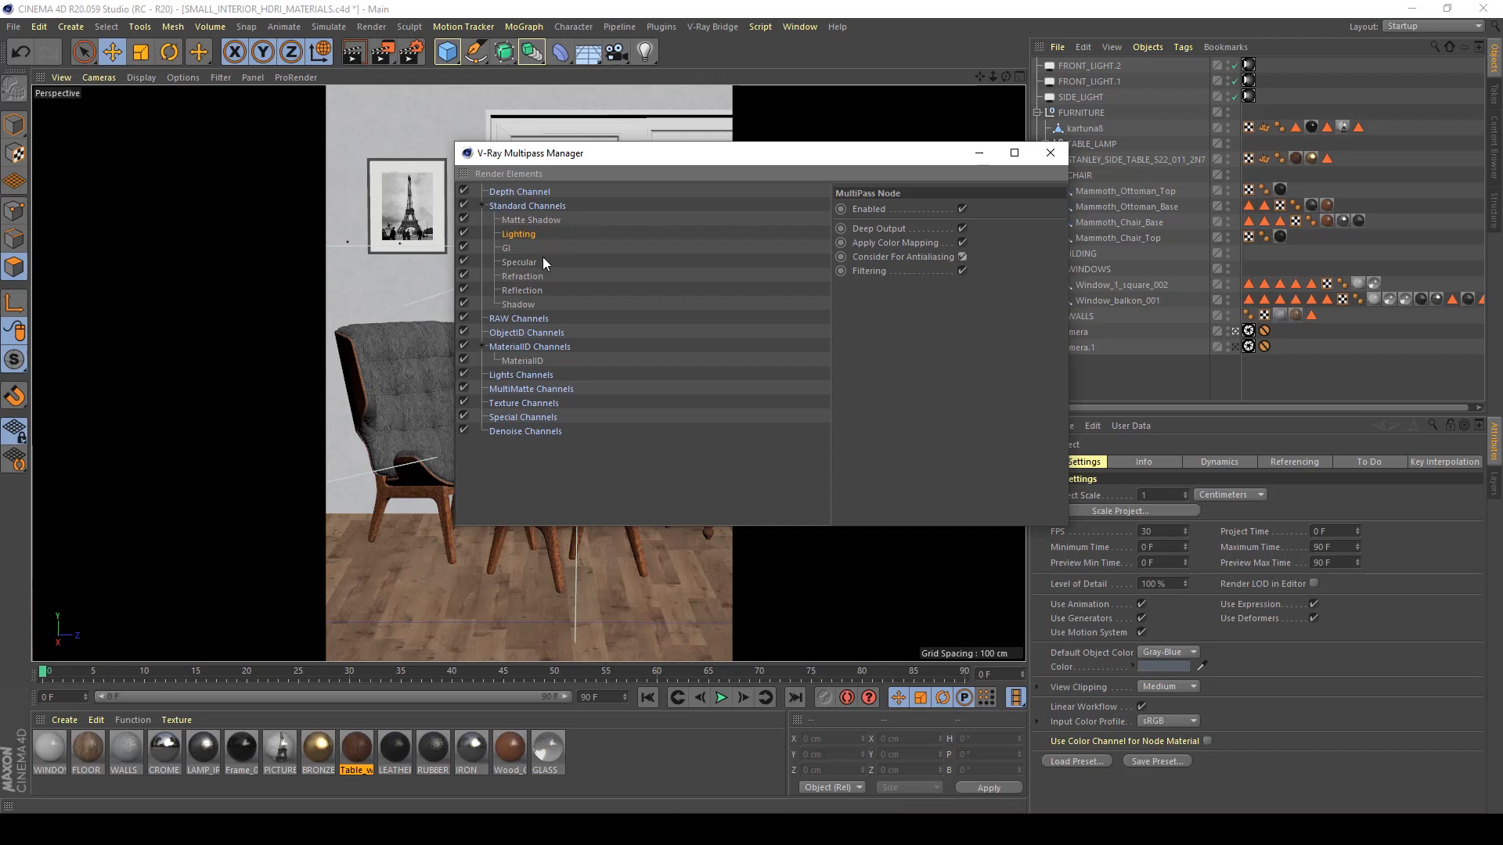
{"action": "left_click", "coordinate": [507, 248]}
{"action": "left_click", "coordinate": [962, 258]}
{"action": "left_click", "coordinate": [533, 263]}
{"action": "left_click", "coordinate": [962, 257]}
{"action": "left_click", "coordinate": [529, 276]}
{"action": "left_click", "coordinate": [524, 290]}
{"action": "left_click", "coordinate": [962, 258]}
{"action": "left_click", "coordinate": [533, 305]}
Step: Check which special channels are available and turn on Consider For Antialiasing for the MaterialID pass
{"action": "left_click", "coordinate": [522, 361]}
{"action": "left_click", "coordinate": [507, 174]}
{"action": "mouse_move", "coordinate": [525, 310]}
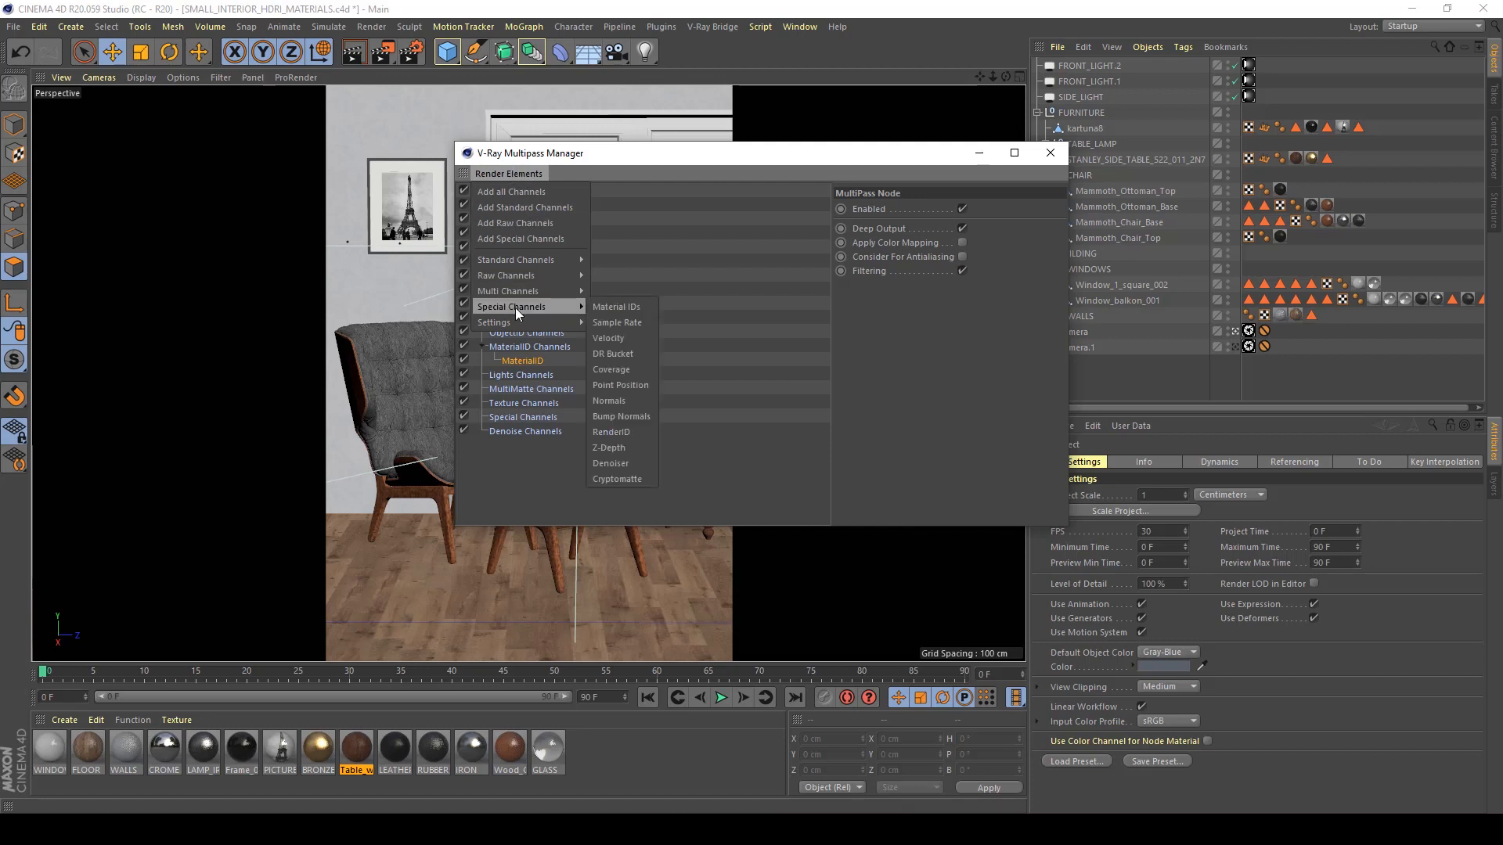
{"action": "left_click", "coordinate": [730, 443]}
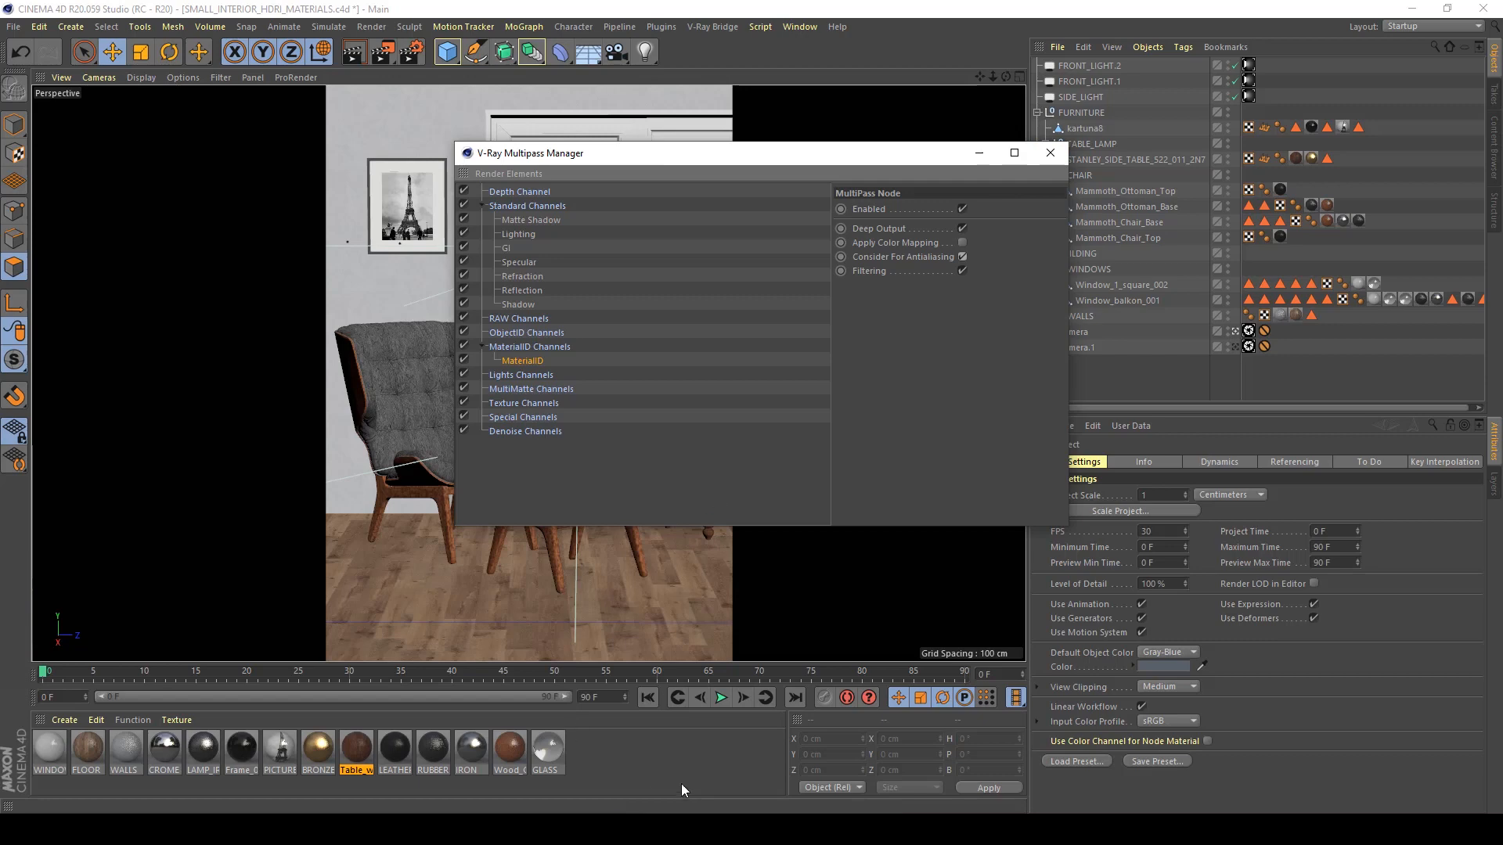
Step: Check the GLASS material's Color ID, and give all materials random colors with V-Ray Random MMID Color
{"action": "double_click", "coordinate": [558, 745]}
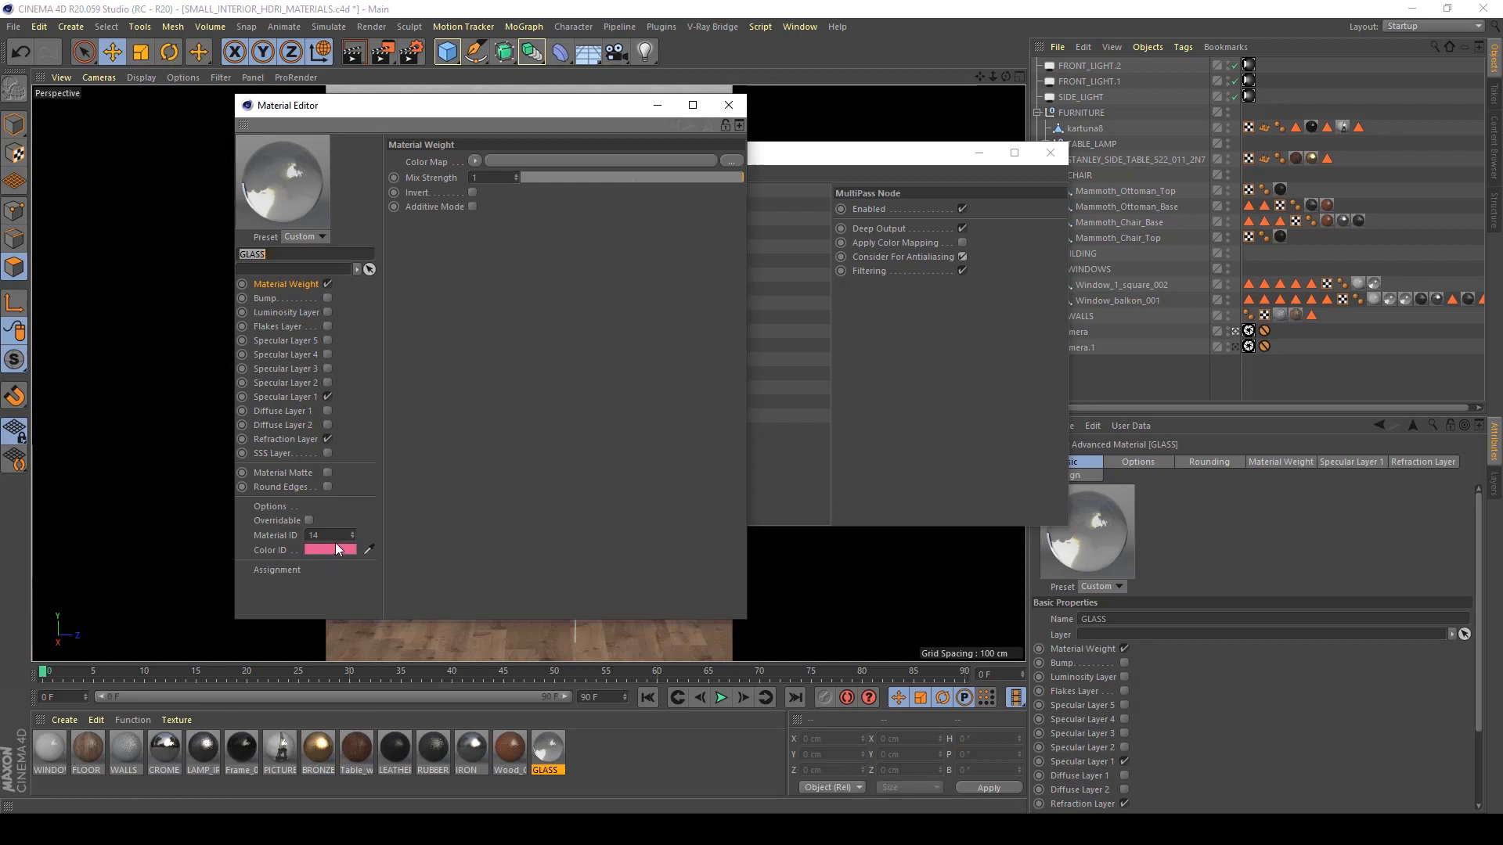
{"action": "left_click", "coordinate": [729, 105]}
{"action": "key", "text": "ctrl+a"}
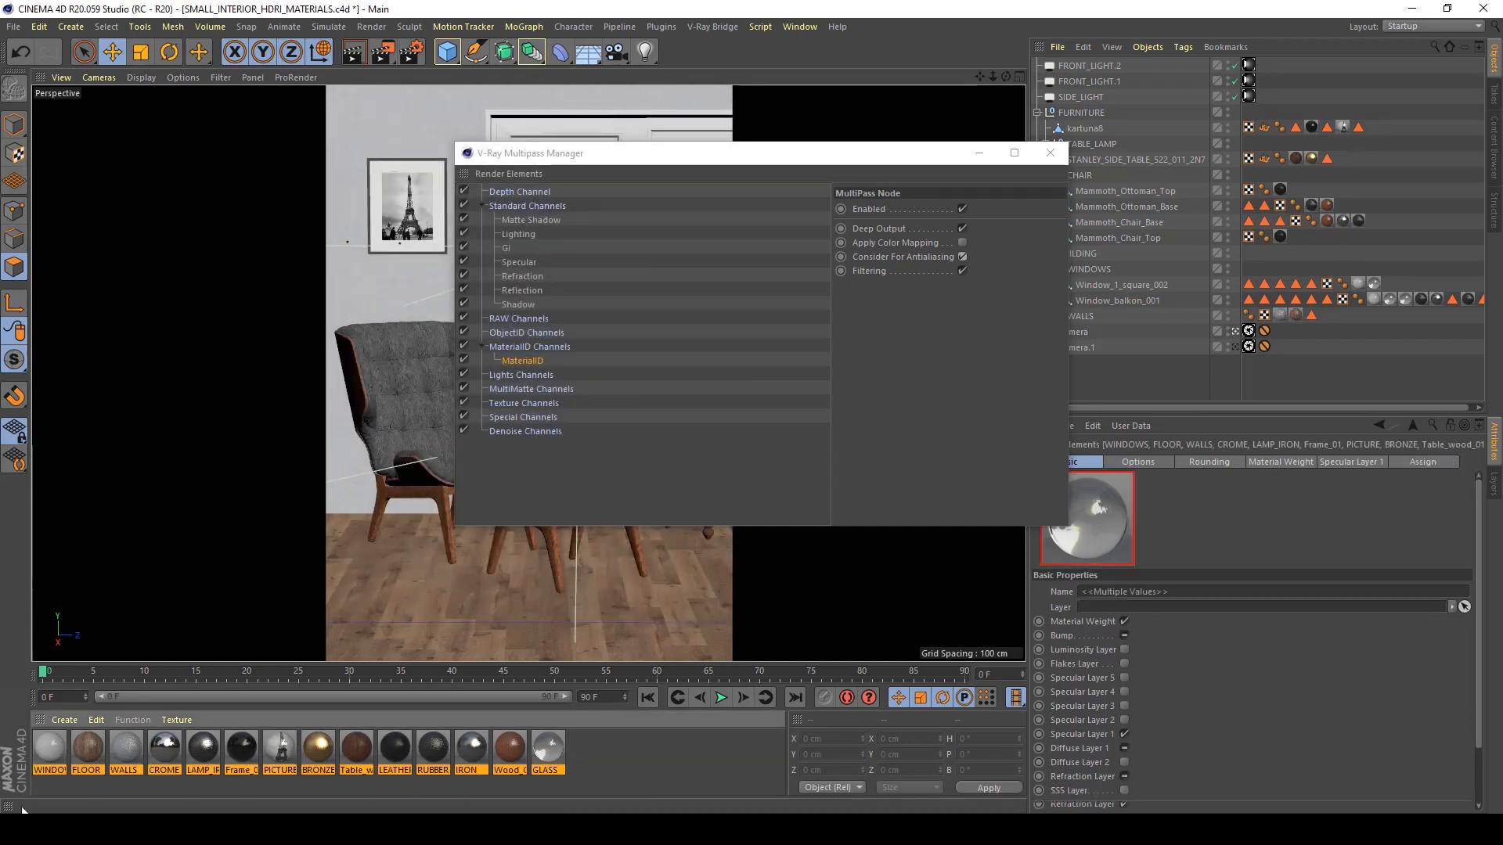
{"action": "left_click", "coordinate": [722, 28]}
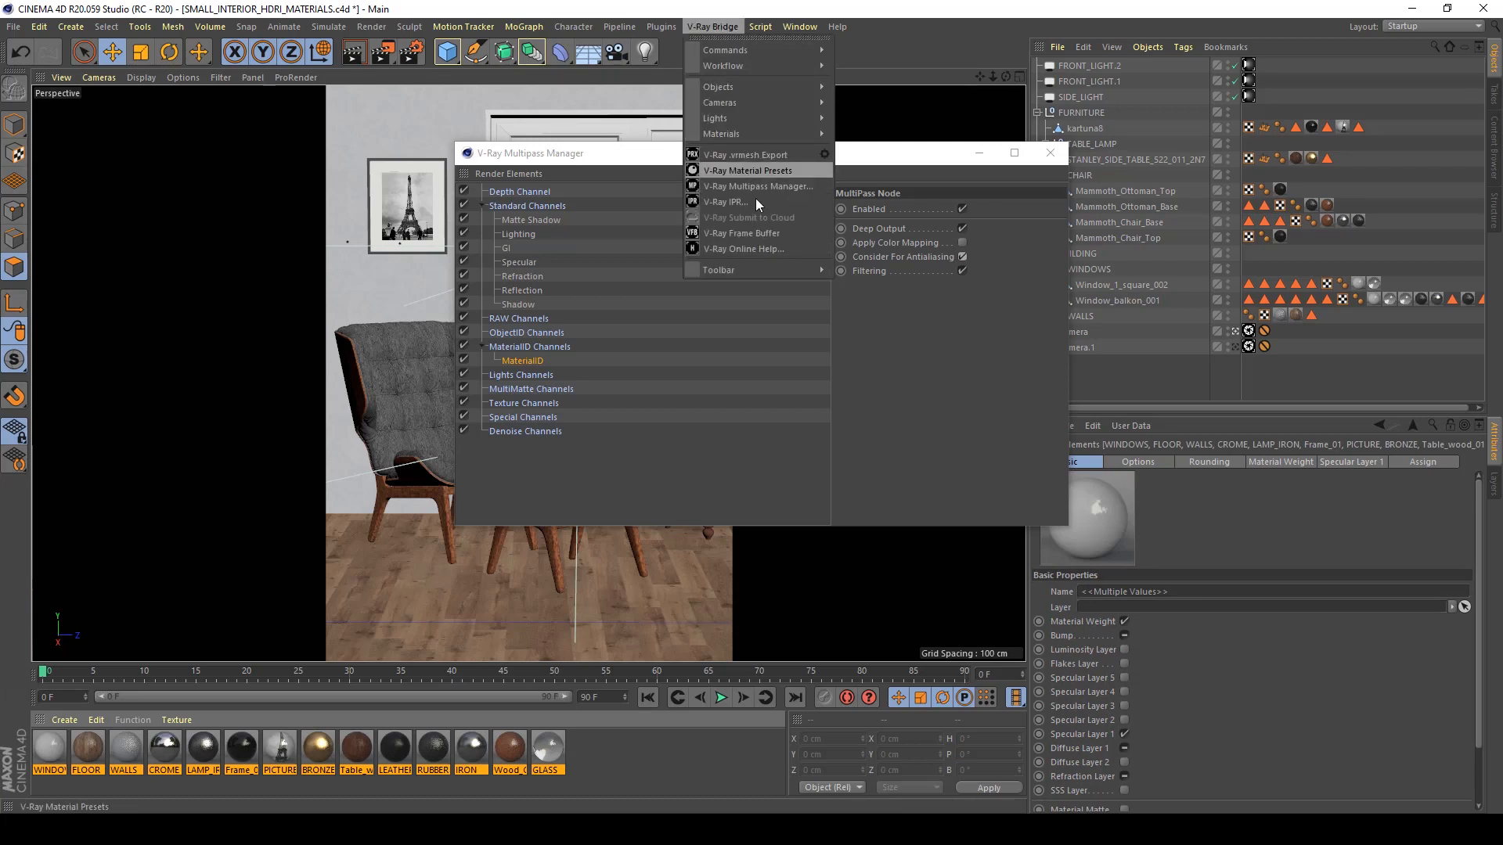
{"action": "mouse_move", "coordinate": [755, 50]}
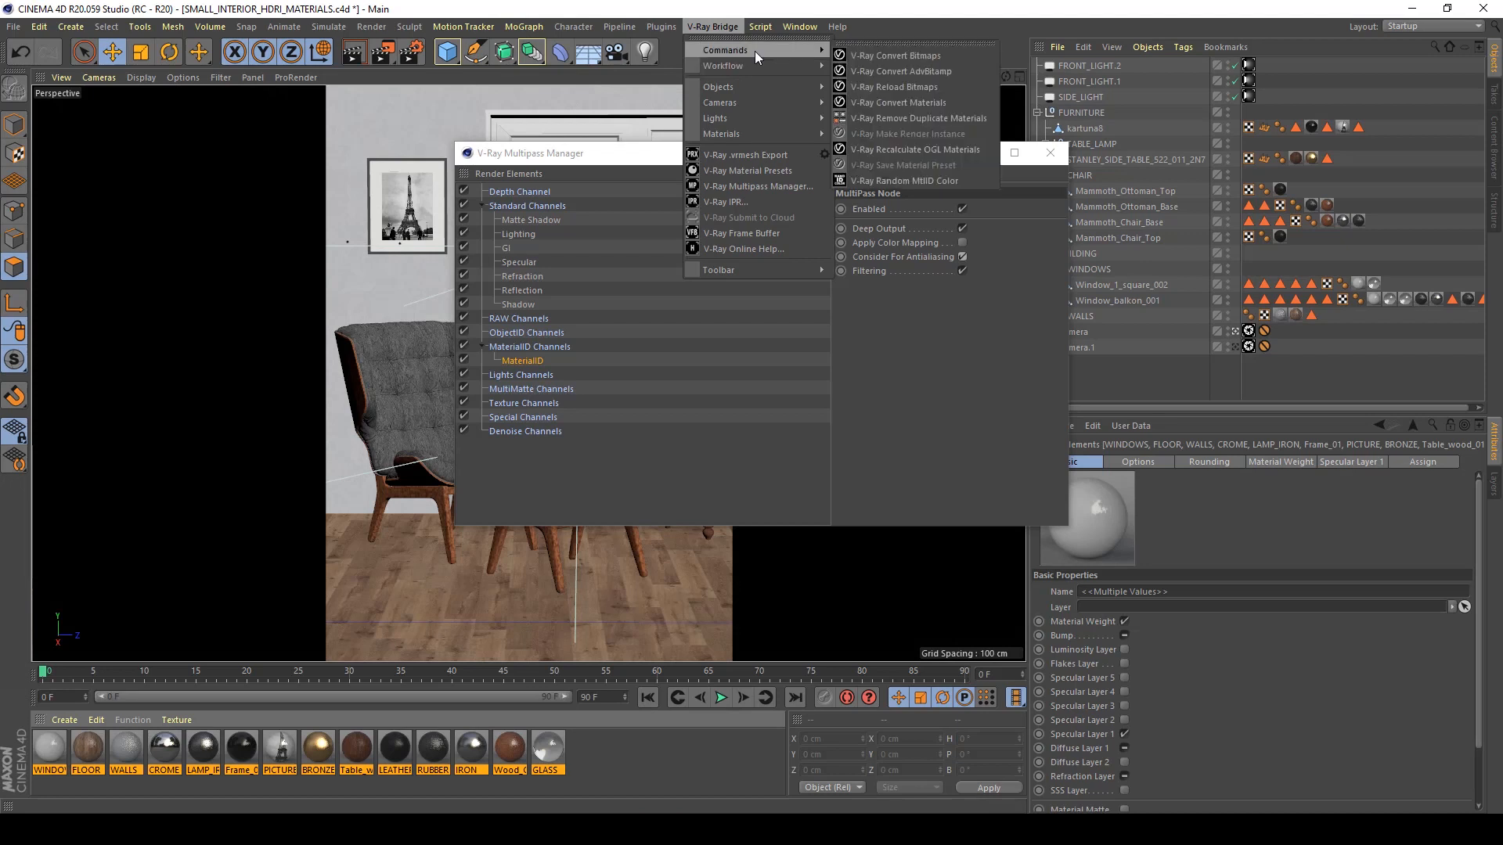
{"action": "left_click", "coordinate": [942, 185]}
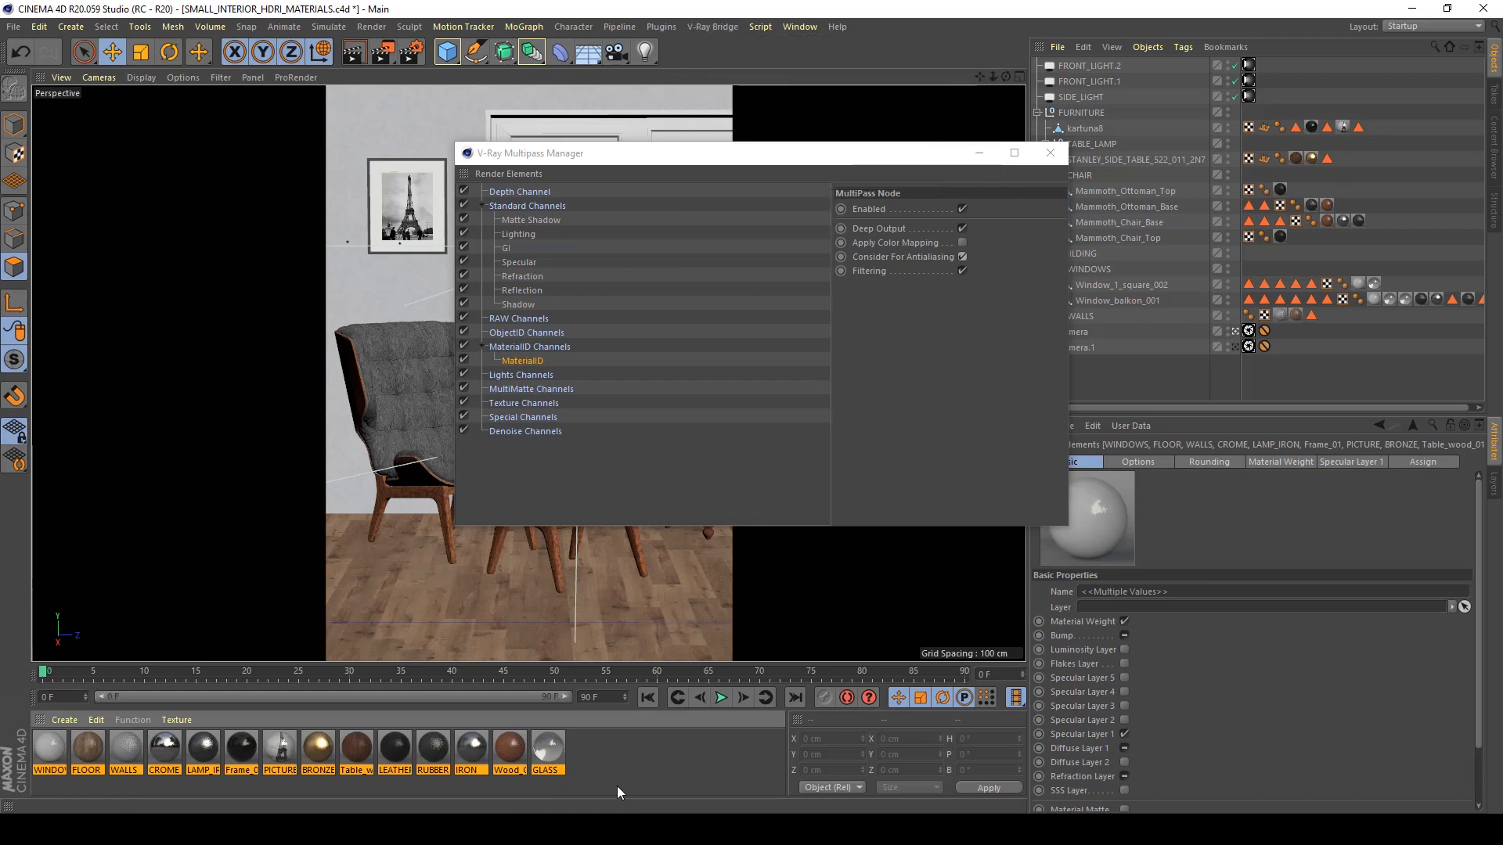
Step: Inspect the GLASS material's Material ID and Color ID, and close the material editor and the Multipass Manager
{"action": "double_click", "coordinate": [540, 749]}
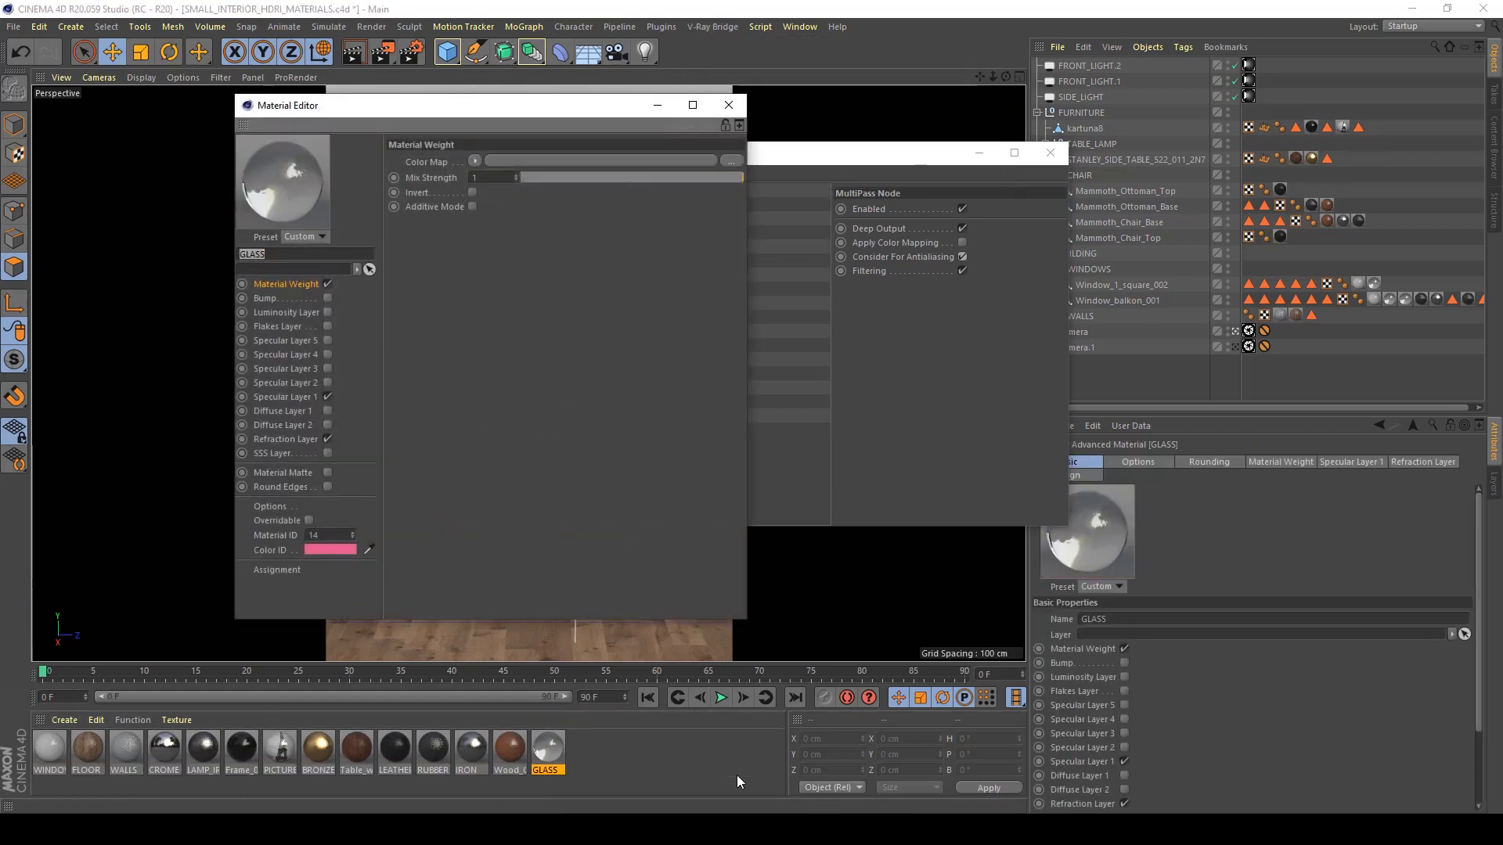
{"action": "left_click", "coordinate": [730, 109]}
{"action": "left_click", "coordinate": [1055, 156]}
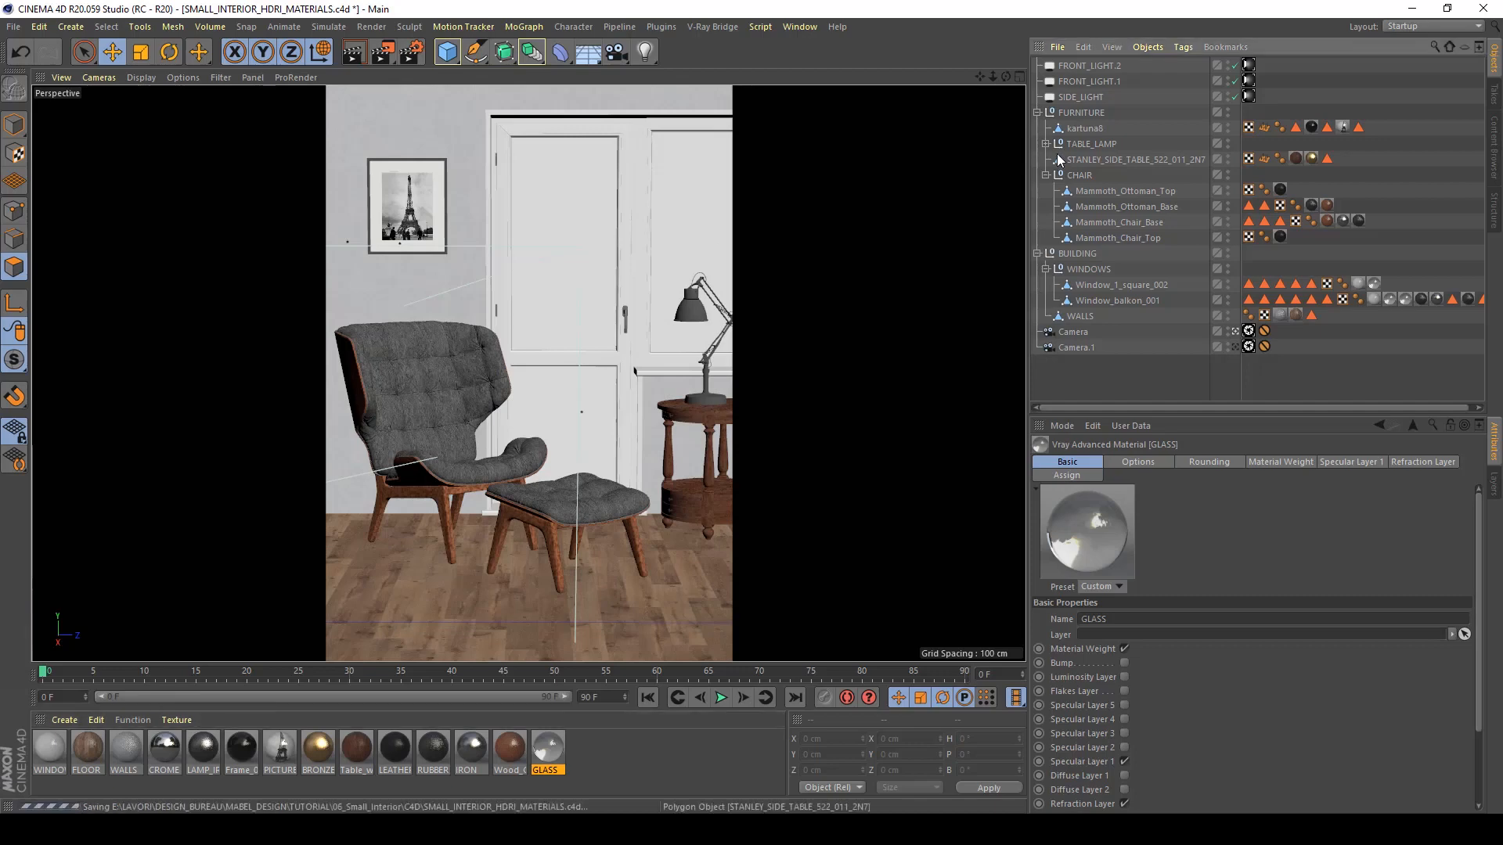
Step: Begin choosing the regular image's save location in the render settings, creating and entering a new HQ folder inside RENDER
{"action": "left_click", "coordinate": [414, 54]}
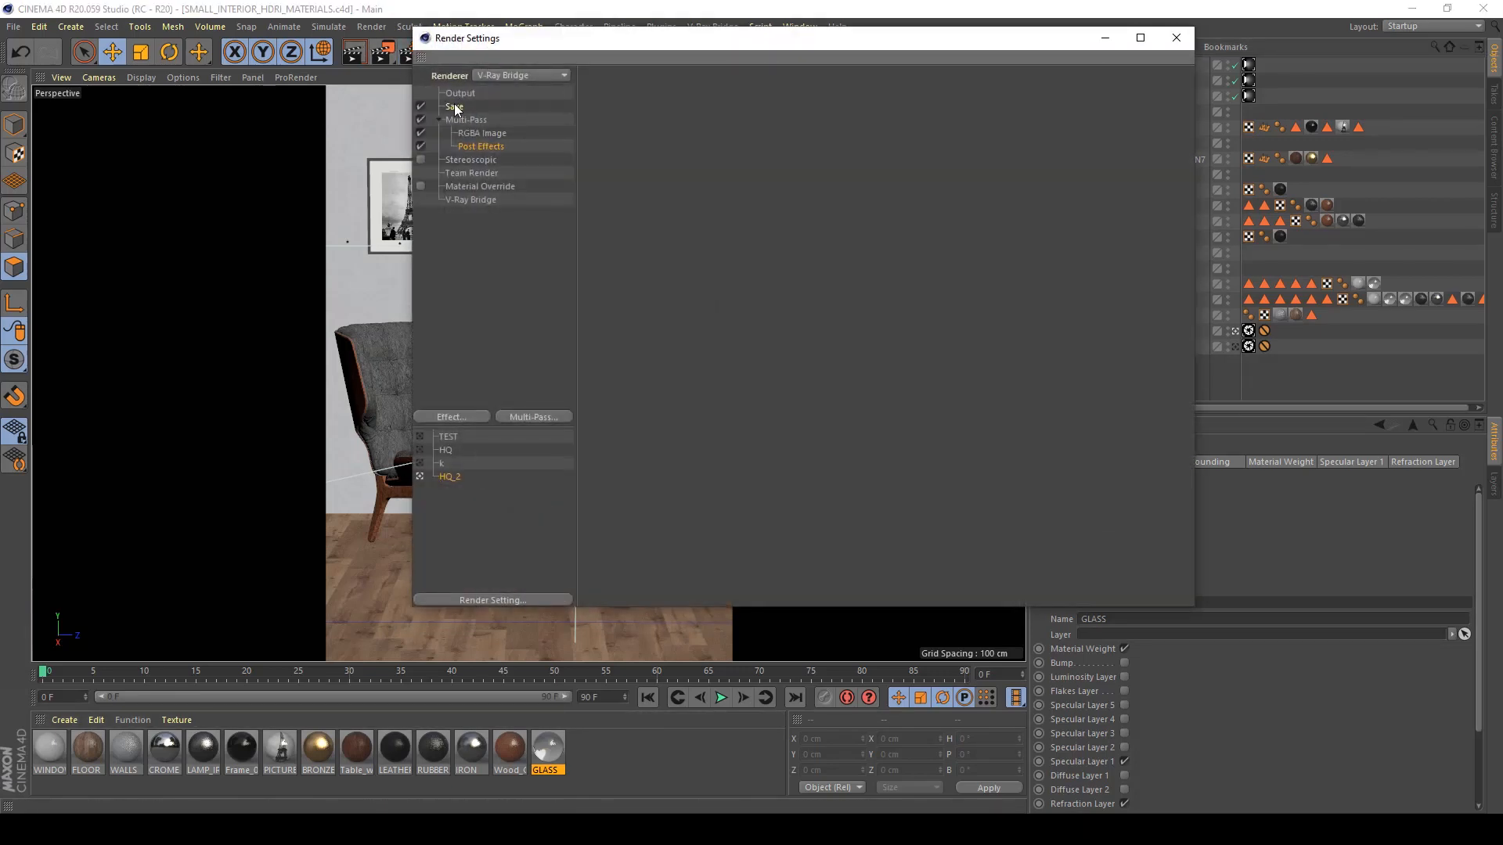
{"action": "left_click", "coordinate": [453, 107]}
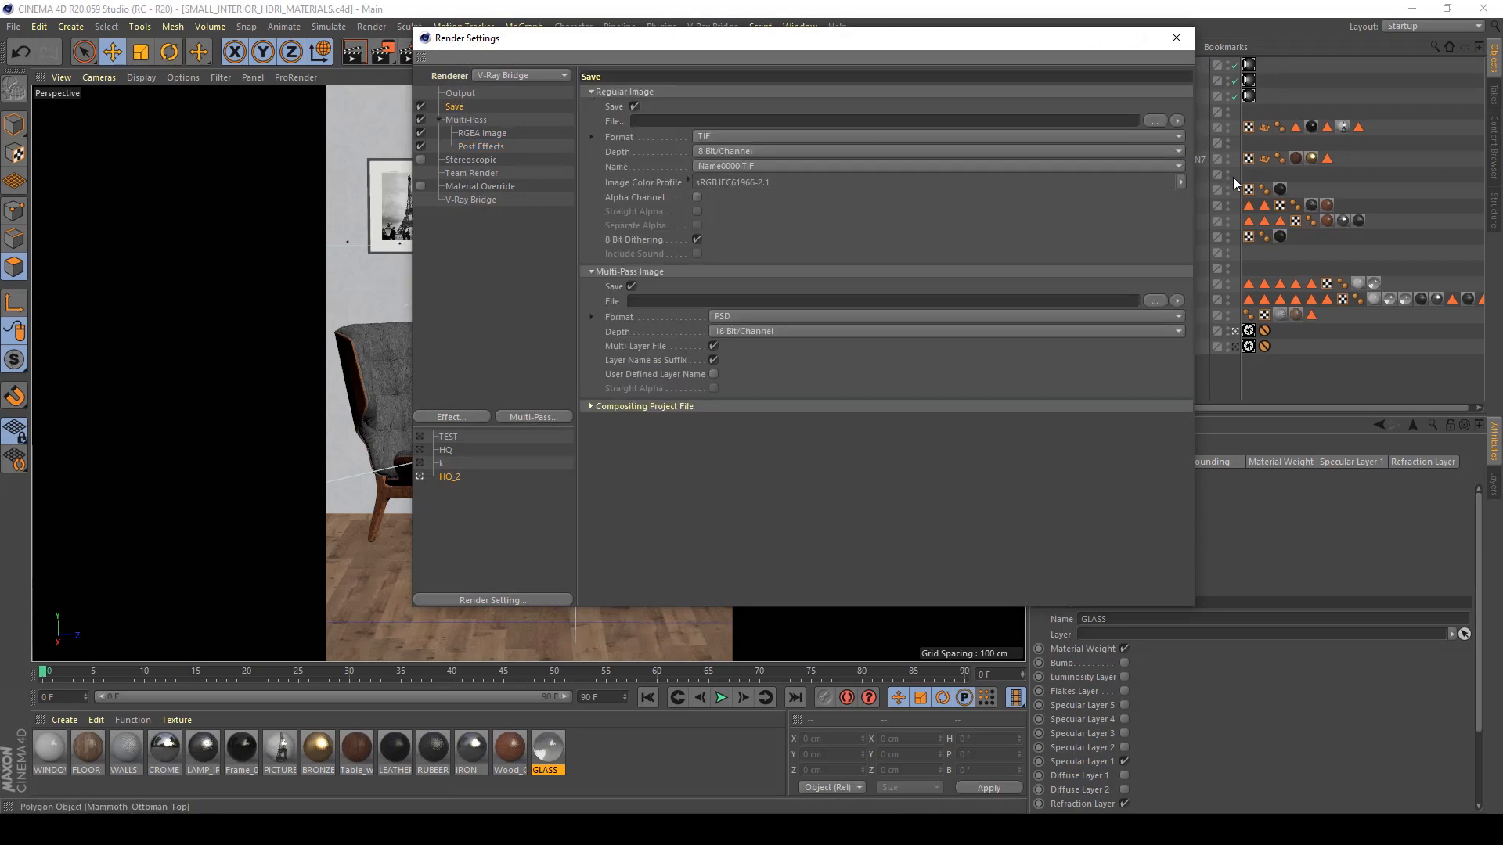
{"action": "left_click", "coordinate": [1154, 122]}
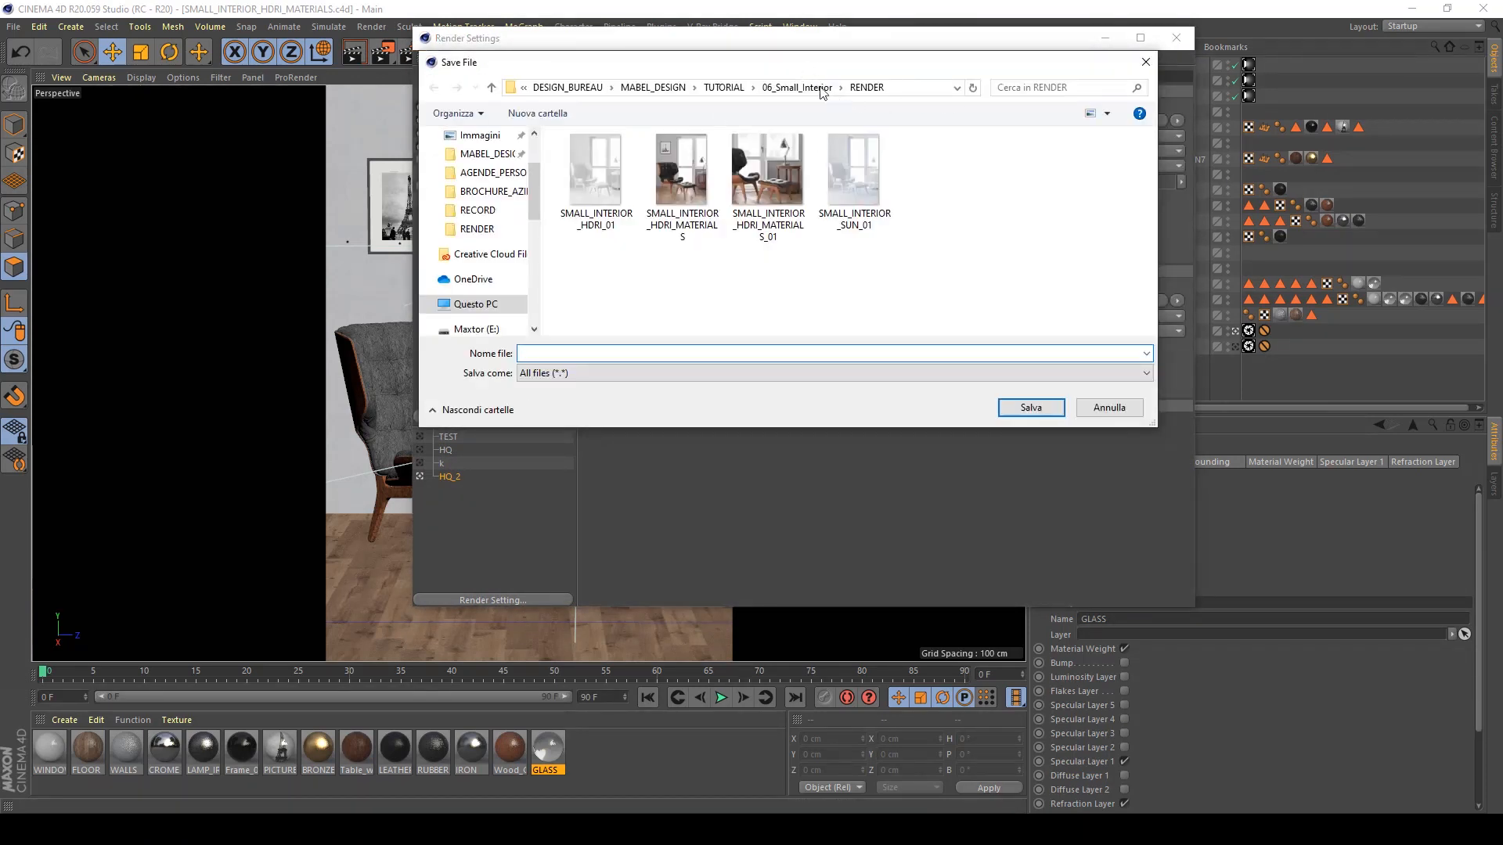
{"action": "left_click", "coordinate": [537, 114]}
{"action": "type", "text": "HQ"}
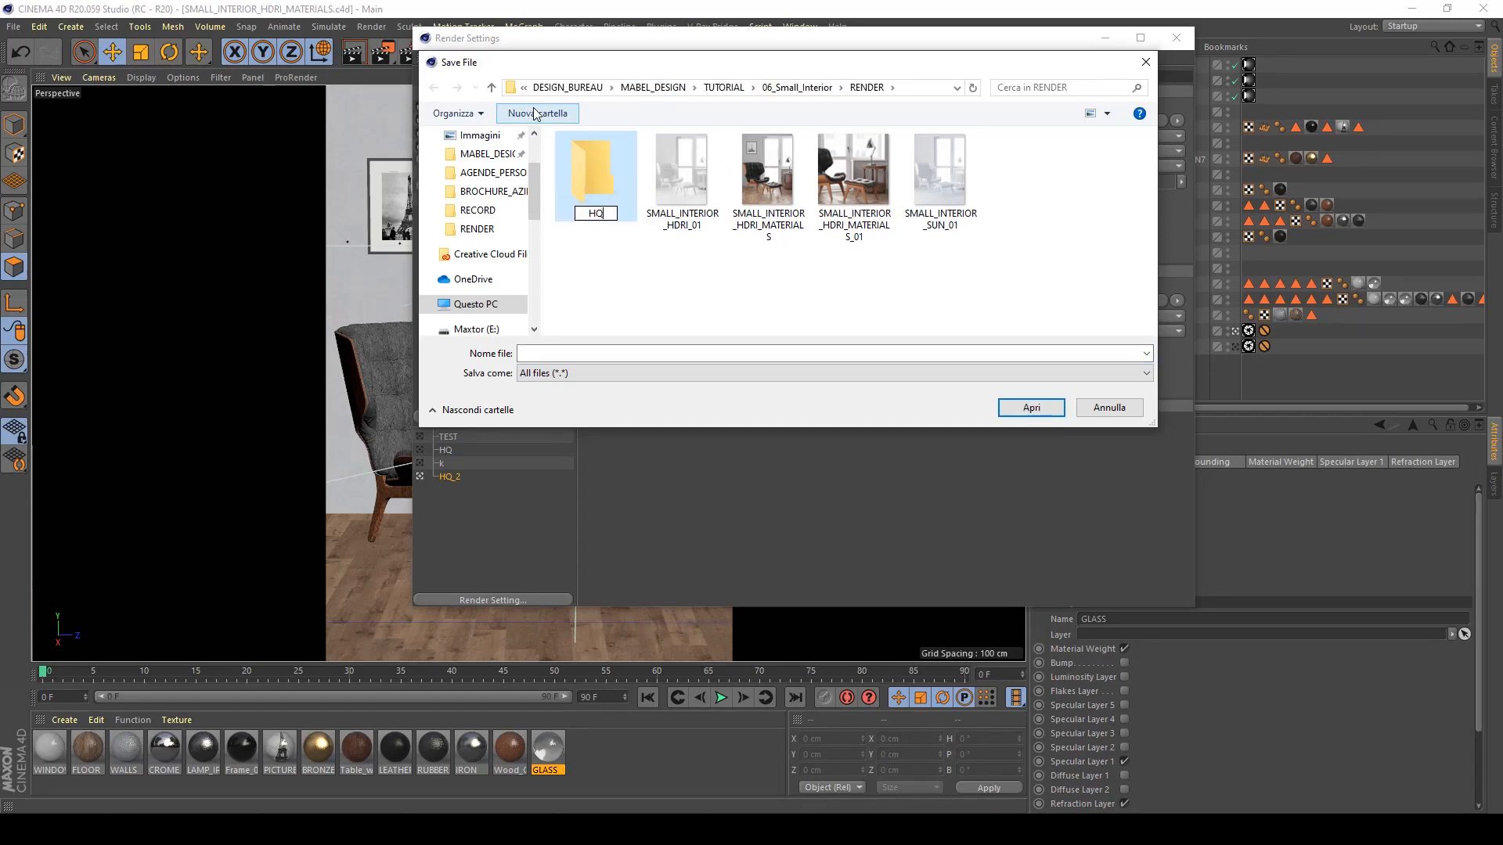
{"action": "key", "text": "Return"}
{"action": "double_click", "coordinate": [605, 207]}
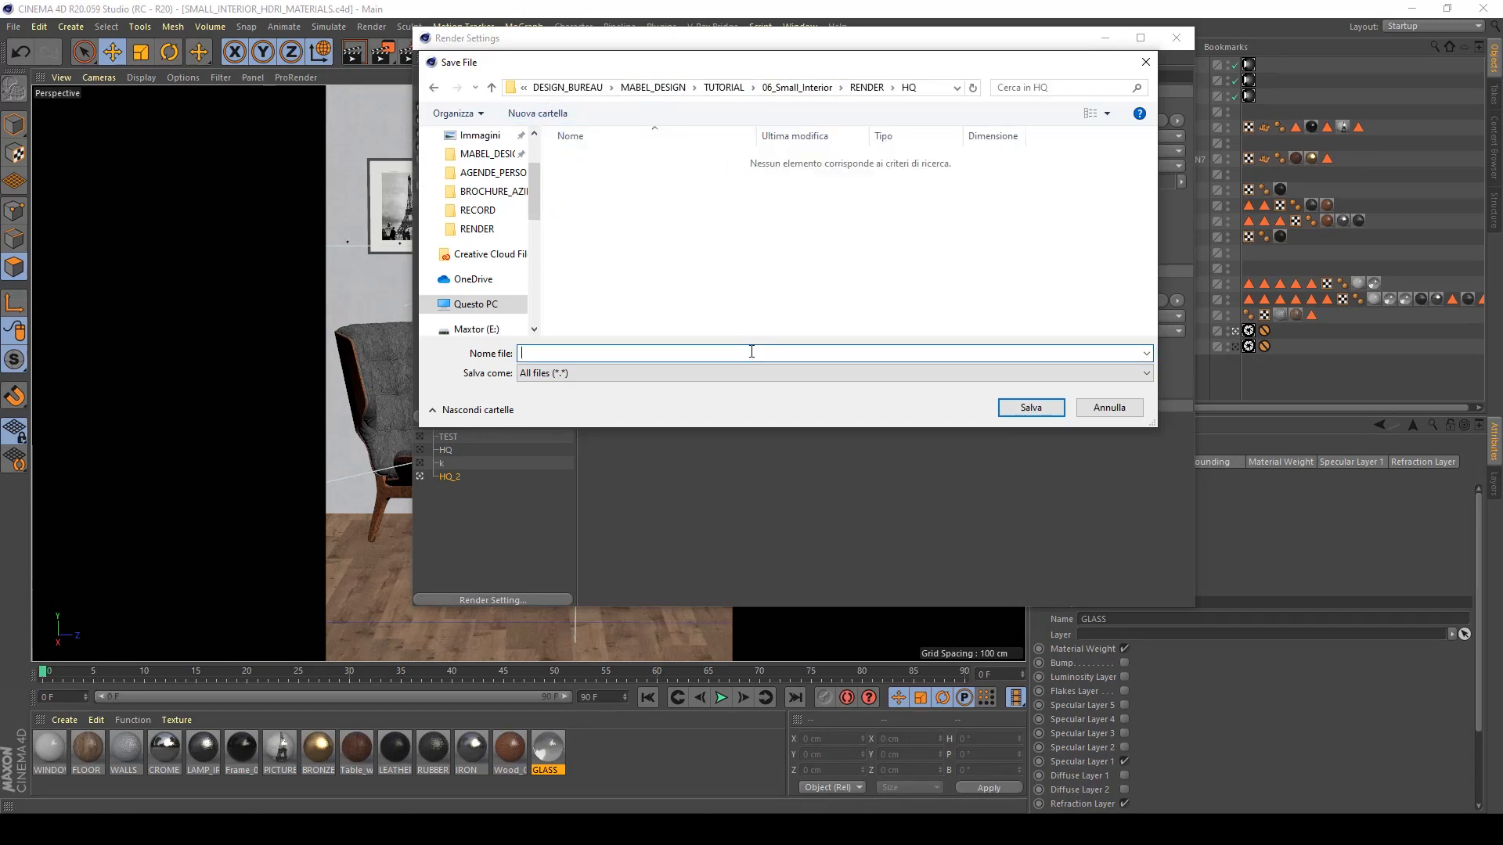
Step: Name the regular image output file Small_interior_Passes_, copy that name and confirm the save location
{"action": "type", "text": "I"}
{"action": "type", "text": "mall_interior_Passes_"}
{"action": "double_click", "coordinate": [715, 359]}
{"action": "key", "text": "ctrl+c"}
{"action": "left_click", "coordinate": [1031, 407]}
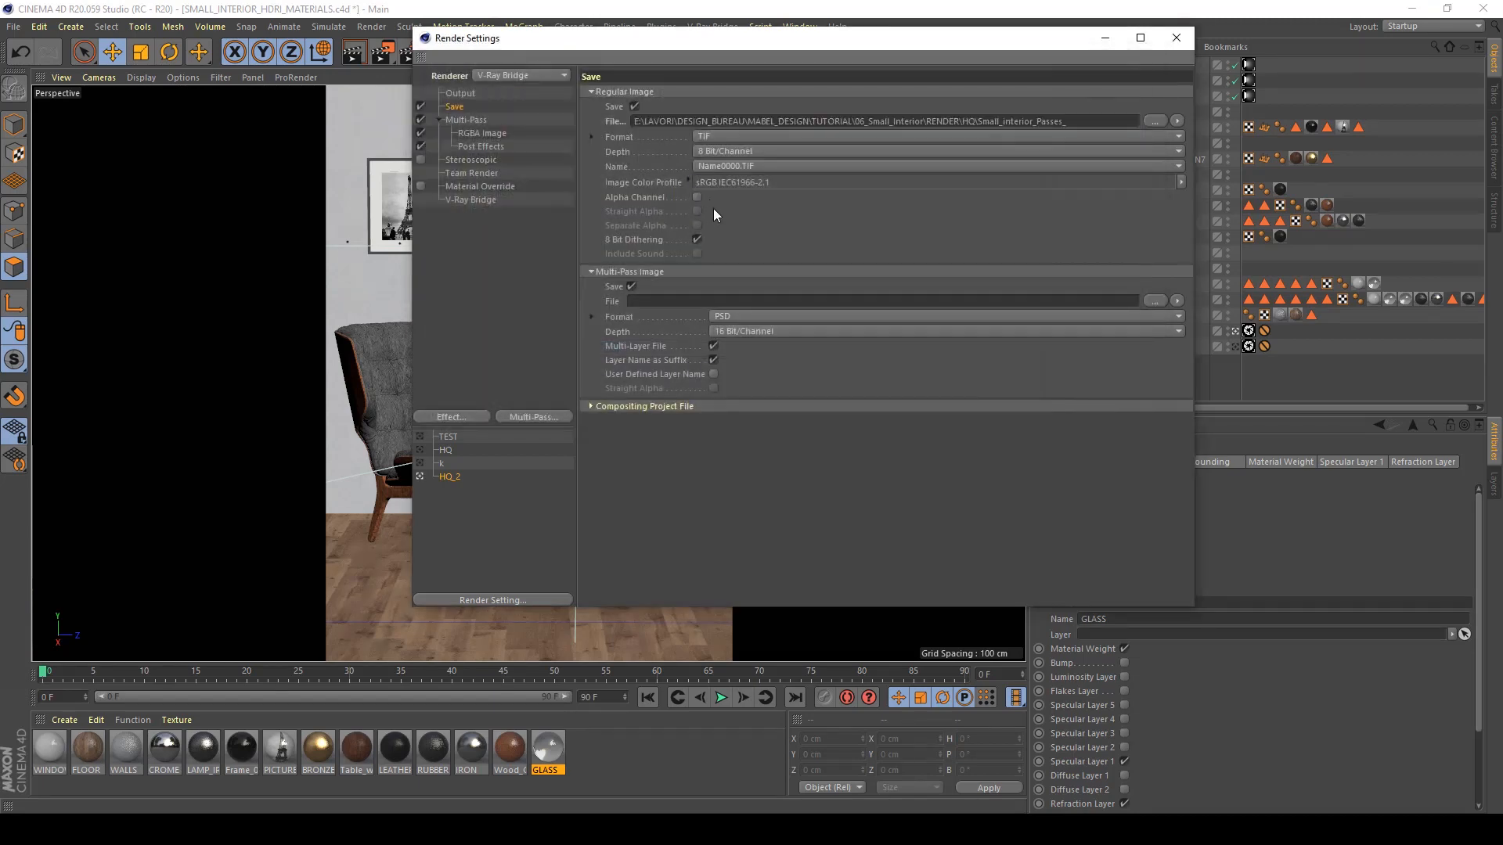
Step: Set the multi-pass image's file name to the copied Small_interior_Passes_ and its format to JPG
{"action": "key", "text": "ctrl+v"}
{"action": "left_click", "coordinate": [758, 317]}
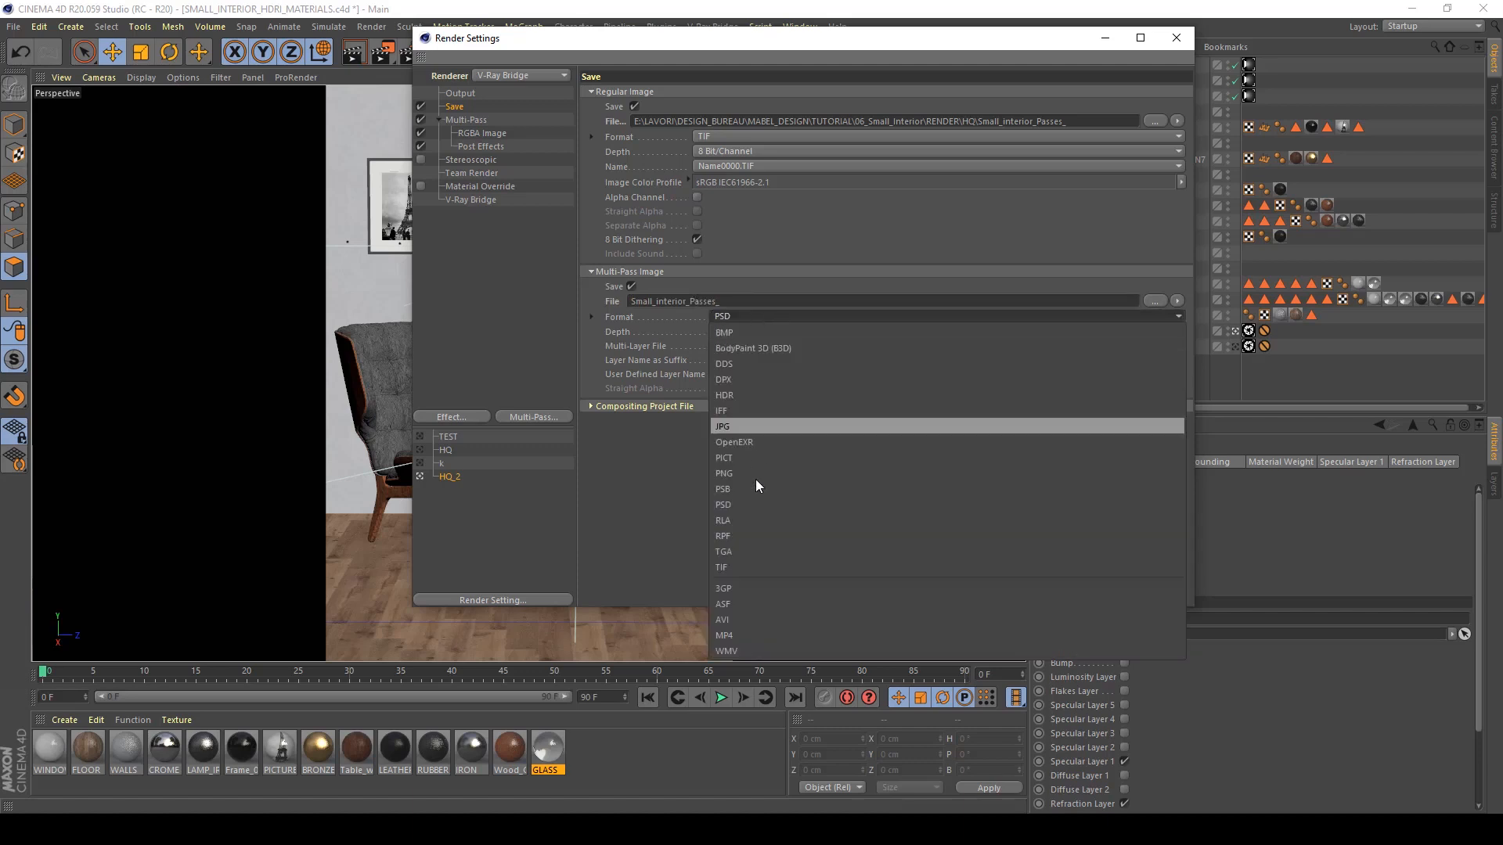
{"action": "left_click", "coordinate": [750, 431]}
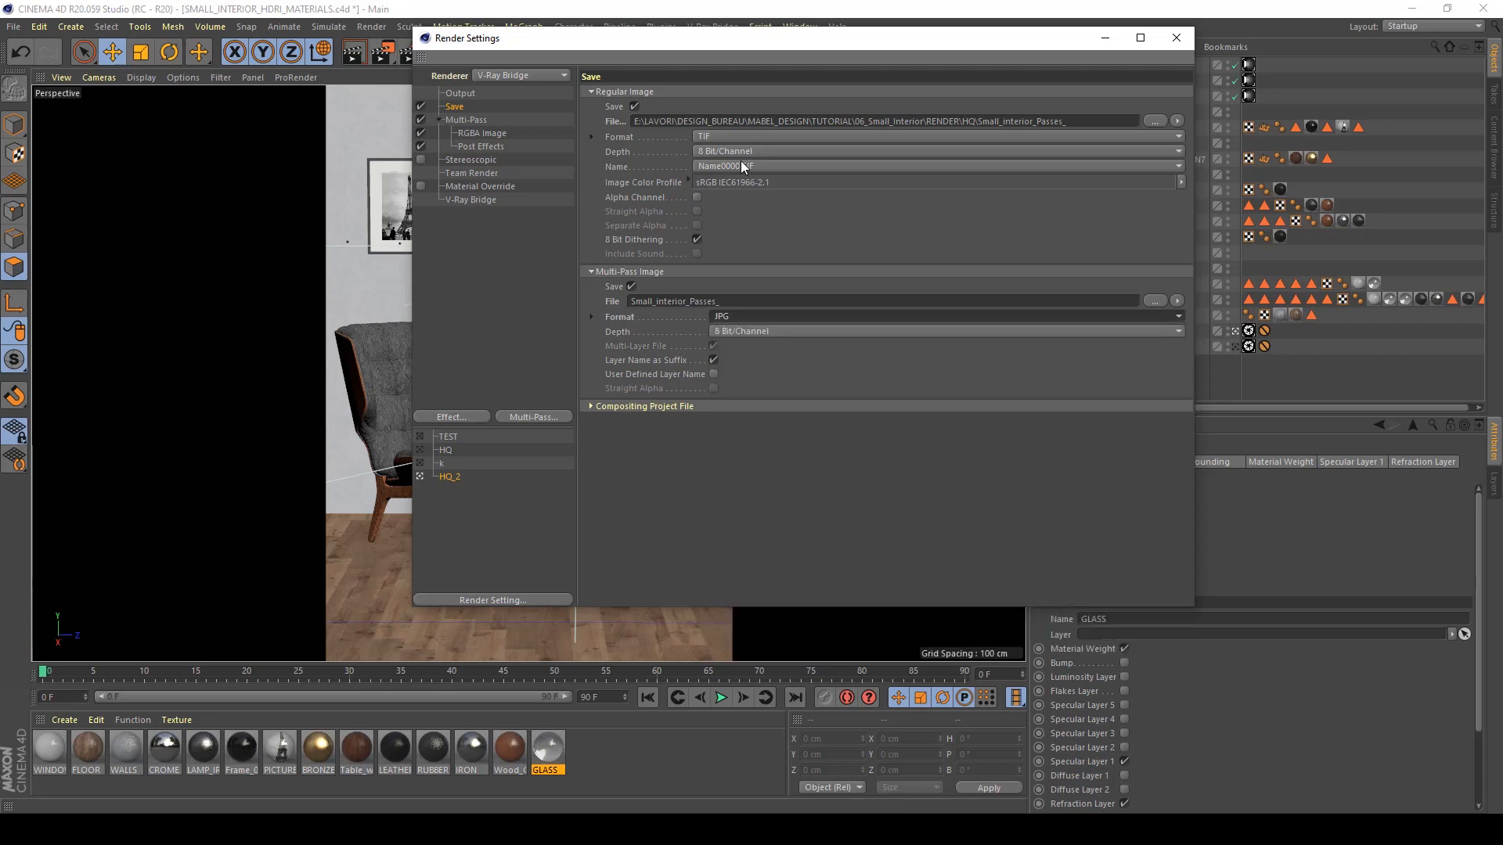
Step: Set the regular image's format to JPG and close the render settings
{"action": "left_click", "coordinate": [742, 166]}
{"action": "left_click", "coordinate": [721, 144]}
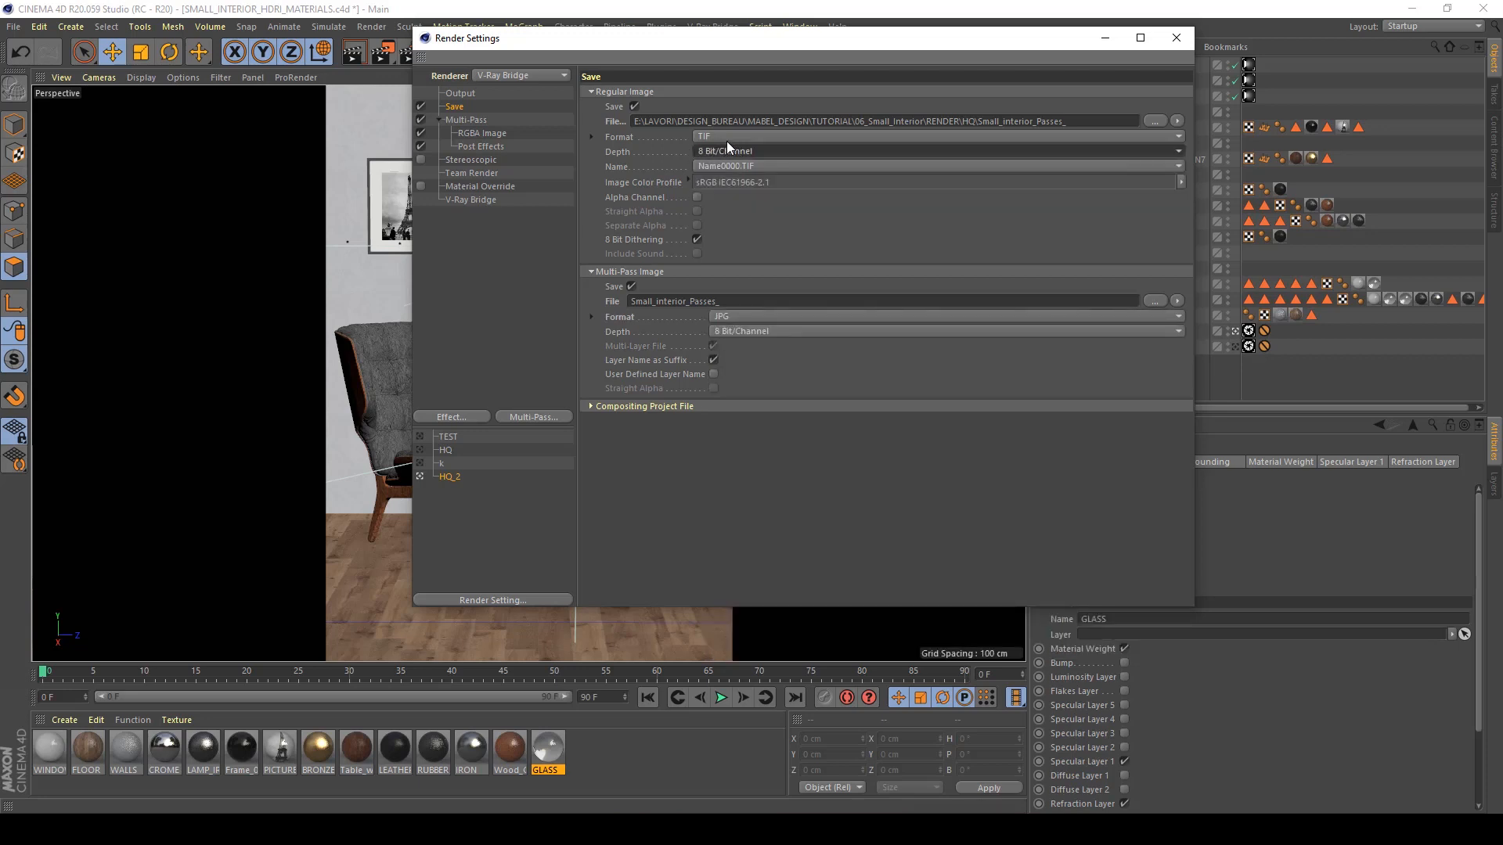
{"action": "left_click", "coordinate": [727, 146]}
{"action": "left_click", "coordinate": [771, 239]}
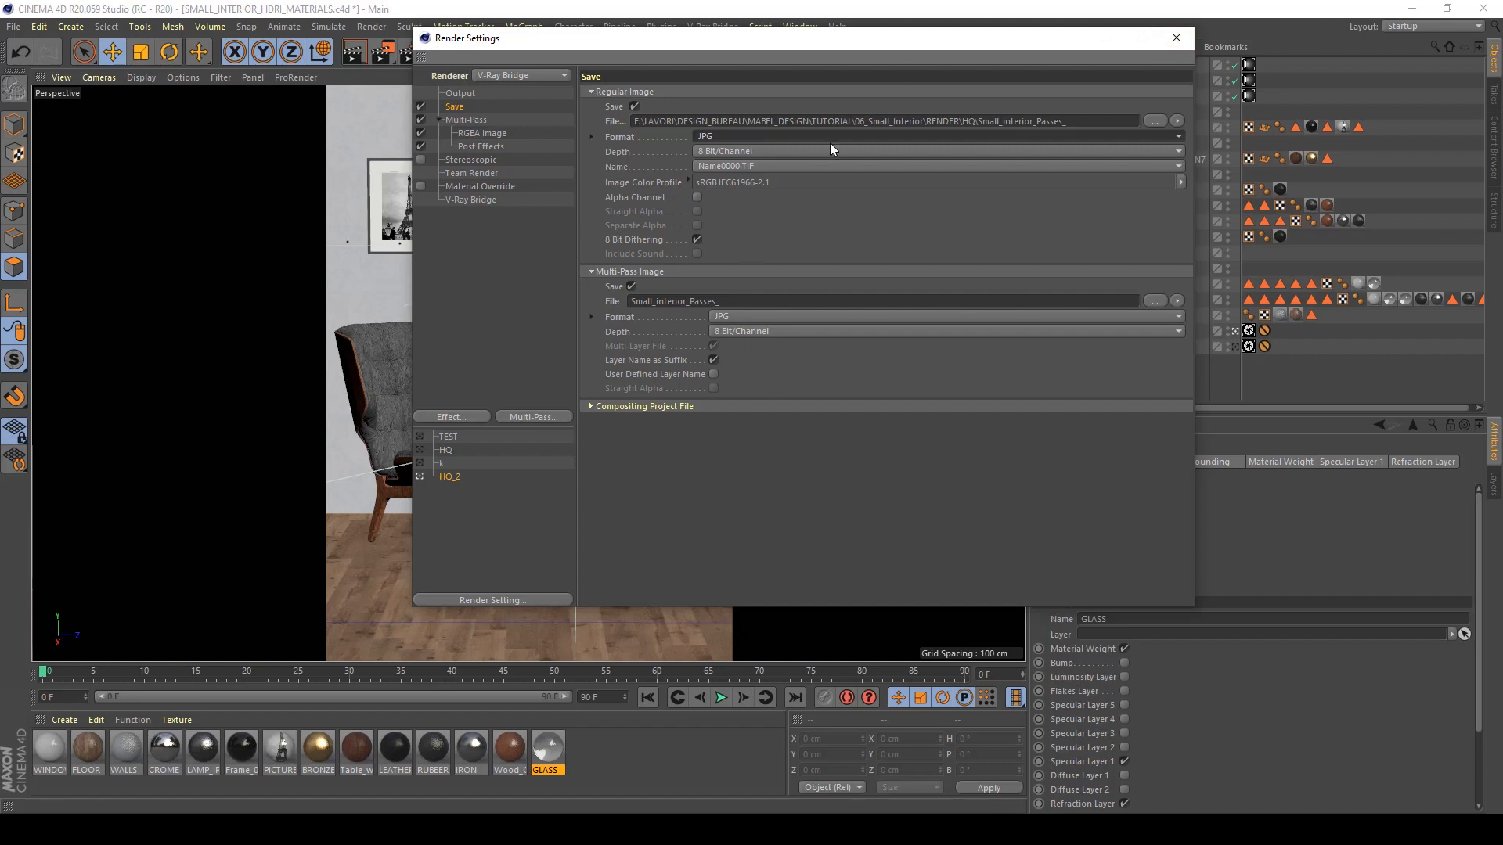
{"action": "left_click", "coordinate": [1176, 37]}
Step: Save the scene and render it to the Picture Viewer, maximizing the viewer and restoring it to a smaller window
{"action": "key", "text": "ctrl+s"}
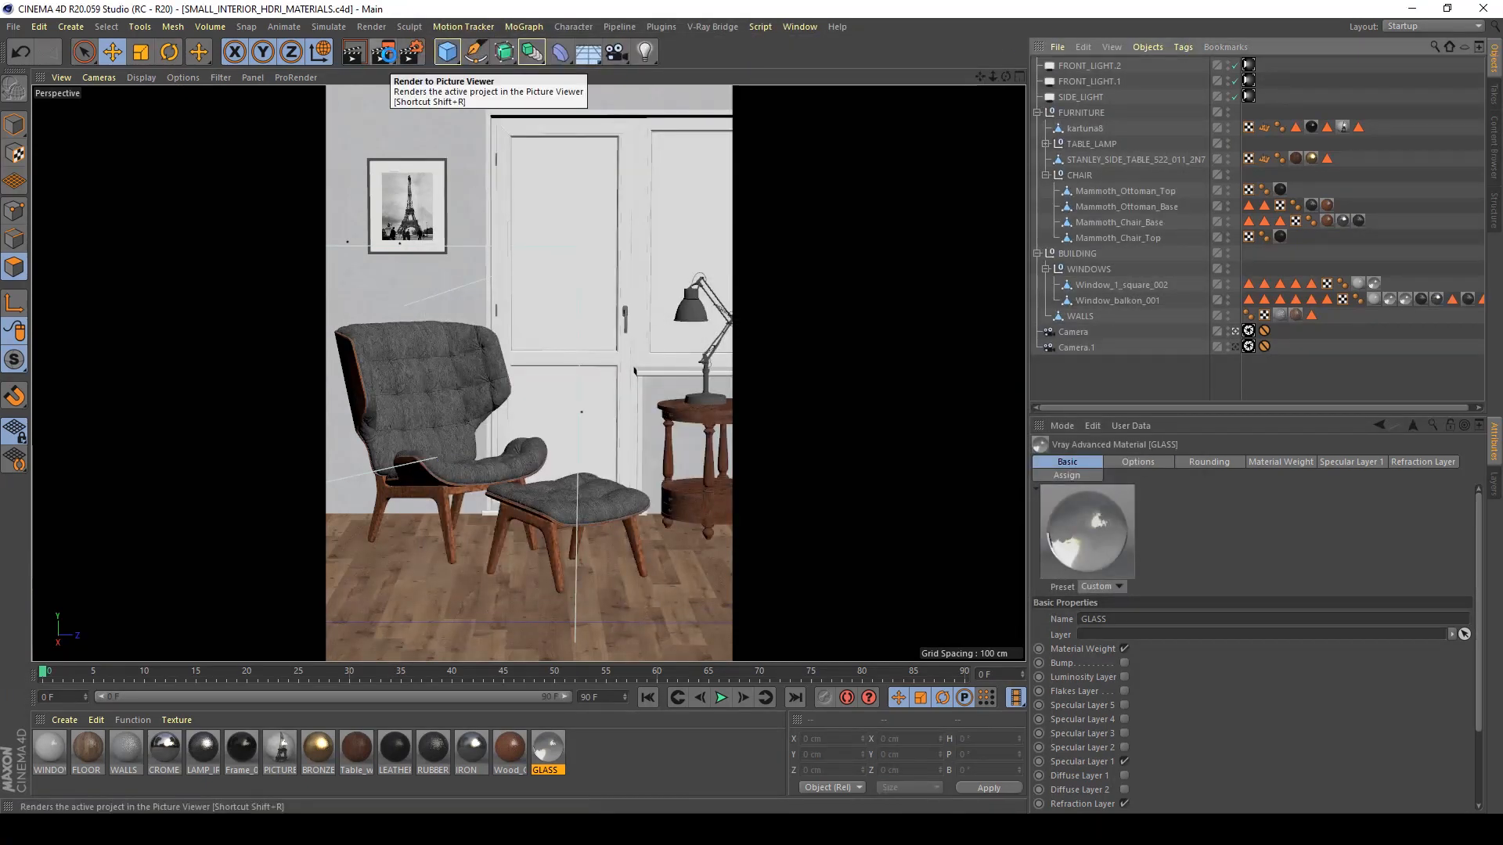
{"action": "left_click", "coordinate": [385, 52]}
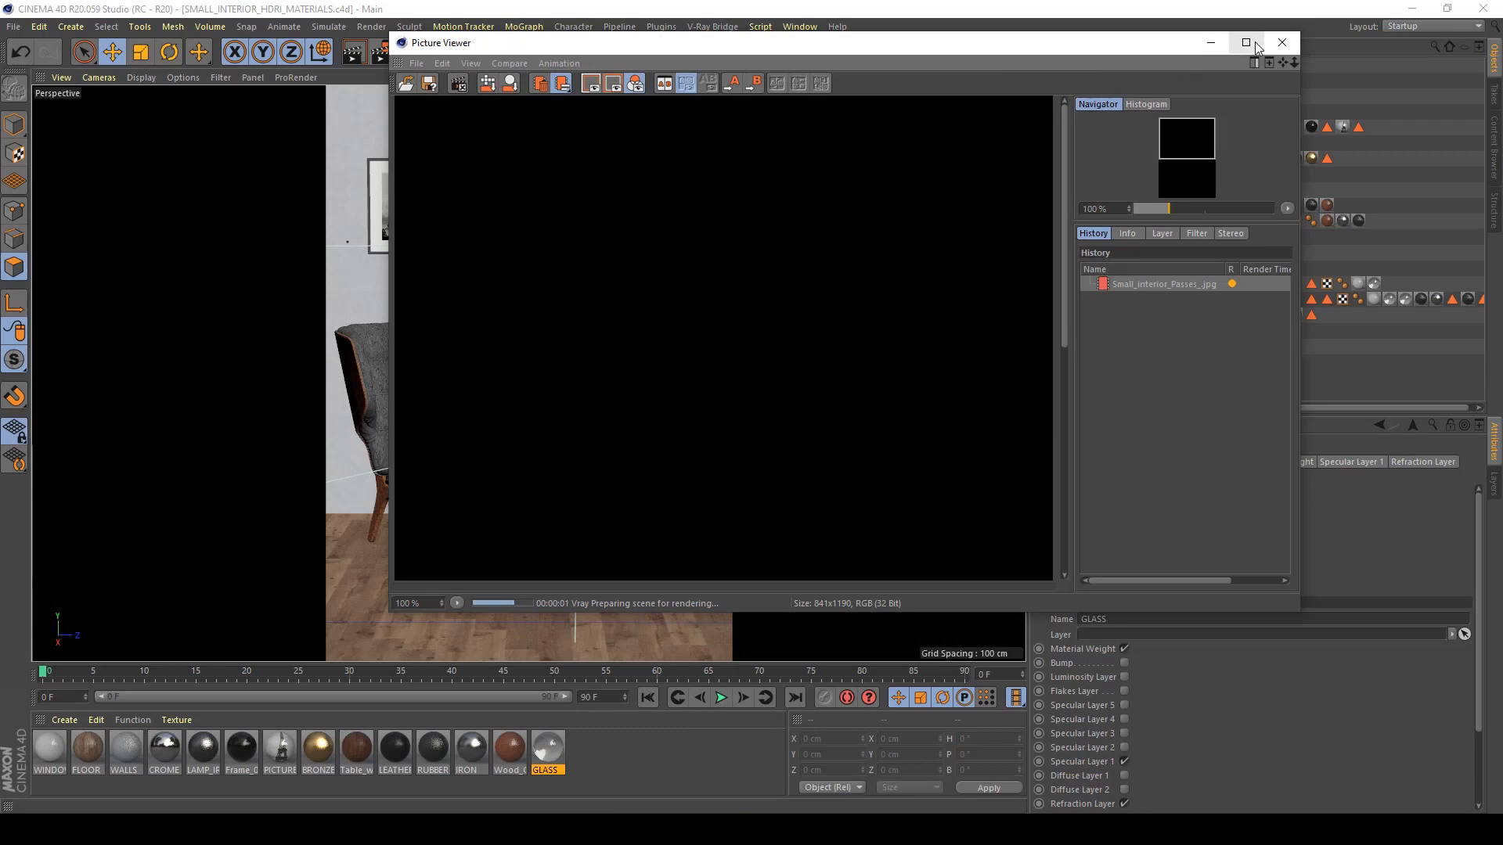
{"action": "left_click", "coordinate": [1256, 41]}
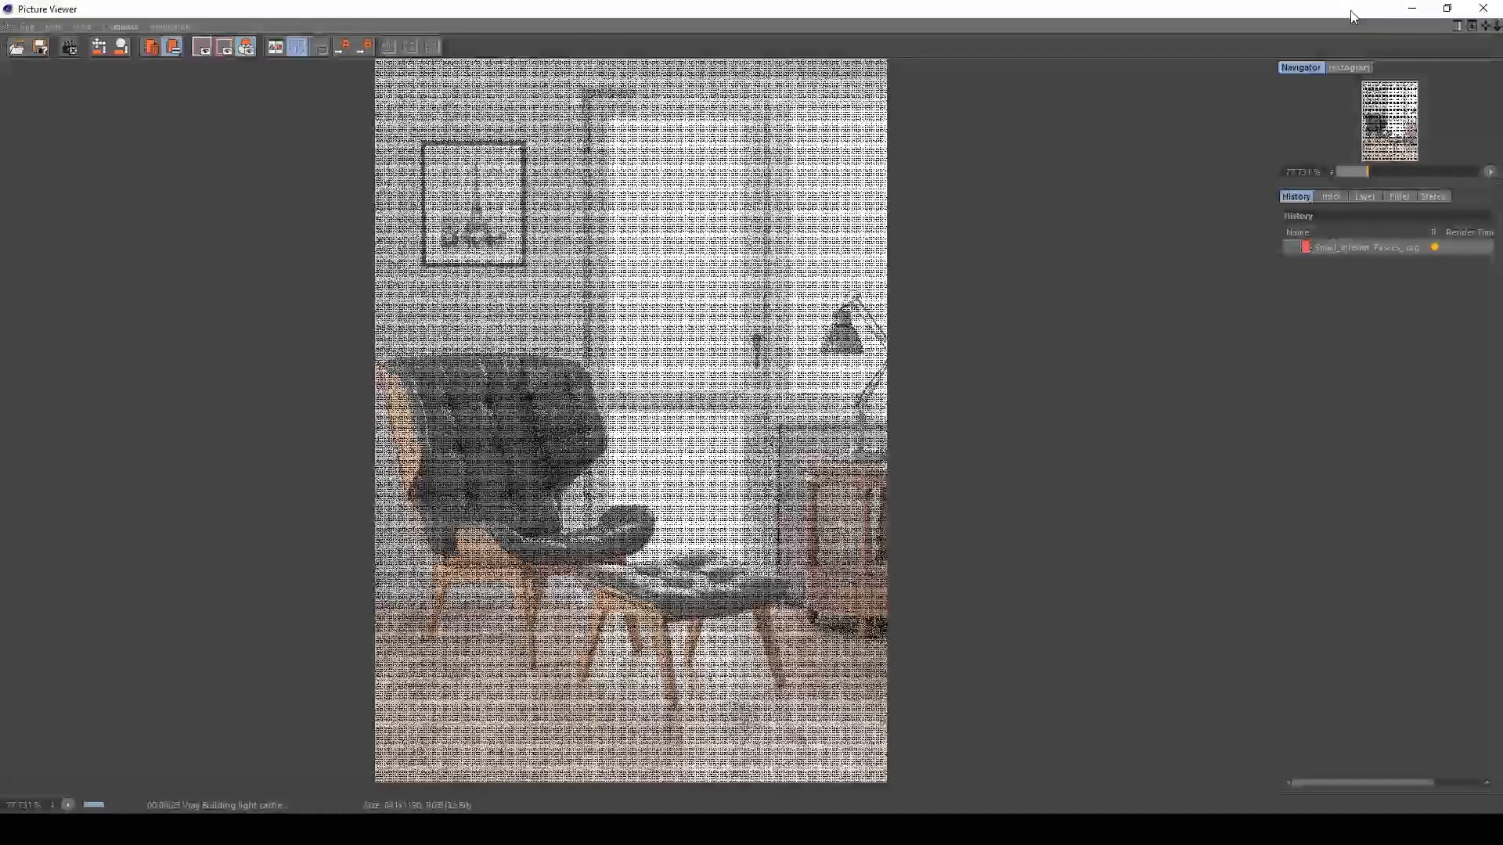
{"action": "left_click_drag", "start_coordinate": [1351, 16], "coordinate": [1198, 104]}
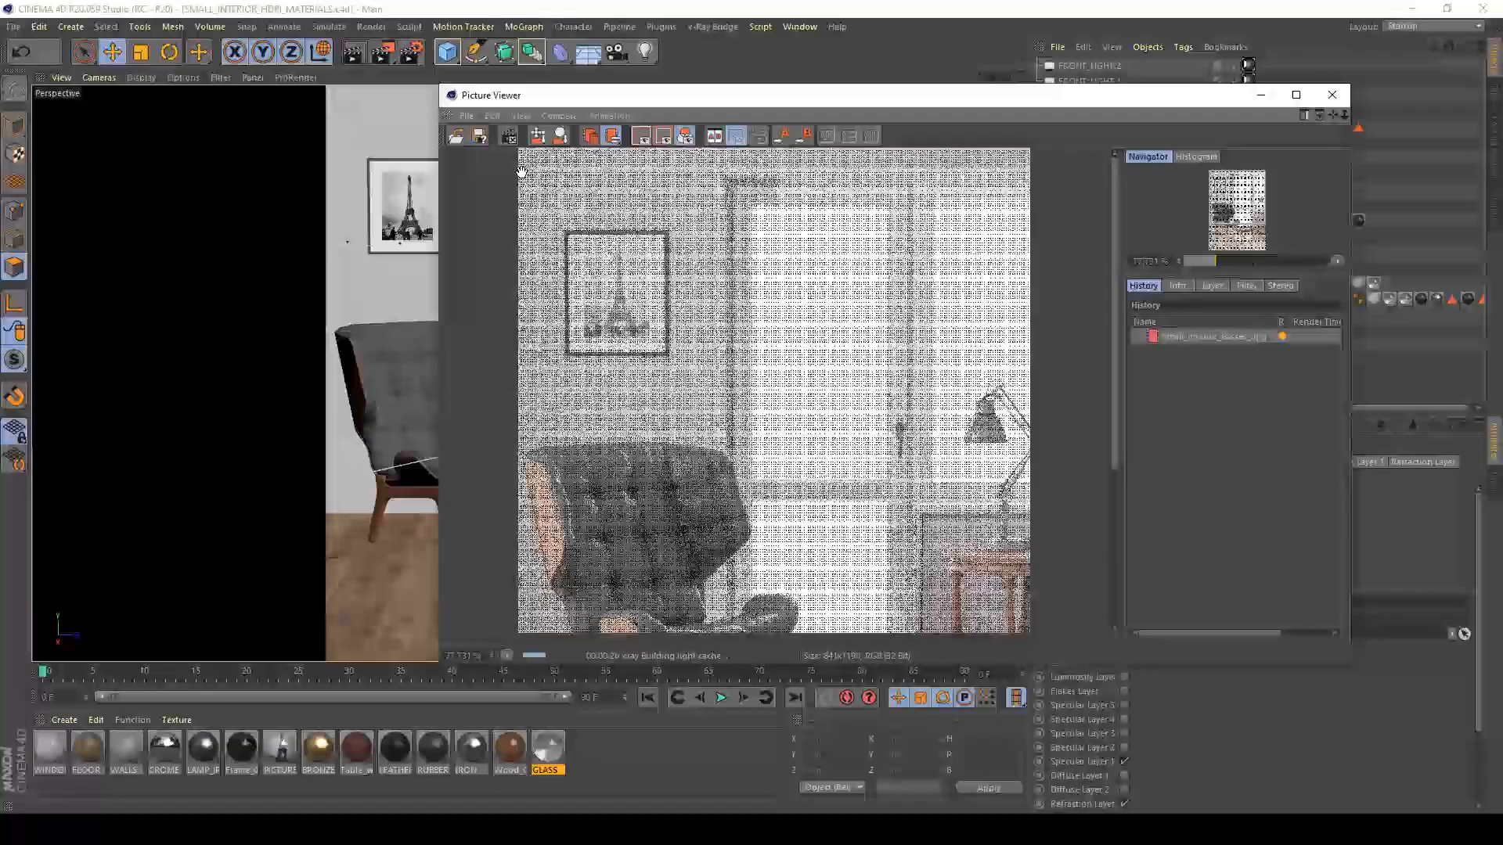
Step: Open the project settings while the render is running
{"action": "left_click", "coordinate": [40, 26]}
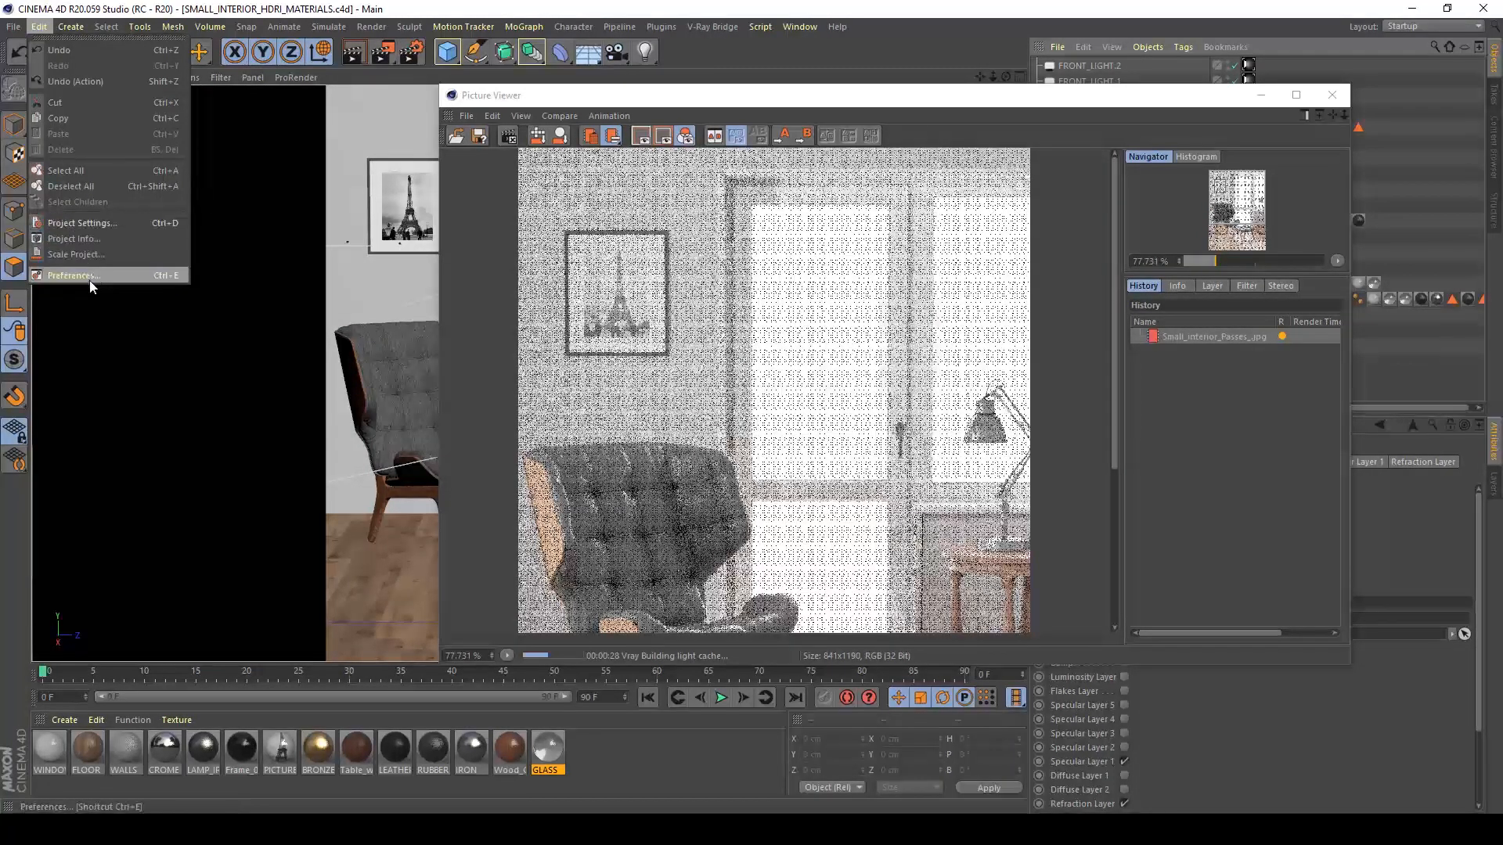
{"action": "left_click", "coordinate": [104, 226]}
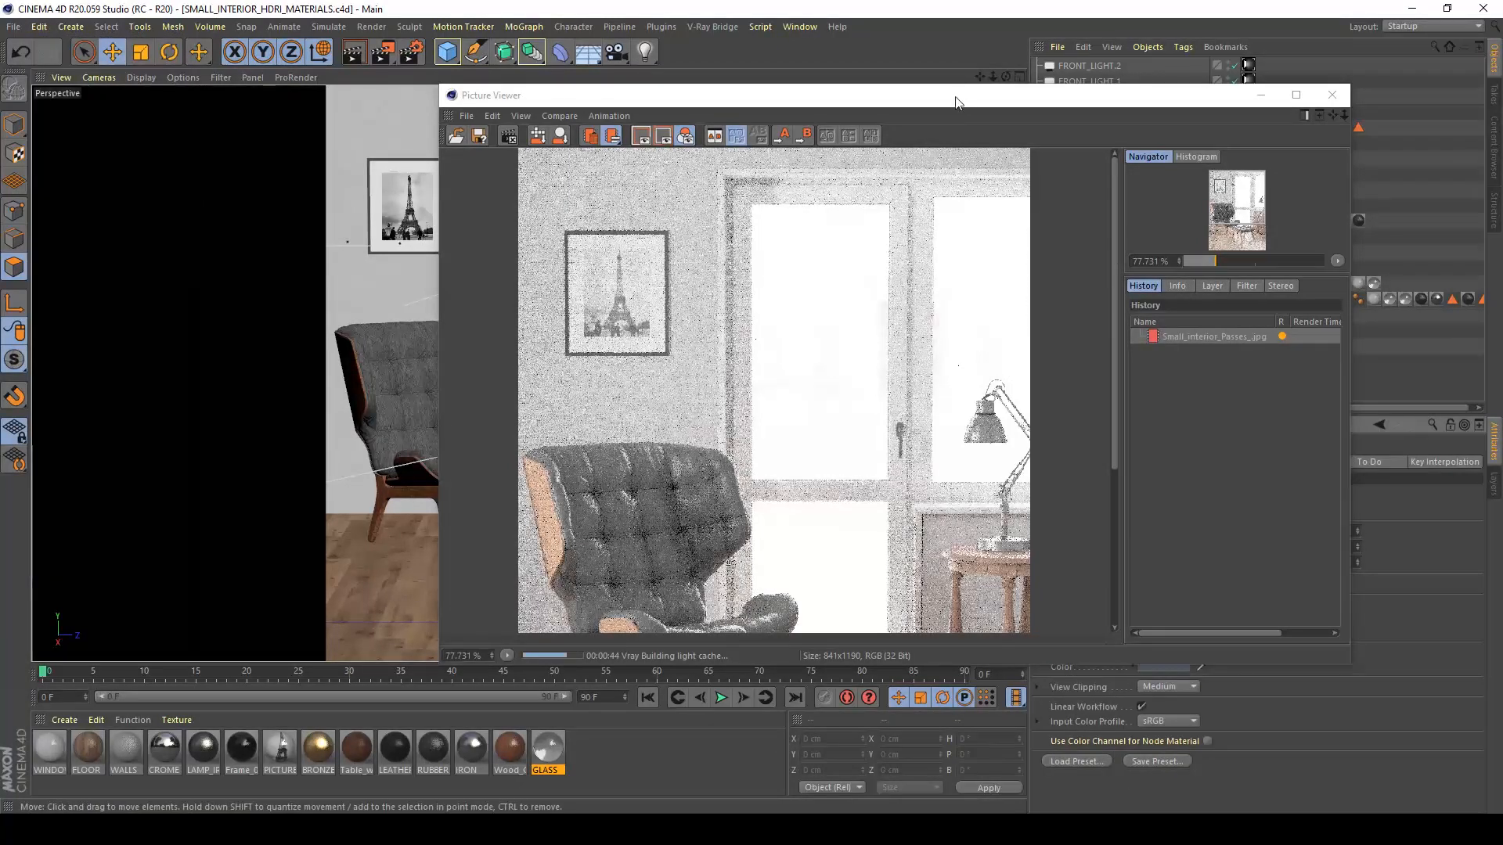
Step: Reposition the Picture Viewer window and enlarge it so the whole render fits in view
{"action": "left_click_drag", "start_coordinate": [956, 102], "coordinate": [437, 105]}
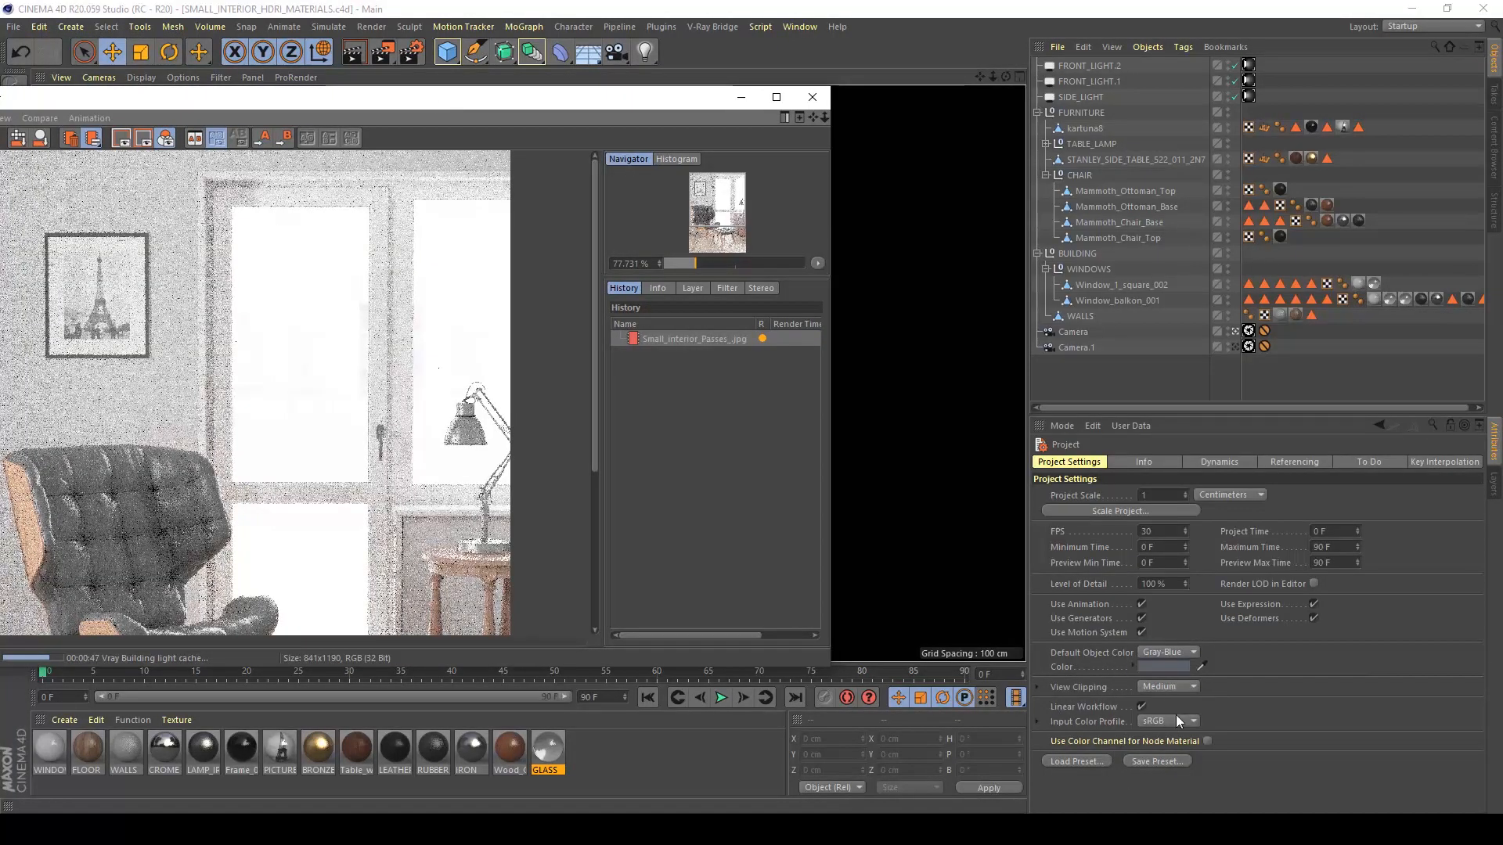
{"action": "left_click_drag", "start_coordinate": [612, 103], "coordinate": [681, 37]}
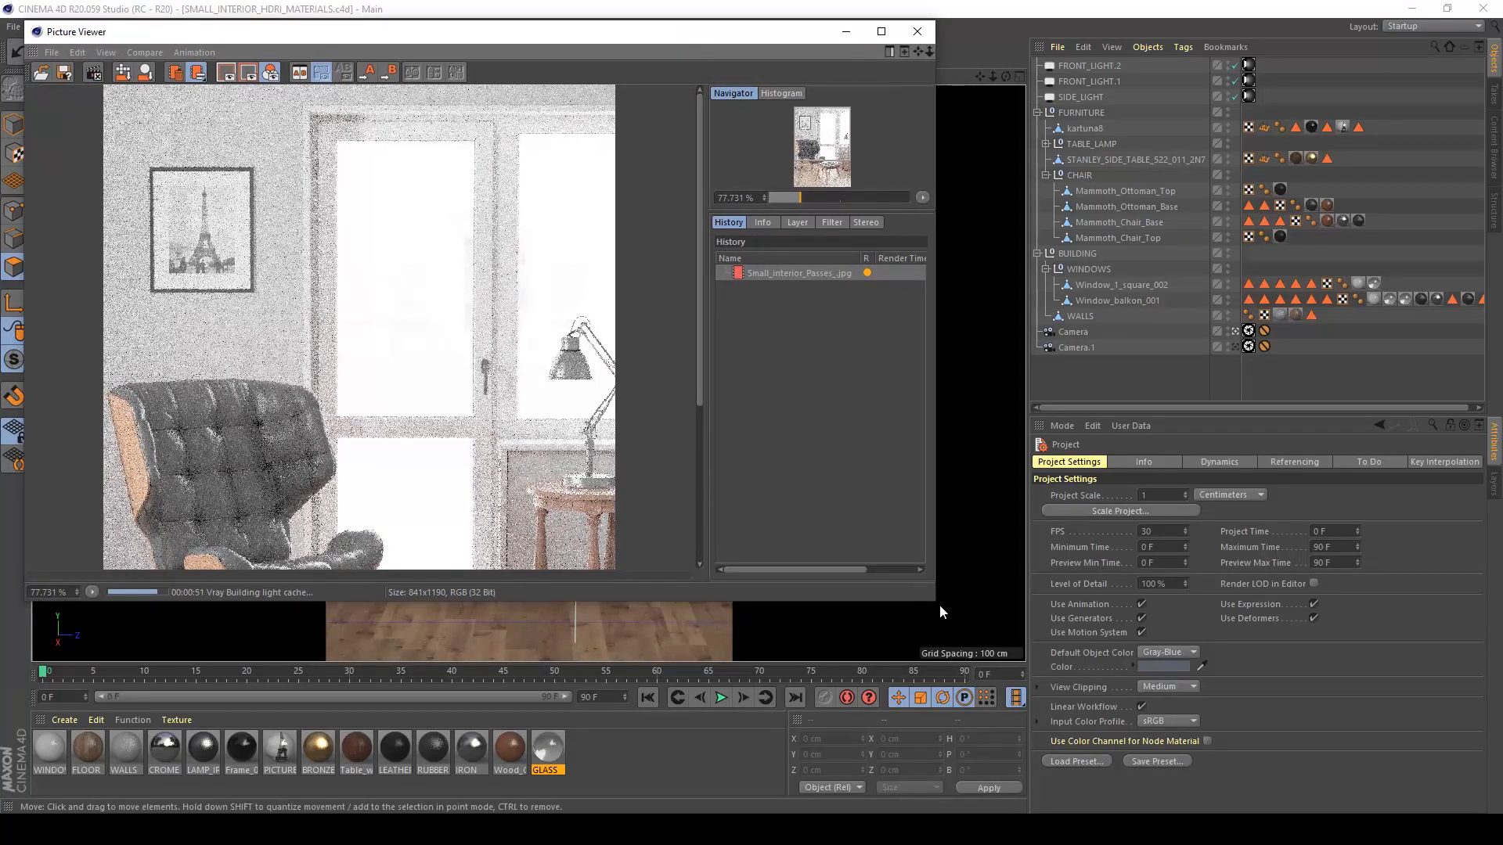
{"action": "left_click_drag", "start_coordinate": [936, 601], "coordinate": [1090, 776]}
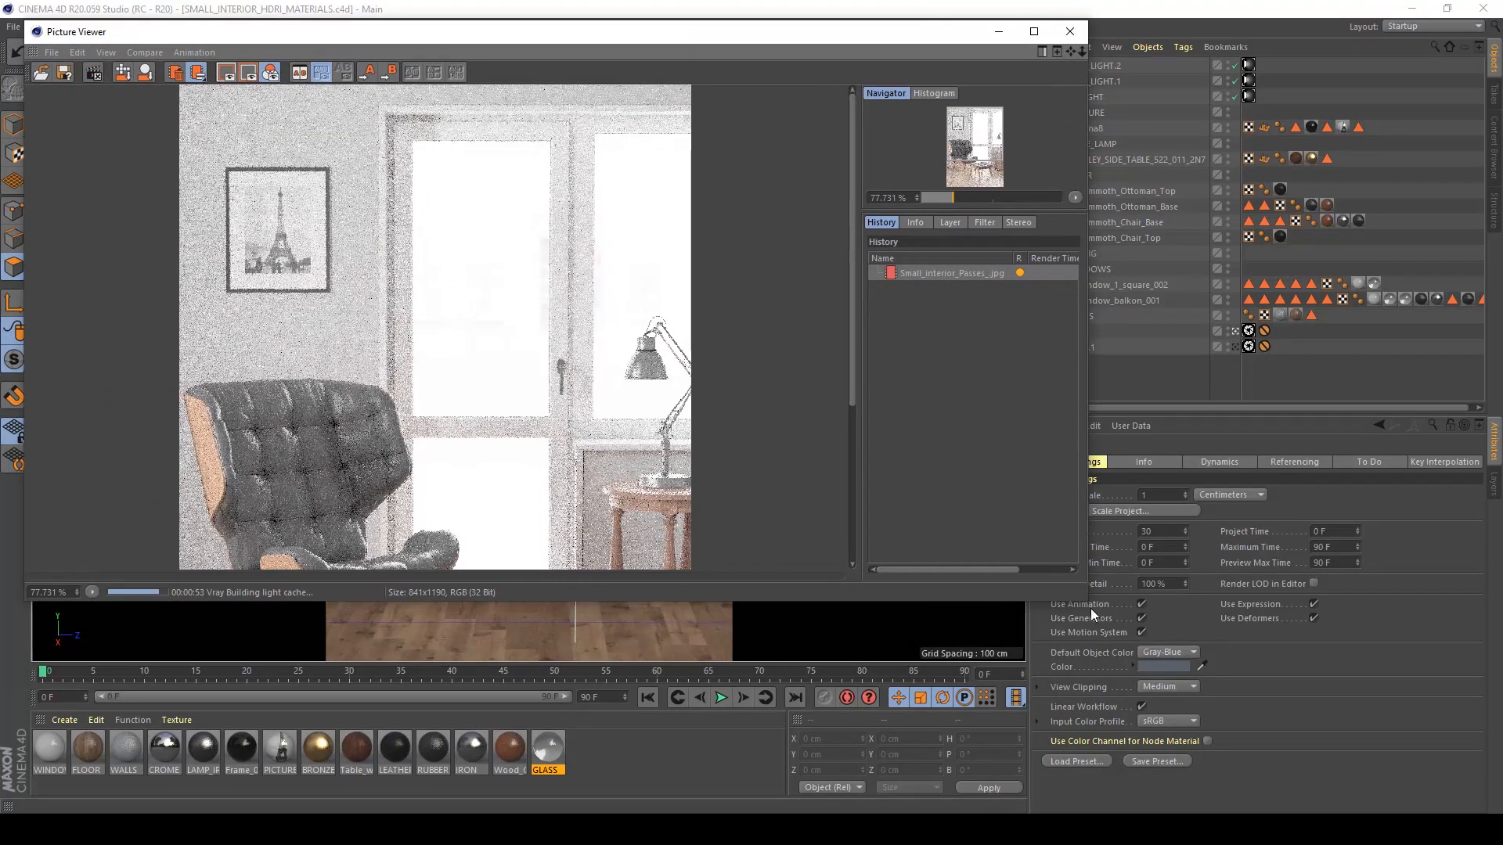
{"action": "left_click_drag", "start_coordinate": [1091, 608], "coordinate": [1170, 815]}
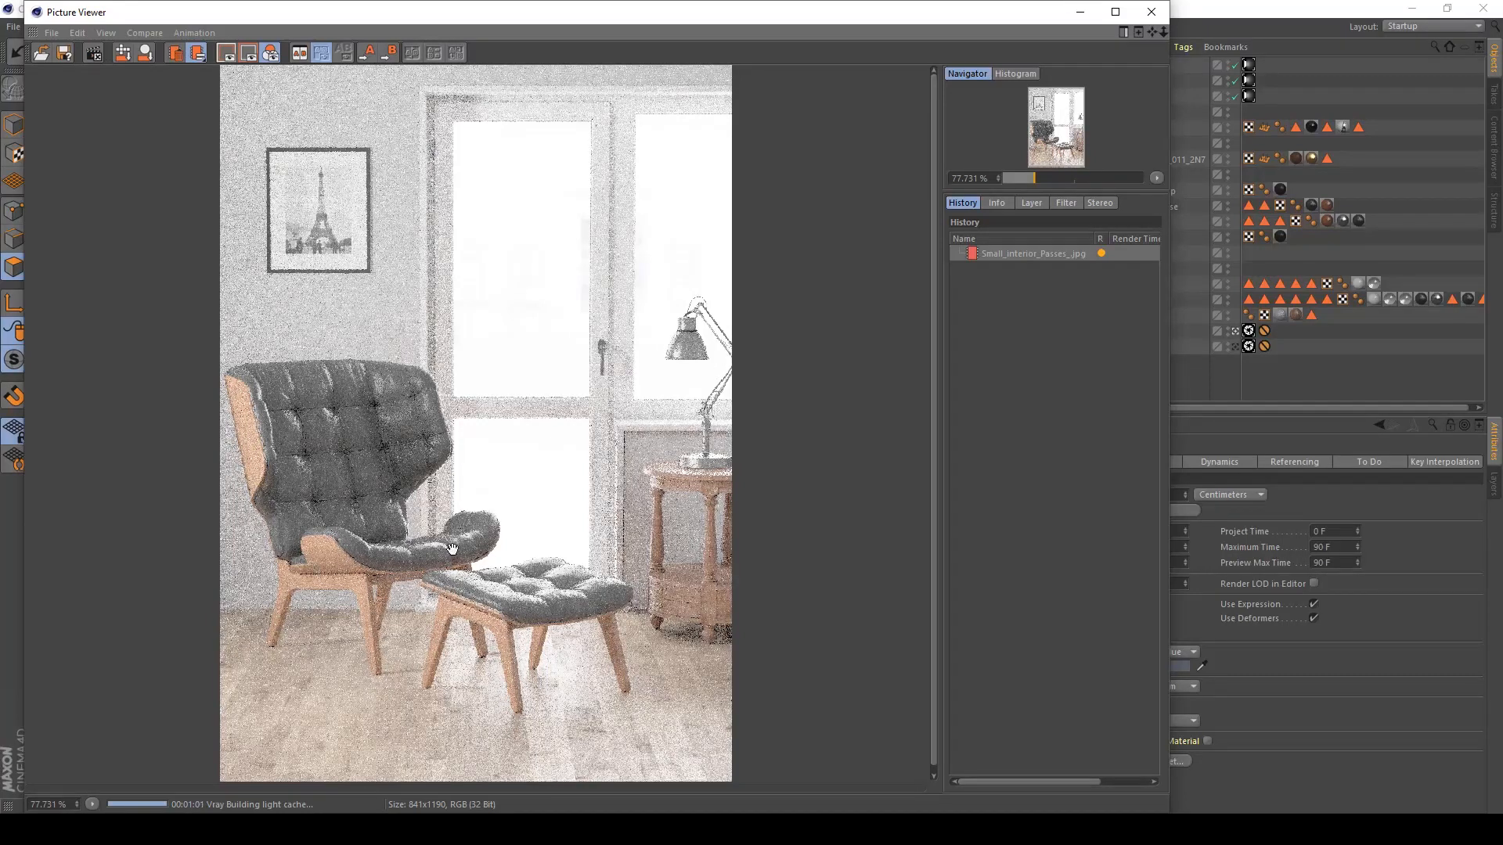
Step: Enable the Picture Viewer's image filter and set its gamma to 0.454
{"action": "left_click", "coordinate": [1039, 204]}
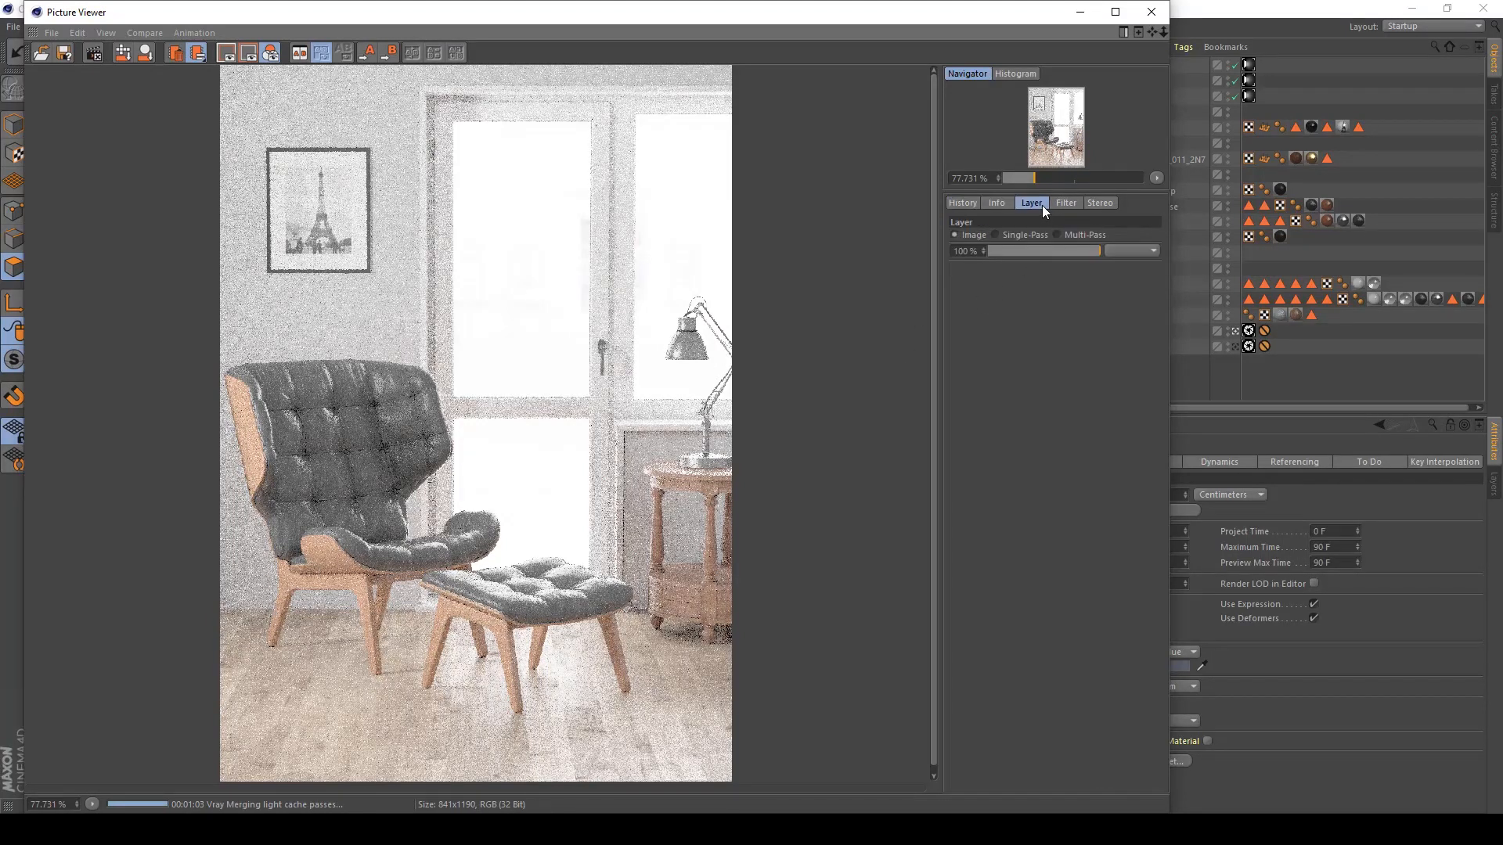
{"action": "left_click", "coordinate": [1069, 201]}
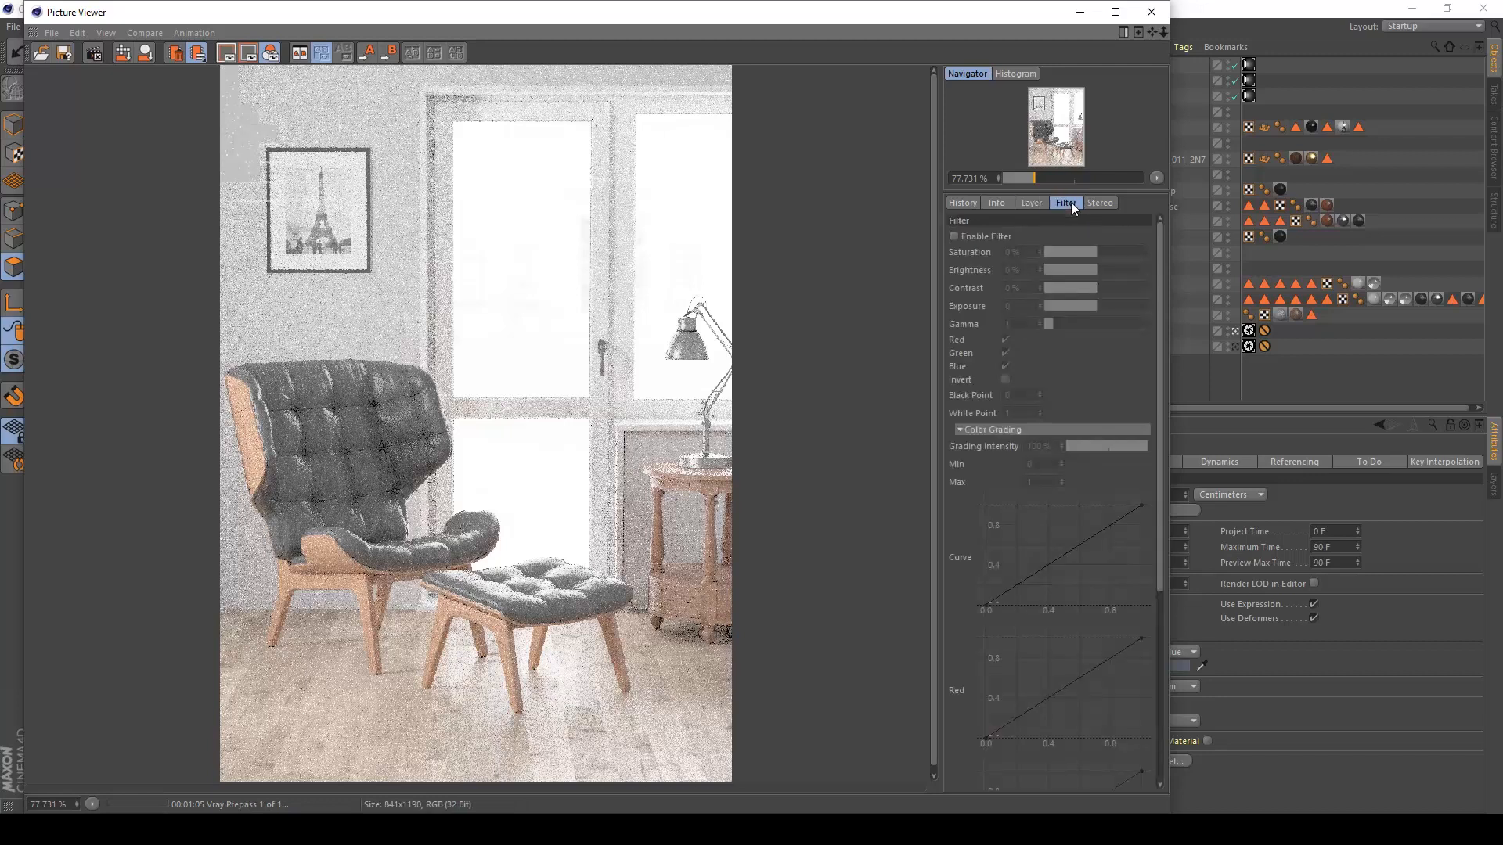
{"action": "left_click", "coordinate": [985, 236]}
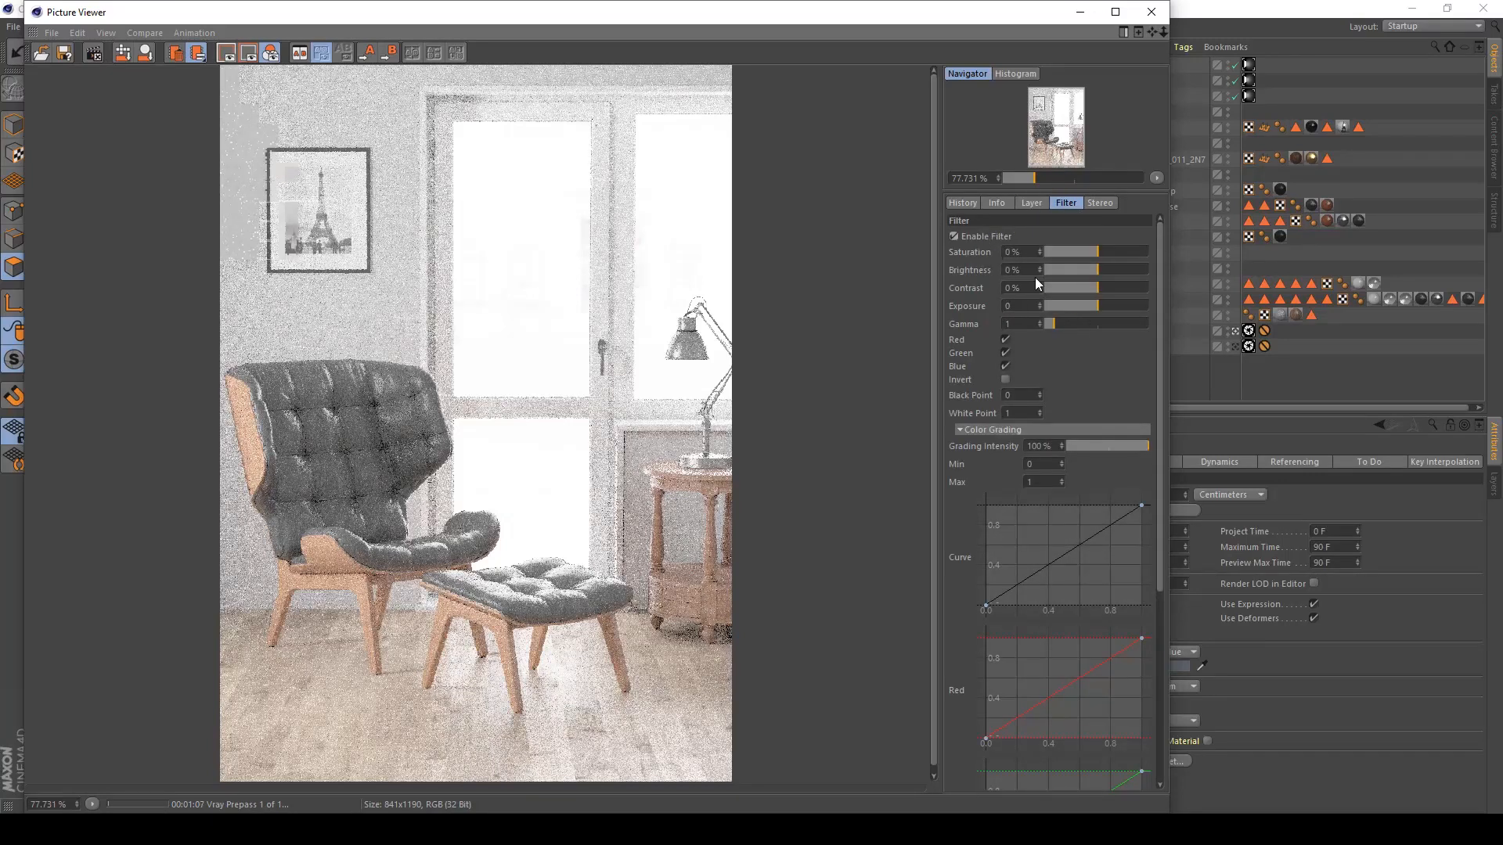
{"action": "left_click", "coordinate": [1030, 305]}
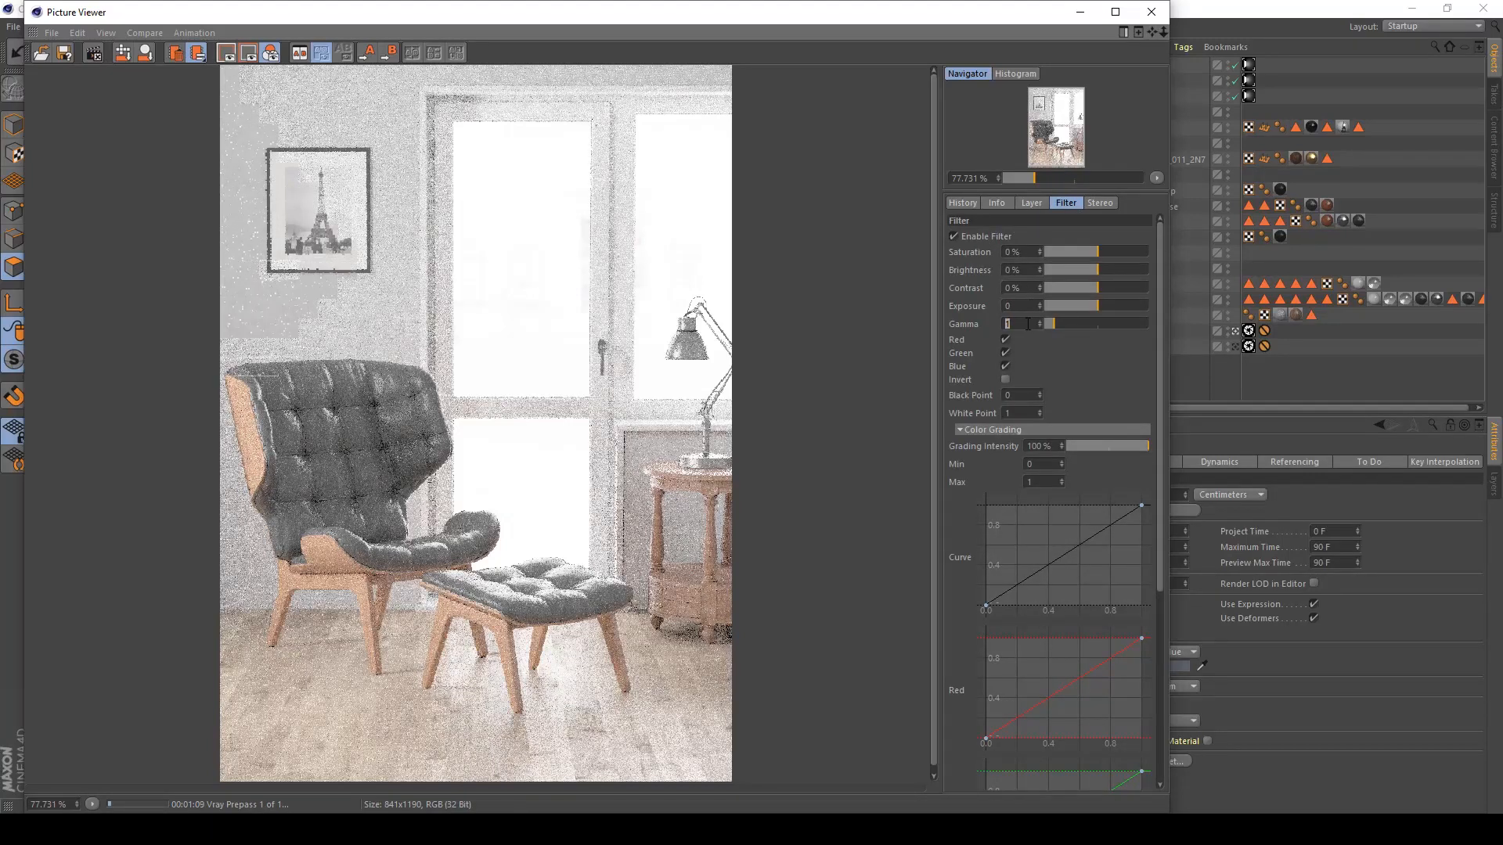
{"action": "left_click", "coordinate": [1027, 323]}
{"action": "type", "text": ".45"}
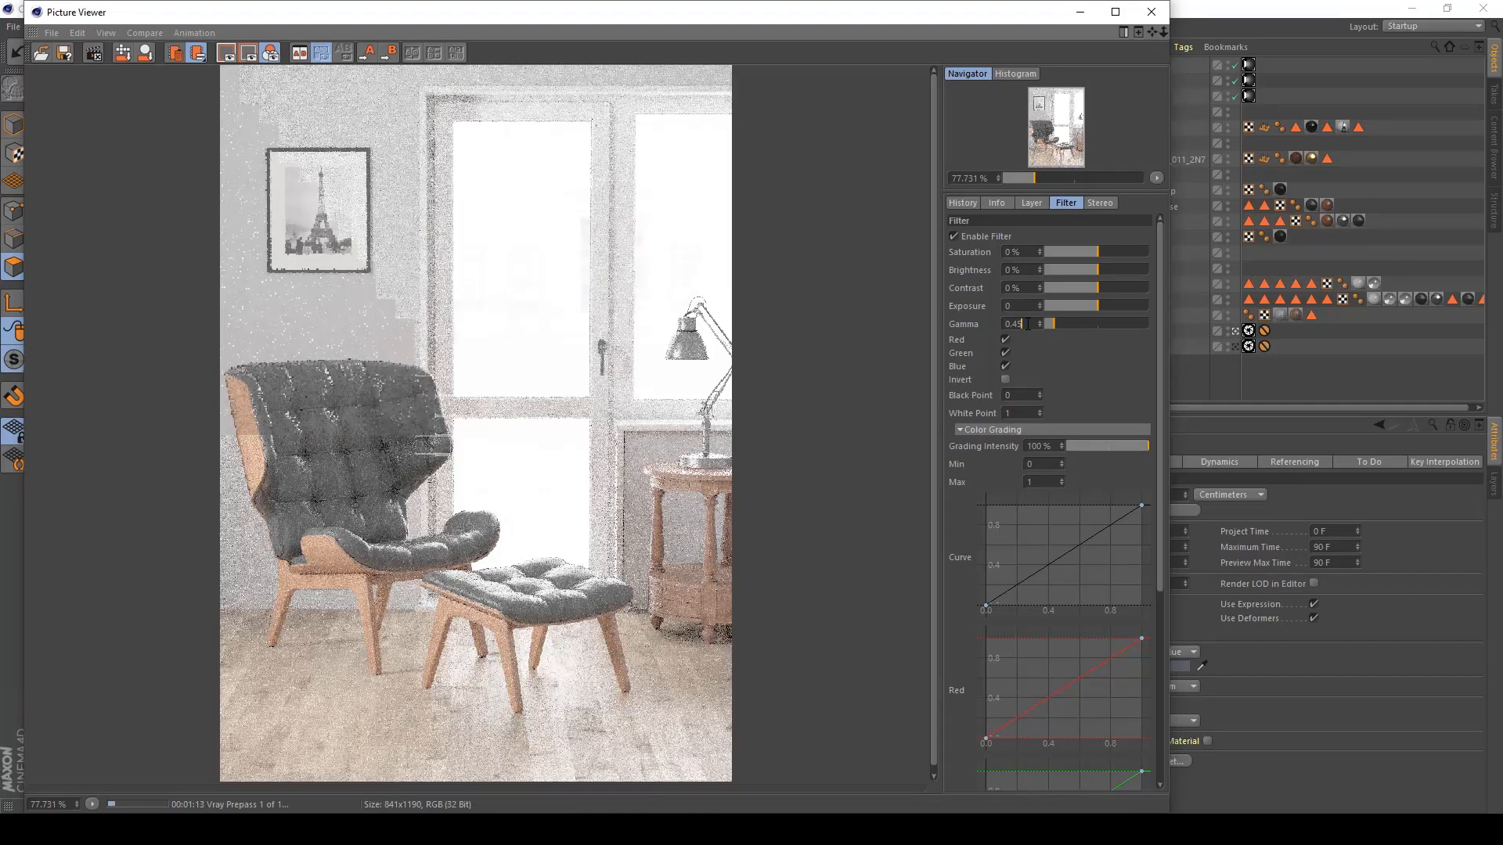
{"action": "type", "text": "4"}
{"action": "key", "text": "Return"}
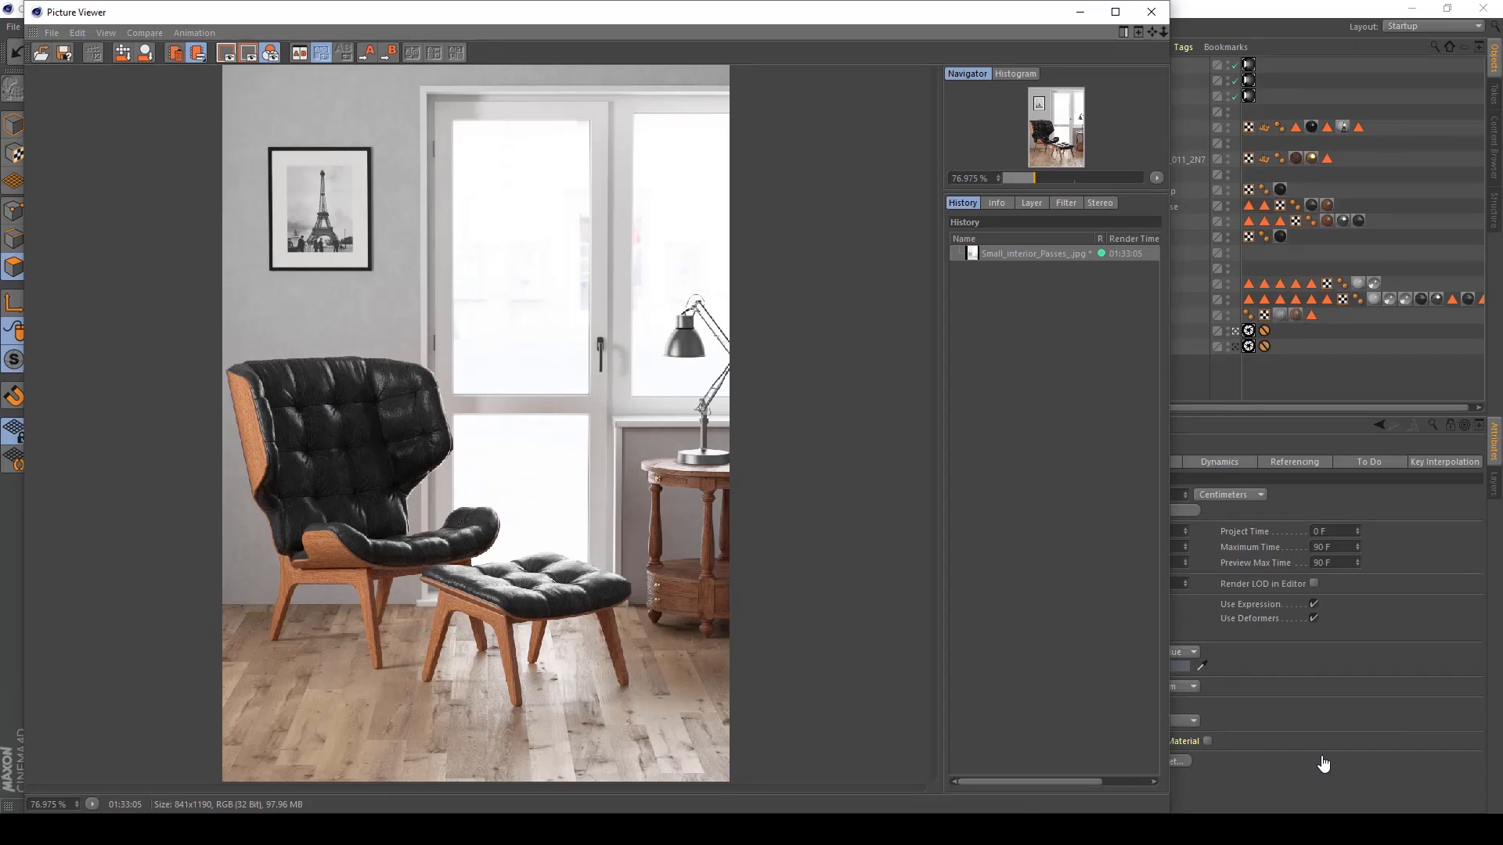
Step: Examine the finished render's passes one by one in Single-Pass mode, from MaterialID up to Matte Shadow and back to GI
{"action": "left_click", "coordinate": [1006, 203]}
{"action": "left_click", "coordinate": [1057, 201]}
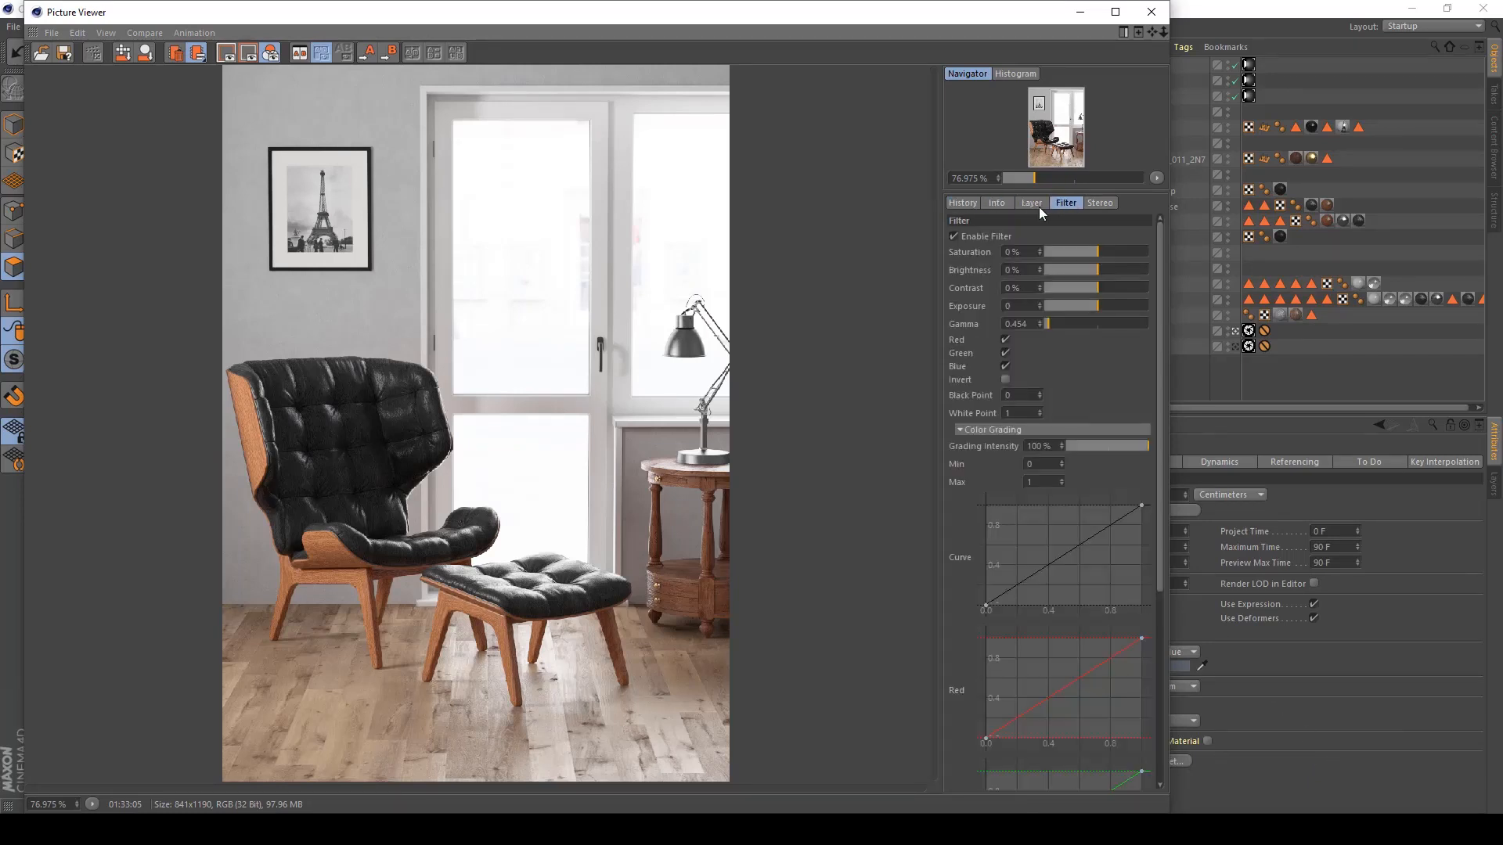
{"action": "left_click", "coordinate": [1038, 206]}
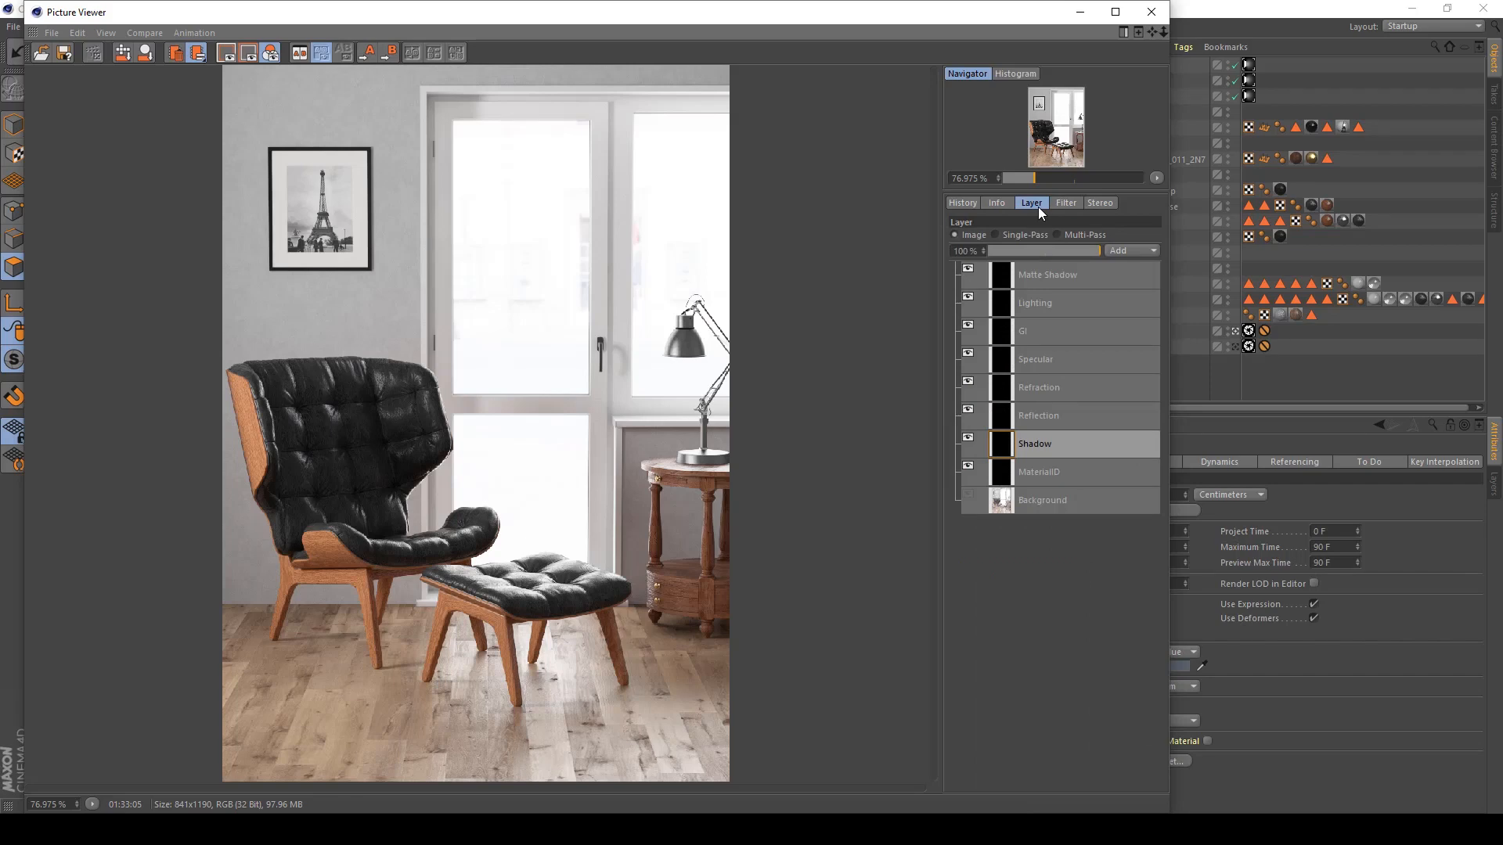
{"action": "left_click", "coordinate": [1000, 235]}
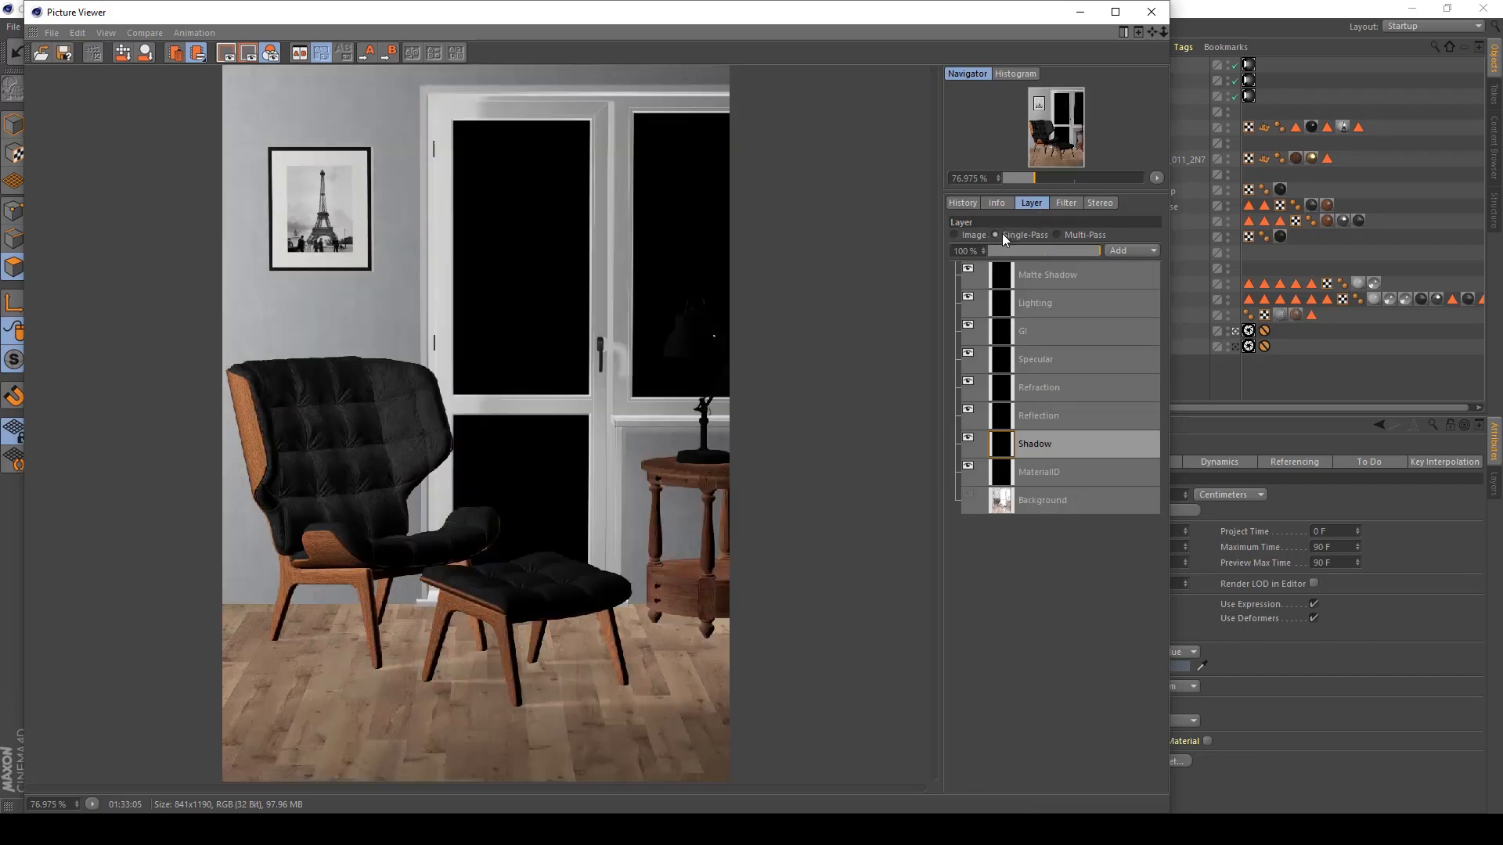
{"action": "left_click", "coordinate": [1043, 474]}
{"action": "left_click", "coordinate": [1049, 454]}
{"action": "left_click", "coordinate": [1049, 416]}
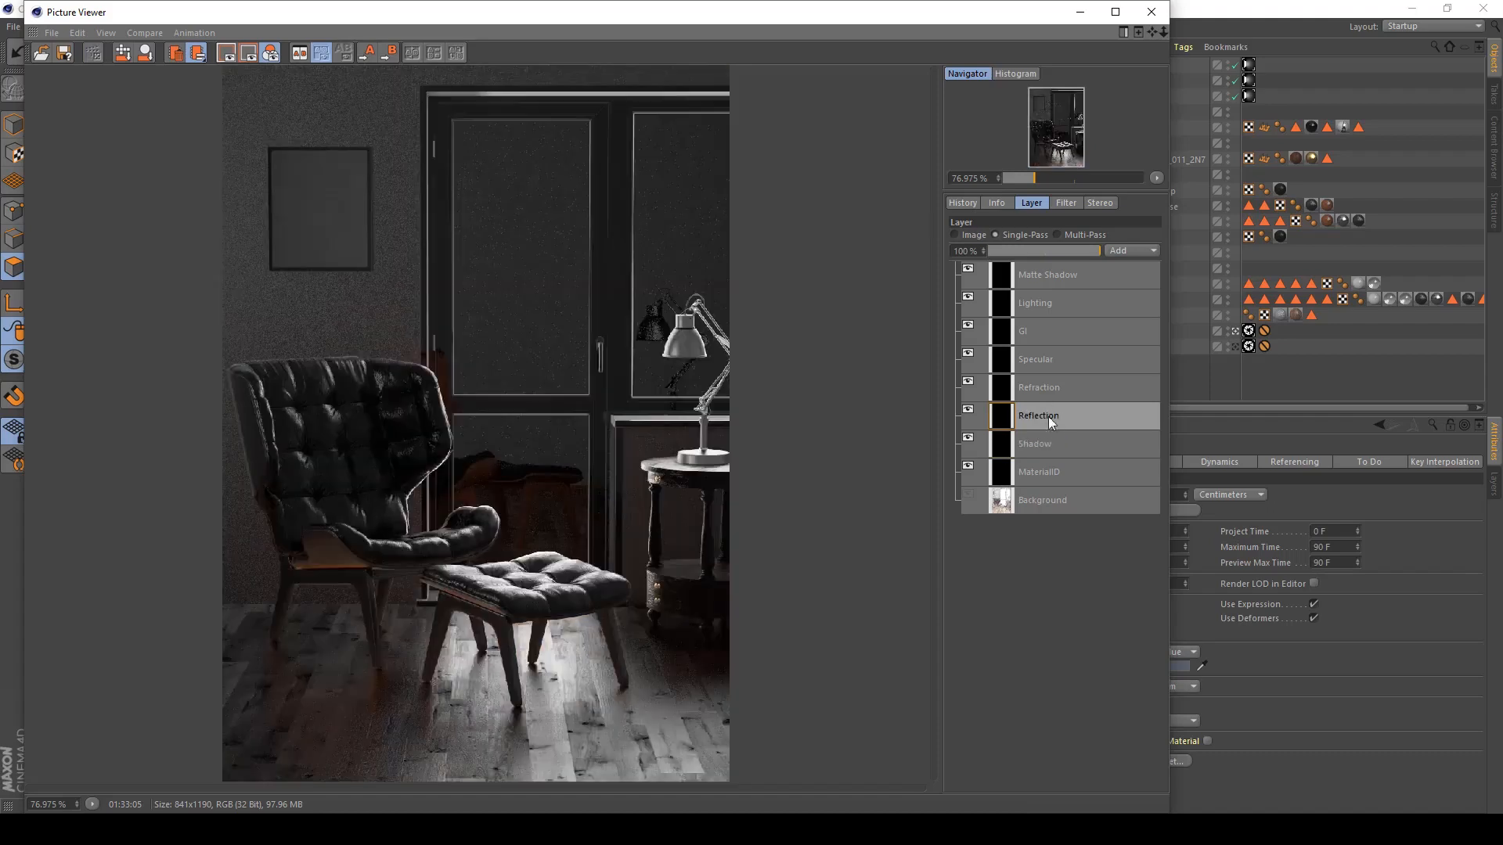
{"action": "left_click", "coordinate": [1049, 393]}
{"action": "left_click", "coordinate": [1047, 359]}
{"action": "left_click", "coordinate": [1047, 335]}
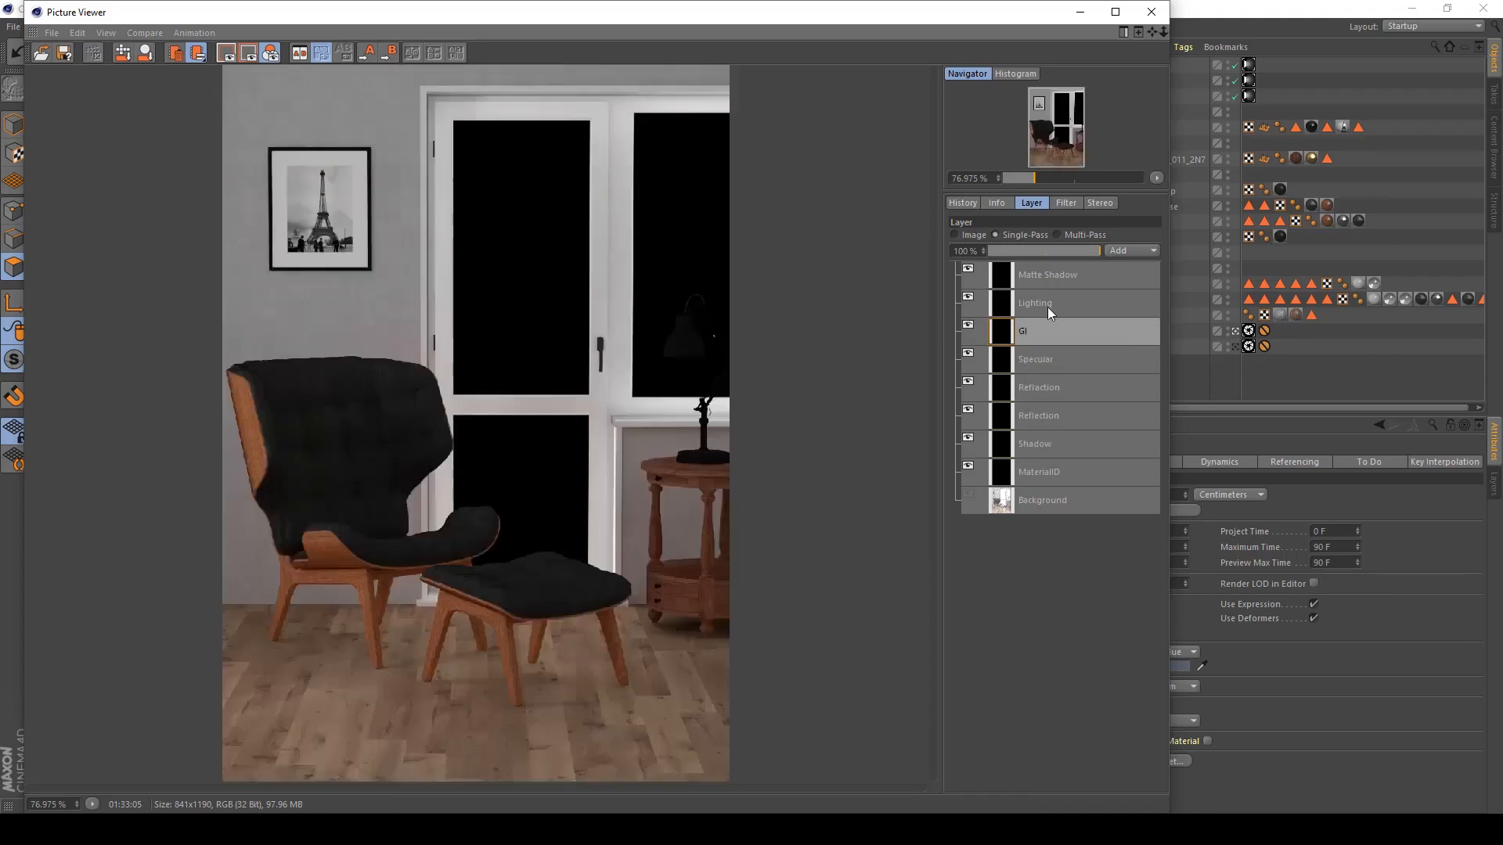
{"action": "left_click", "coordinate": [1047, 302]}
{"action": "left_click", "coordinate": [1053, 275]}
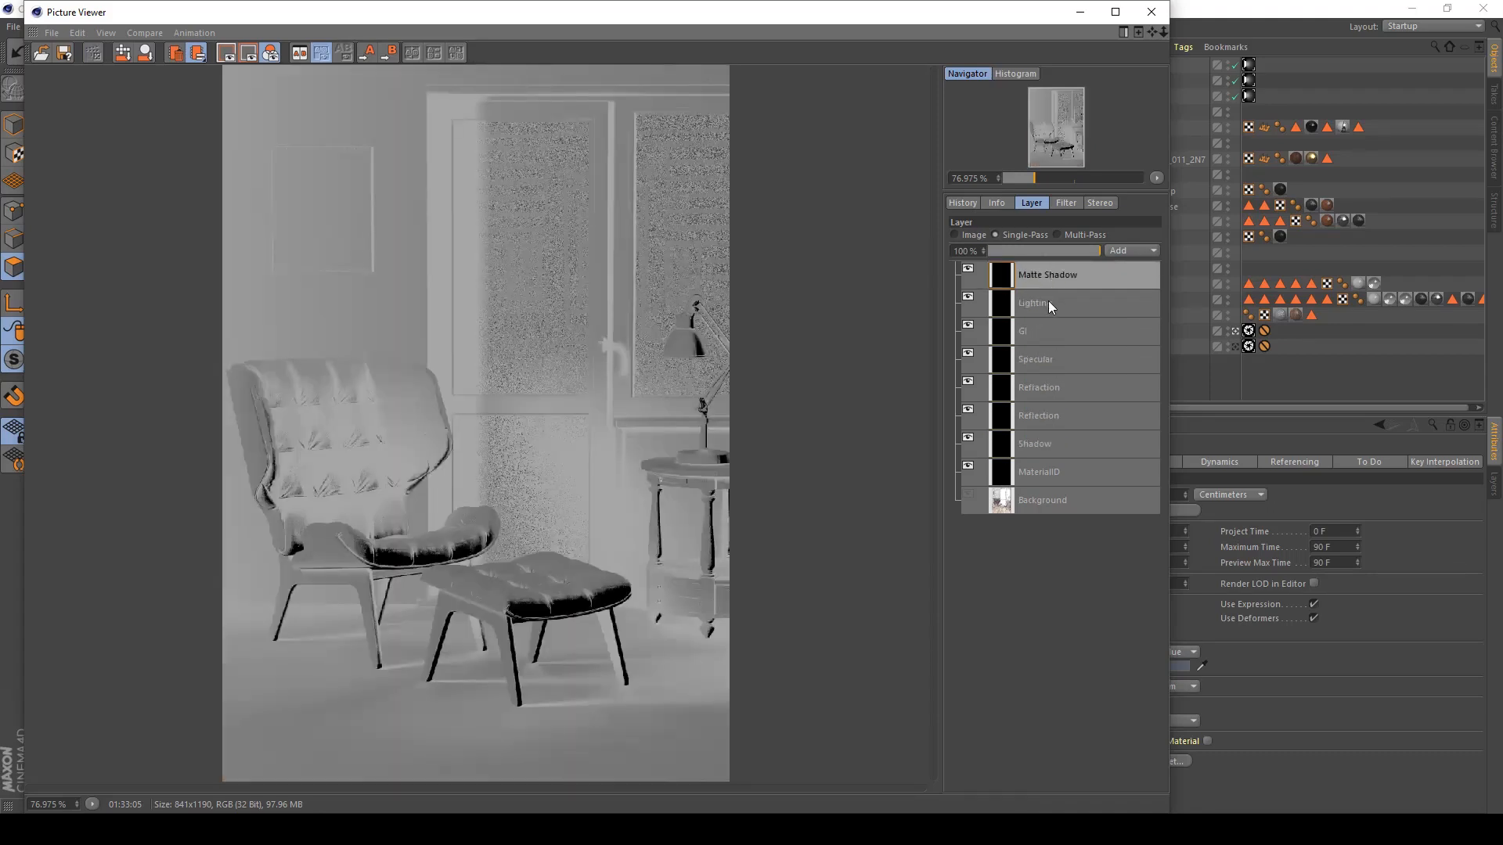
{"action": "left_click", "coordinate": [1048, 302]}
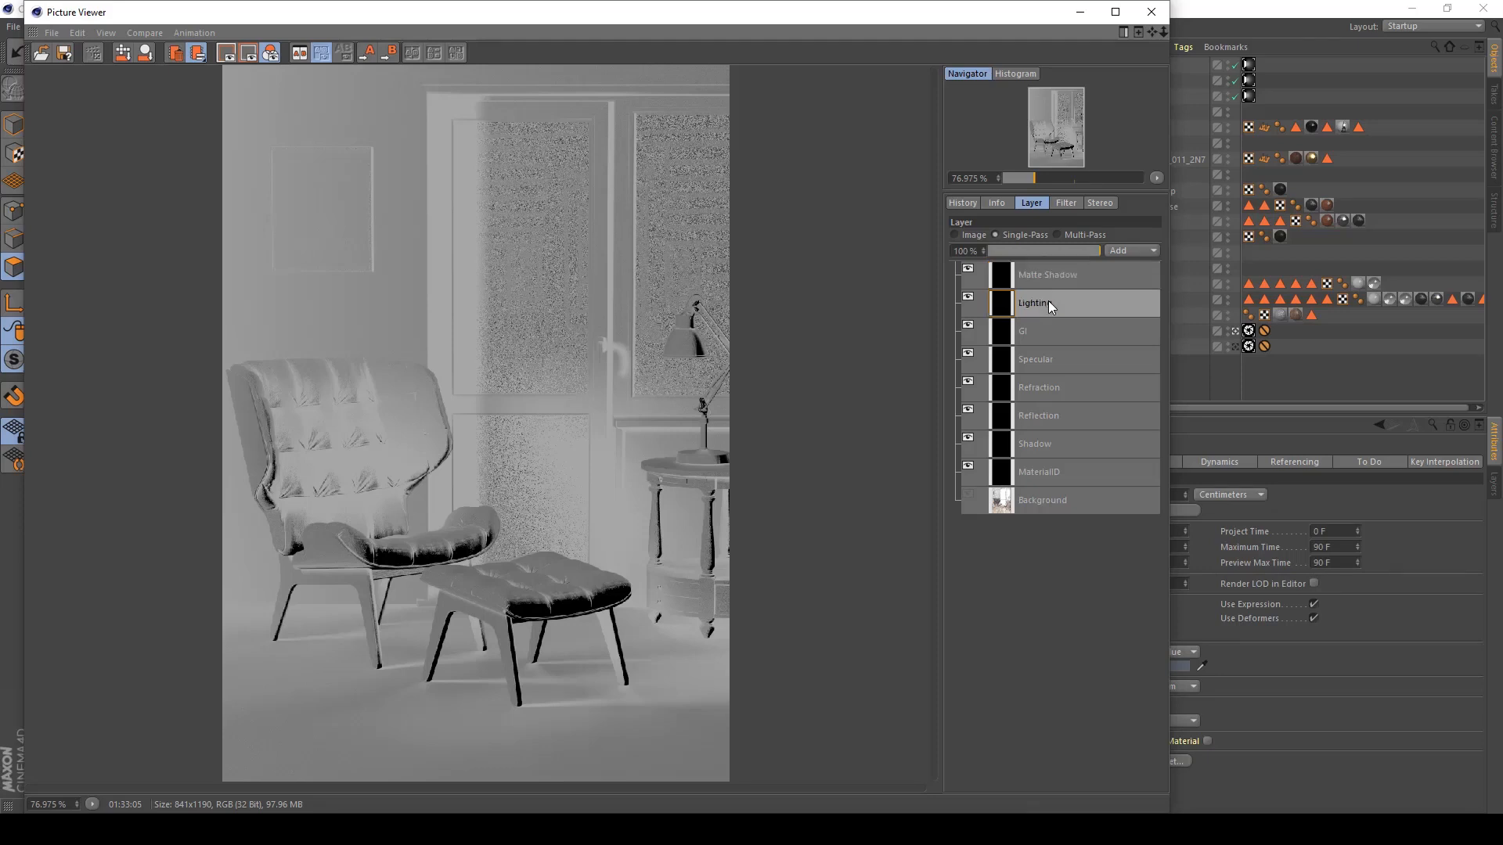
{"action": "left_click", "coordinate": [1049, 335]}
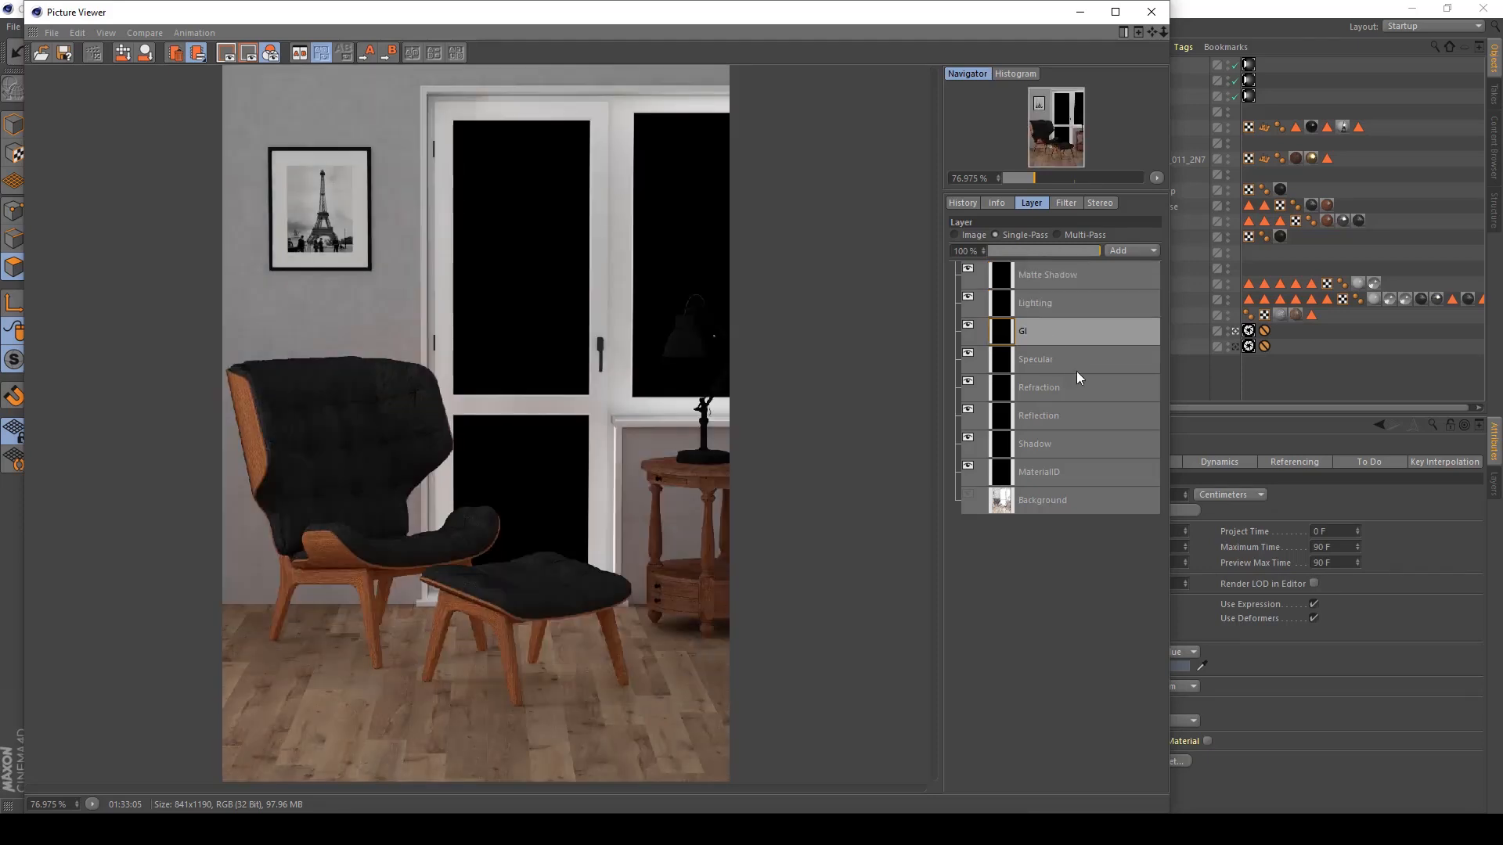
{"action": "left_click", "coordinate": [1065, 493]}
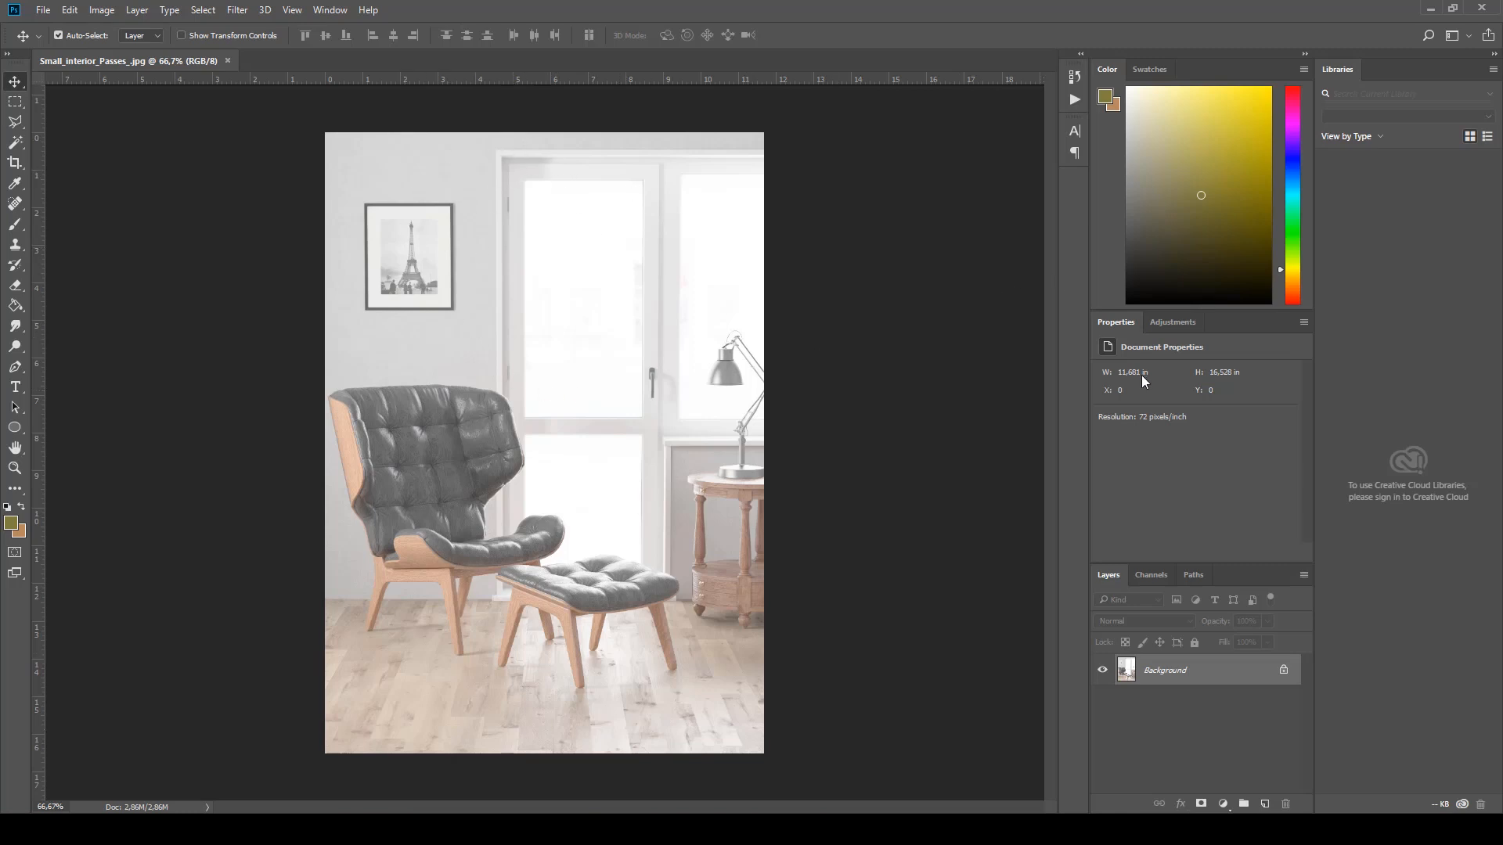
Step: Add a Levels adjustment layer above the rendered image and set its midtone value to 0.454
{"action": "left_click", "coordinate": [1184, 324]}
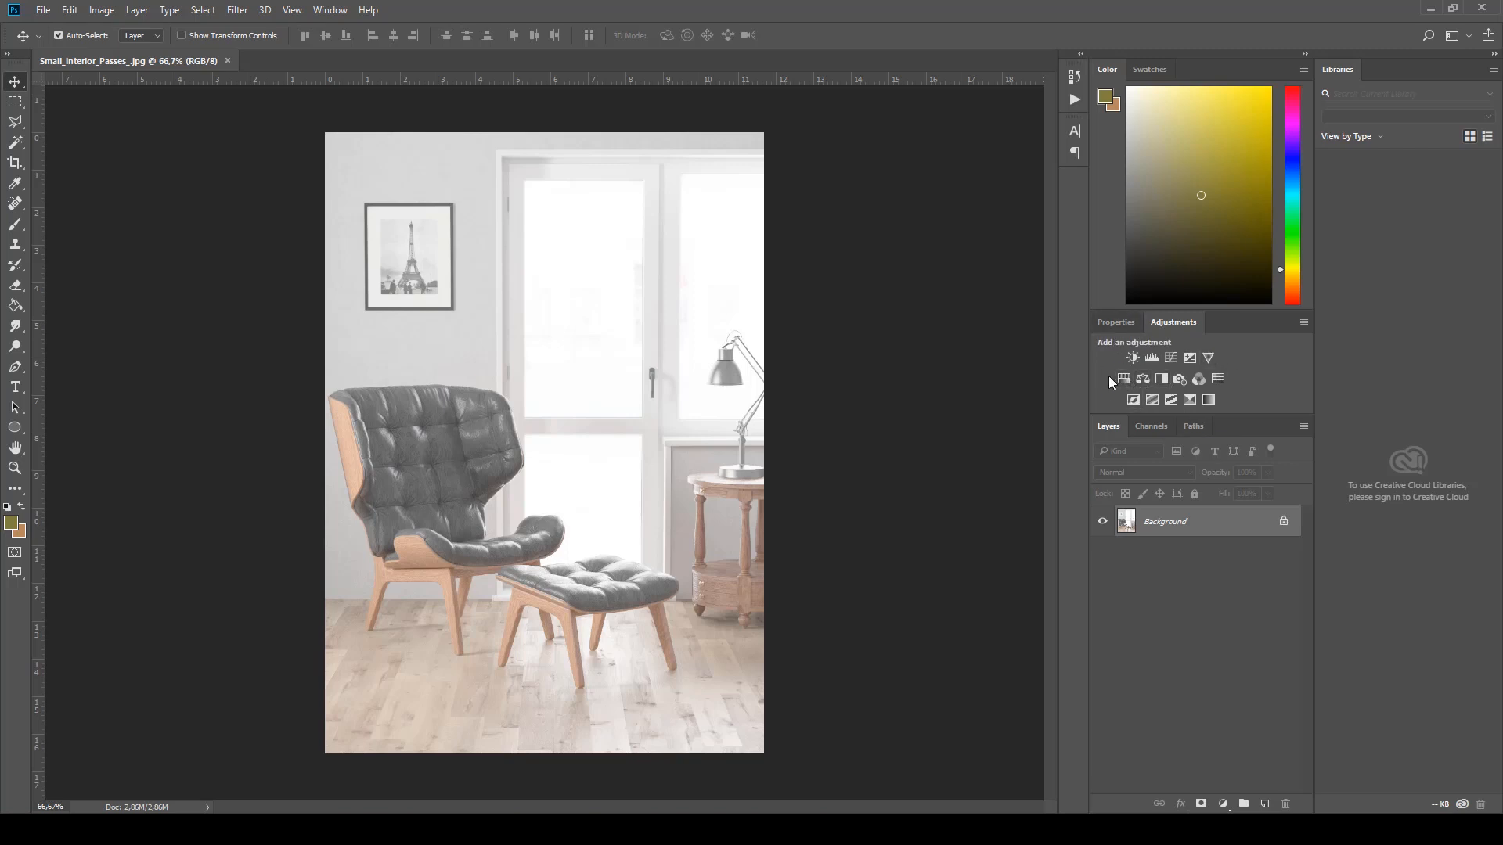
{"action": "left_click", "coordinate": [1153, 358]}
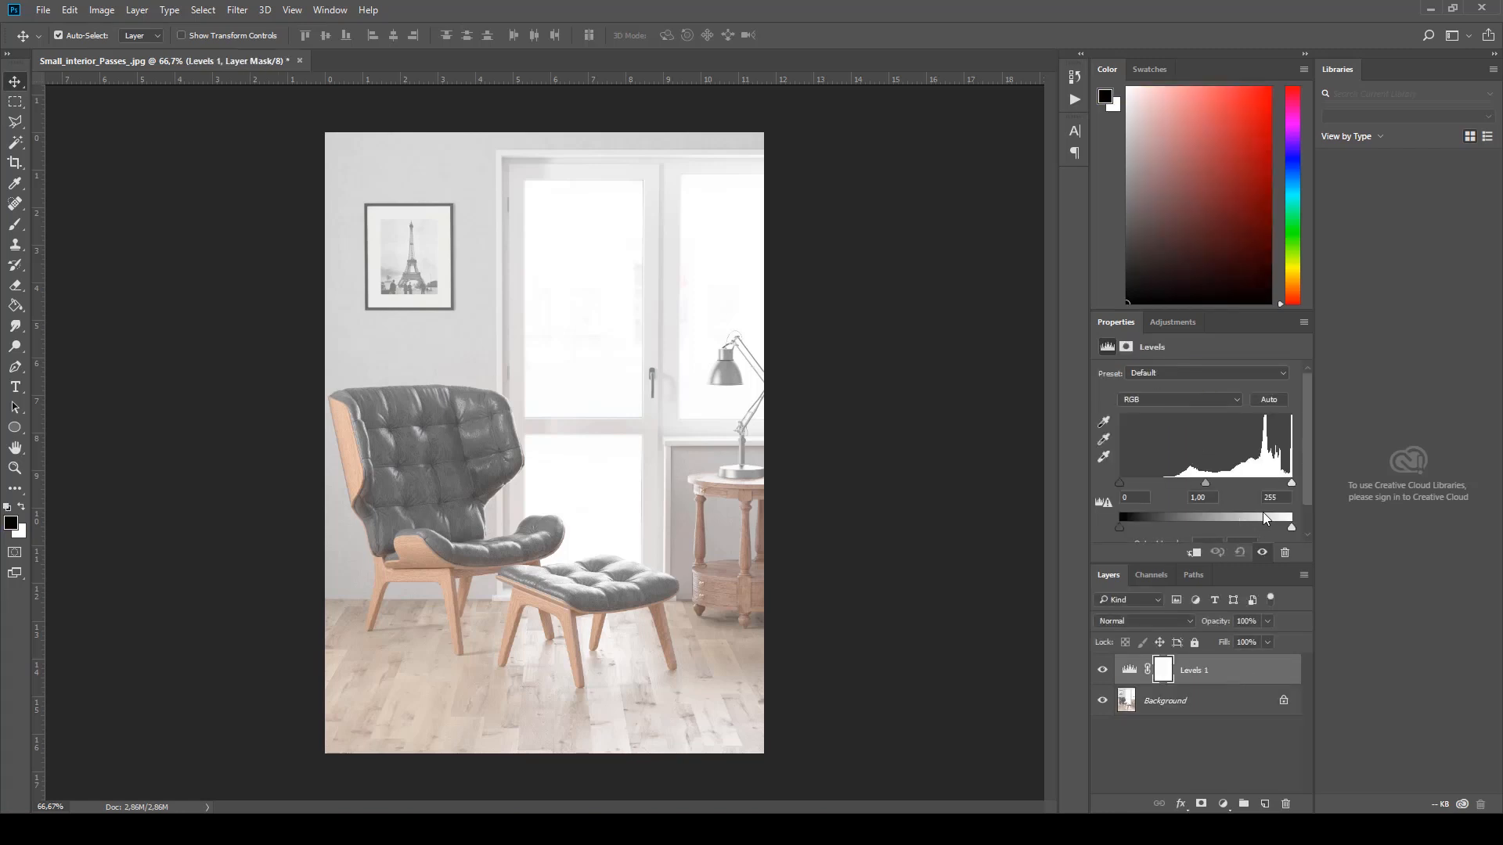
{"action": "left_click_drag", "start_coordinate": [1309, 449], "coordinate": [1313, 476]}
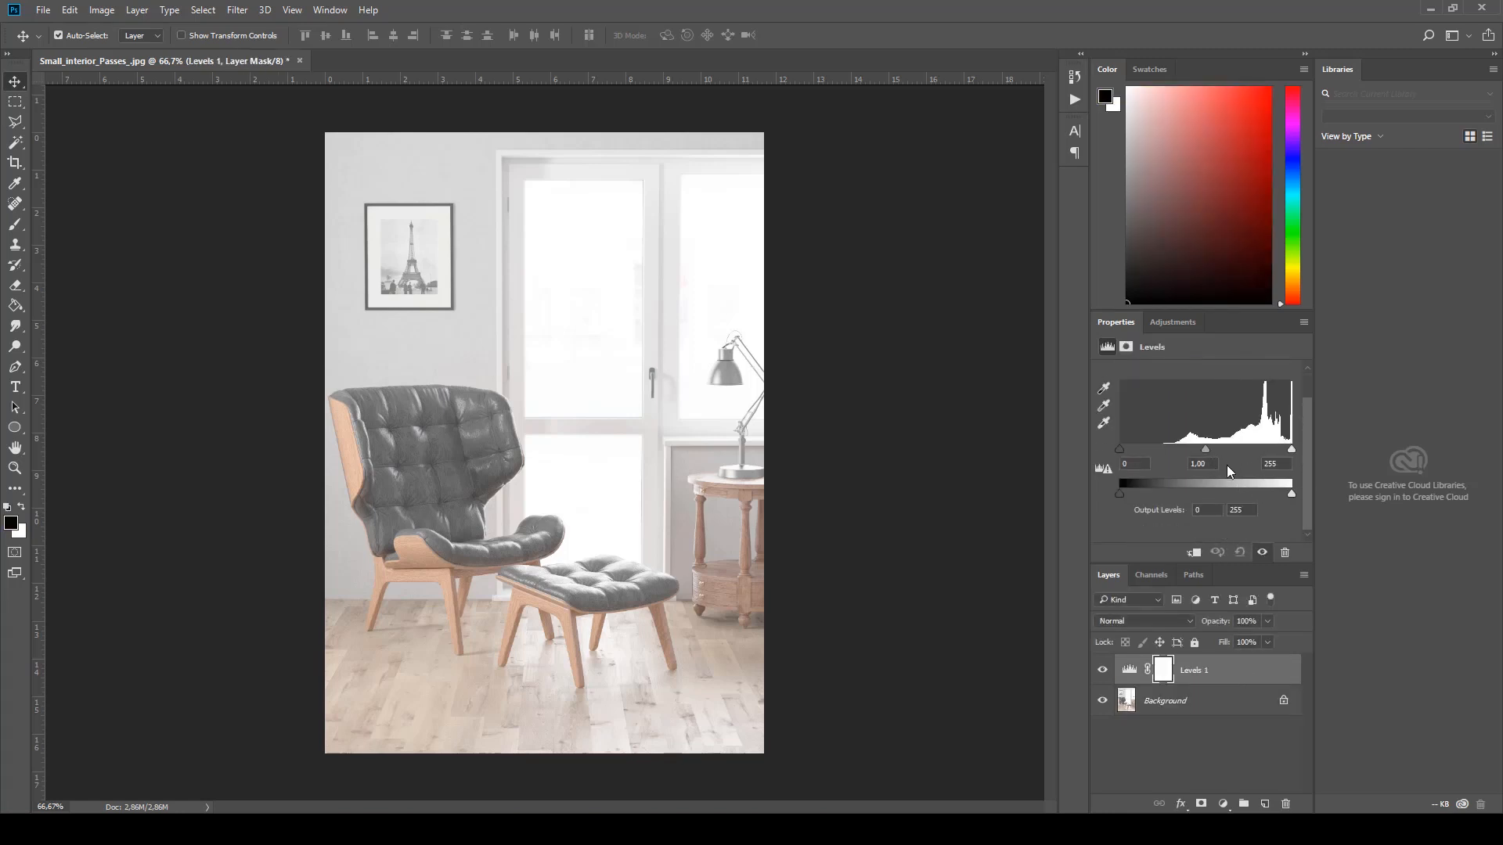
{"action": "type", "text": "0454"}
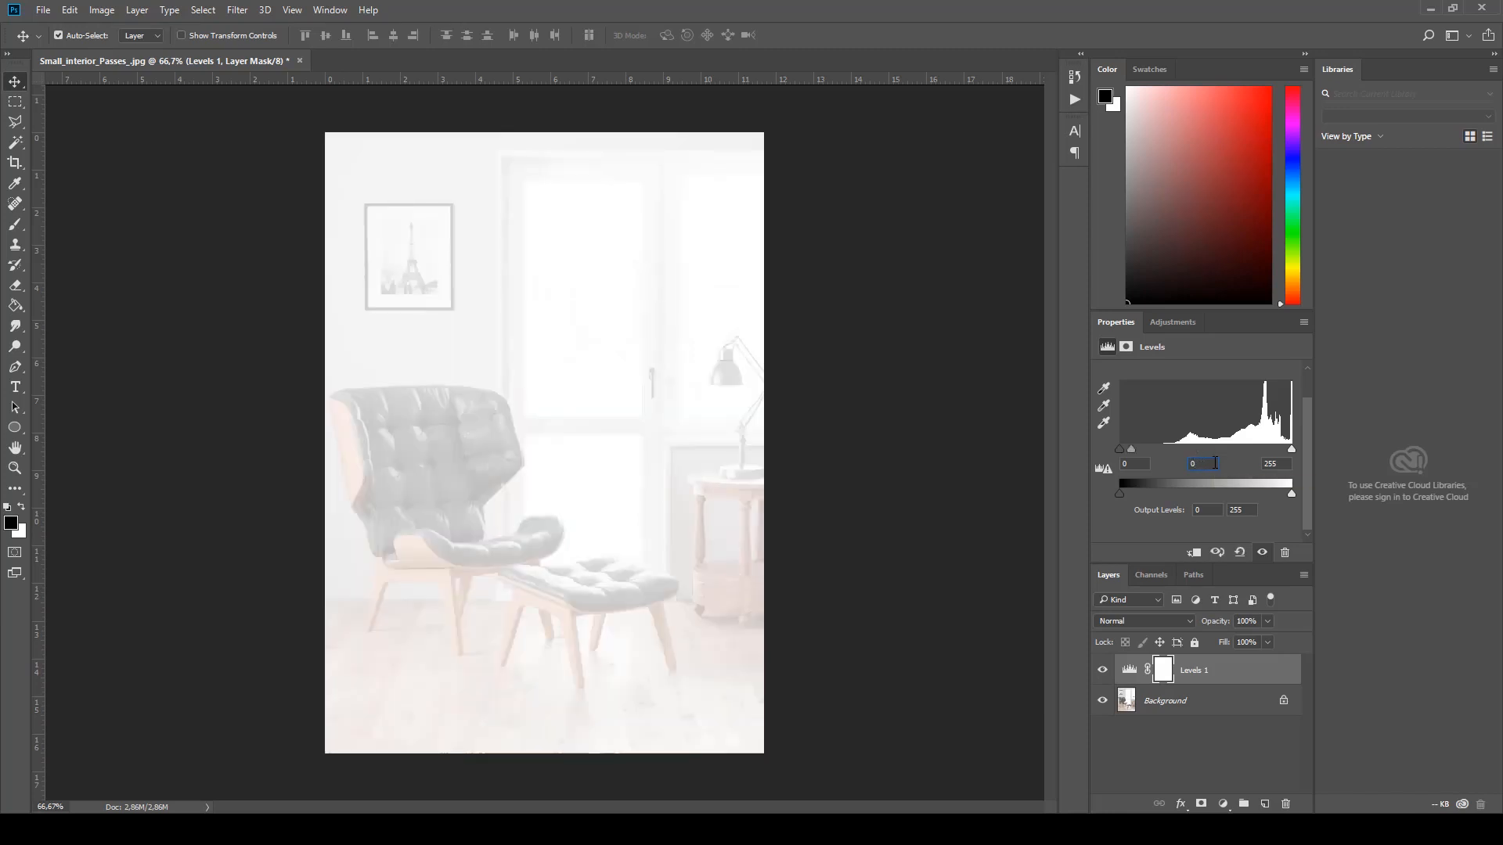
{"action": "type", "text": "454"}
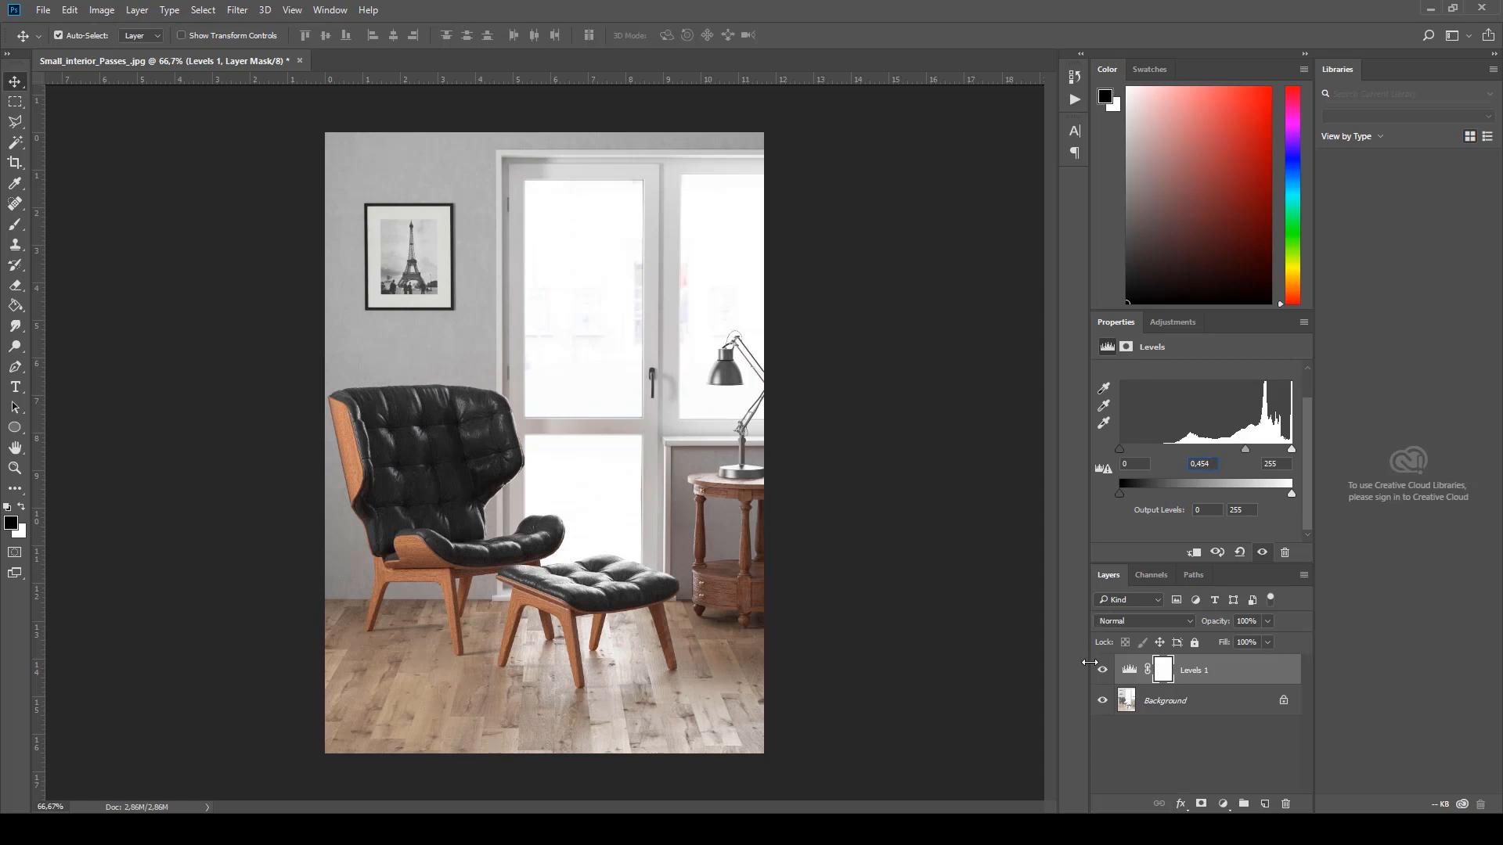
Step: Toggle the Levels 1 layer's visibility repeatedly to compare the image with and without the gamma correction
{"action": "left_click", "coordinate": [1103, 670]}
{"action": "left_click", "coordinate": [1103, 671]}
{"action": "left_click", "coordinate": [1102, 671]}
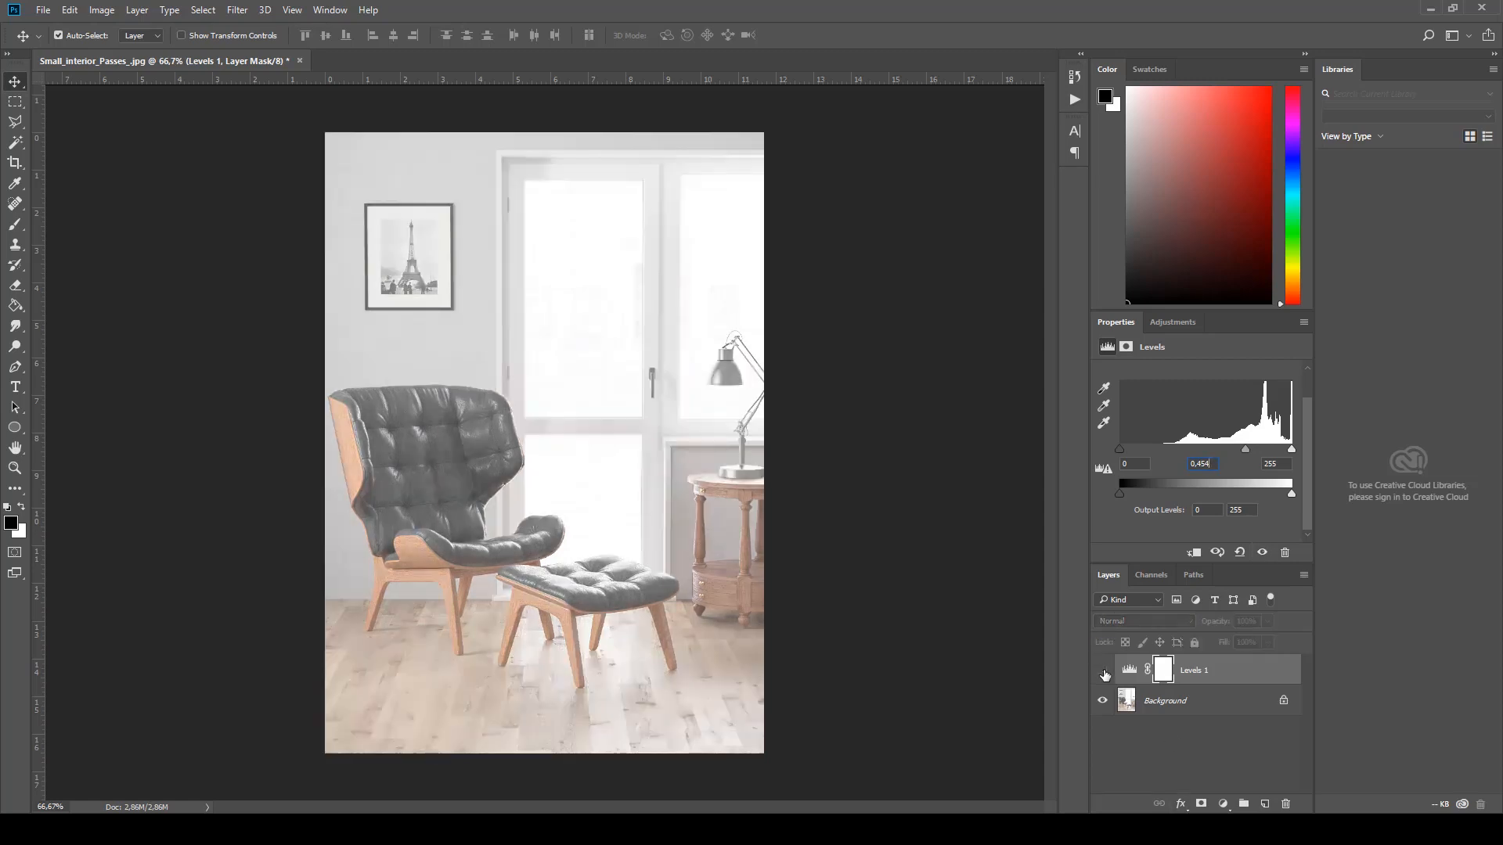
{"action": "left_click", "coordinate": [1102, 671]}
{"action": "left_click", "coordinate": [1104, 672]}
{"action": "left_click", "coordinate": [1103, 672]}
{"action": "left_click", "coordinate": [1104, 671]}
{"action": "left_click", "coordinate": [1104, 672]}
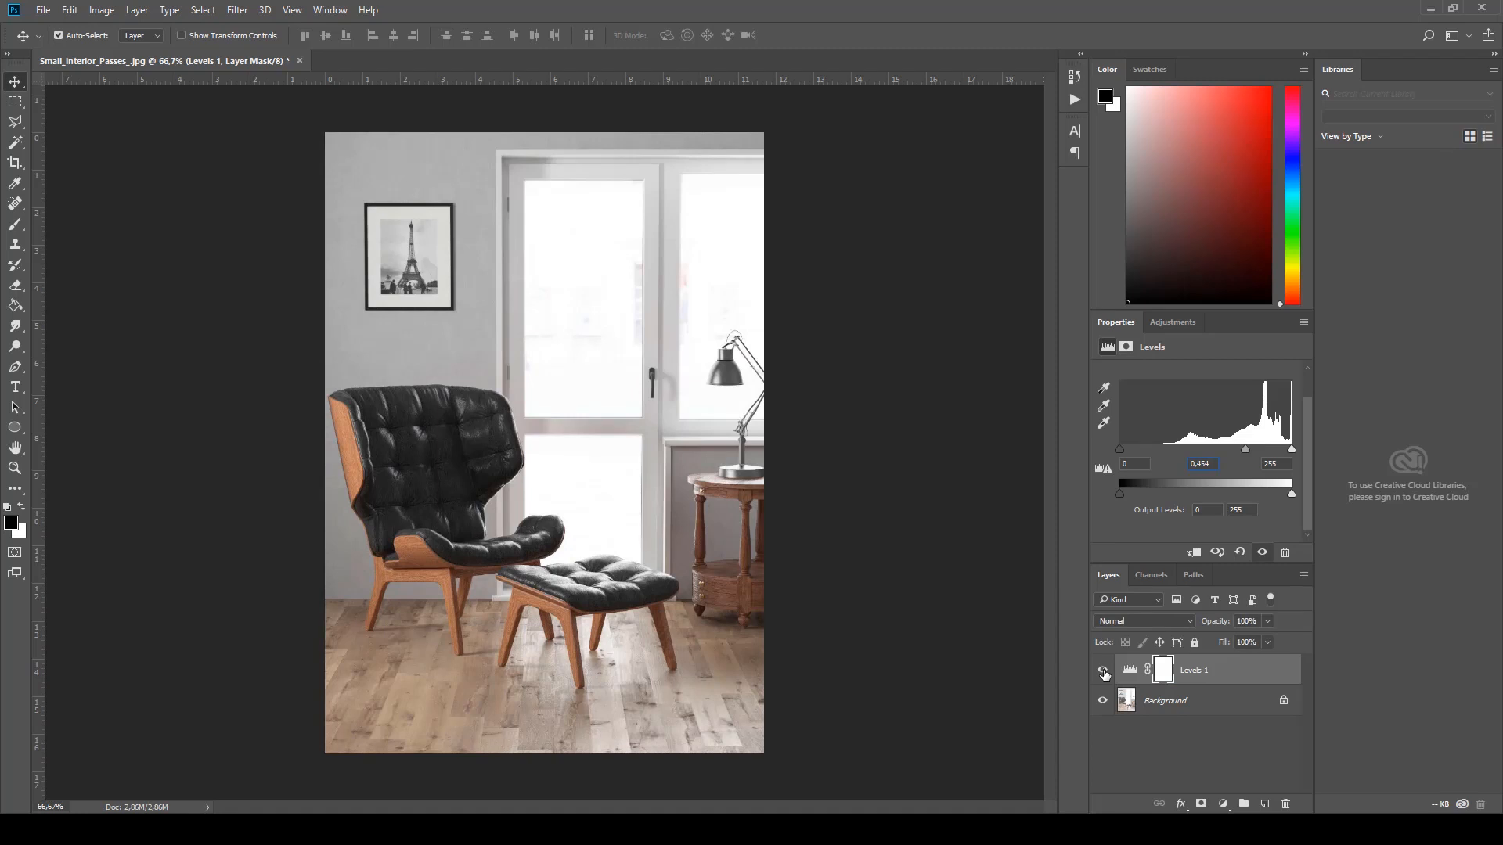
{"action": "left_click", "coordinate": [1104, 671]}
{"action": "left_click", "coordinate": [1103, 672]}
Step: Place the Small_interior_Passes__refraction_5 image from the HQ render folder into the document as a new layer
{"action": "key", "text": "alt+Tab"}
{"action": "left_click", "coordinate": [598, 442]}
{"action": "left_click", "coordinate": [702, 409]}
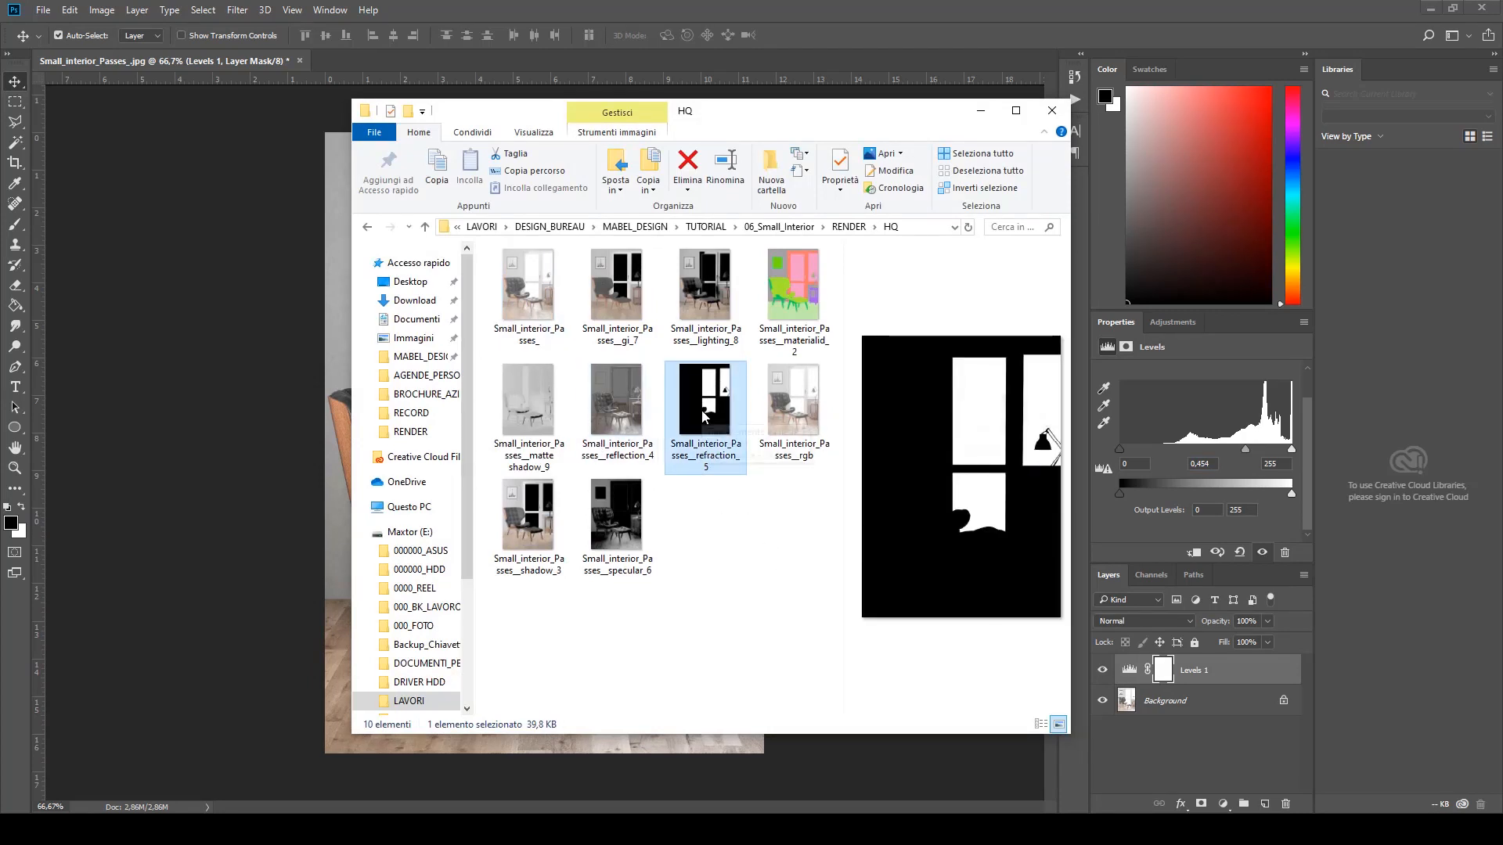
{"action": "left_click_drag", "start_coordinate": [724, 98], "coordinate": [1051, 122]}
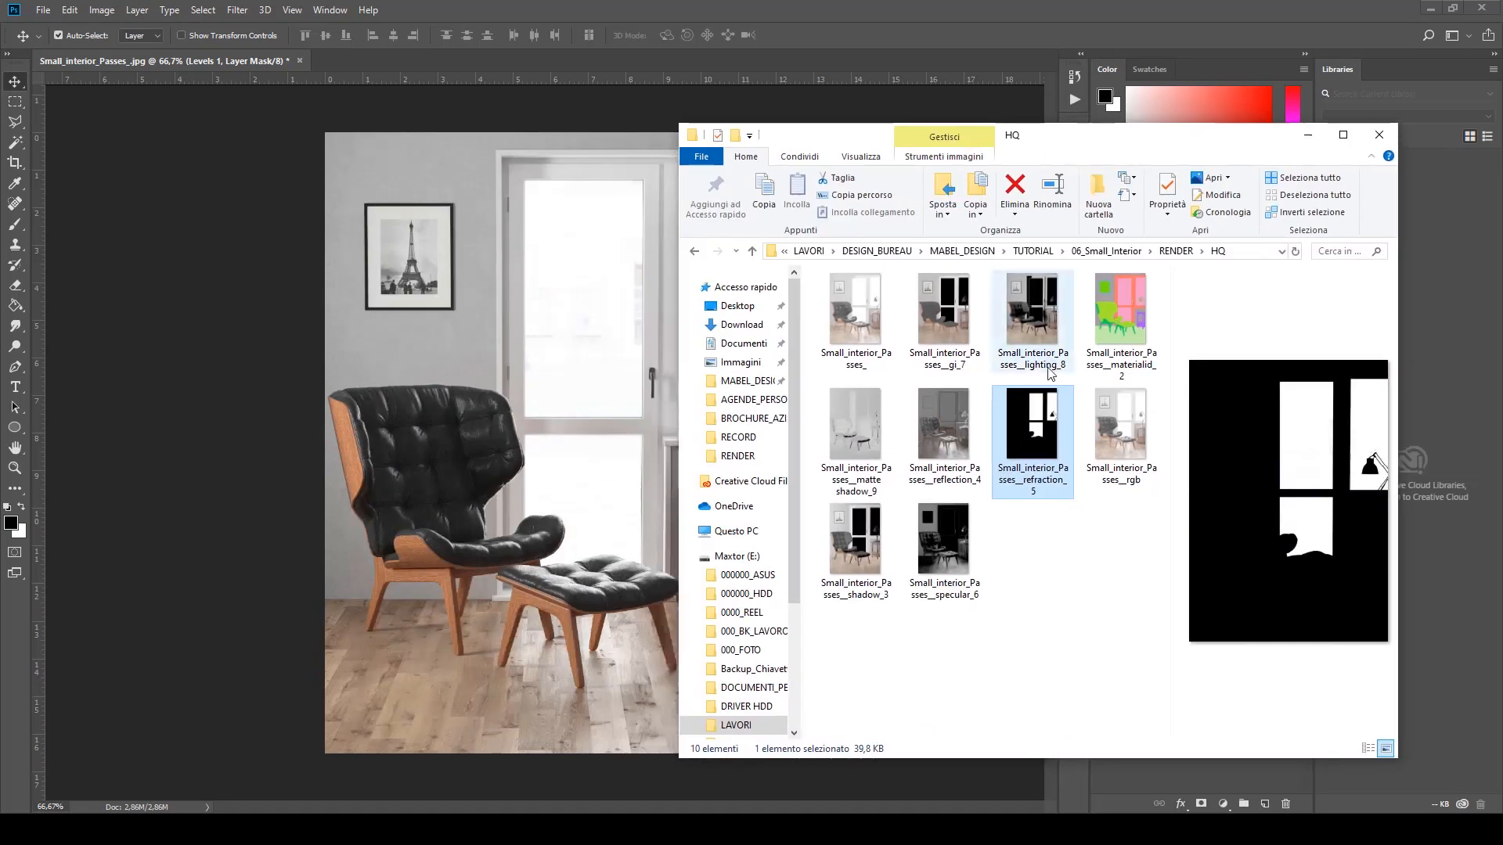
{"action": "left_click_drag", "start_coordinate": [1032, 427], "coordinate": [661, 392]}
{"action": "key", "text": "Return"}
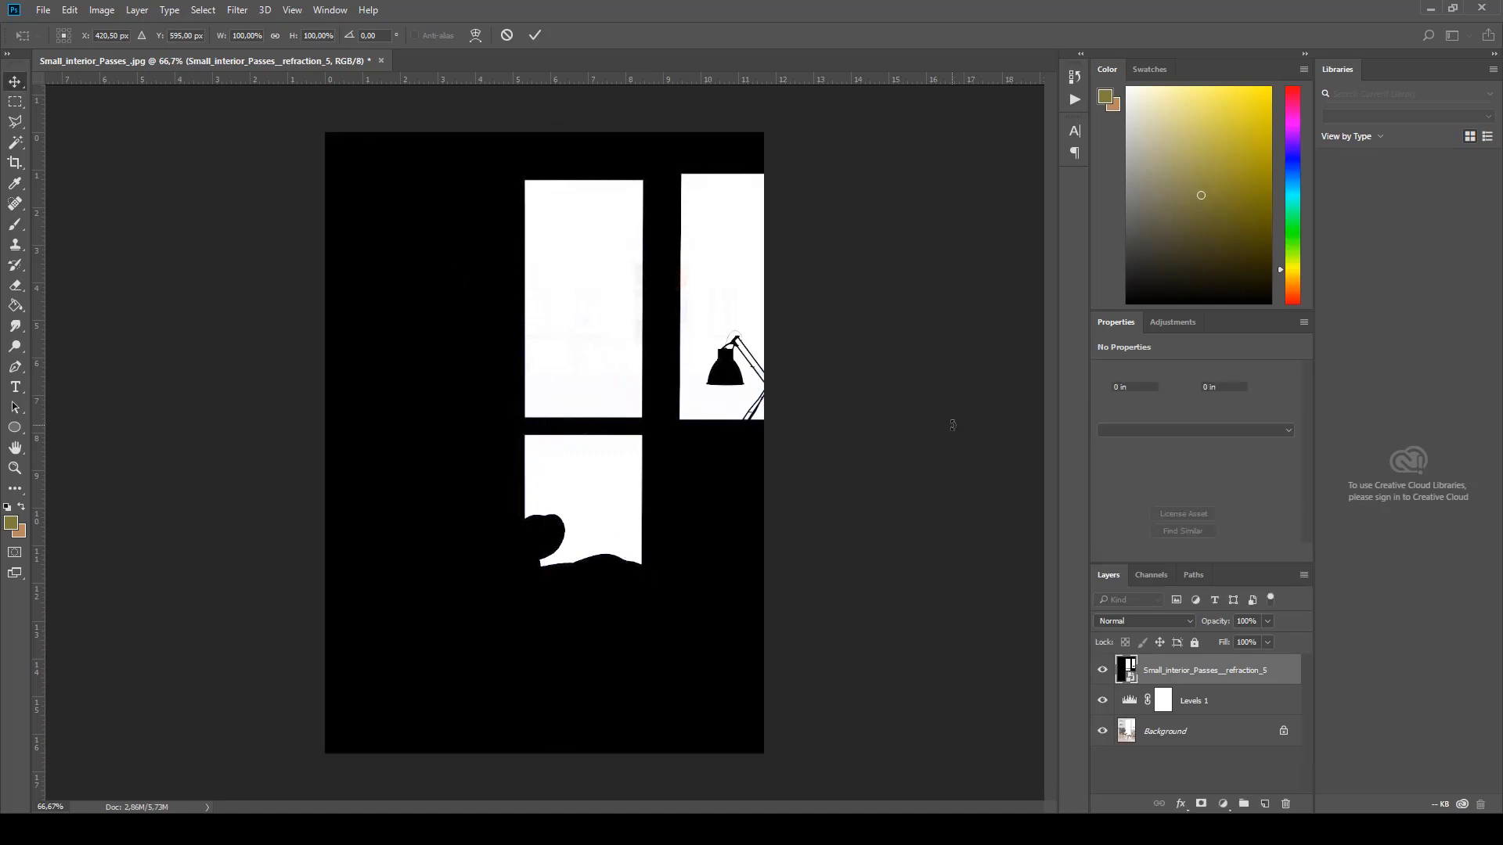
Step: Set the refraction layer's blend mode to Linear Dodge (Add) and toggle its visibility to compare the effect on the windows
{"action": "left_click", "coordinate": [1183, 623]}
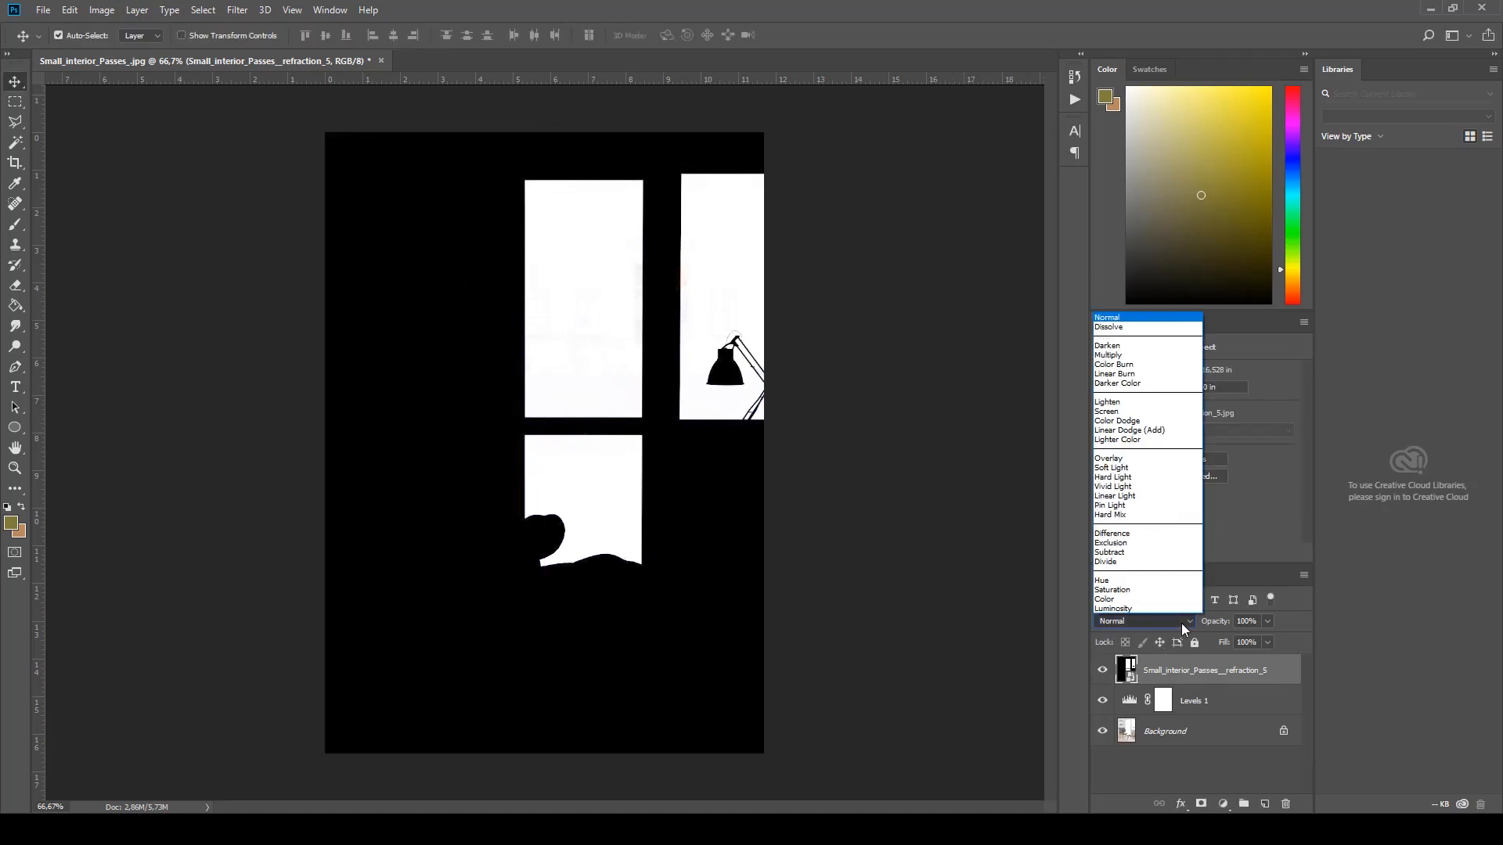
{"action": "left_click", "coordinate": [1141, 430]}
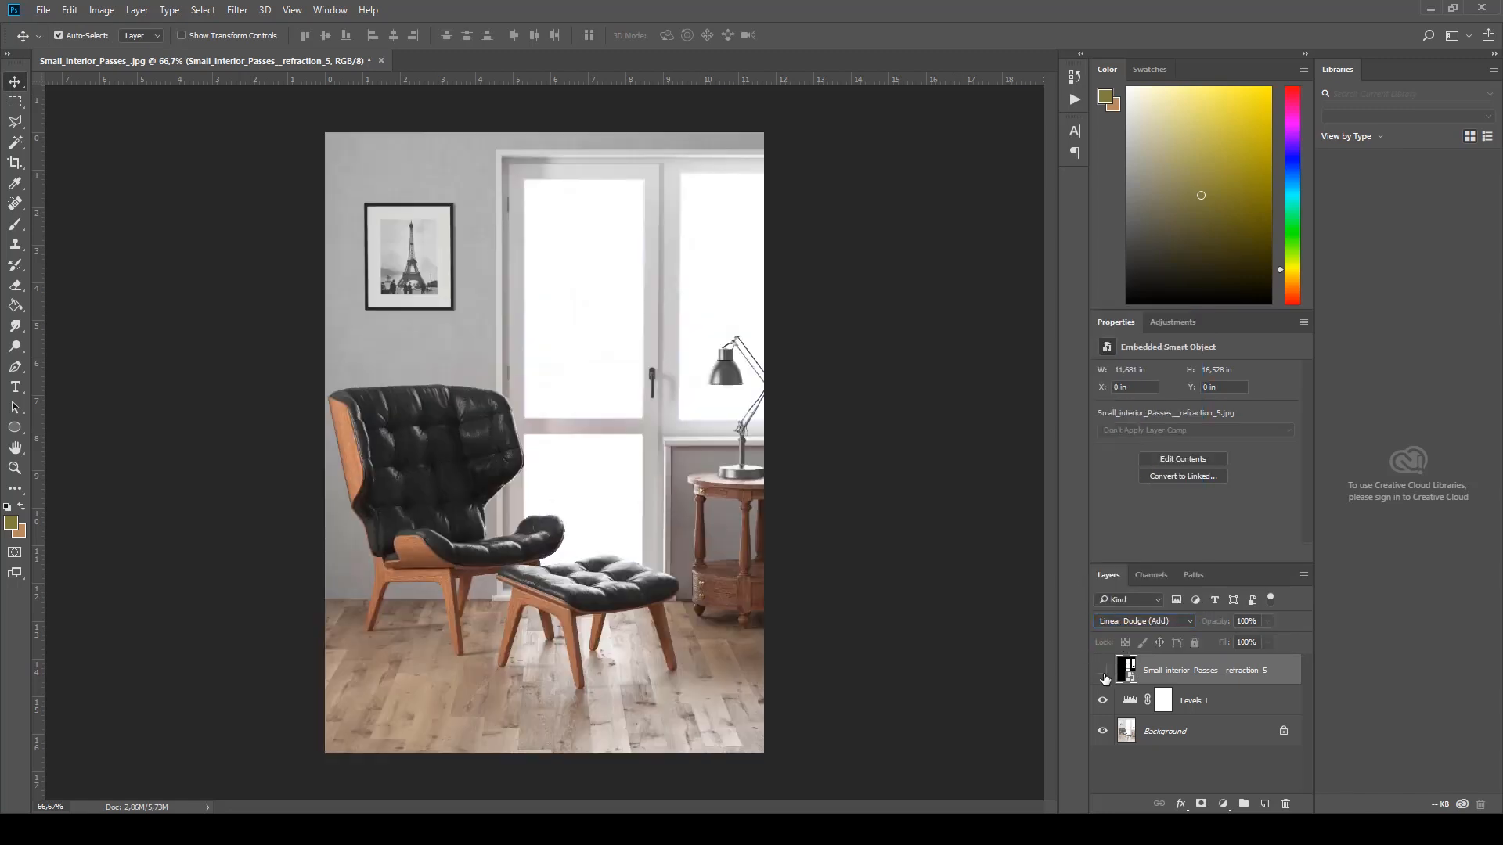
{"action": "left_click", "coordinate": [1103, 671]}
{"action": "left_click", "coordinate": [1103, 673]}
{"action": "left_click", "coordinate": [1103, 673]}
{"action": "left_click", "coordinate": [1103, 673]}
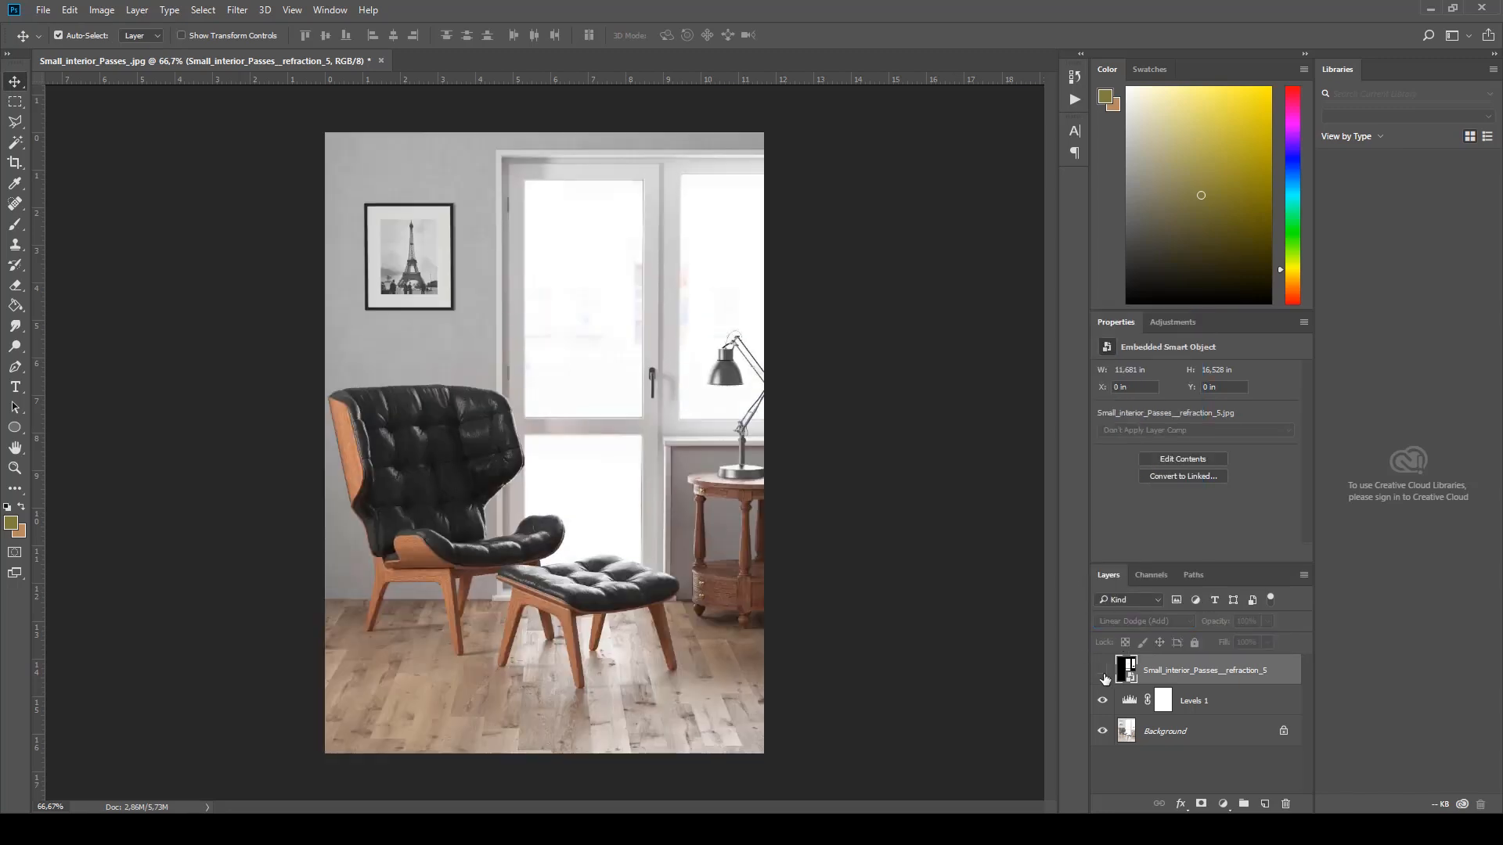
{"action": "left_click", "coordinate": [1102, 673]}
{"action": "left_click", "coordinate": [1102, 671]}
Step: Move the refraction layer below the Levels 1 layer and toggle its visibility to compare the effect
{"action": "left_click_drag", "start_coordinate": [1158, 672], "coordinate": [1106, 707]}
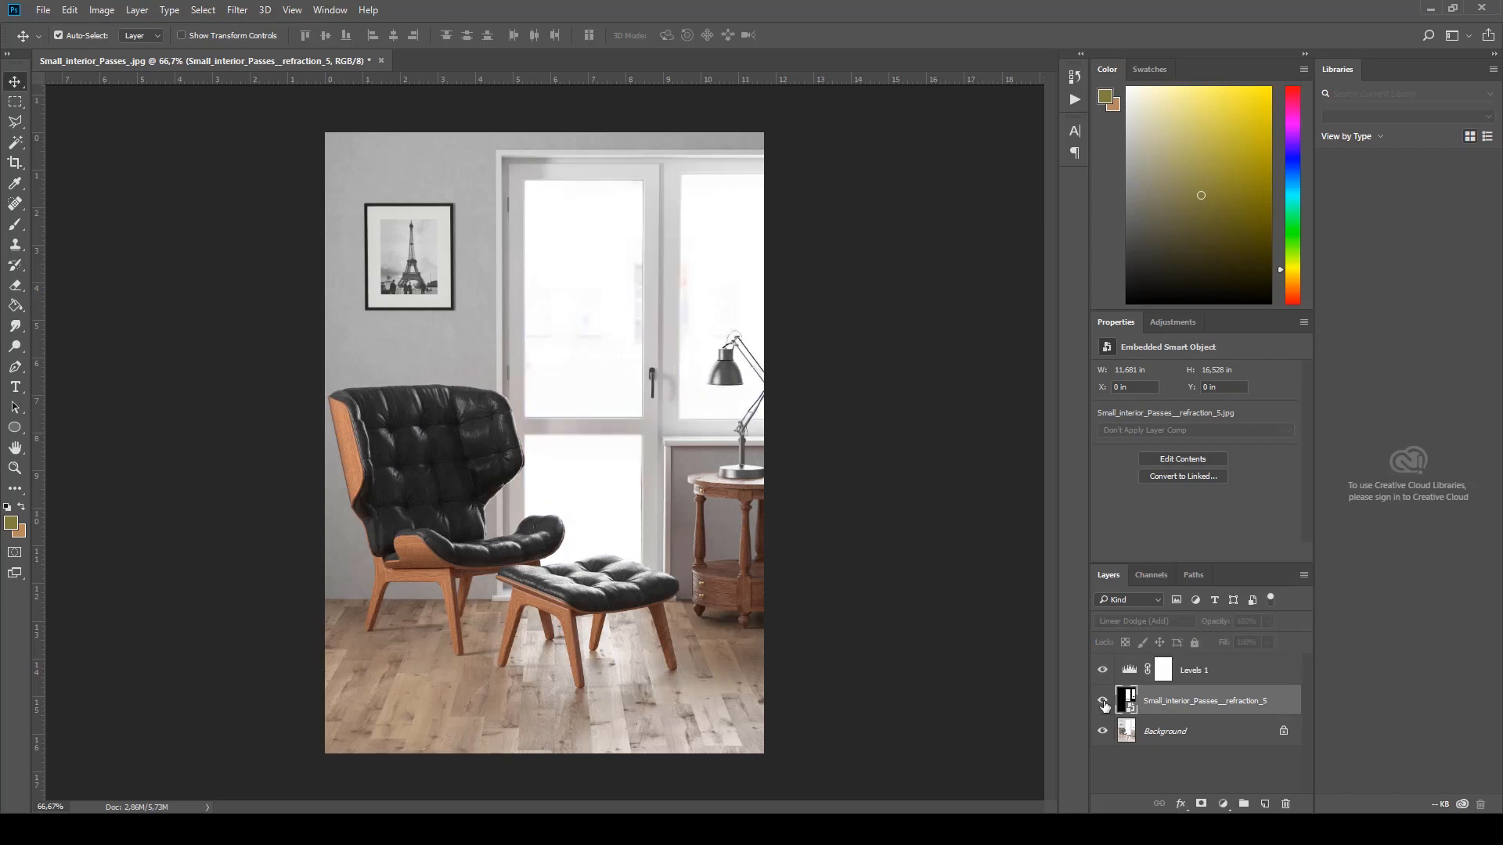
{"action": "left_click", "coordinate": [1103, 702]}
{"action": "left_click", "coordinate": [1102, 702]}
{"action": "left_click", "coordinate": [1103, 702]}
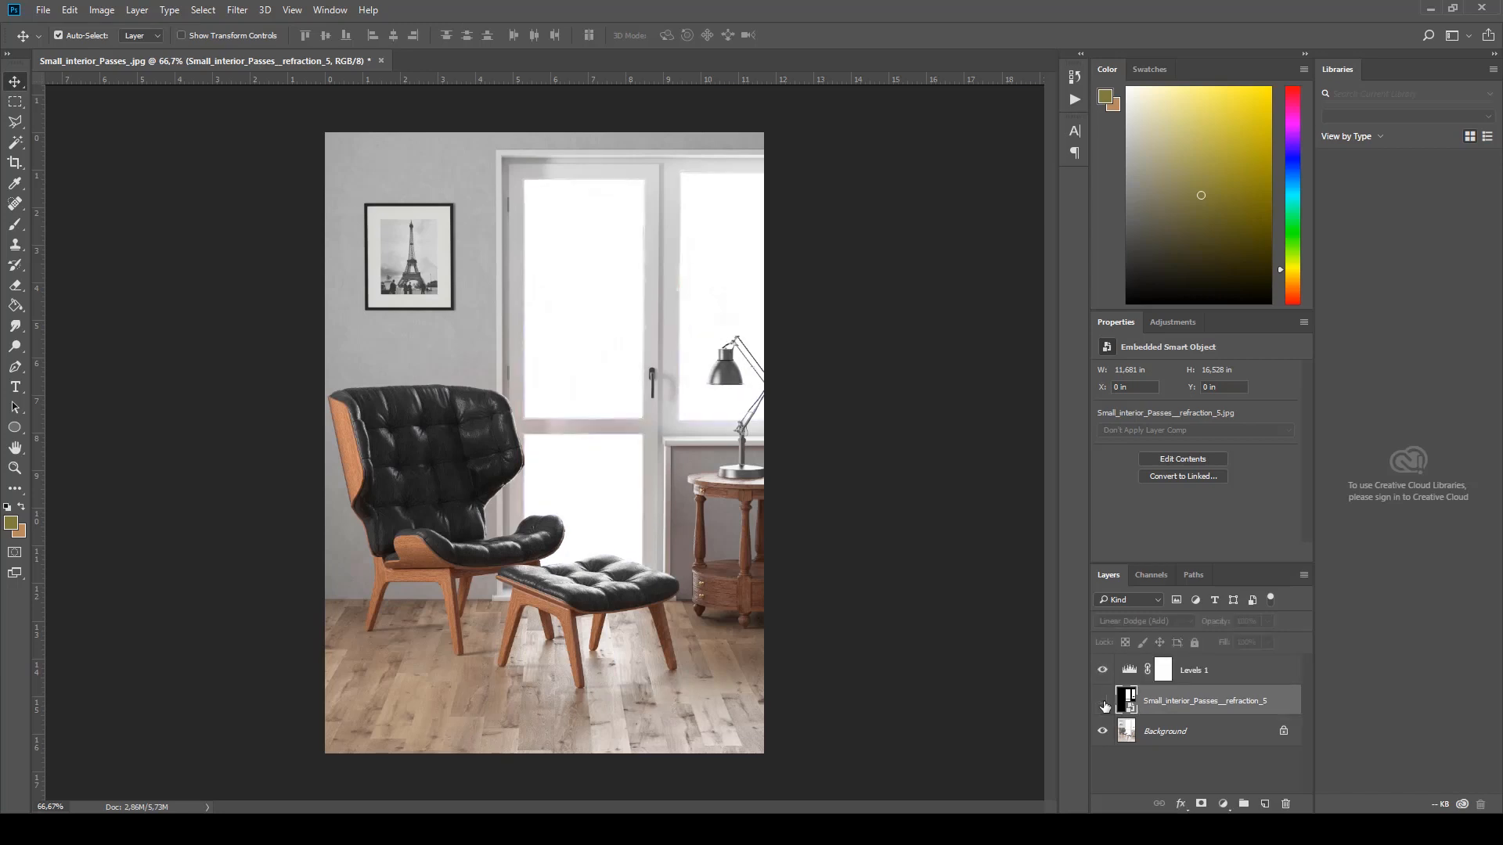
{"action": "left_click", "coordinate": [1103, 702]}
{"action": "left_click", "coordinate": [1103, 702]}
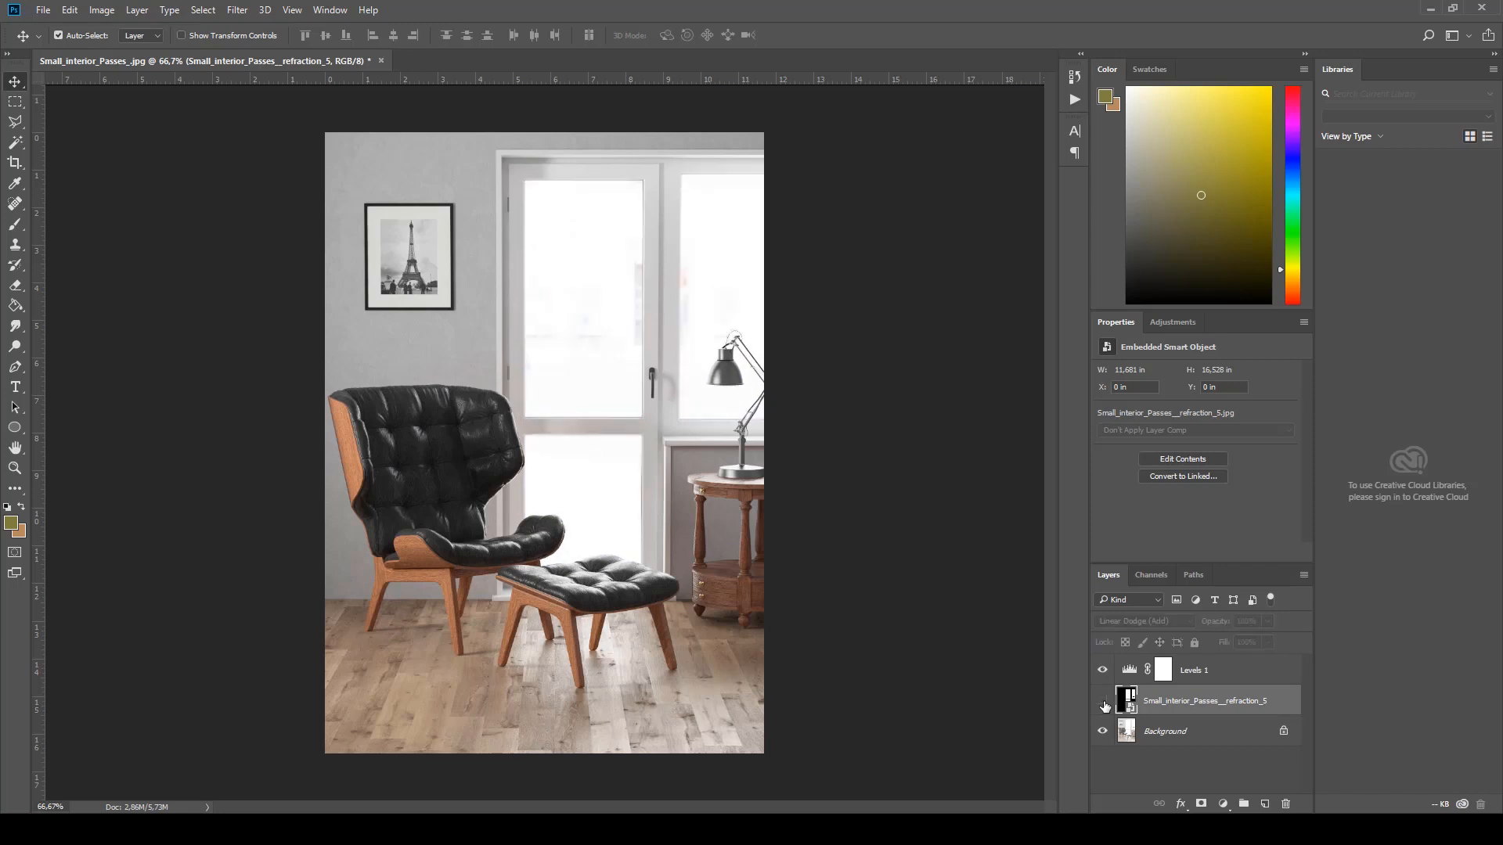
Step: Toggle the refraction layer's visibility to compare the windows, and move the layer back above the Levels 1 layer
{"action": "left_click", "coordinate": [1102, 702]}
{"action": "left_click", "coordinate": [1102, 702]}
{"action": "left_click", "coordinate": [1103, 702]}
{"action": "left_click", "coordinate": [1103, 703]}
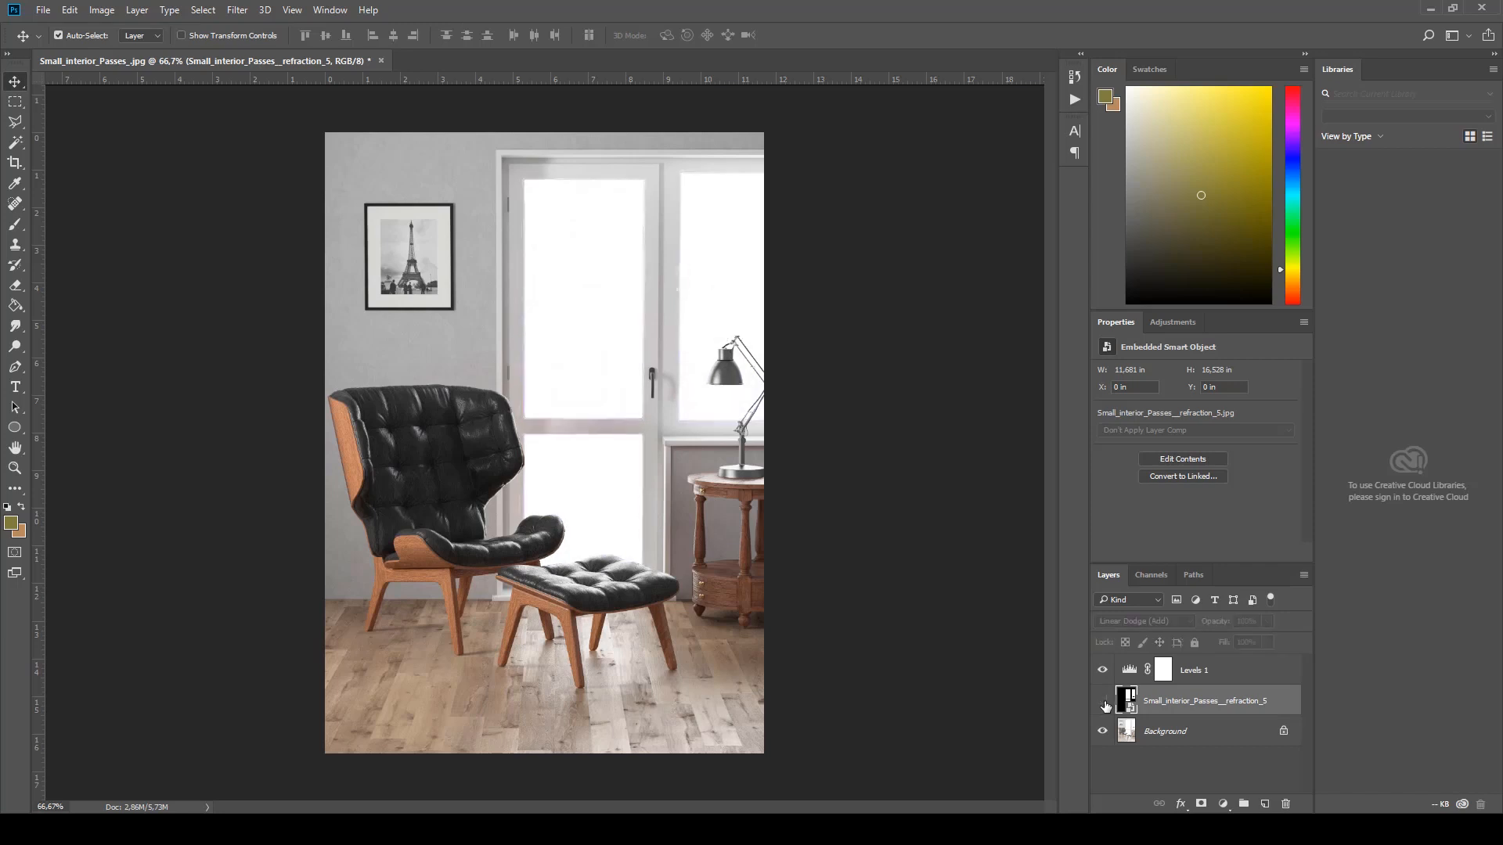
{"action": "left_click", "coordinate": [1103, 703]}
{"action": "left_click_drag", "start_coordinate": [1229, 705], "coordinate": [1210, 665]}
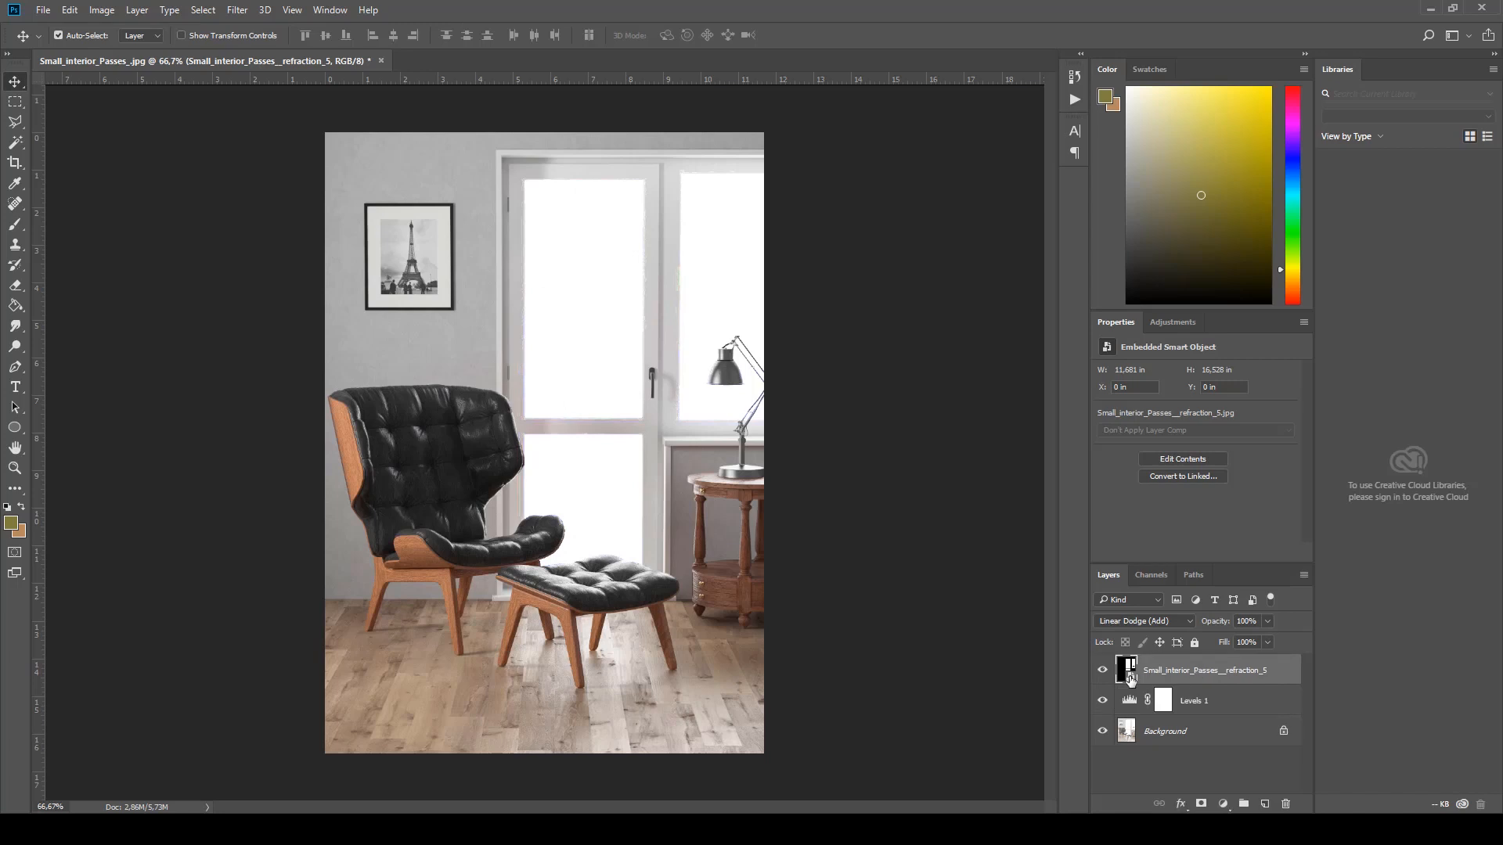
Step: Rasterize the Small_interior_Passes__refraction_5 smart object layer
{"action": "left_click", "coordinate": [238, 10]}
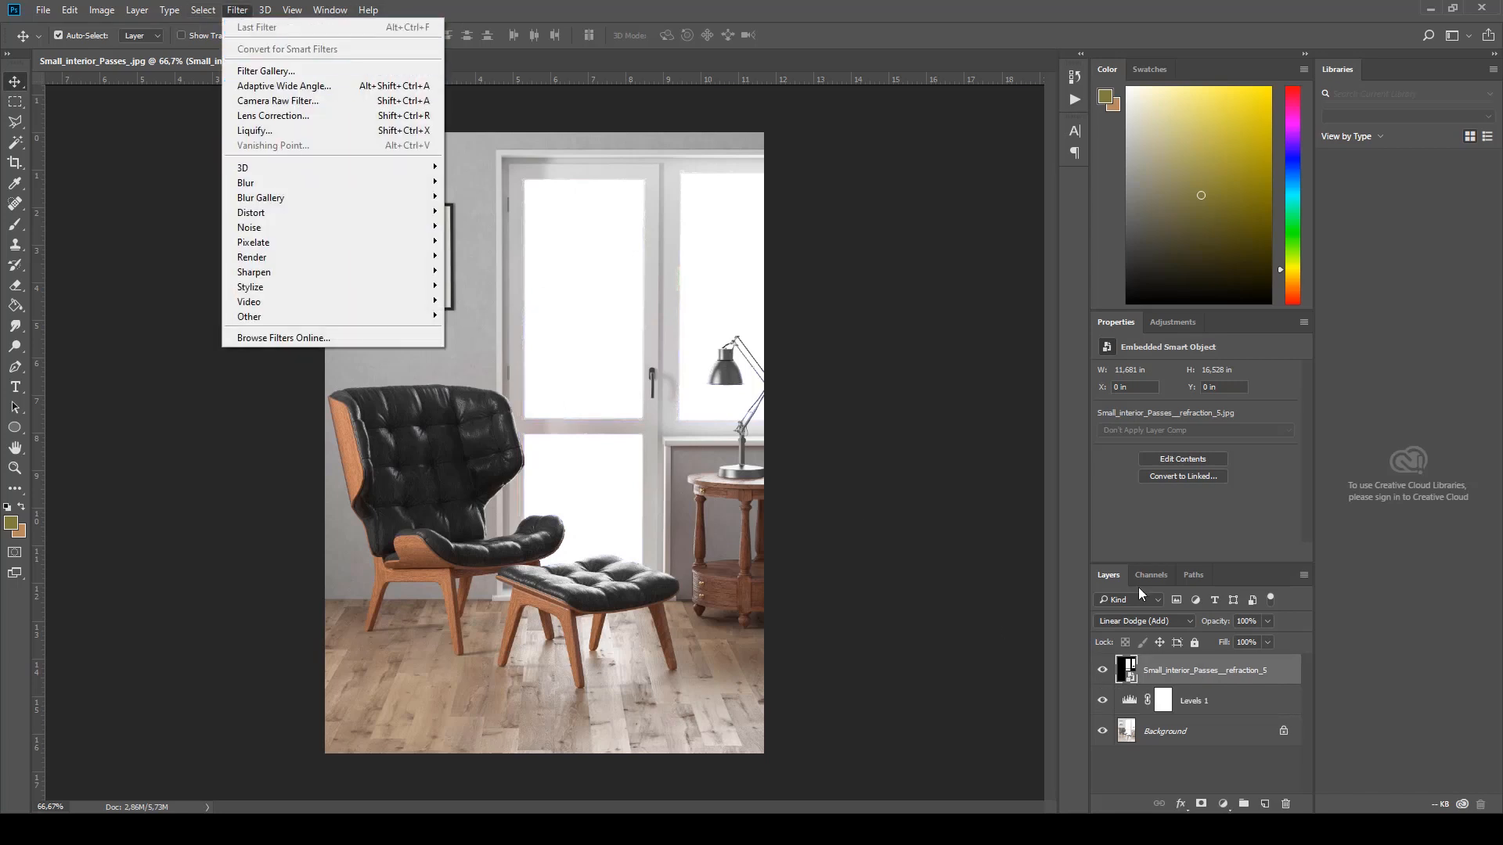
{"action": "right_click", "coordinate": [1170, 671]}
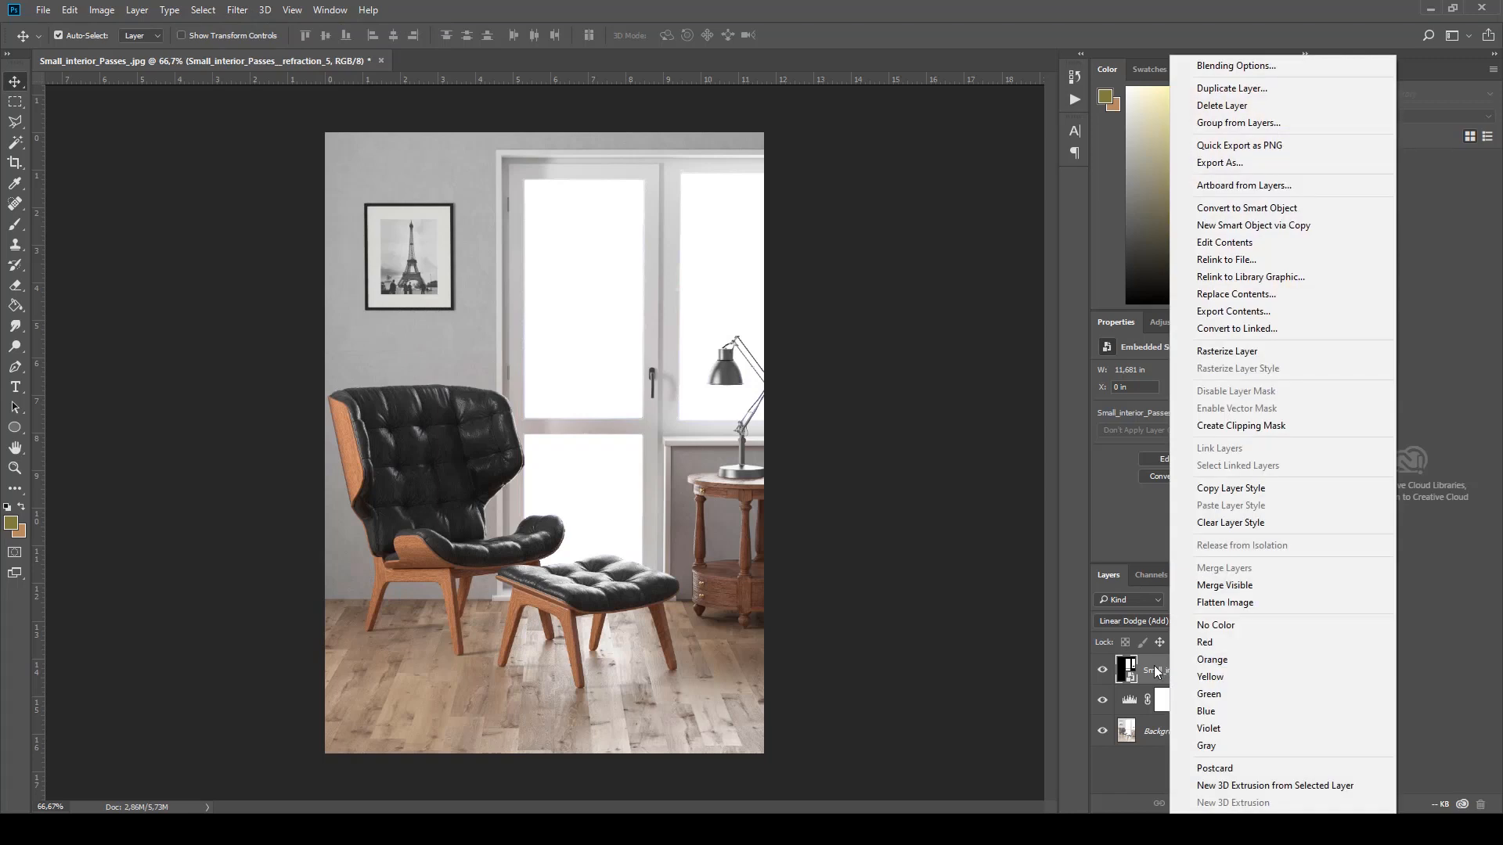
{"action": "left_click", "coordinate": [1276, 353]}
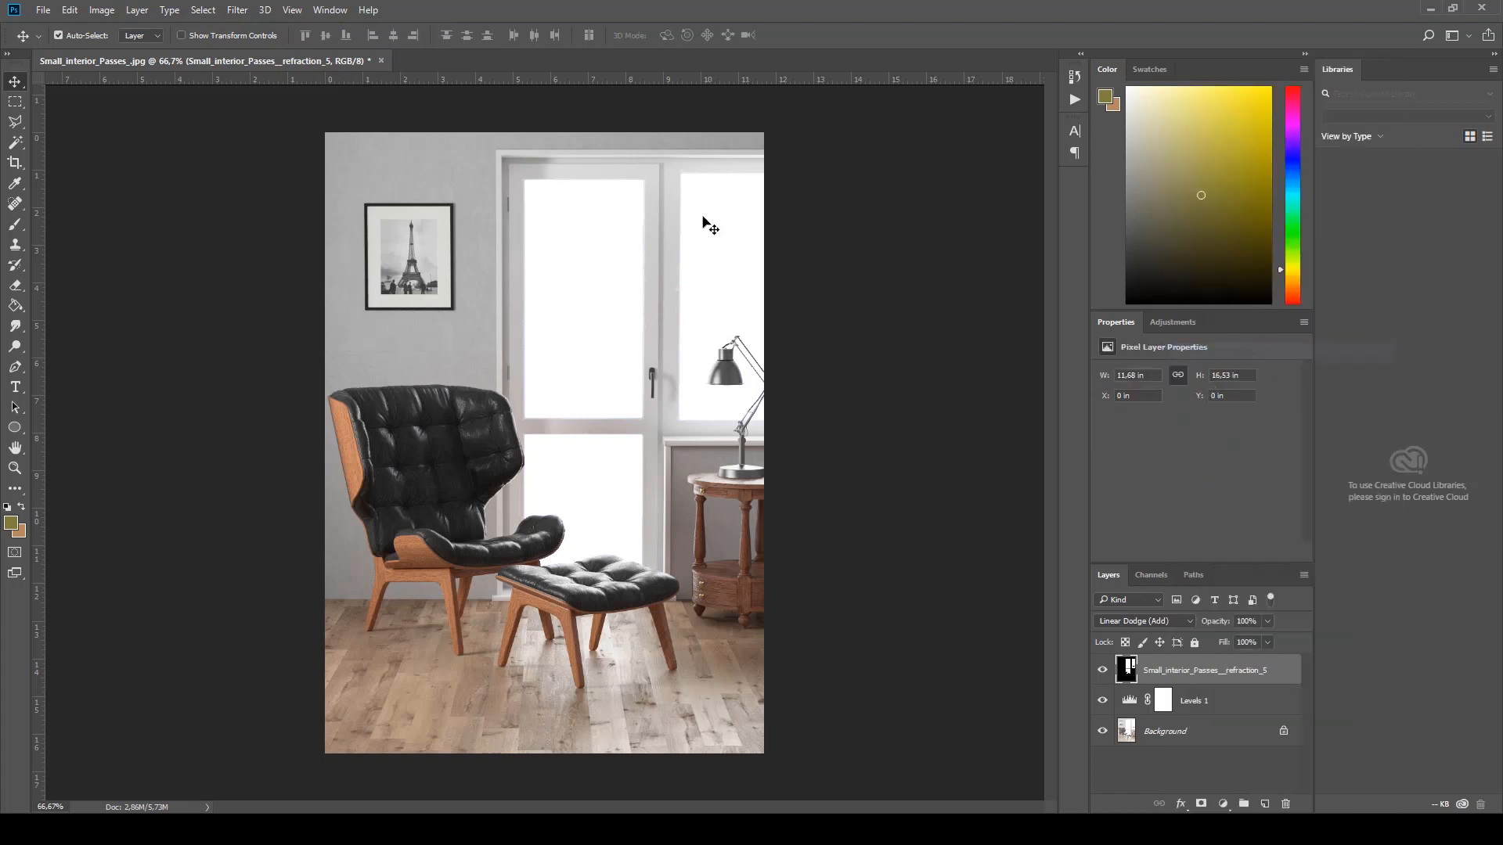
Step: Apply a Gaussian Blur with a 50-pixel radius to the refraction layer and set its opacity to 10%
{"action": "left_click", "coordinate": [243, 12]}
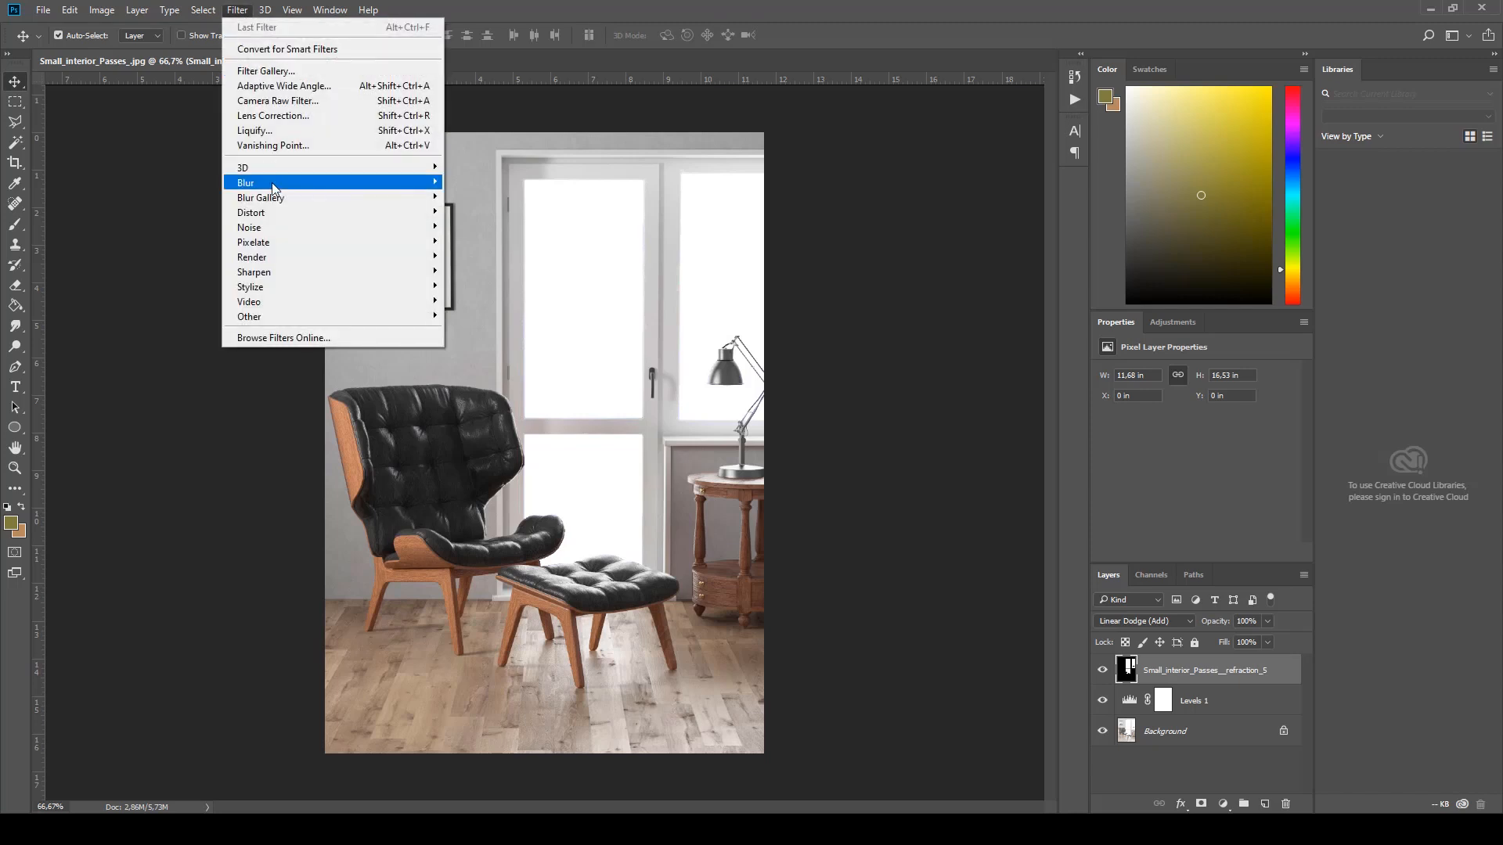
{"action": "mouse_move", "coordinate": [273, 186]}
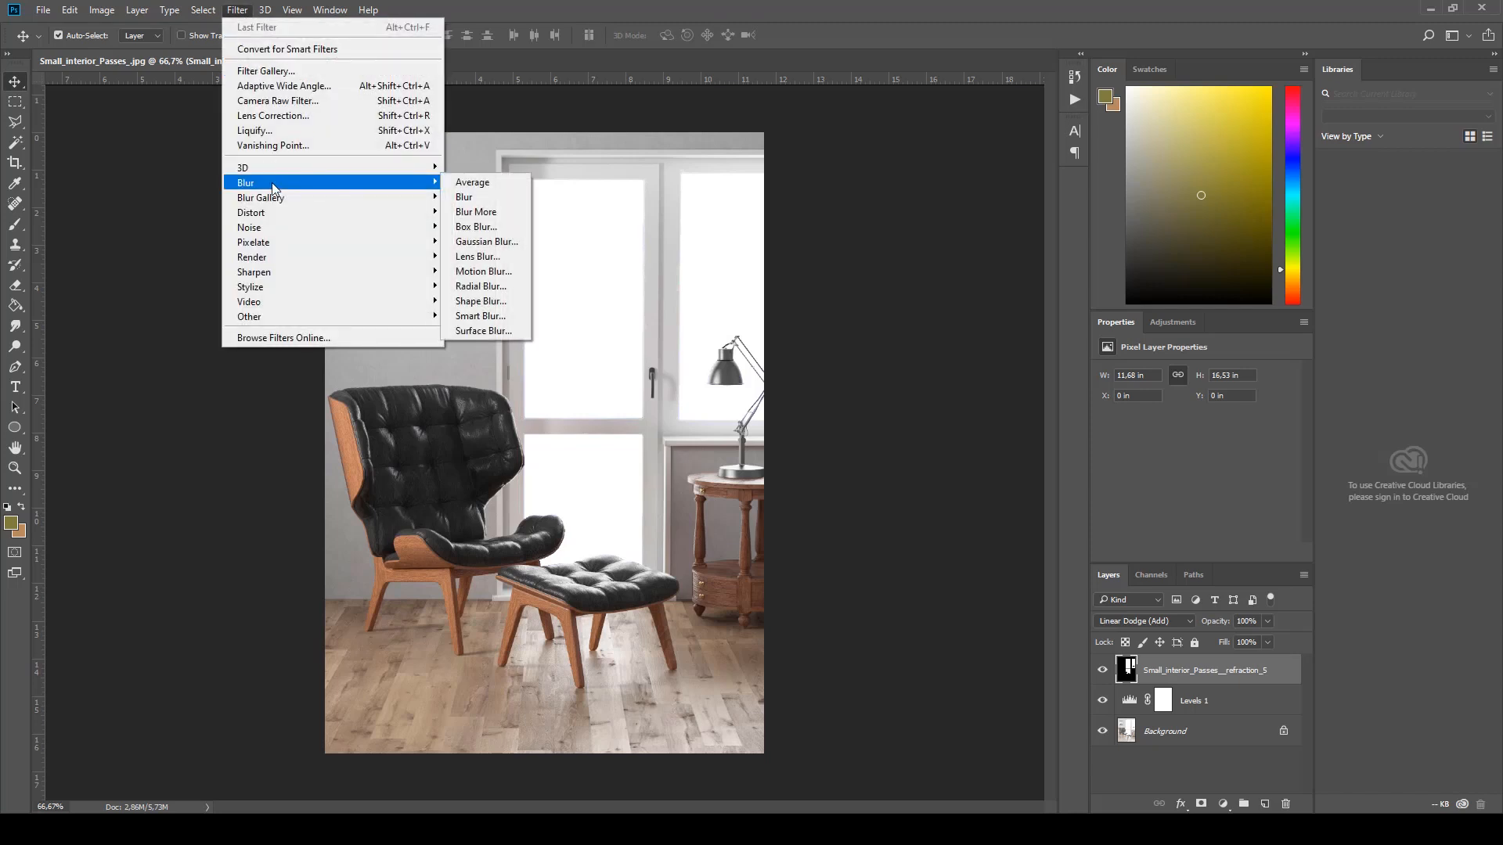
{"action": "left_click", "coordinate": [485, 242]}
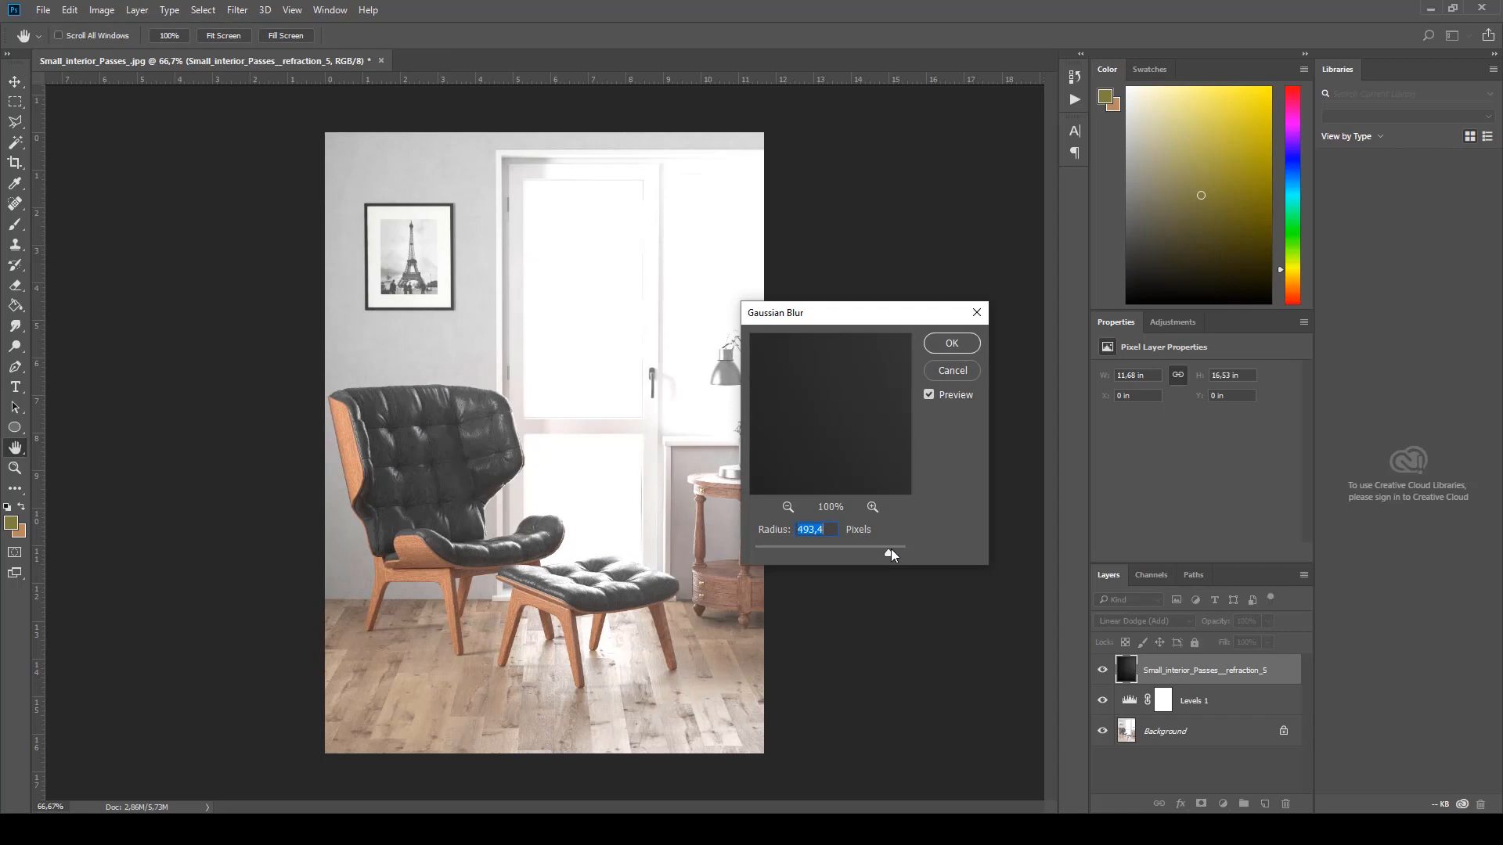
{"action": "left_click_drag", "start_coordinate": [890, 554], "coordinate": [824, 555]}
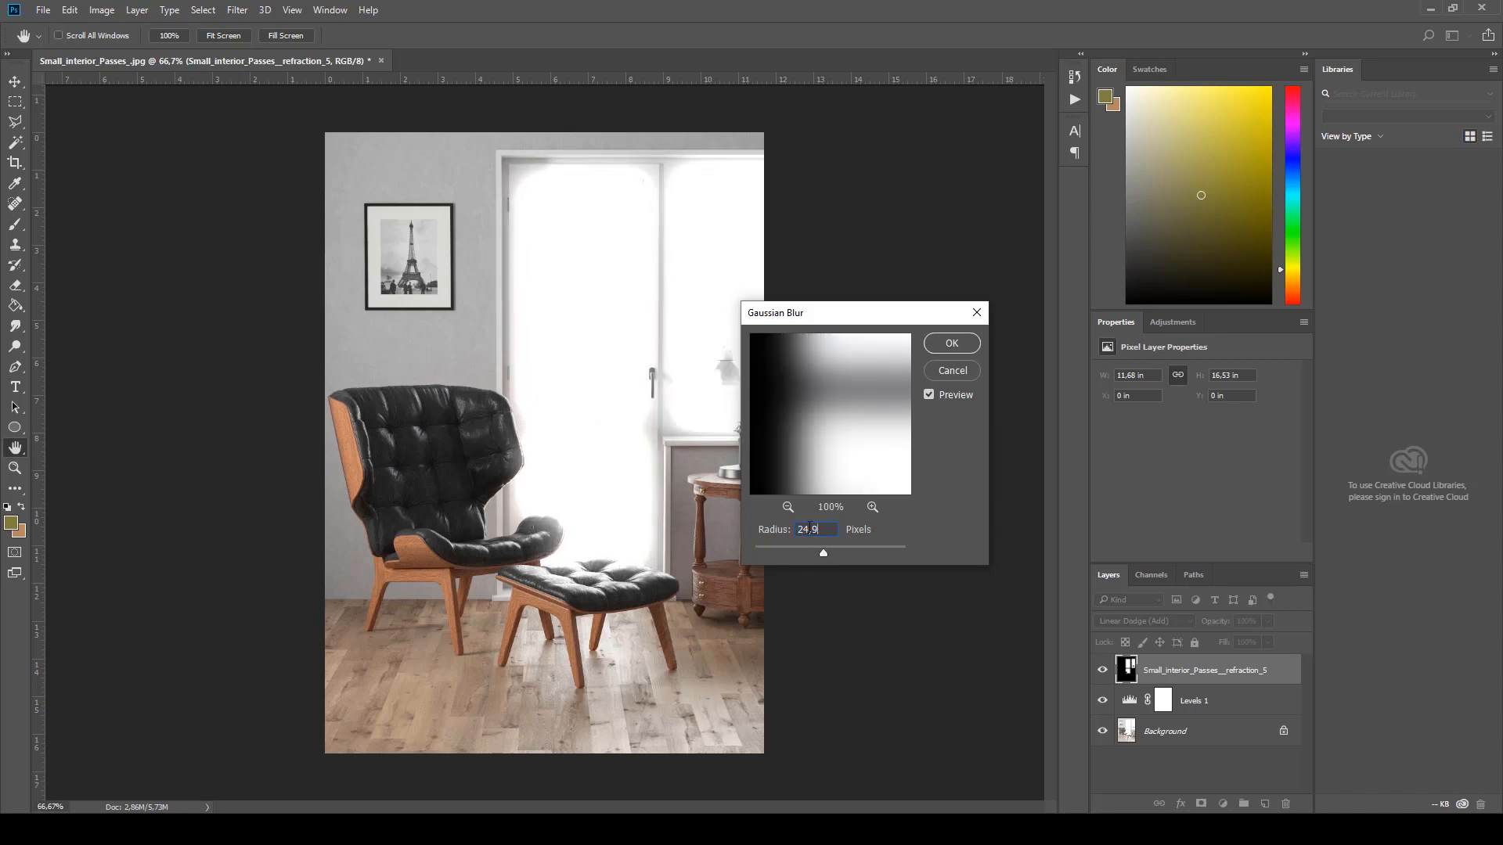
{"action": "type", "text": "50"}
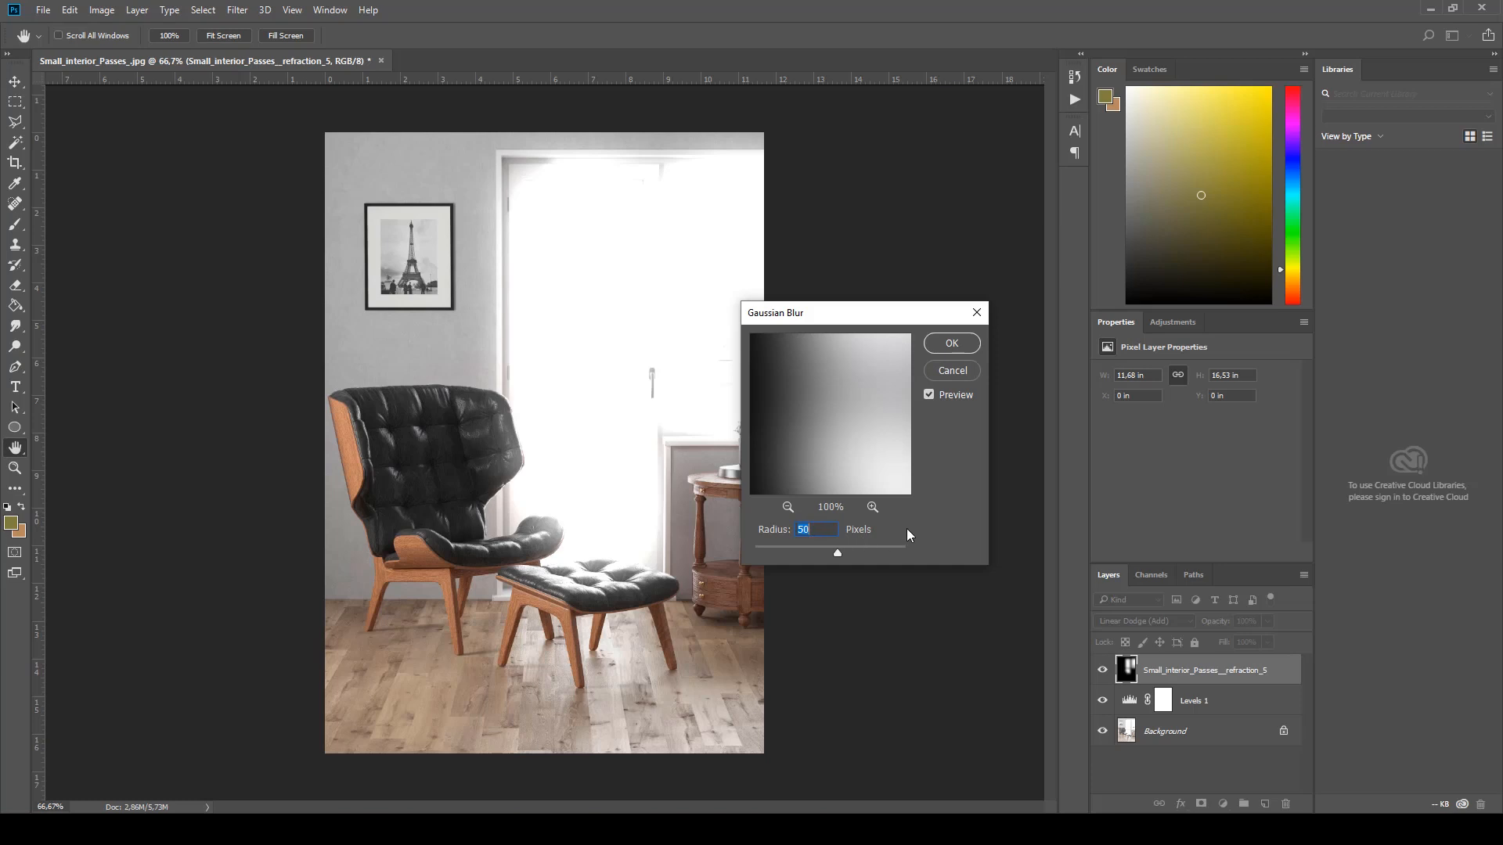
{"action": "left_click", "coordinate": [952, 342]}
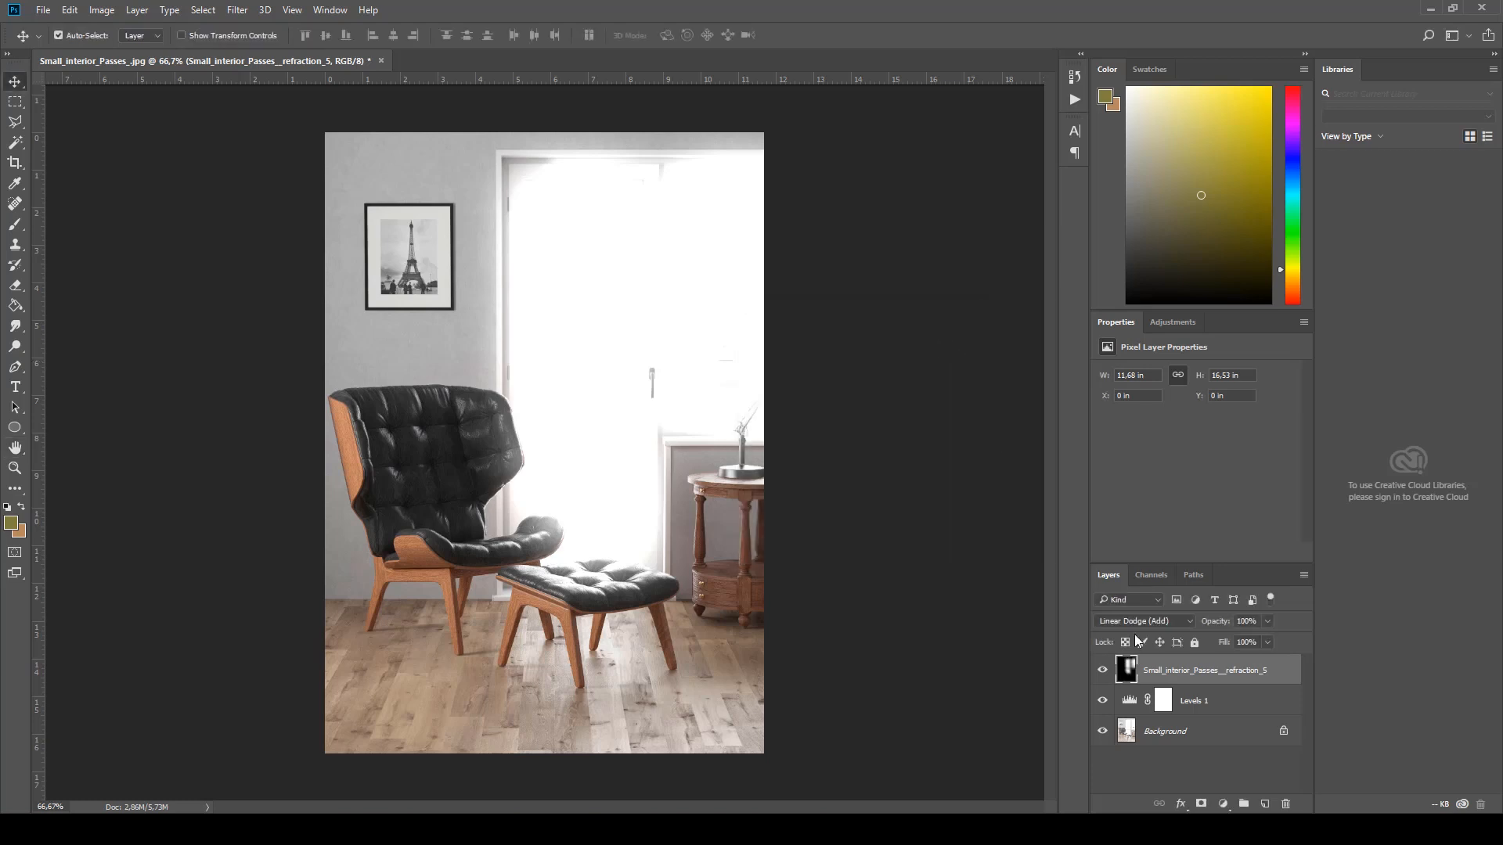
{"action": "left_click", "coordinate": [1245, 620]}
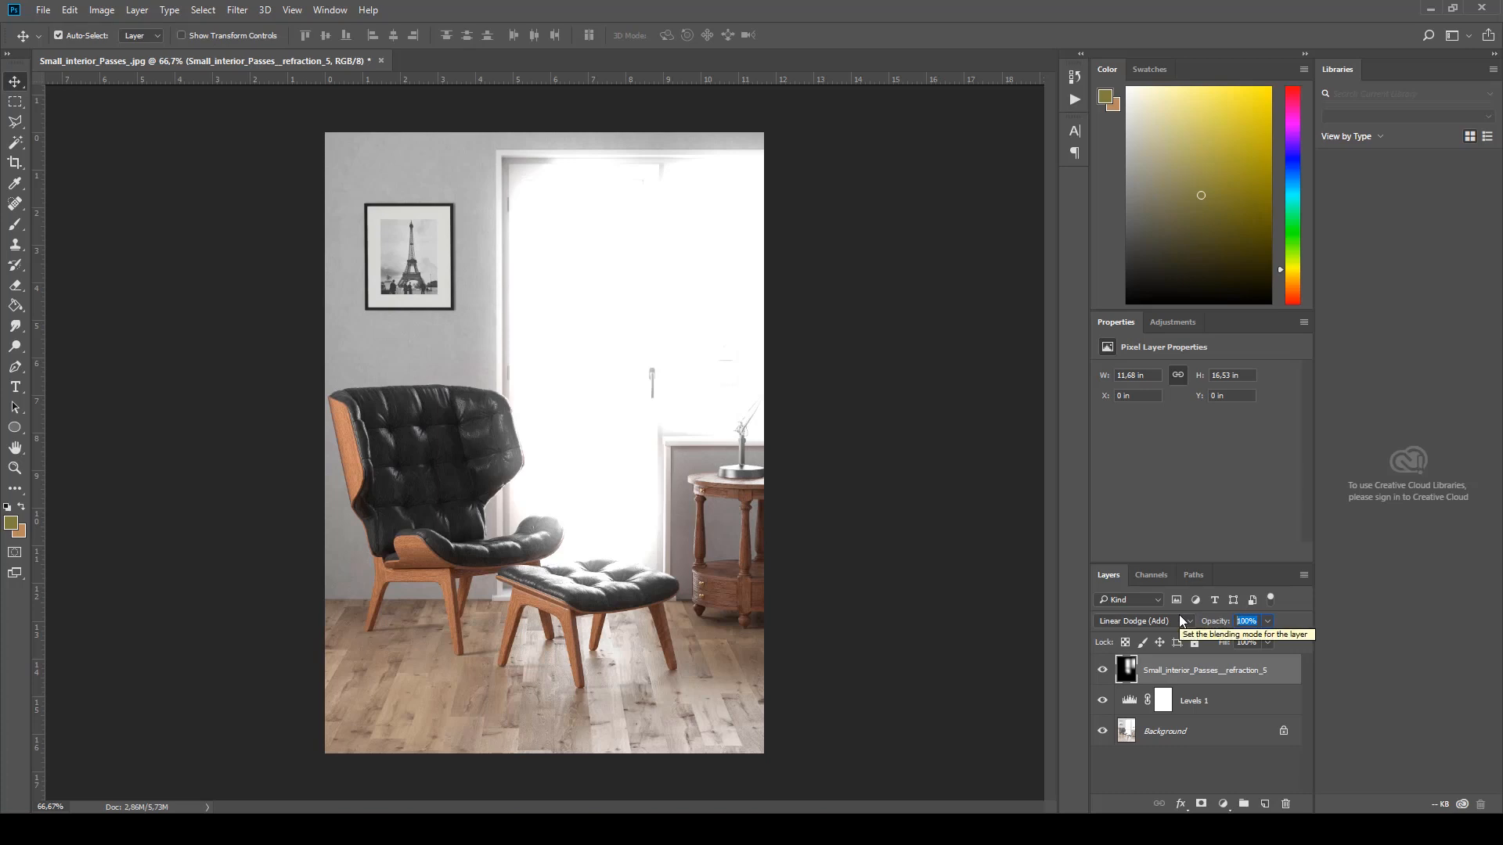
{"action": "type", "text": "1"}
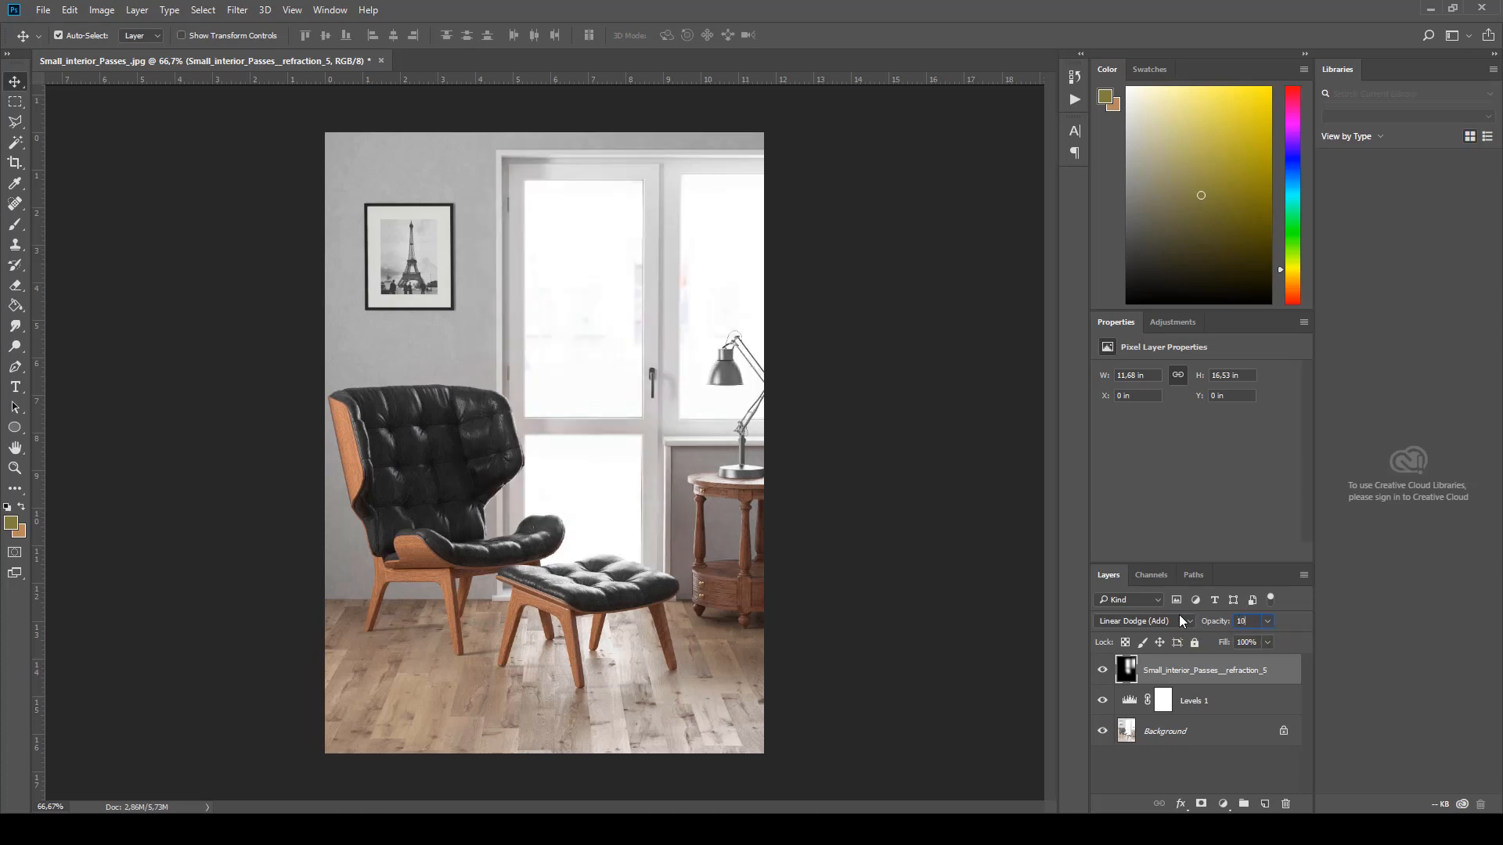
Step: Toggle the blurred refraction layer's visibility repeatedly to compare the window glow with and without it
{"action": "left_click", "coordinate": [1103, 670]}
{"action": "left_click", "coordinate": [1103, 669]}
{"action": "left_click", "coordinate": [1103, 670]}
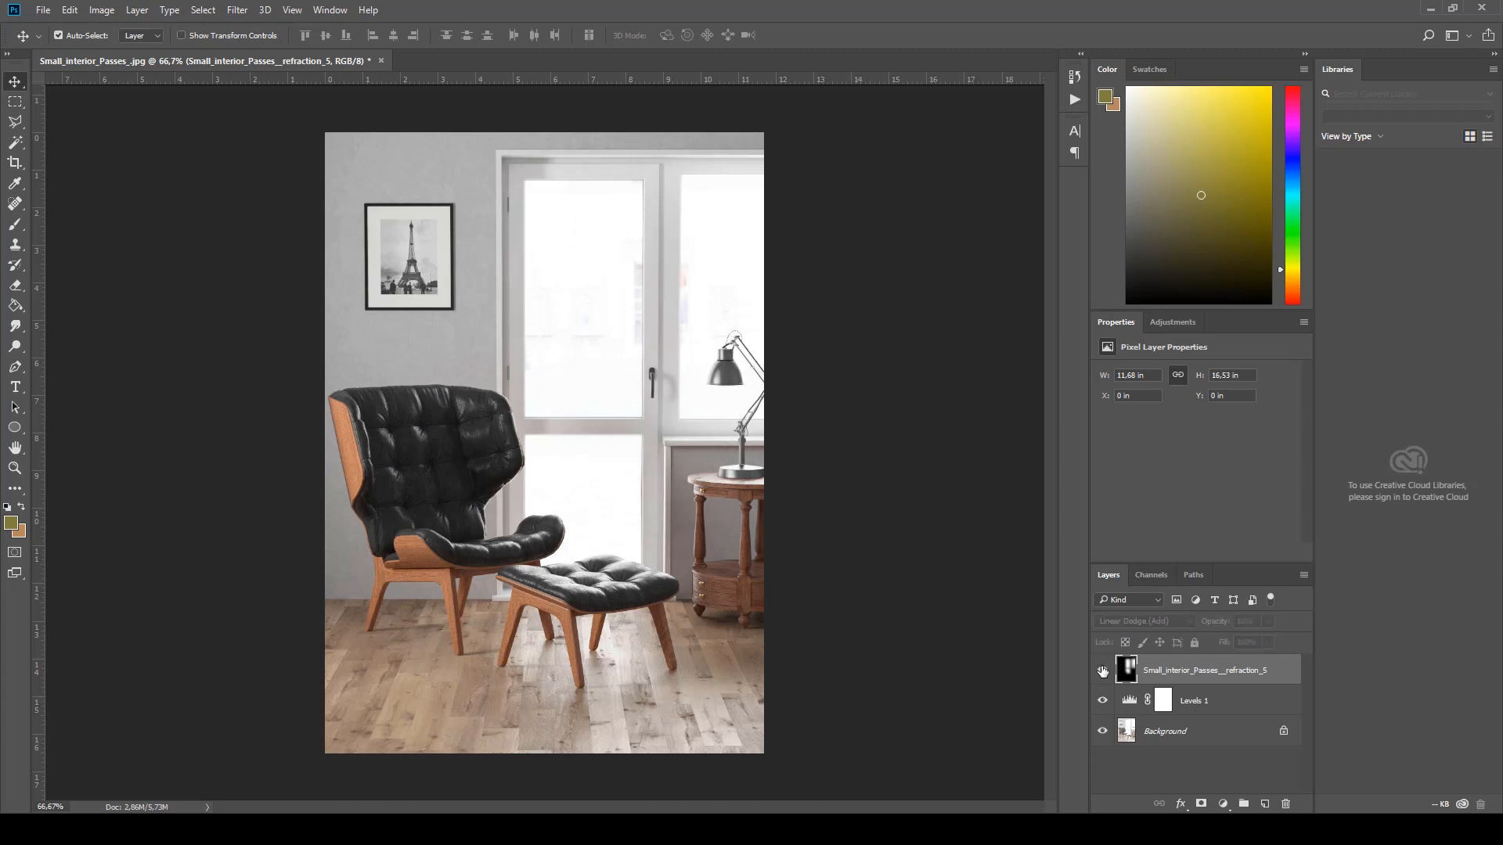
{"action": "left_click", "coordinate": [1103, 669]}
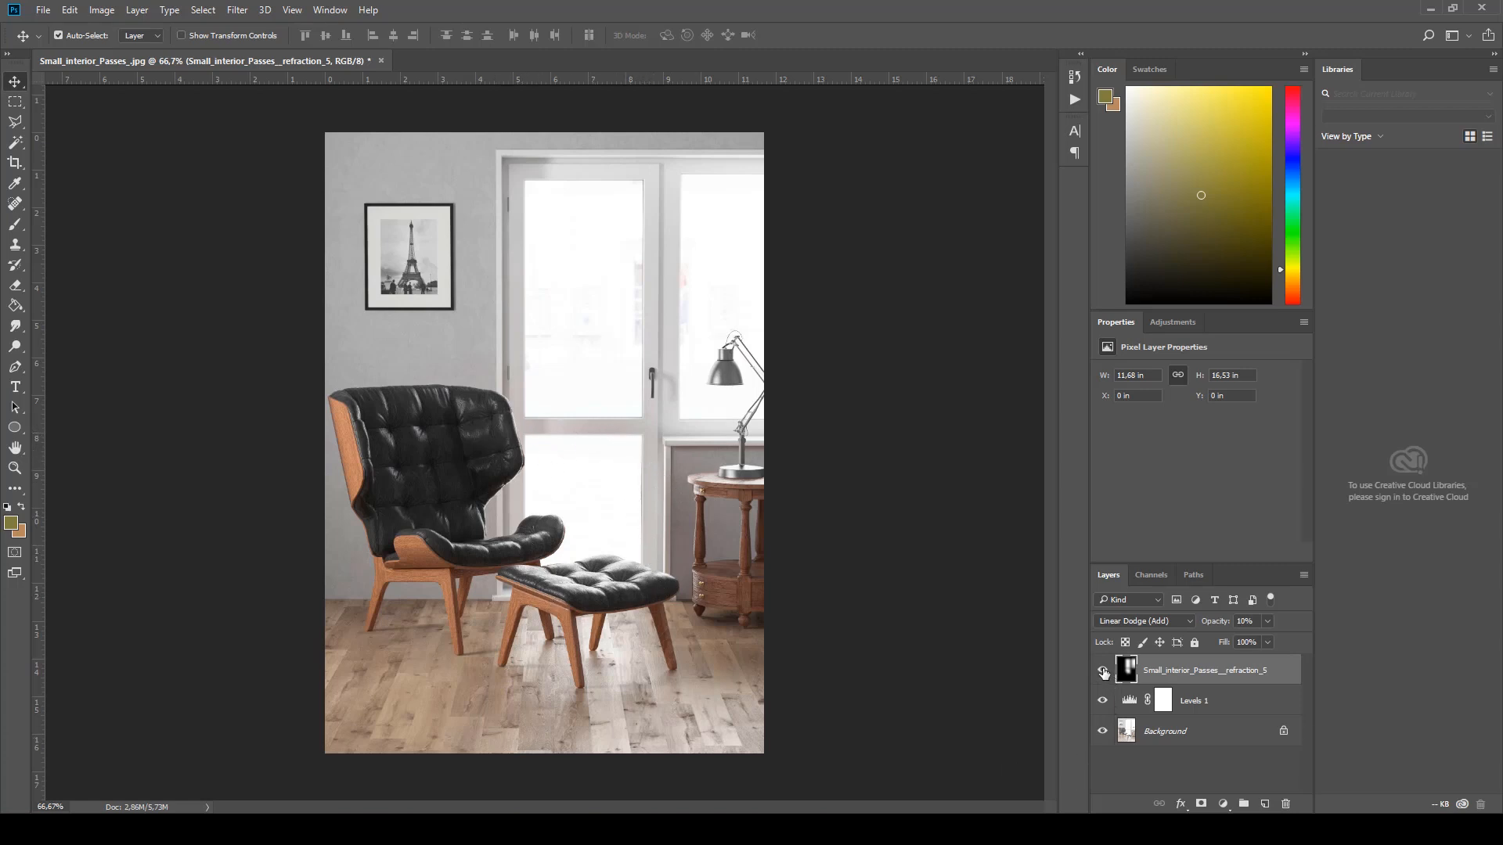
{"action": "left_click", "coordinate": [1103, 670]}
{"action": "left_click", "coordinate": [1102, 671]}
{"action": "left_click", "coordinate": [1102, 671]}
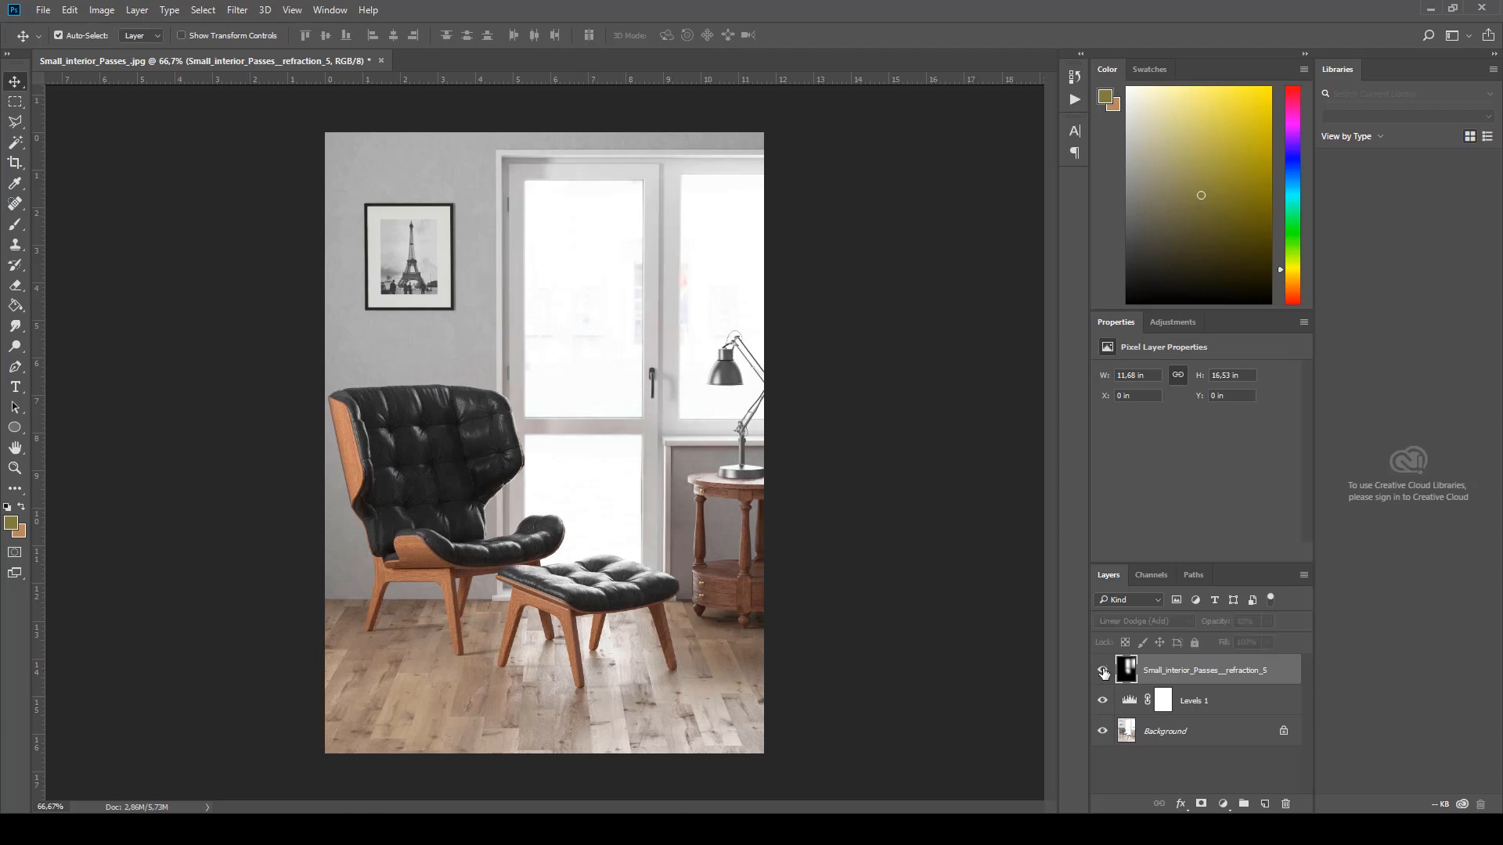
{"action": "left_click", "coordinate": [1103, 671]}
{"action": "left_click", "coordinate": [1103, 671]}
{"action": "left_click", "coordinate": [1103, 671]}
{"action": "left_click", "coordinate": [1103, 671]}
{"action": "left_click", "coordinate": [1103, 670]}
{"action": "left_click", "coordinate": [1103, 670]}
{"action": "left_click", "coordinate": [1103, 671]}
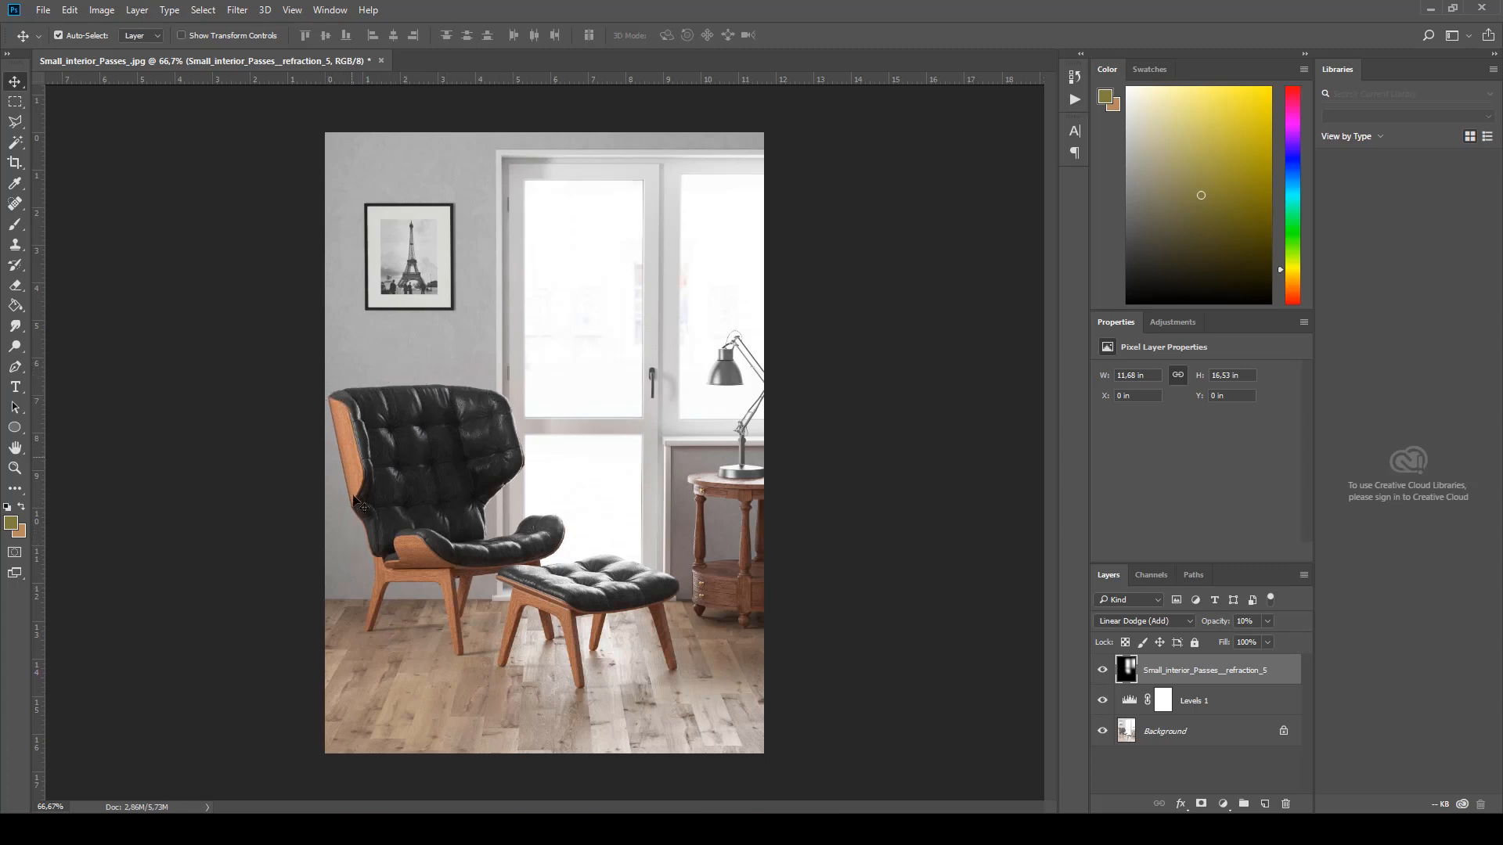
Step: Place the Small_interior_Passes__specular_6 image from the HQ render folder into the document as a new top layer
{"action": "mouse_move", "coordinate": [479, 829]}
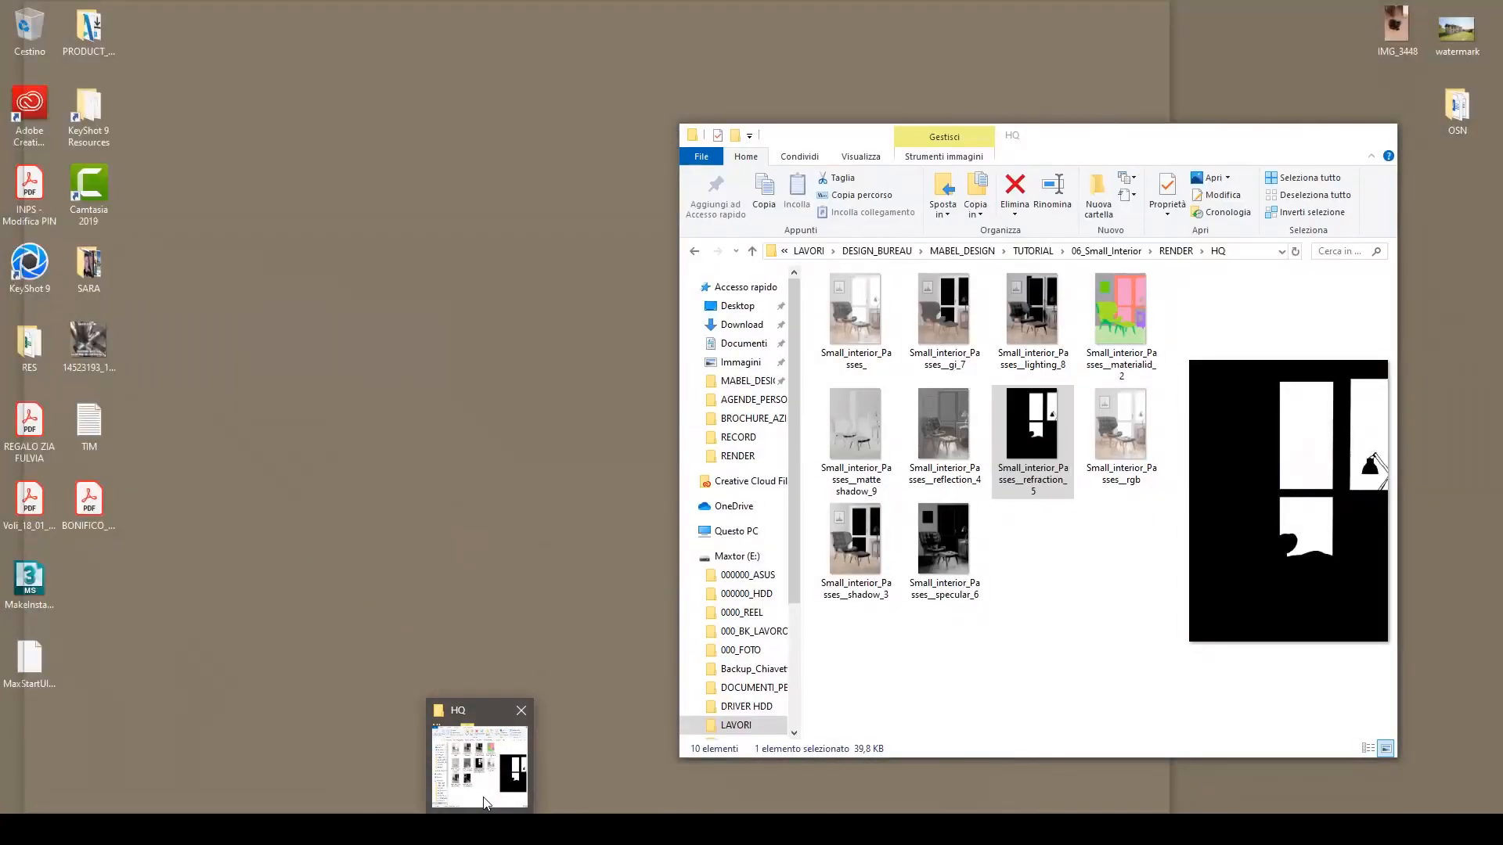
{"action": "left_click", "coordinate": [483, 800]}
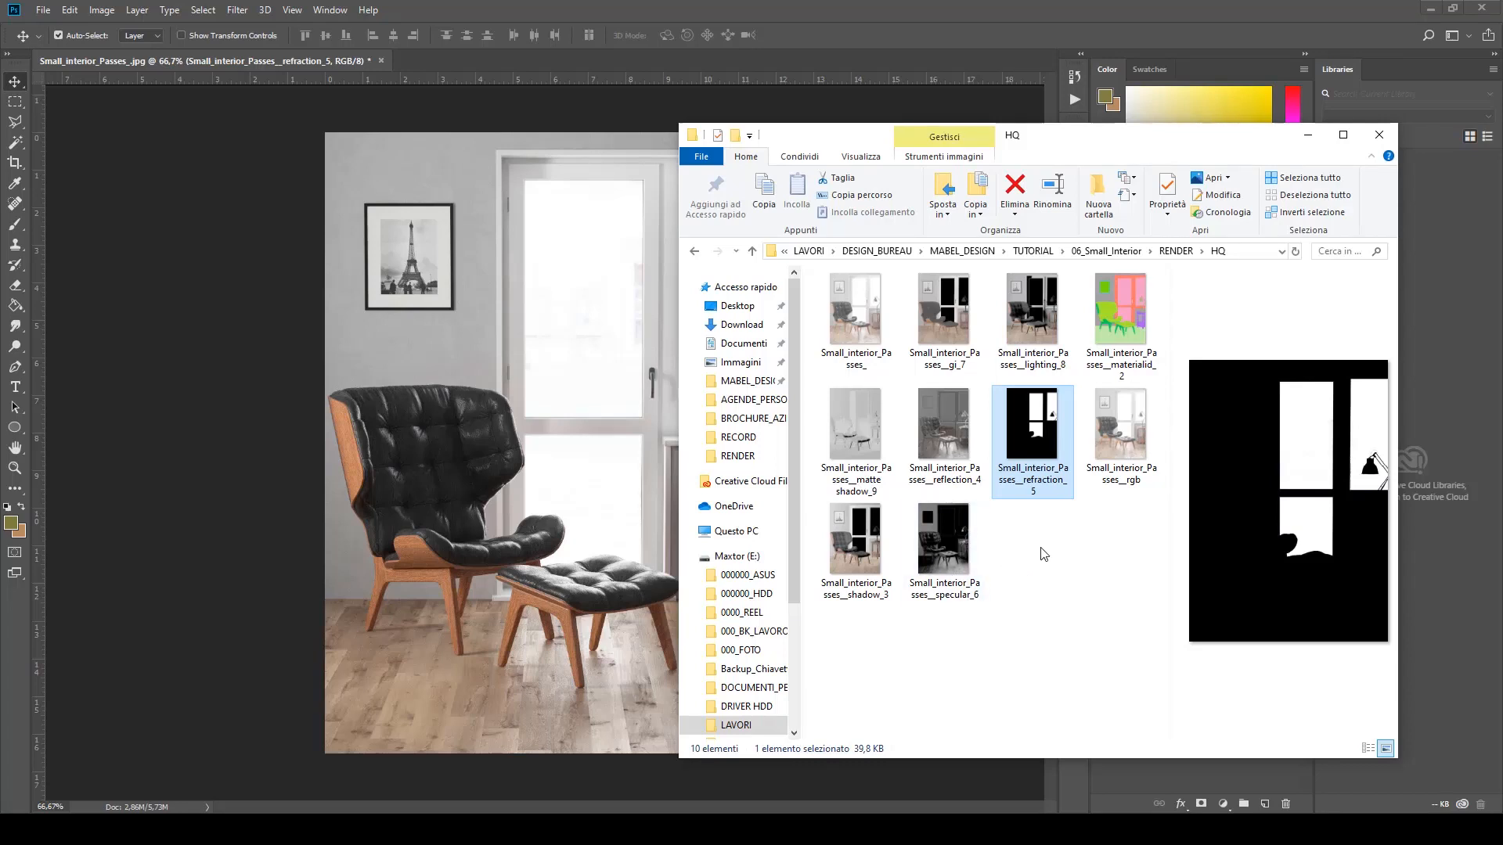
{"action": "left_click", "coordinate": [964, 576]}
{"action": "left_click_drag", "start_coordinate": [947, 552], "coordinate": [573, 434]}
{"action": "key", "text": "Return"}
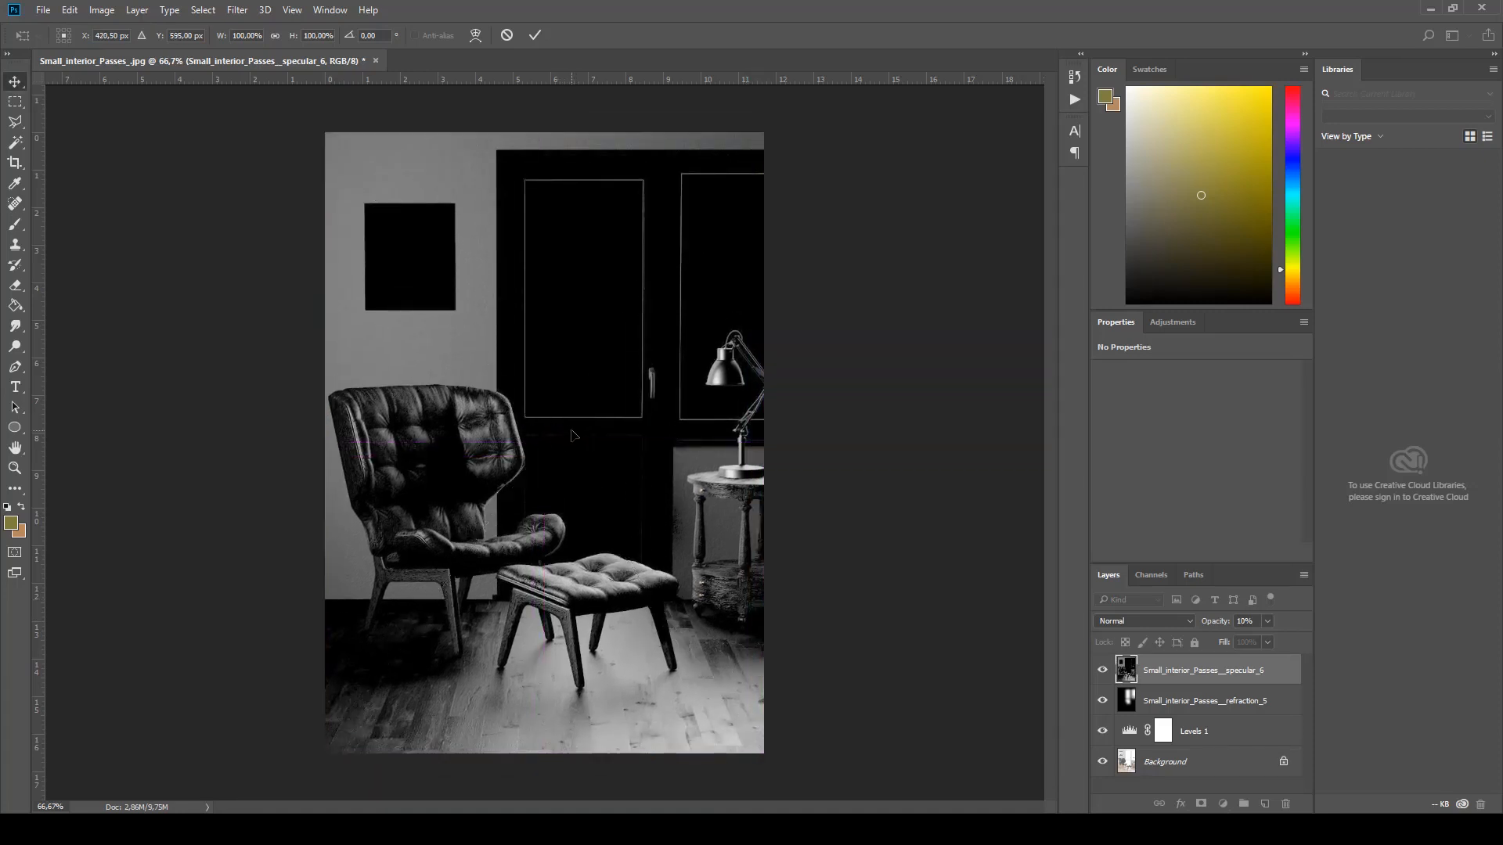
Step: Try the Overlay blend mode on the specular layer and toggle its visibility to compare the effect
{"action": "left_click", "coordinate": [1163, 621]}
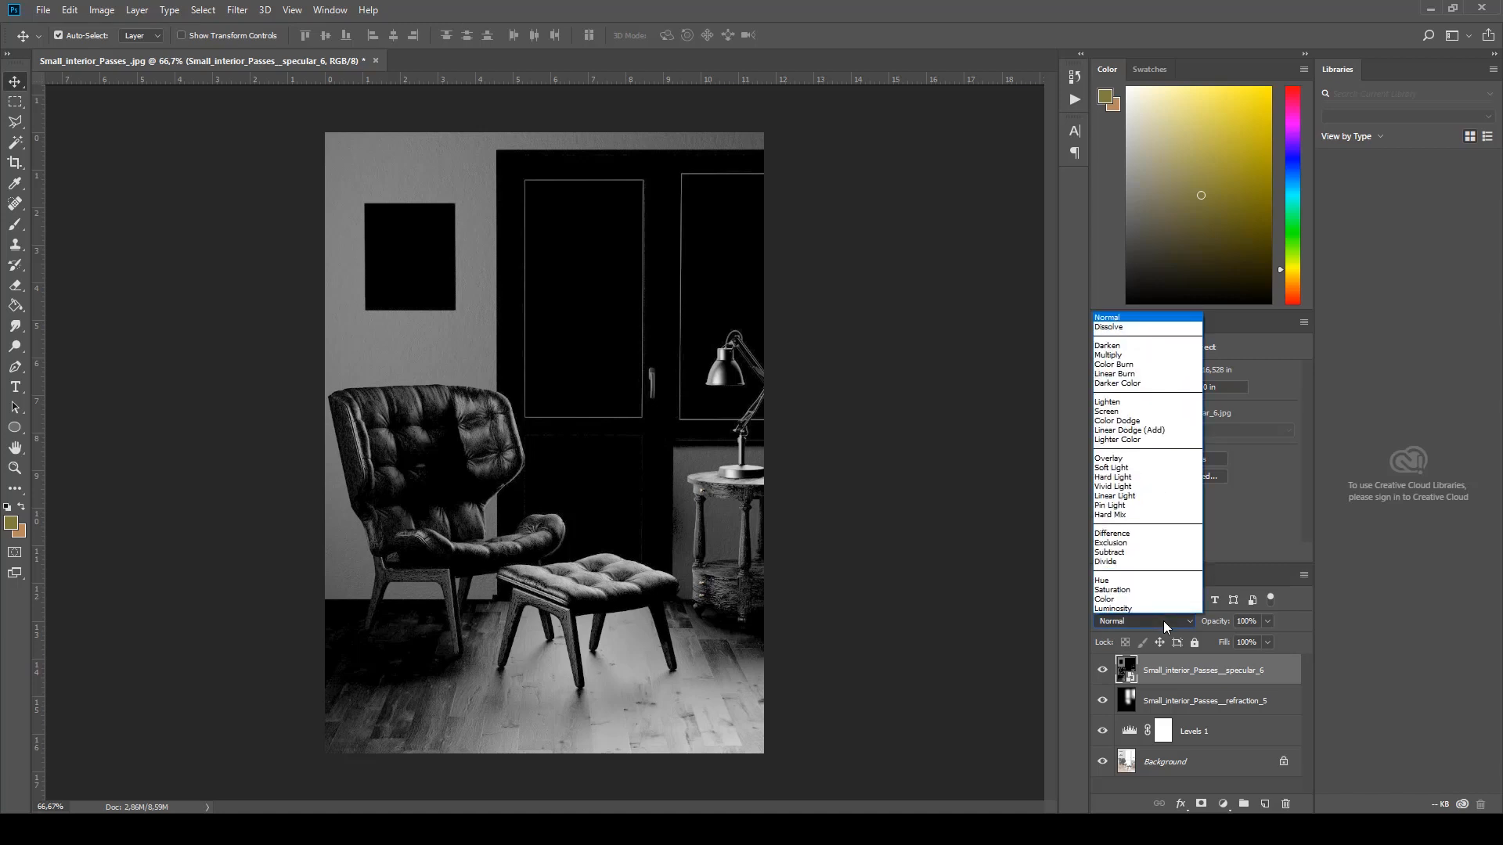
{"action": "left_click", "coordinate": [1158, 458]}
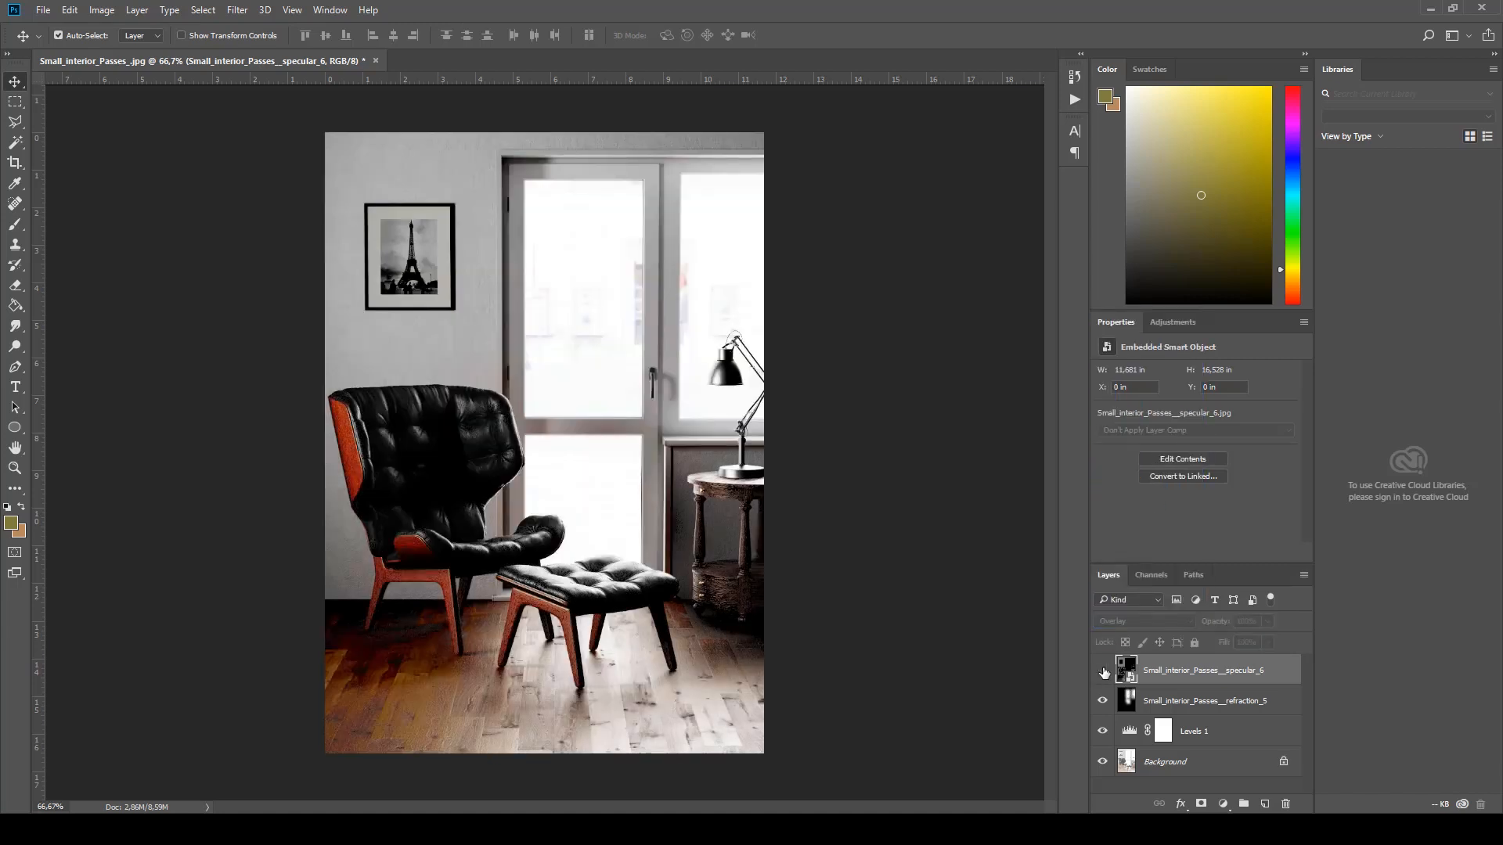
{"action": "left_click", "coordinate": [1100, 670]}
{"action": "left_click", "coordinate": [1103, 671]}
Step: Set the specular layer's blend mode to Screen and toggle its visibility to compare the reflections
{"action": "left_click", "coordinate": [1157, 624]}
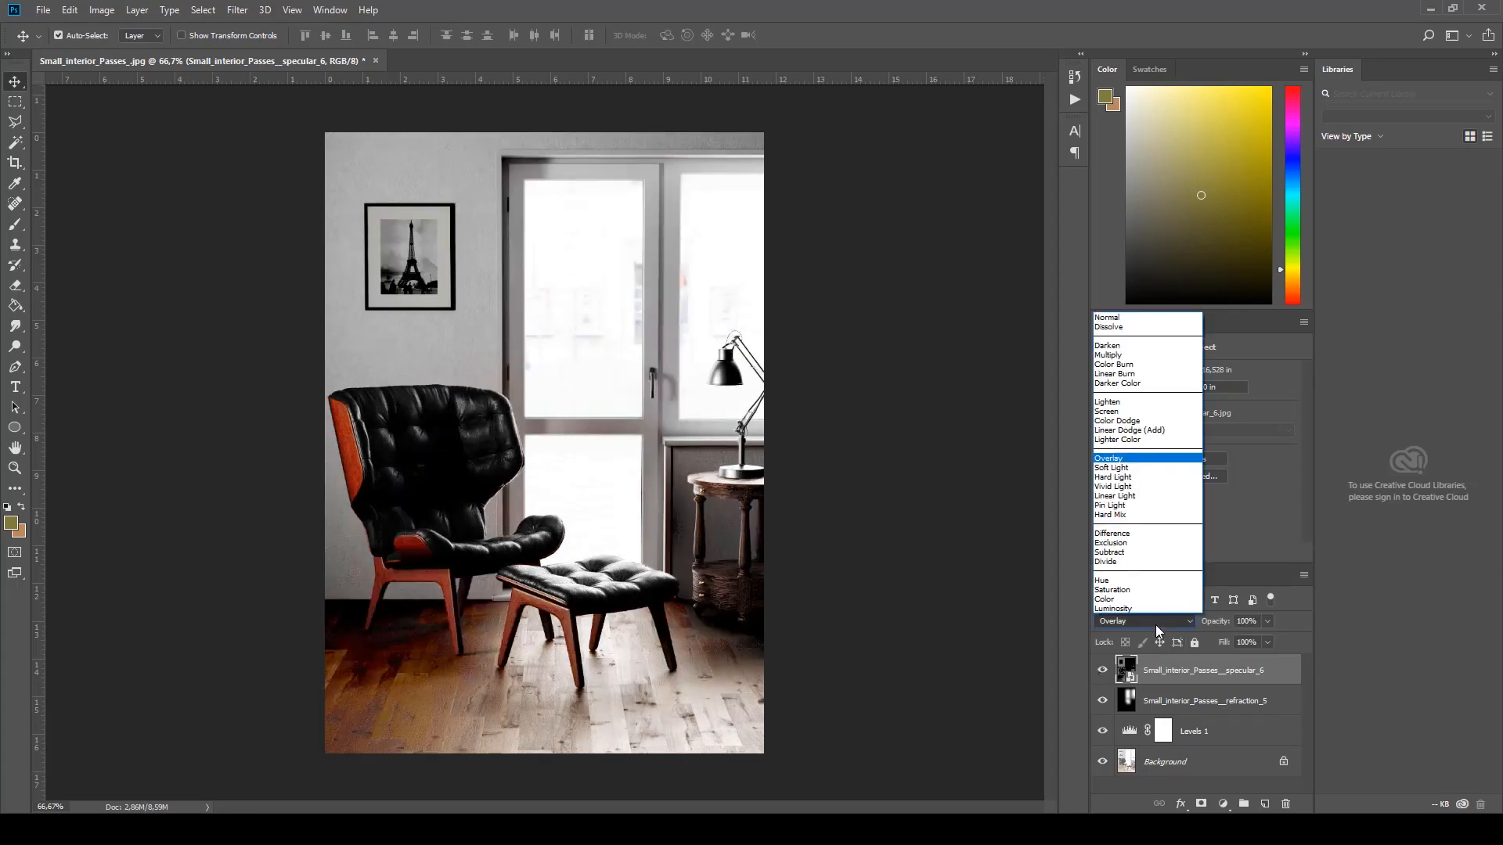
{"action": "left_click", "coordinate": [1107, 411]}
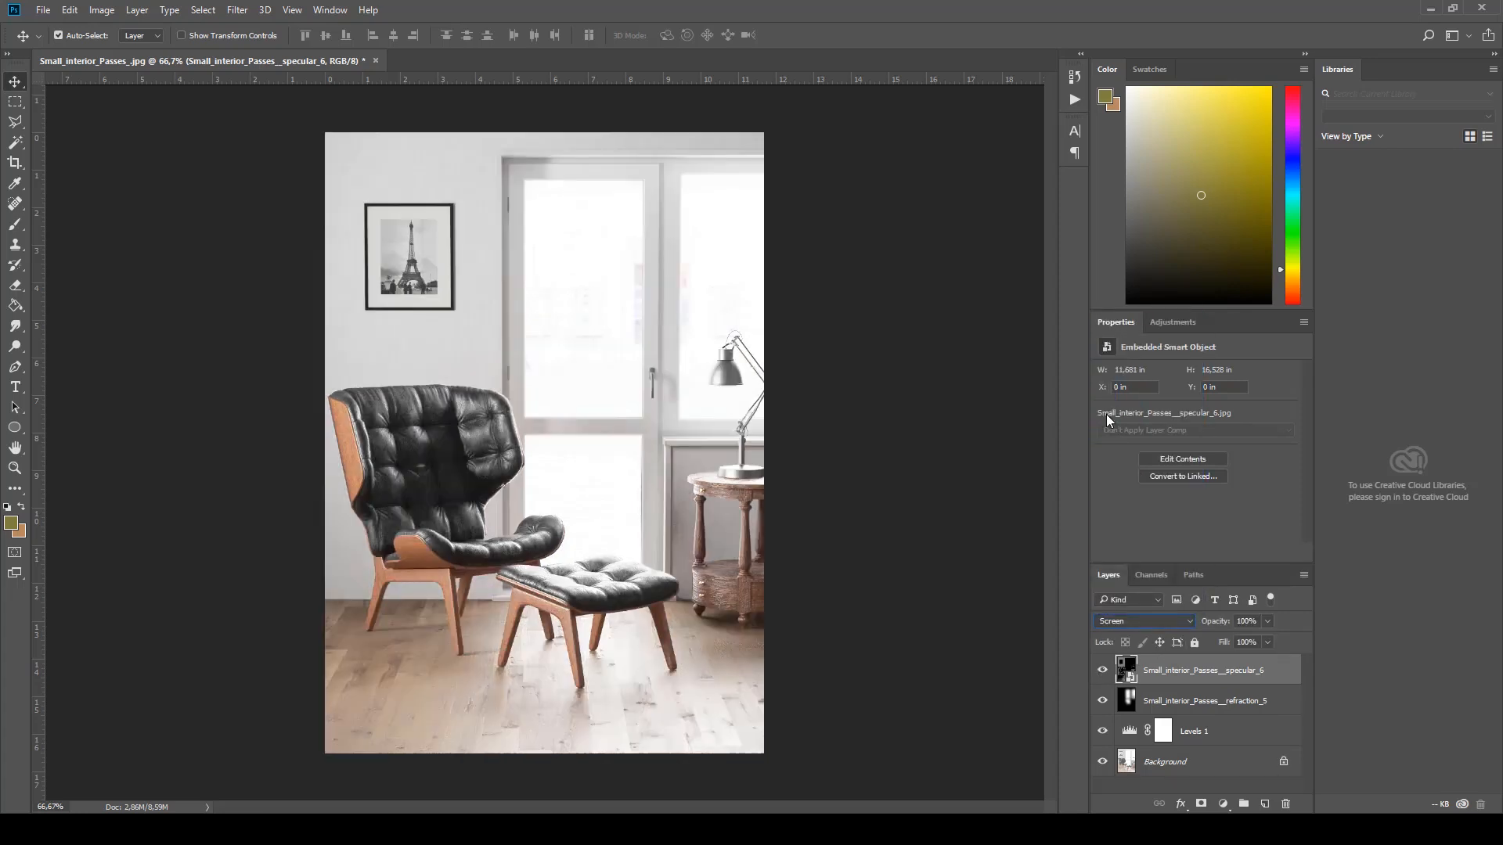
{"action": "left_click", "coordinate": [1101, 671]}
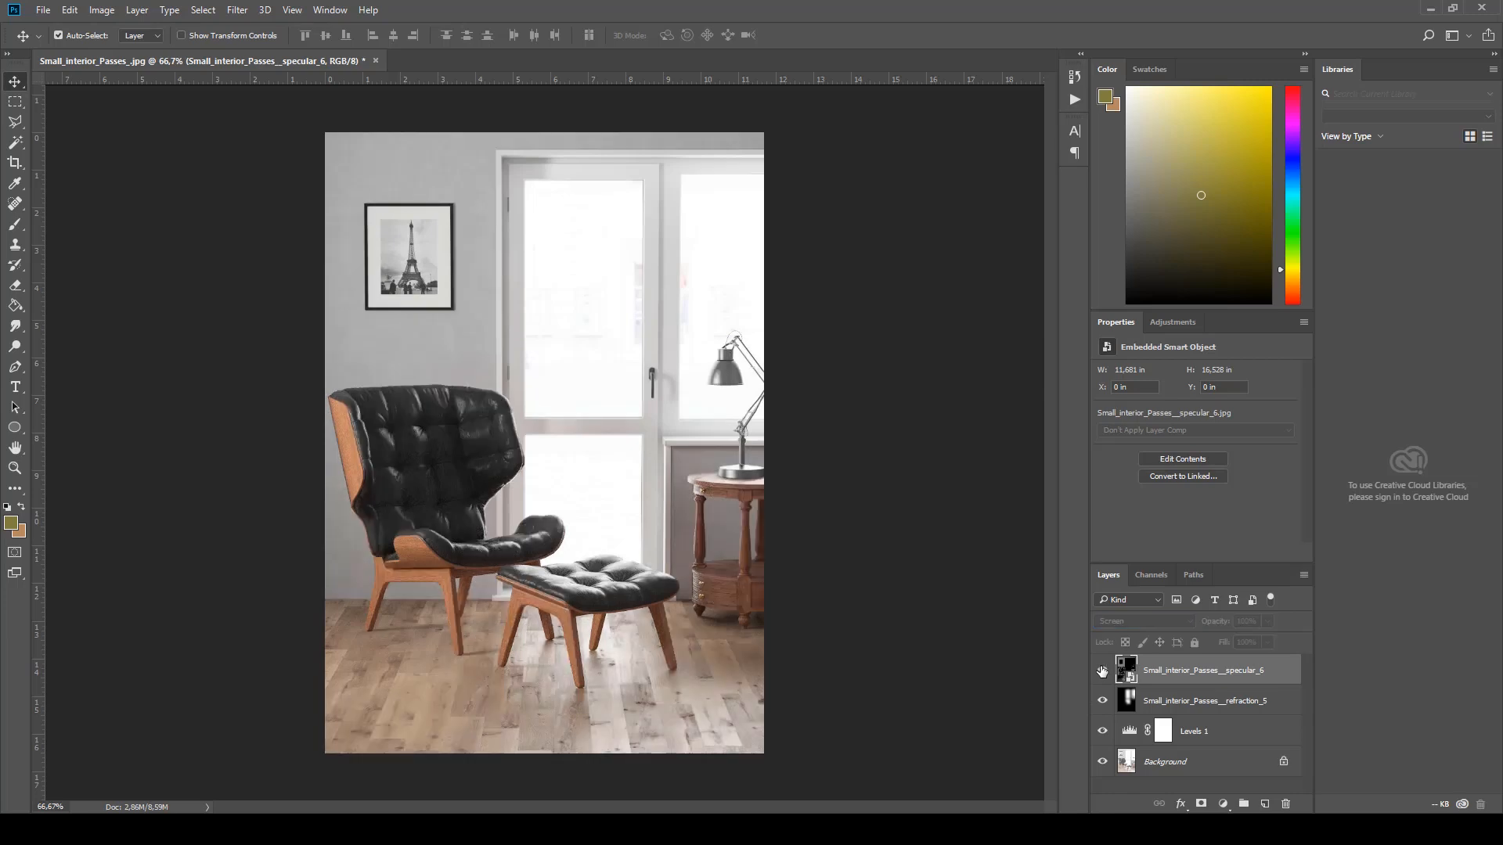
{"action": "left_click", "coordinate": [1101, 671]}
{"action": "left_click", "coordinate": [1102, 672]}
{"action": "left_click", "coordinate": [1102, 672]}
{"action": "left_click", "coordinate": [1101, 671]}
{"action": "left_click", "coordinate": [1101, 671]}
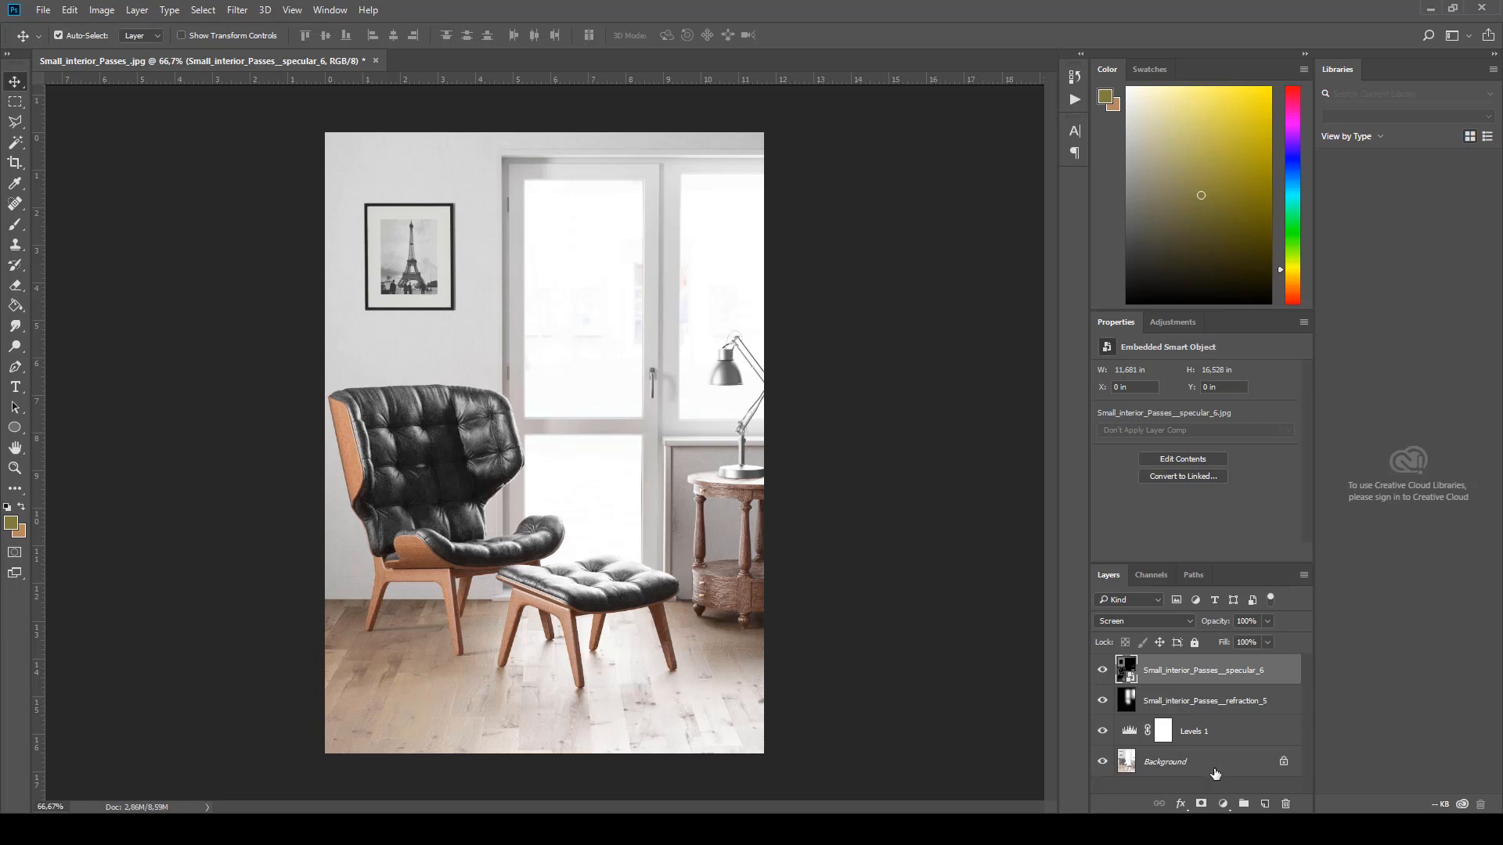
Step: Rasterize the specular layer and add a white layer mask to it
{"action": "right_click", "coordinate": [1149, 670]}
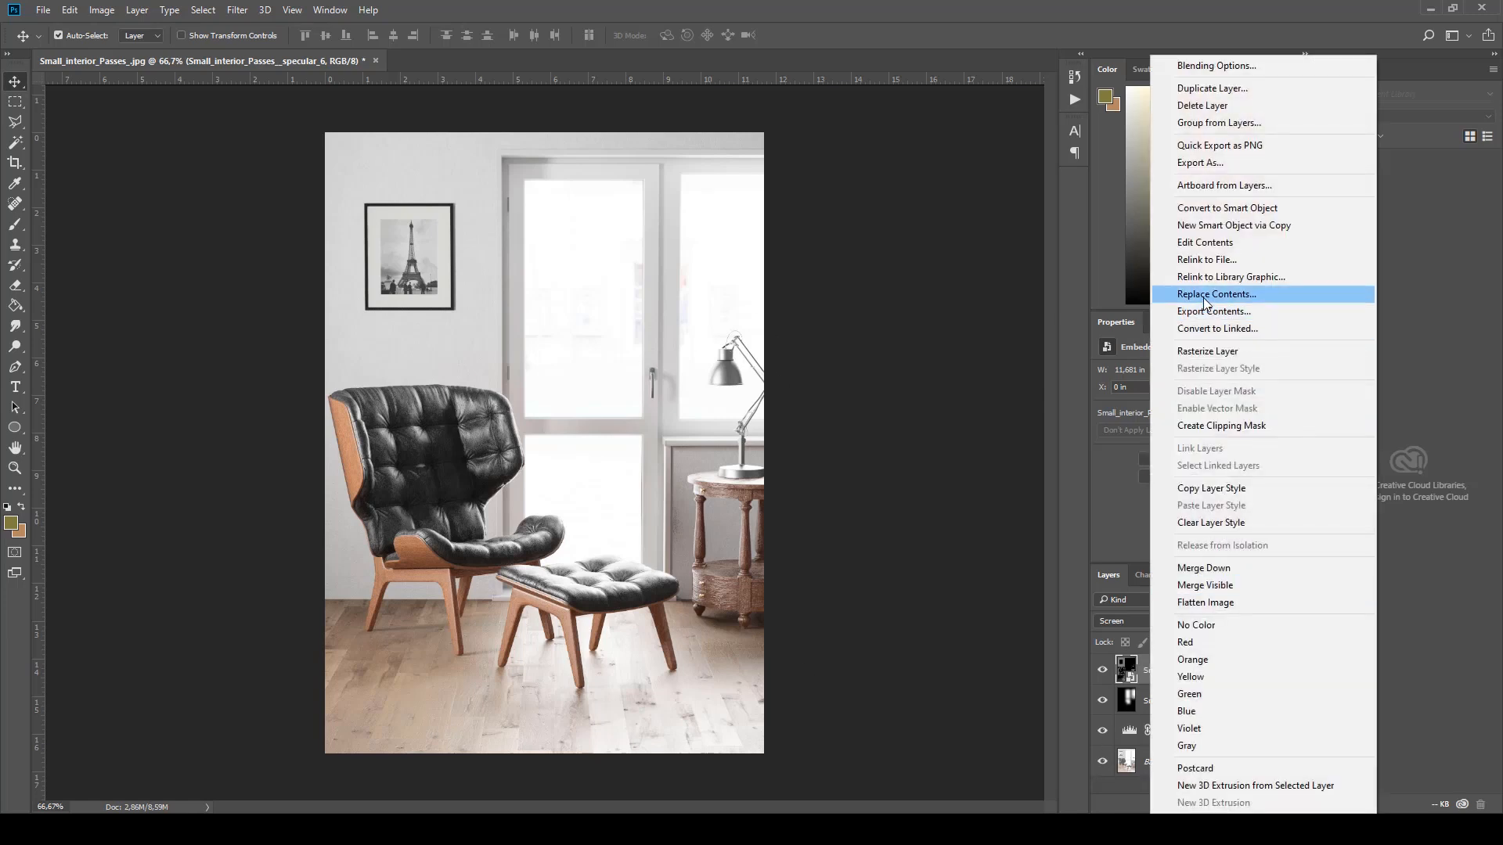
{"action": "left_click", "coordinate": [1216, 351]}
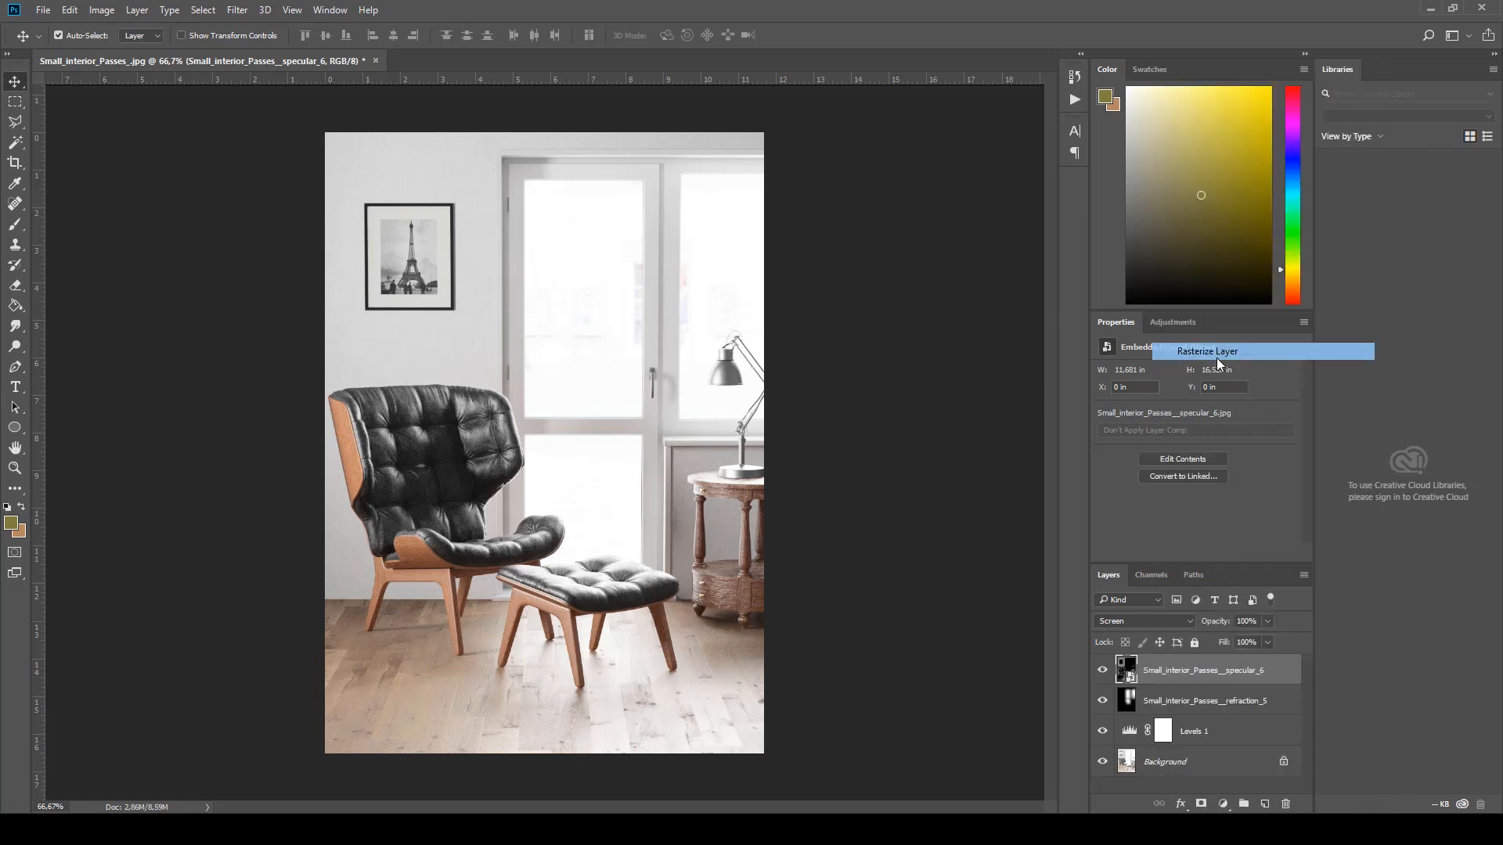
{"action": "left_click", "coordinate": [1199, 805]}
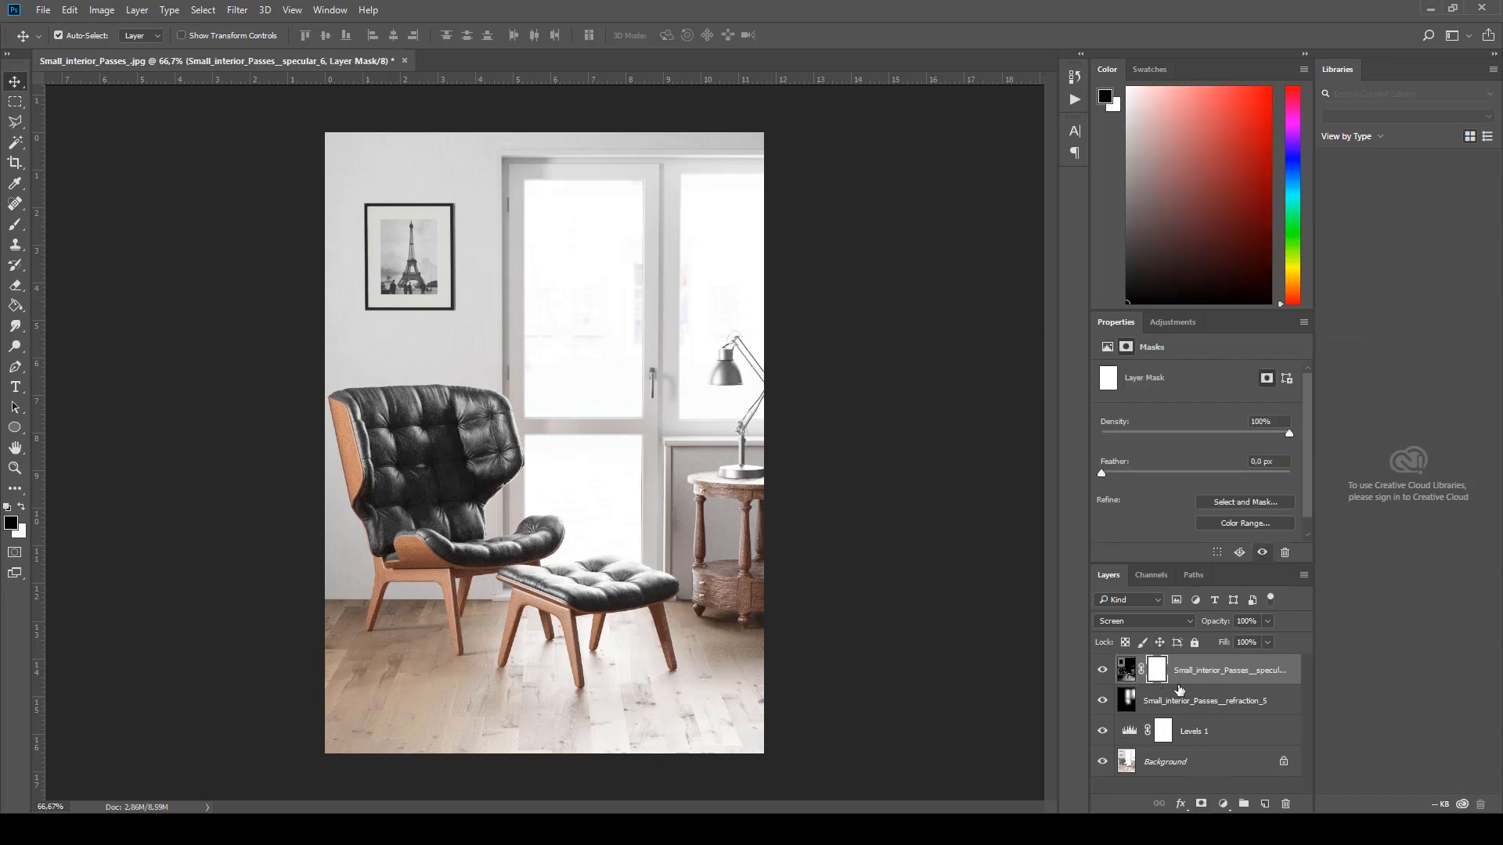
Step: Paint black on the specular layer's mask with a 464 px soft brush over the wall, door and side table, setting brush smoothing to 0%
{"action": "key", "text": "b"}
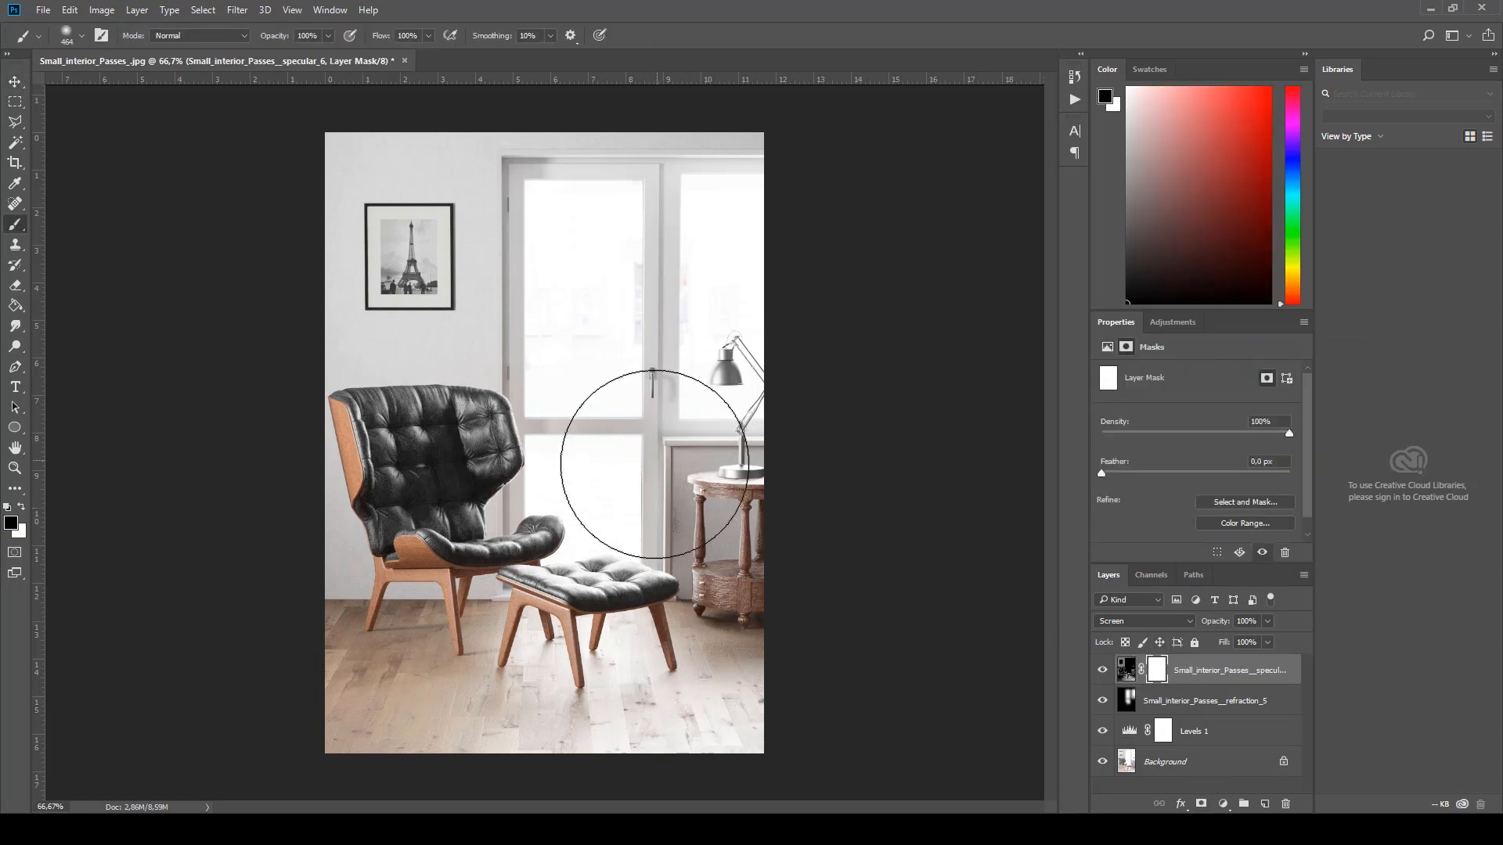
{"action": "left_click", "coordinate": [756, 510]}
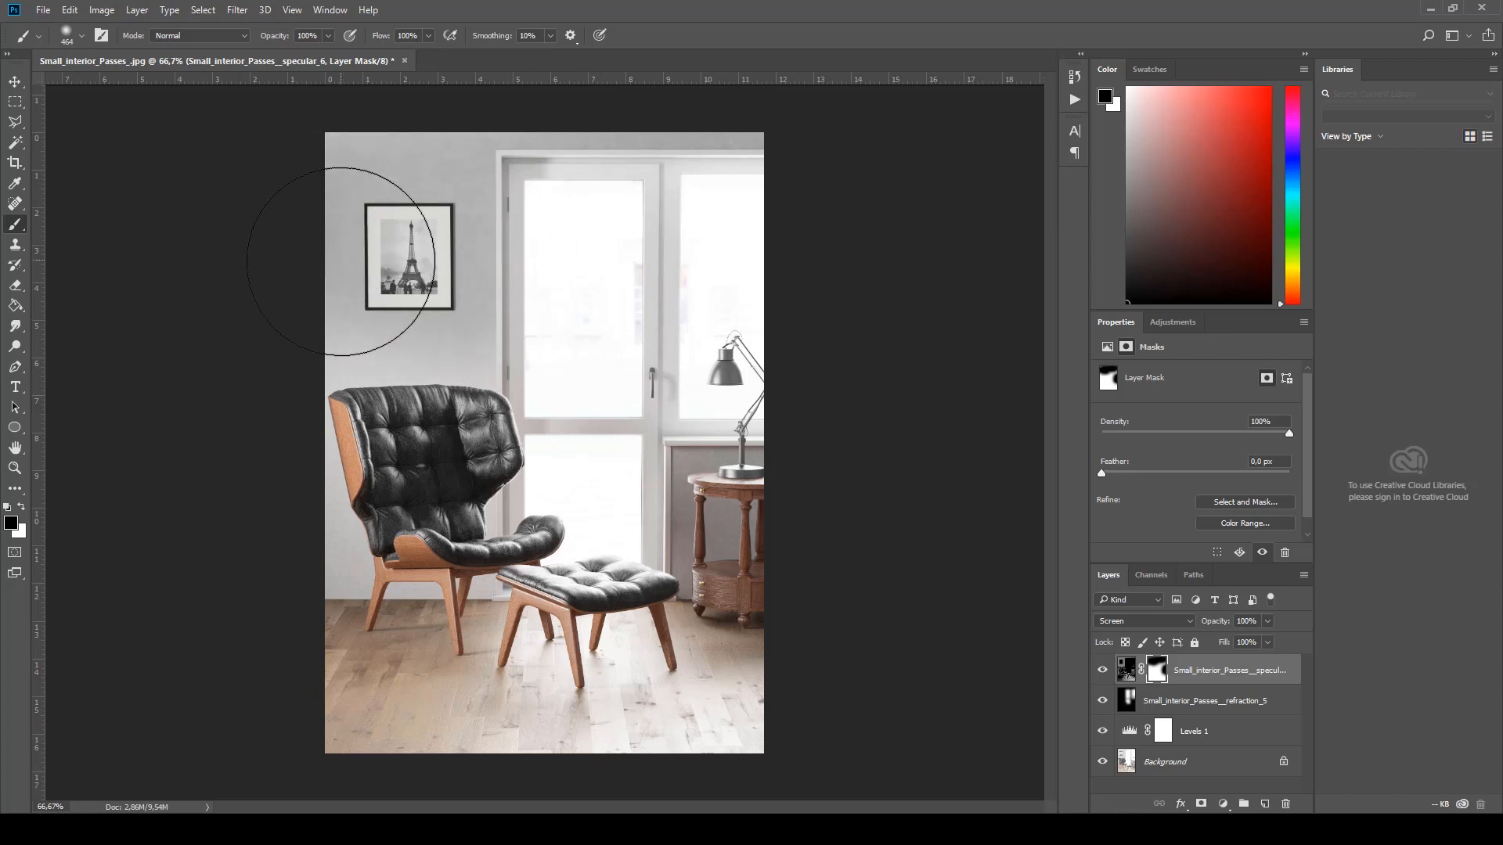
{"action": "right_click", "coordinate": [557, 305]}
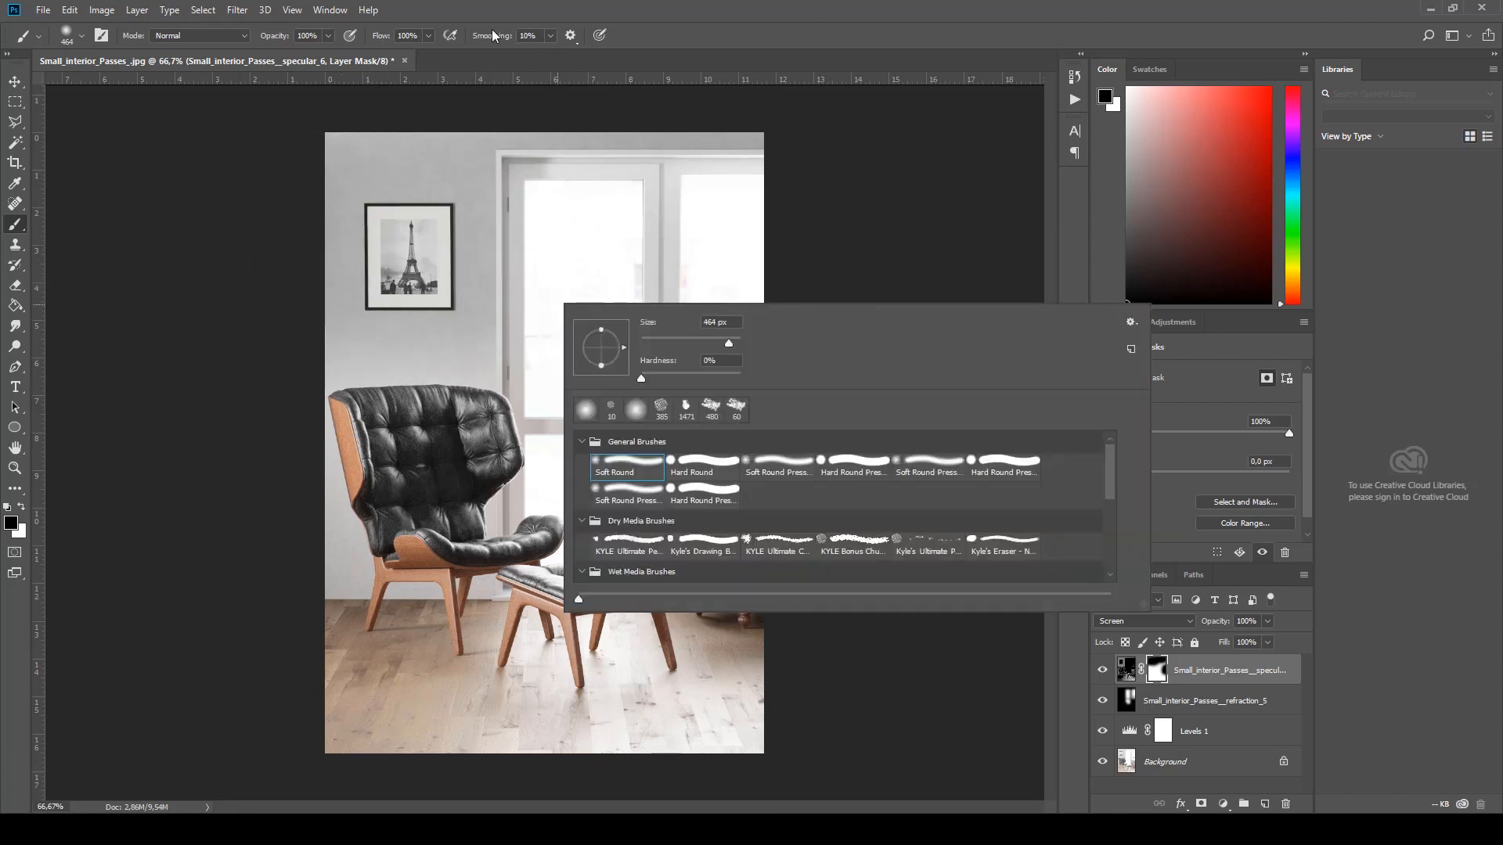
{"action": "left_click", "coordinate": [551, 37]}
{"action": "left_click_drag", "start_coordinate": [551, 55], "coordinate": [538, 59]}
{"action": "left_click", "coordinate": [674, 218]}
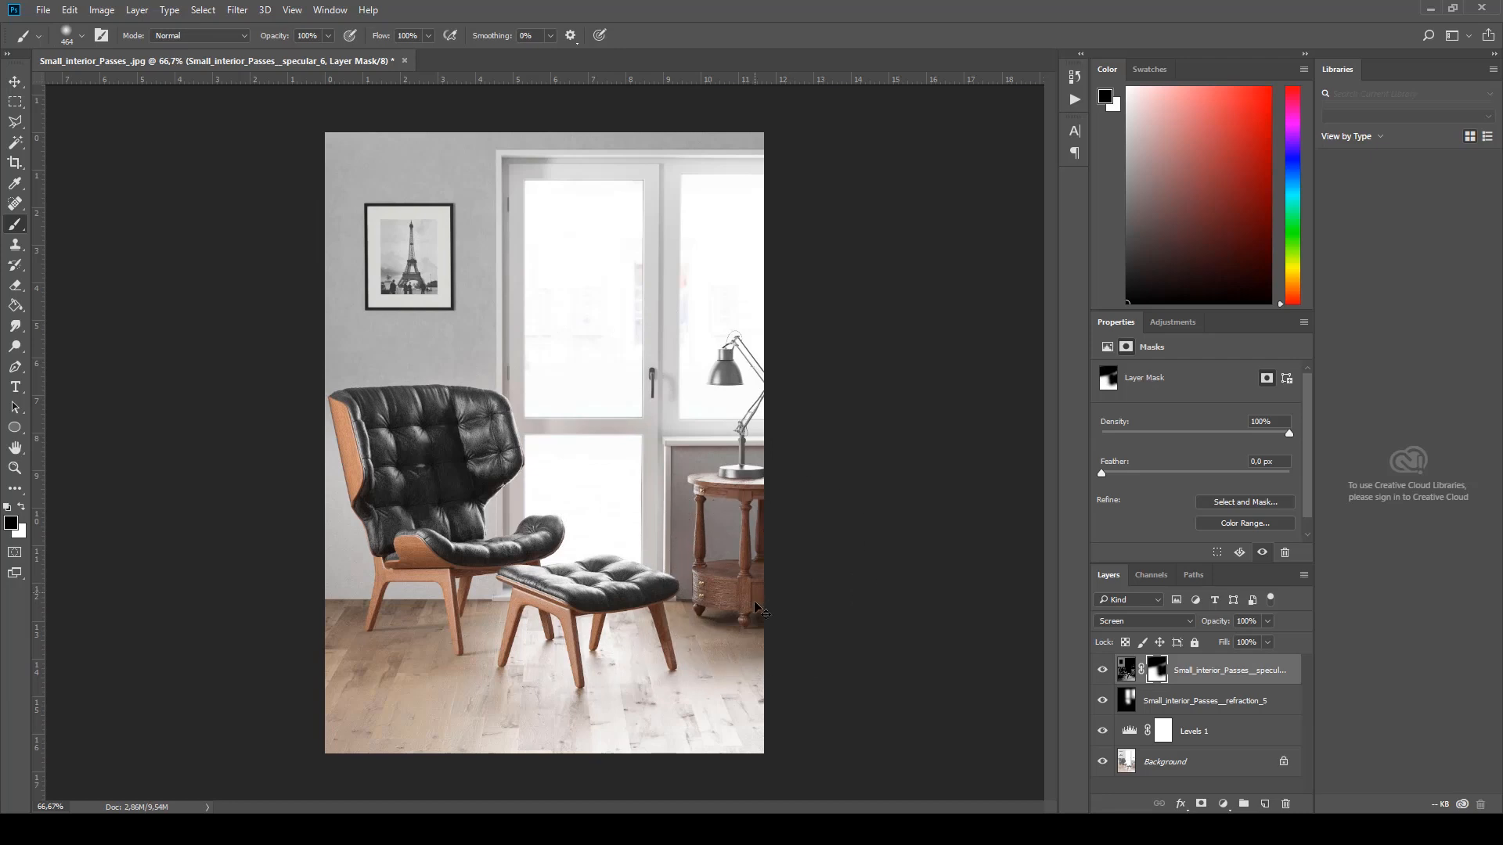
{"action": "key", "text": "v"}
{"action": "right_click", "coordinate": [722, 630]}
{"action": "left_click", "coordinate": [655, 652]}
{"action": "right_click", "coordinate": [619, 674]}
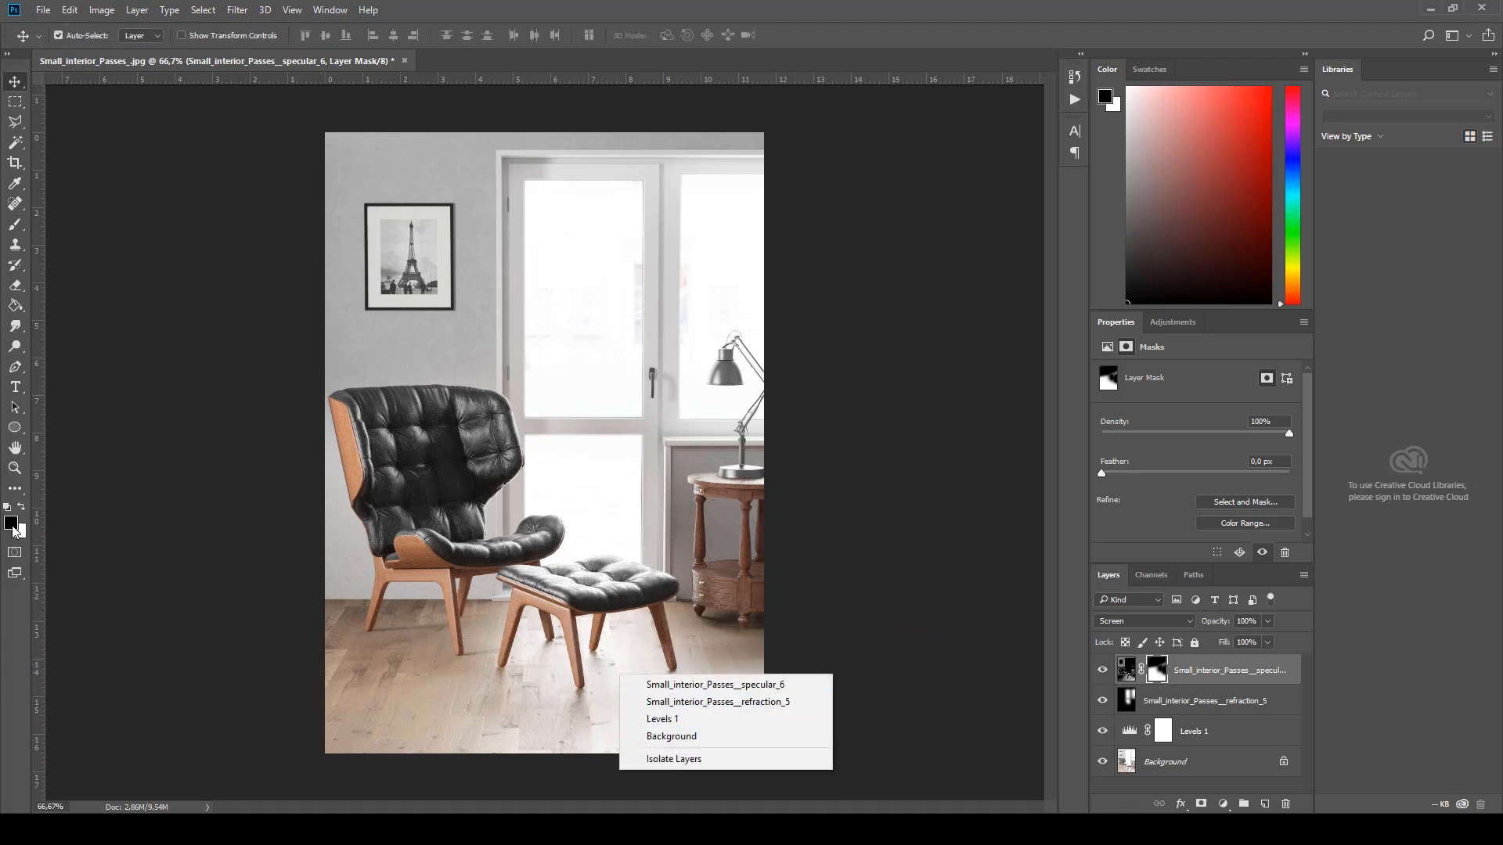
{"action": "right_click", "coordinate": [597, 585]}
{"action": "right_click", "coordinate": [590, 472]}
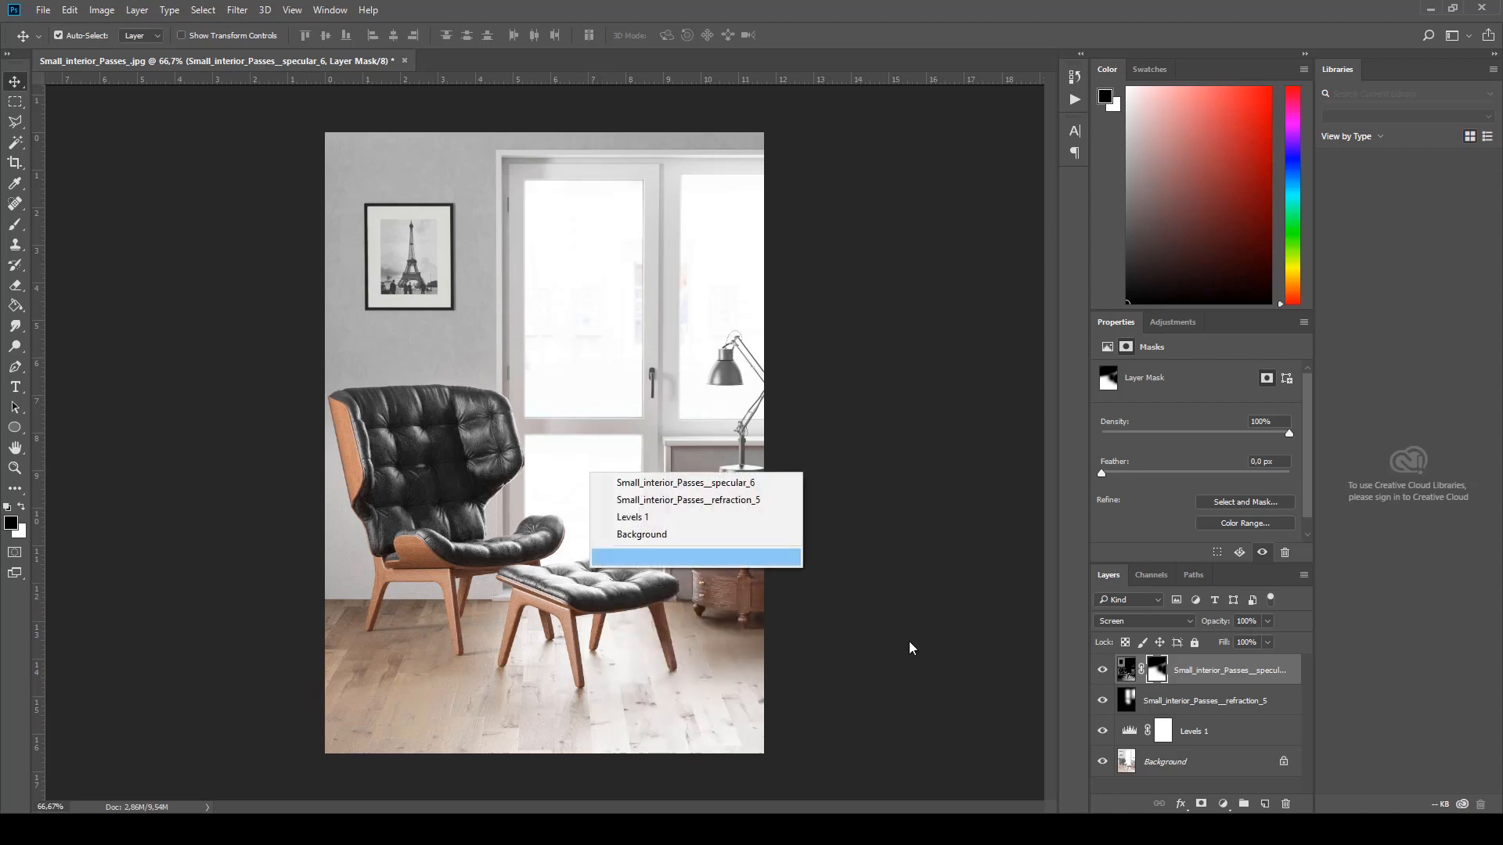
{"action": "left_click", "coordinate": [690, 681]}
{"action": "right_click", "coordinate": [616, 508]}
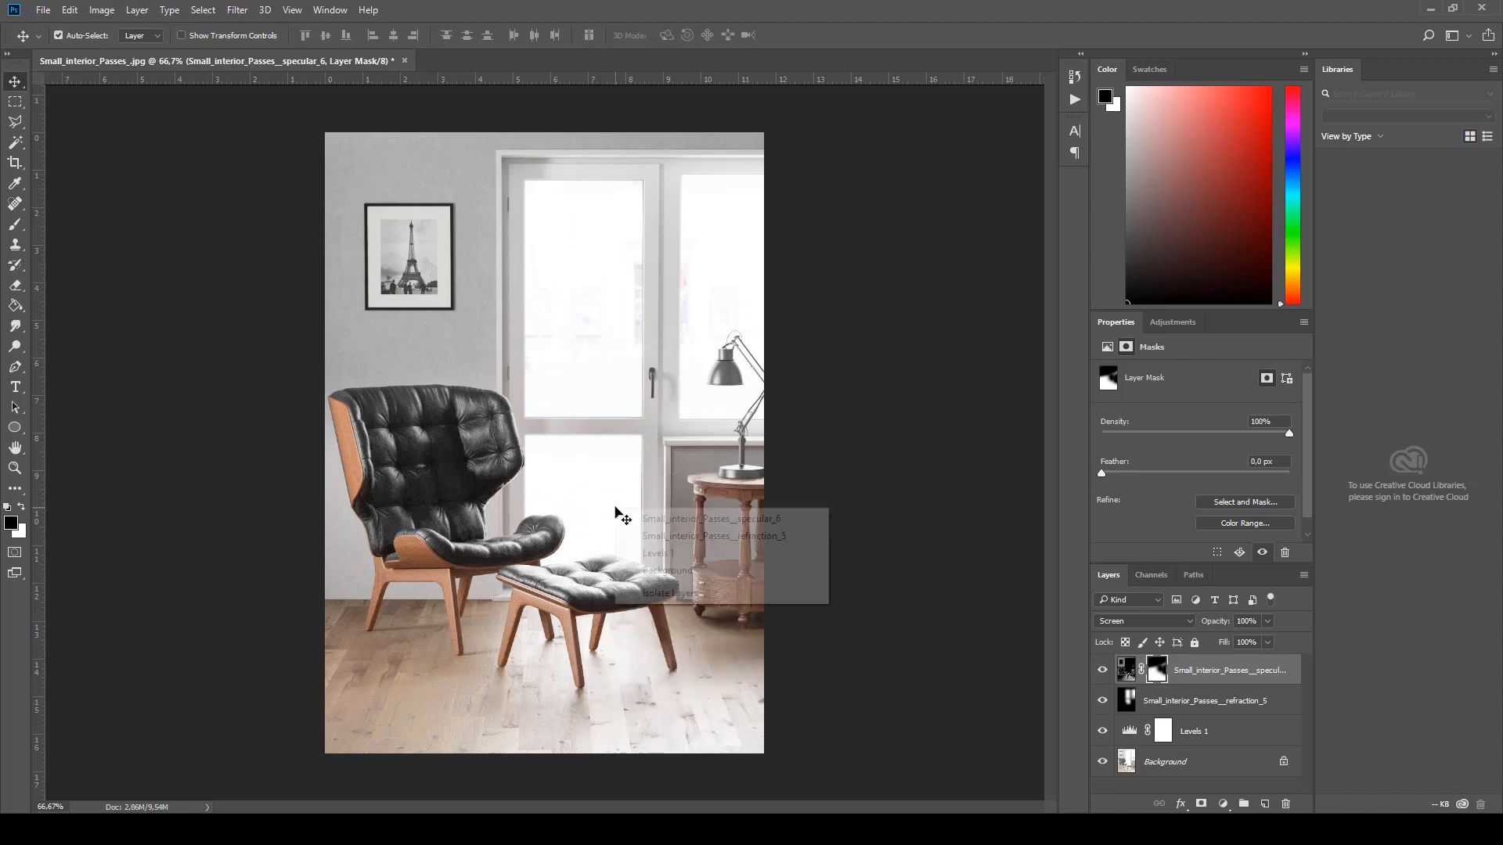
{"action": "left_click", "coordinate": [16, 232]}
{"action": "right_click", "coordinate": [522, 439]}
{"action": "left_click", "coordinate": [12, 265]}
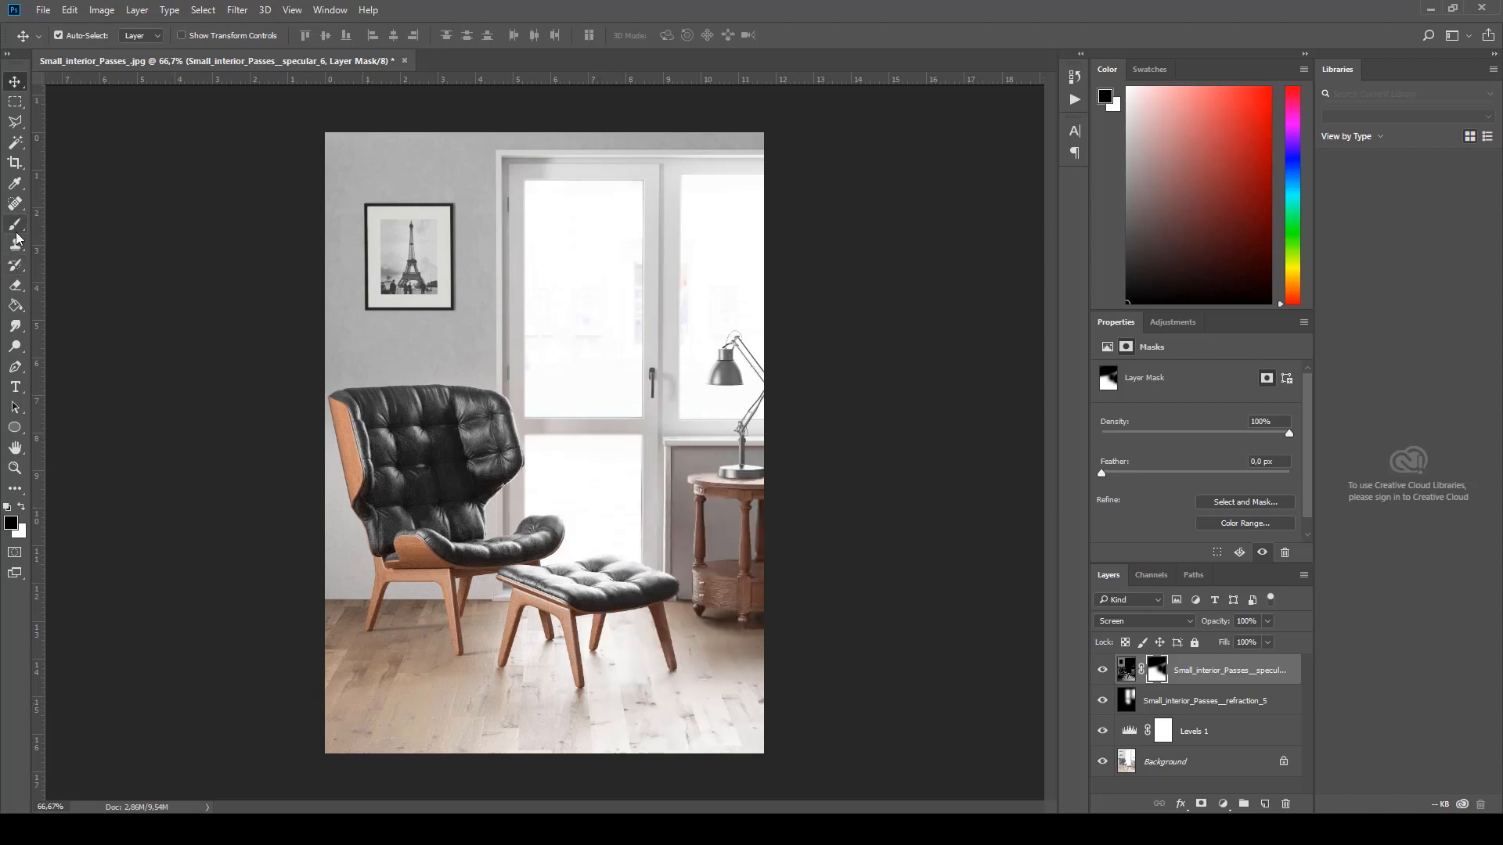
Step: Paint black on the specular layer's mask over the footstool with a 114 px soft brush at 25% opacity
{"action": "left_click", "coordinate": [18, 229]}
{"action": "right_click", "coordinate": [497, 378]}
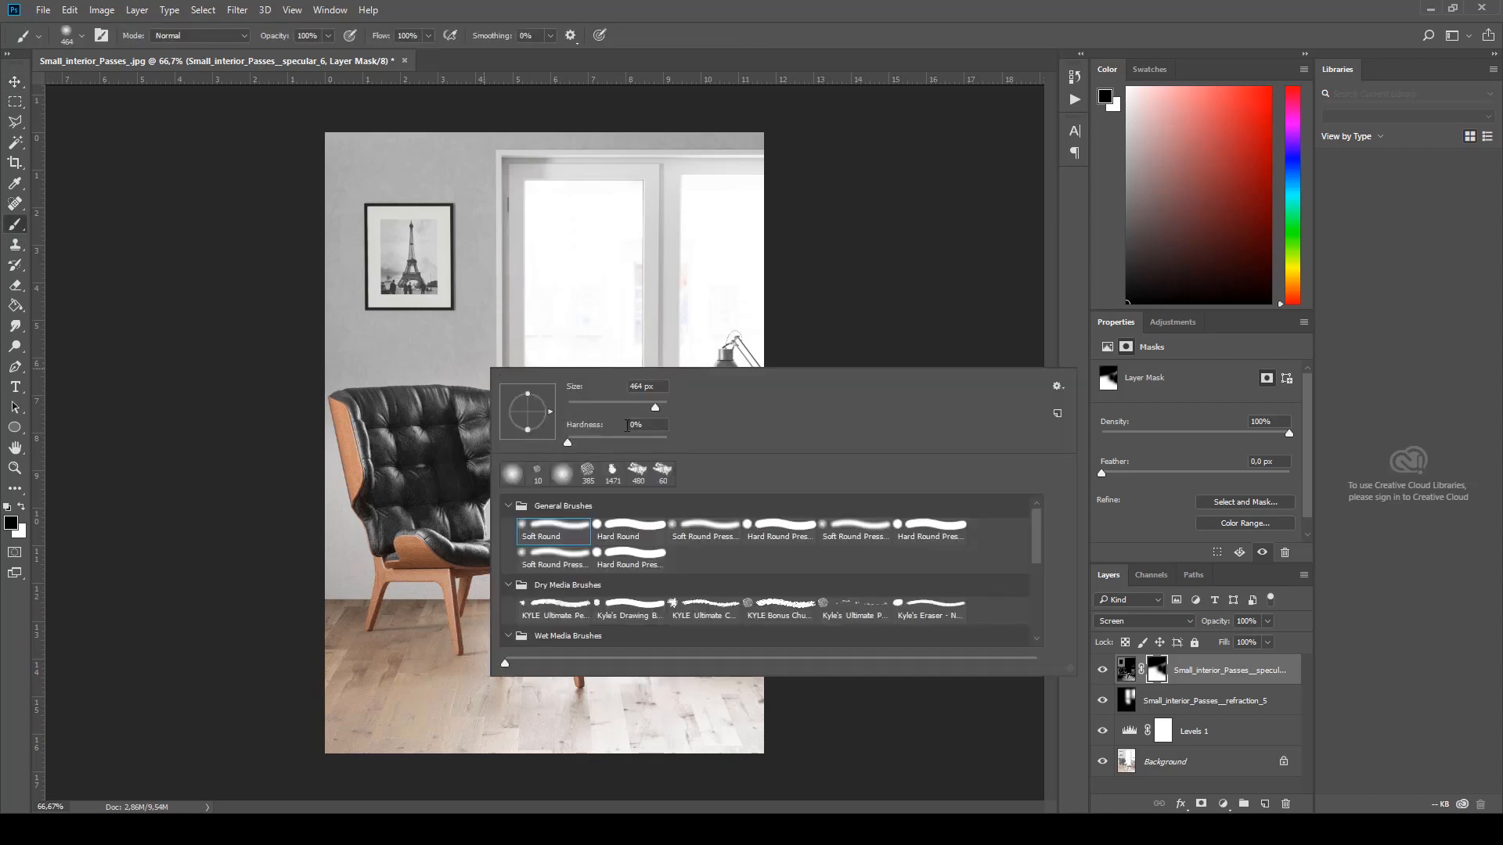
{"action": "left_click", "coordinate": [329, 36]}
{"action": "left_click", "coordinate": [328, 35]}
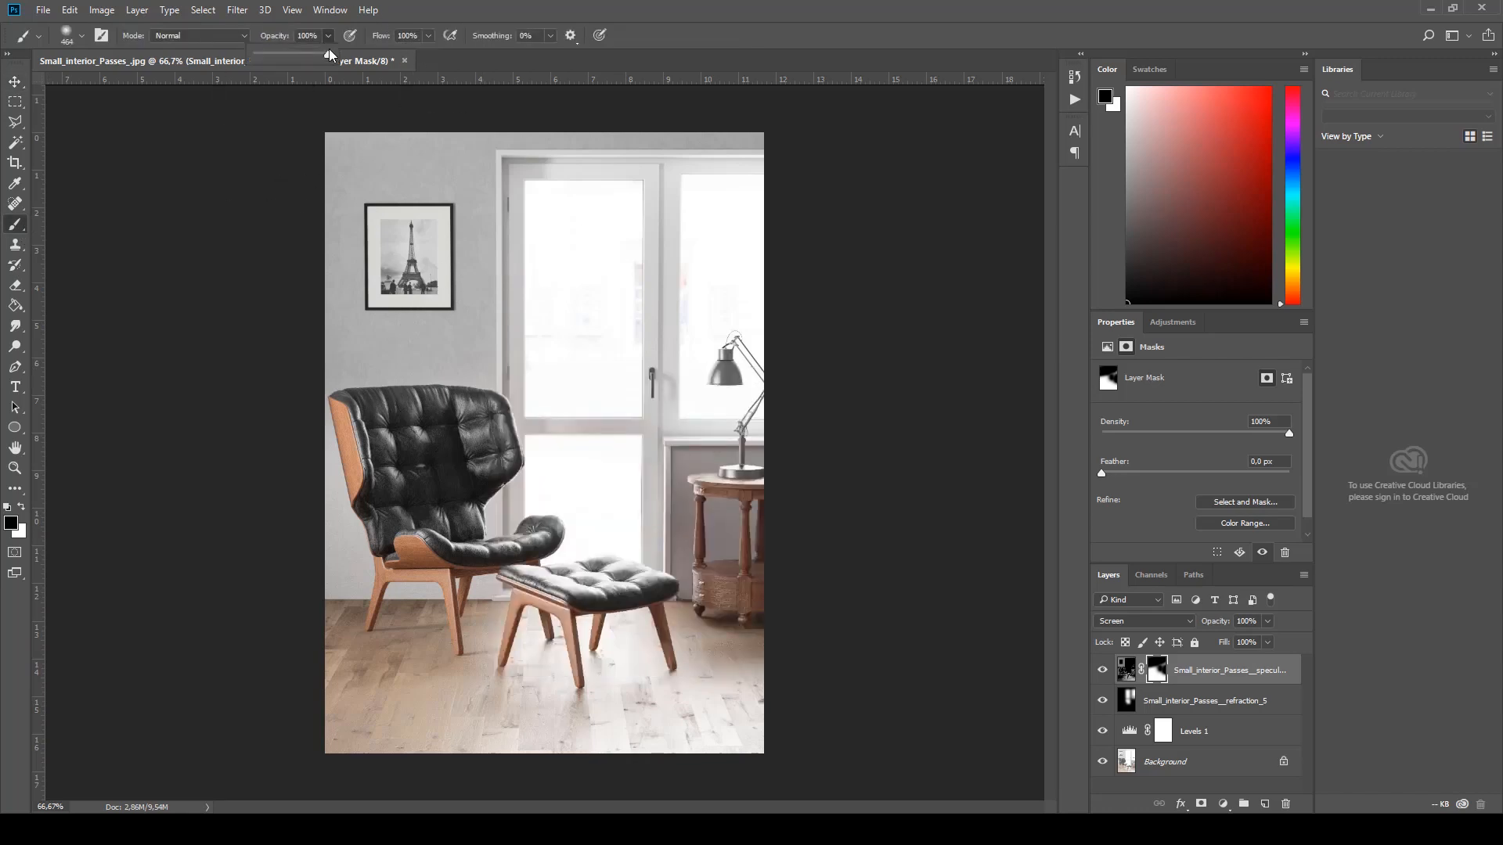
{"action": "left_click", "coordinate": [253, 36]}
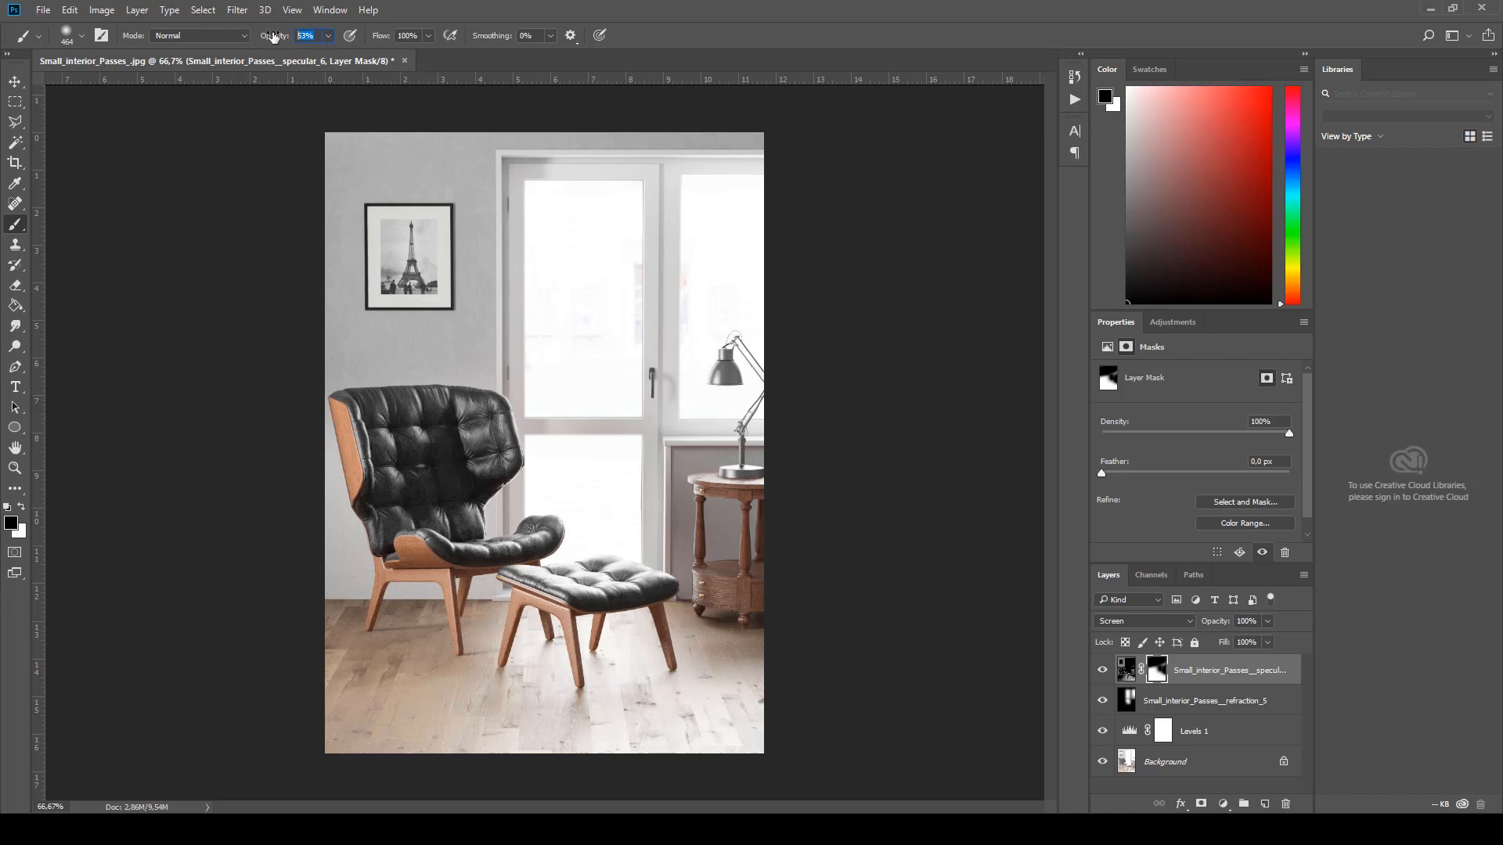
{"action": "right_click", "coordinate": [617, 413]}
{"action": "left_click", "coordinate": [526, 579]}
{"action": "mouse_move", "coordinate": [502, 571]}
{"action": "left_mouse_down"}
{"action": "mouse_move", "coordinate": [656, 613]}
{"action": "mouse_move", "coordinate": [561, 594]}
{"action": "mouse_move", "coordinate": [698, 601]}
{"action": "mouse_move", "coordinate": [502, 586]}
{"action": "mouse_move", "coordinate": [677, 619]}
{"action": "mouse_move", "coordinate": [661, 637]}
{"action": "mouse_move", "coordinate": [507, 612]}
{"action": "mouse_move", "coordinate": [548, 599]}
{"action": "left_mouse_up"}
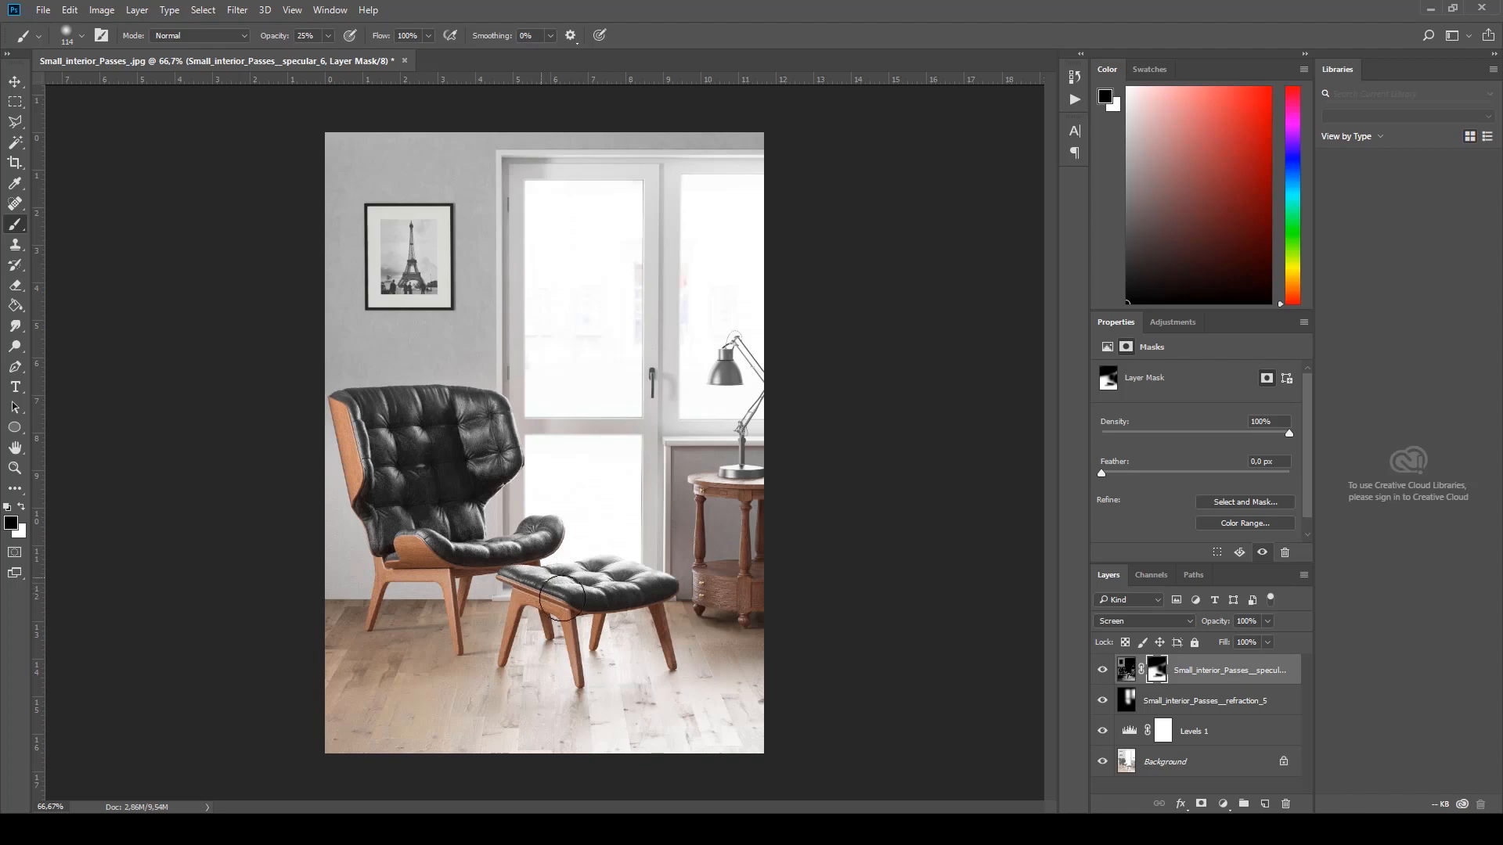
Step: Toggle the specular layer's visibility repeatedly to compare the reflections on the chair, footstool and floor
{"action": "left_click", "coordinate": [1103, 670]}
{"action": "left_click", "coordinate": [1104, 671]}
{"action": "left_click", "coordinate": [1103, 671]}
{"action": "left_click", "coordinate": [1104, 671]}
{"action": "left_click", "coordinate": [1103, 672]}
{"action": "left_click", "coordinate": [1103, 672]}
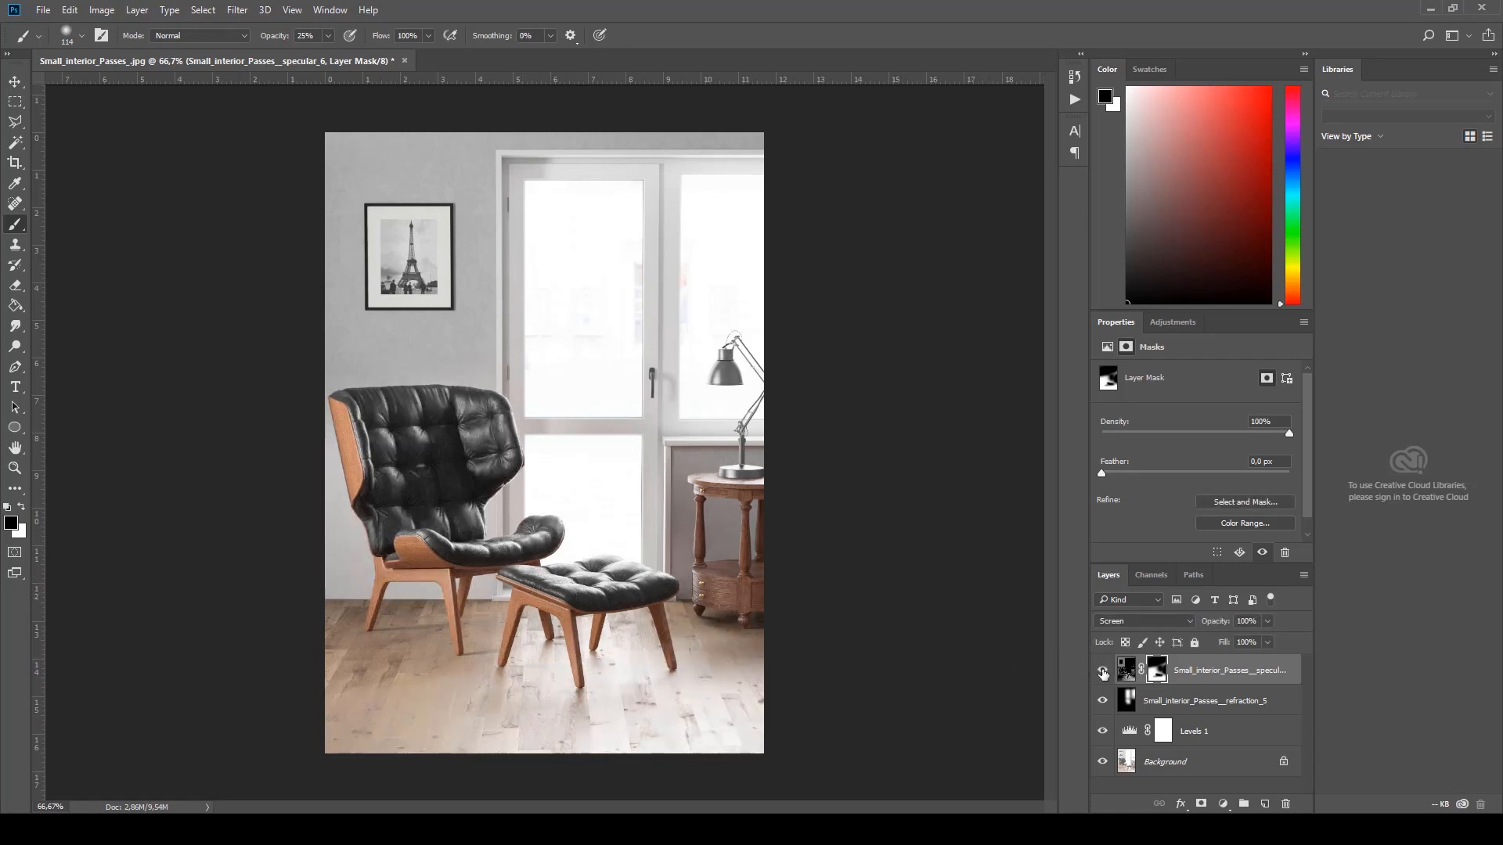
{"action": "left_click", "coordinate": [1102, 671]}
{"action": "left_click", "coordinate": [1102, 672]}
{"action": "left_click", "coordinate": [1103, 671]}
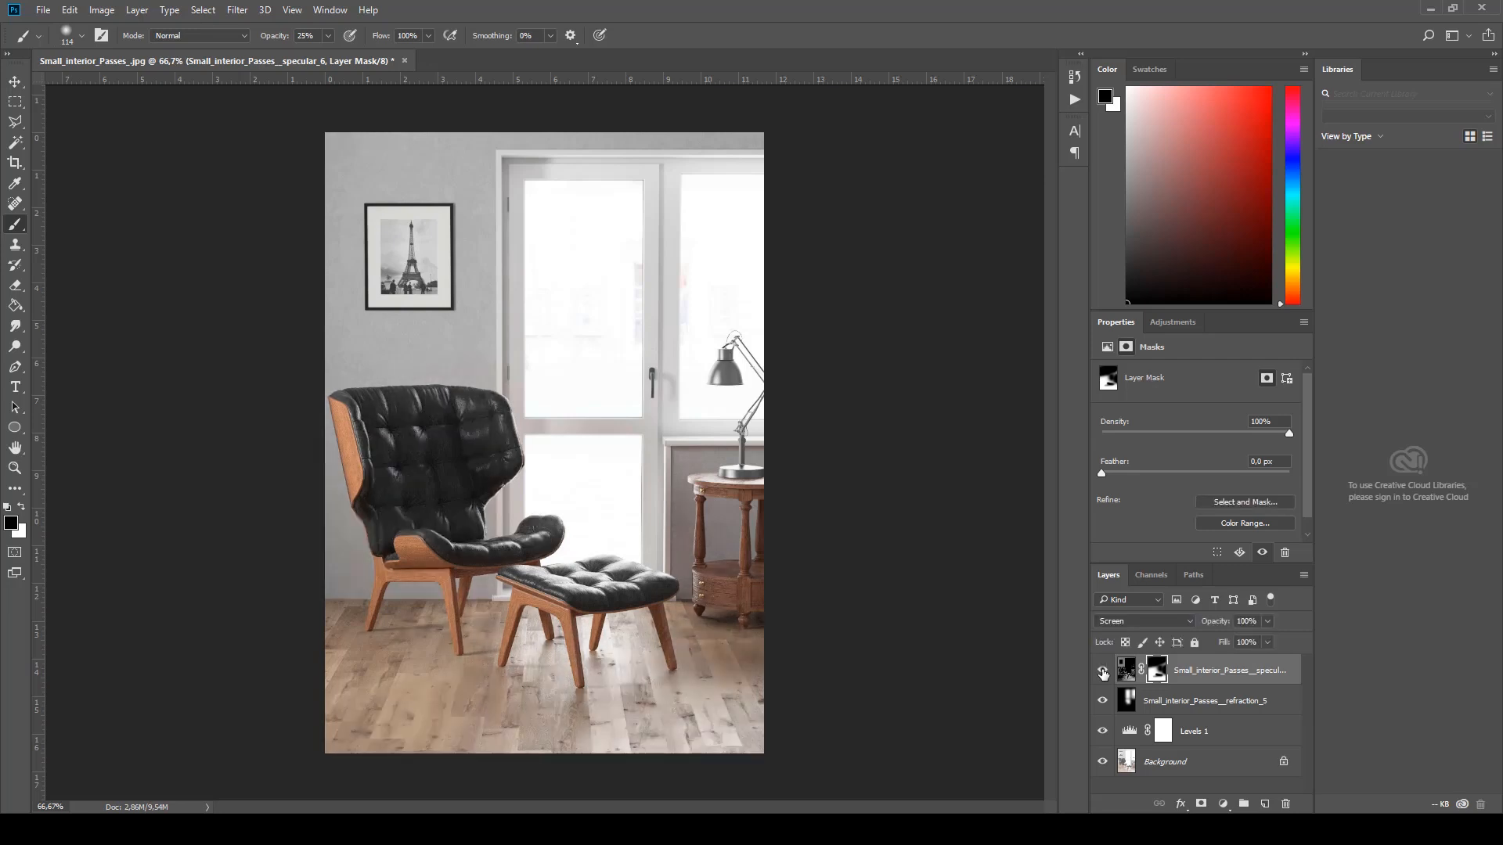
{"action": "left_click", "coordinate": [1102, 672]}
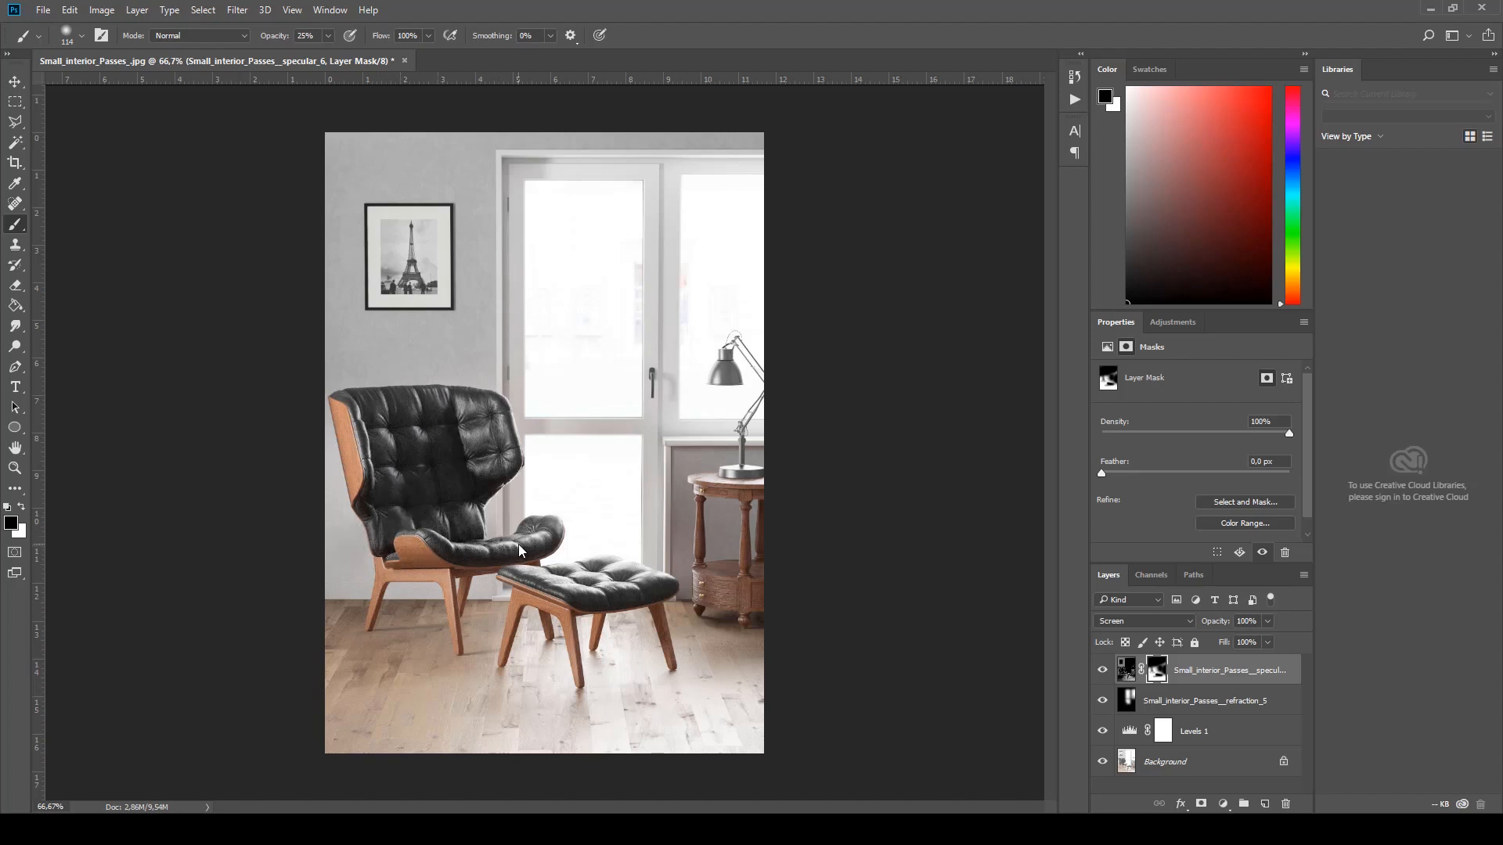
{"action": "left_click", "coordinate": [1103, 671]}
{"action": "left_click", "coordinate": [1104, 671]}
{"action": "left_click", "coordinate": [1103, 671]}
{"action": "left_click", "coordinate": [1104, 672]}
Step: Paint black on the specular layer's mask across the wooden floor with a larger soft brush at 68% opacity
{"action": "right_click", "coordinate": [595, 681]}
{"action": "left_click_drag", "start_coordinate": [709, 547], "coordinate": [699, 543]}
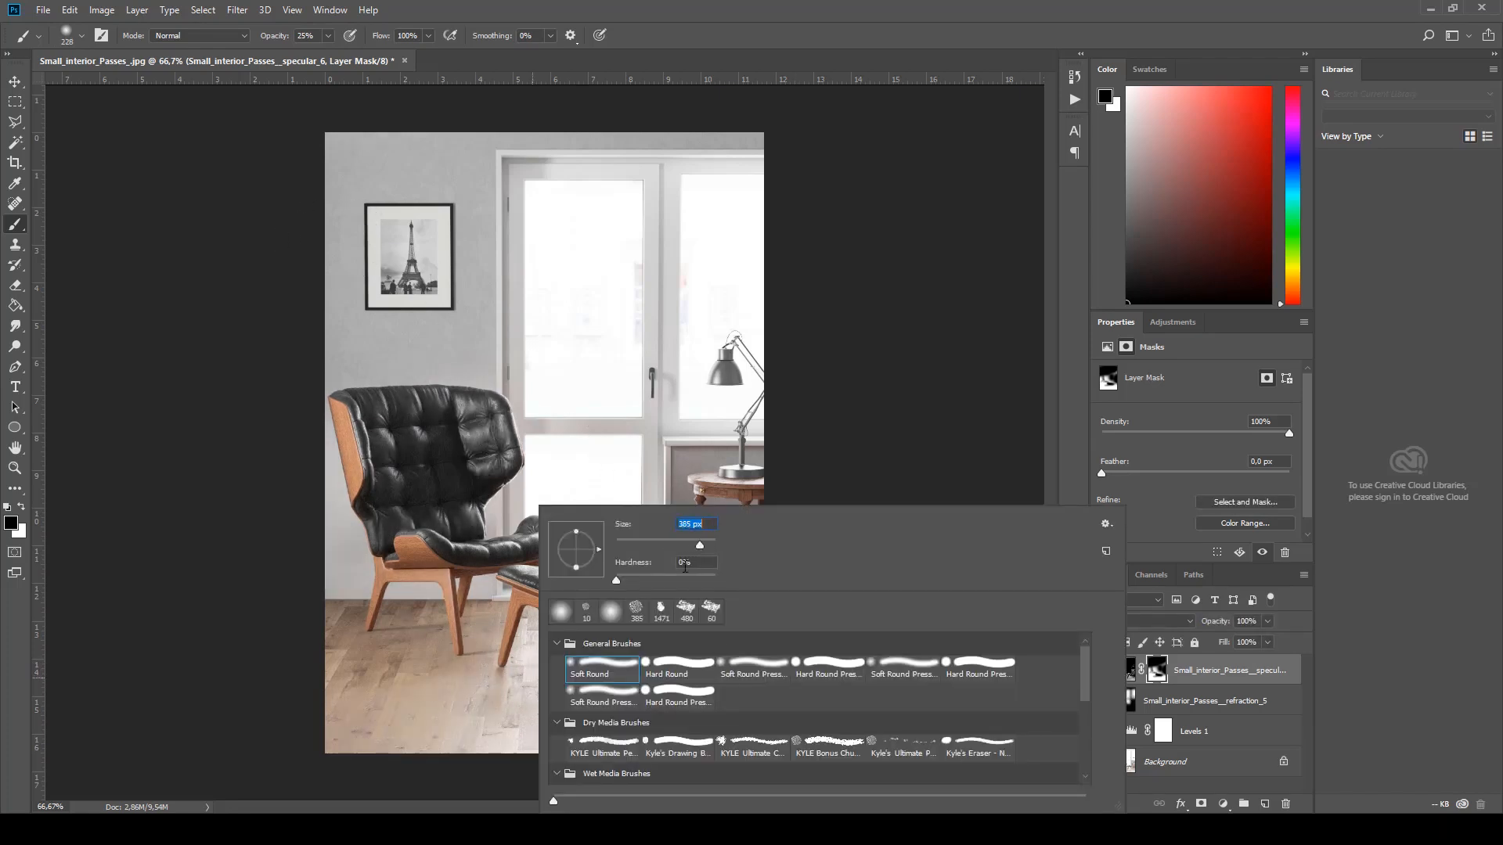
{"action": "left_click", "coordinate": [328, 36]}
{"action": "left_click_drag", "start_coordinate": [359, 55], "coordinate": [360, 54]}
{"action": "mouse_move", "coordinate": [782, 721]}
{"action": "left_mouse_down"}
{"action": "mouse_move", "coordinate": [516, 699]}
{"action": "mouse_move", "coordinate": [721, 699]}
{"action": "left_mouse_up"}
{"action": "mouse_move", "coordinate": [614, 705]}
{"action": "left_mouse_down"}
{"action": "mouse_move", "coordinate": [831, 695]}
{"action": "mouse_move", "coordinate": [430, 685]}
{"action": "left_mouse_up"}
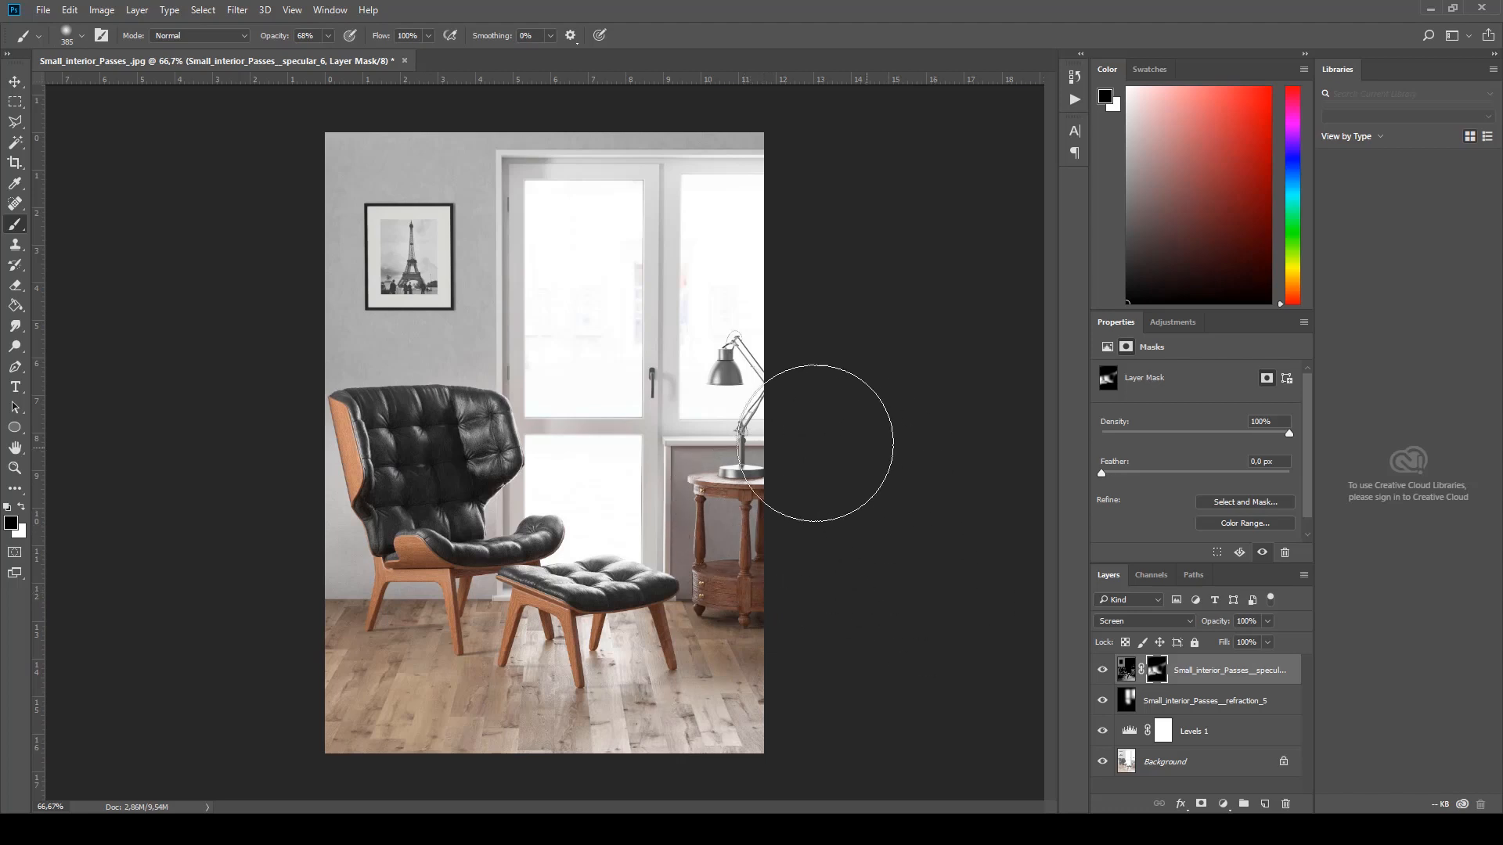
Step: Compare the image with and without the specular layer to check the masked floor and the leather highlights
{"action": "left_click", "coordinate": [1101, 670]}
{"action": "left_click", "coordinate": [1102, 670]}
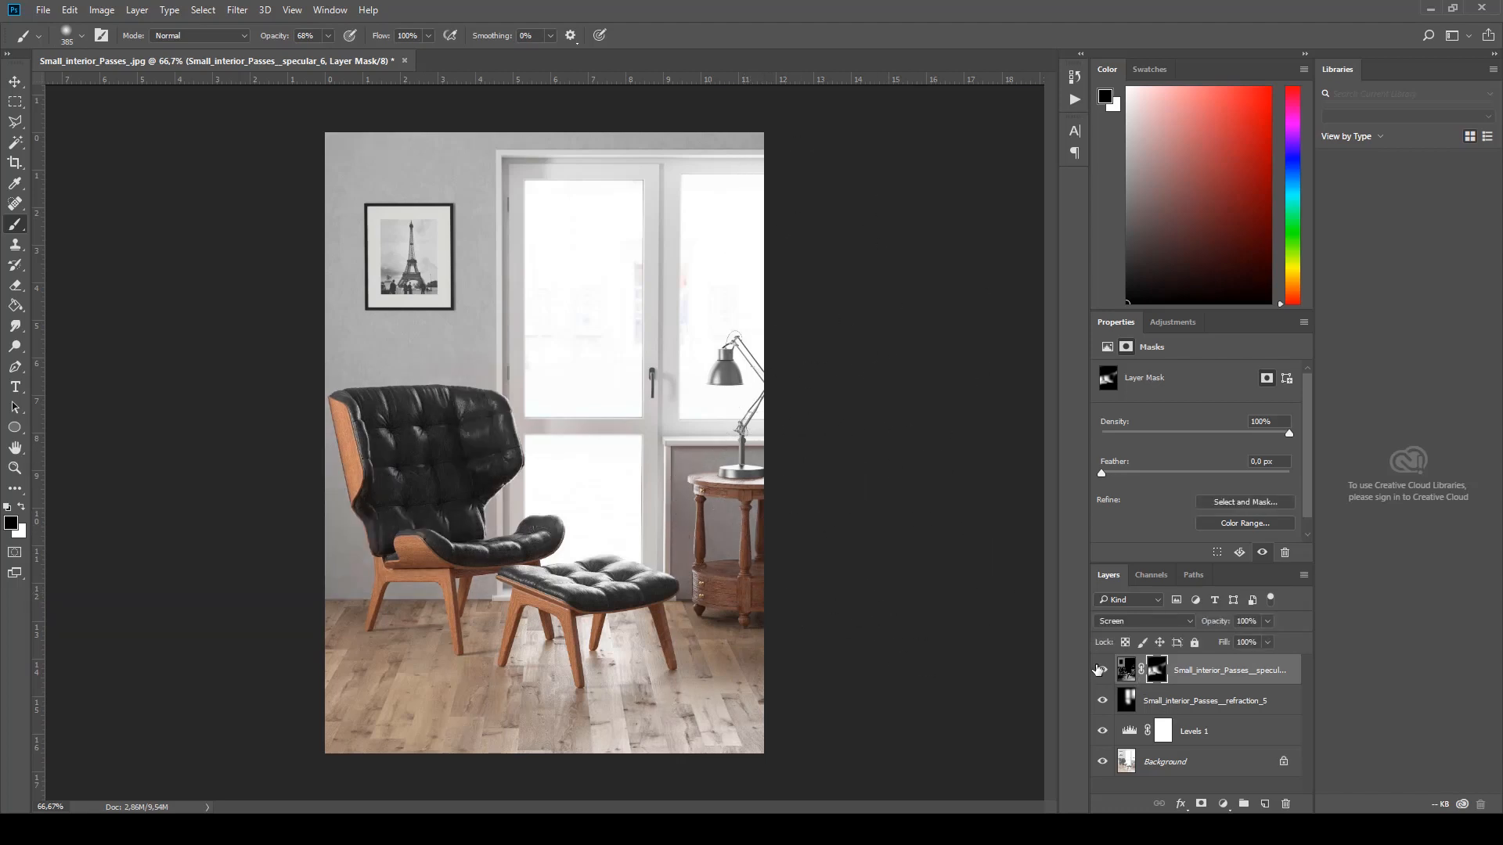
{"action": "left_click", "coordinate": [1102, 670]}
{"action": "left_click", "coordinate": [1101, 670]}
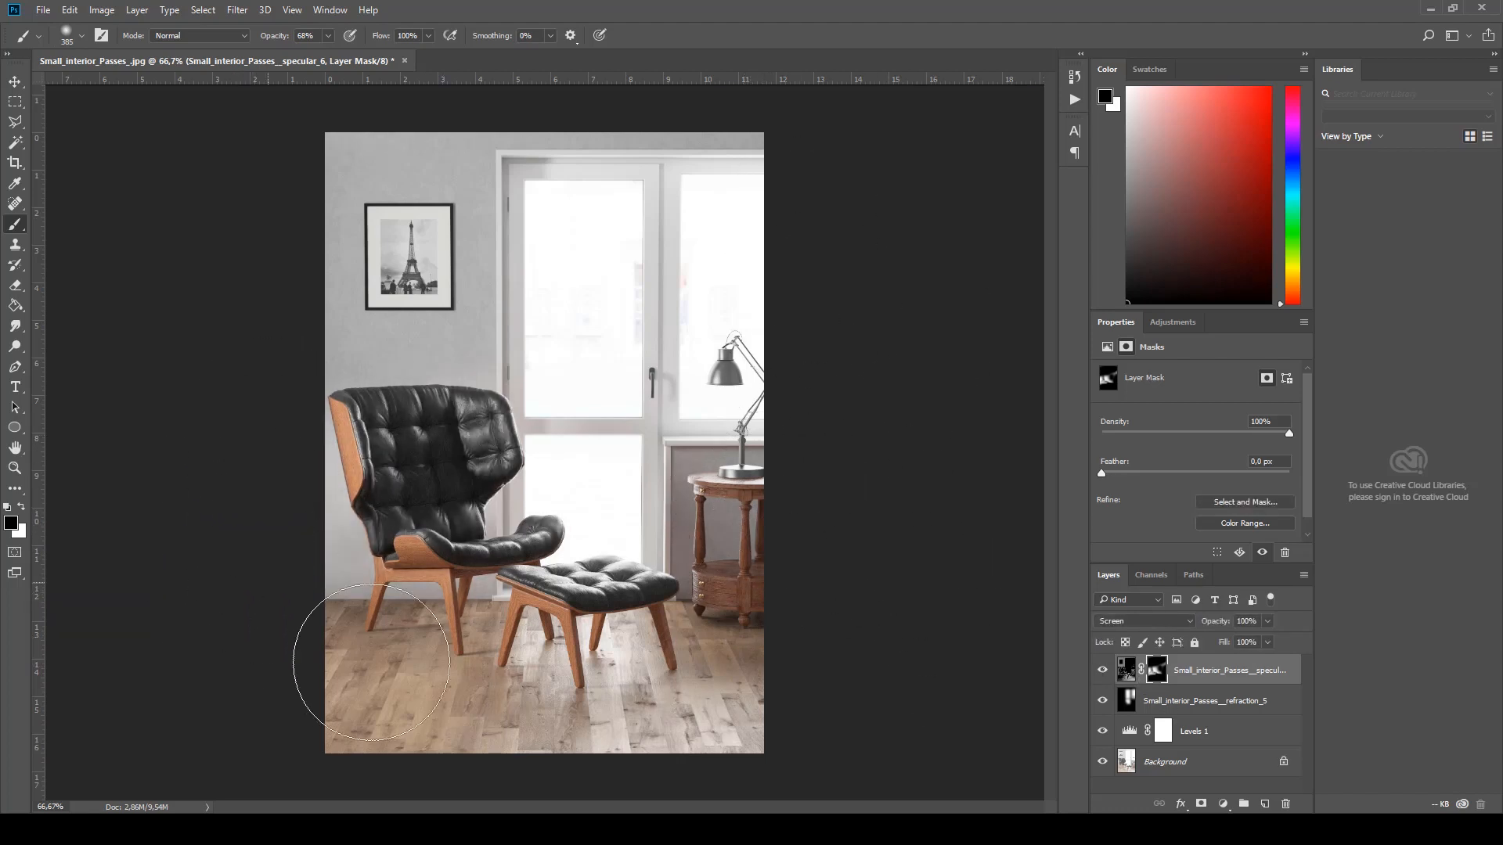
{"action": "left_click", "coordinate": [1103, 670]}
{"action": "left_click", "coordinate": [1103, 670]}
{"action": "left_click", "coordinate": [1103, 670]}
{"action": "left_click", "coordinate": [1103, 671]}
{"action": "left_click", "coordinate": [1103, 670]}
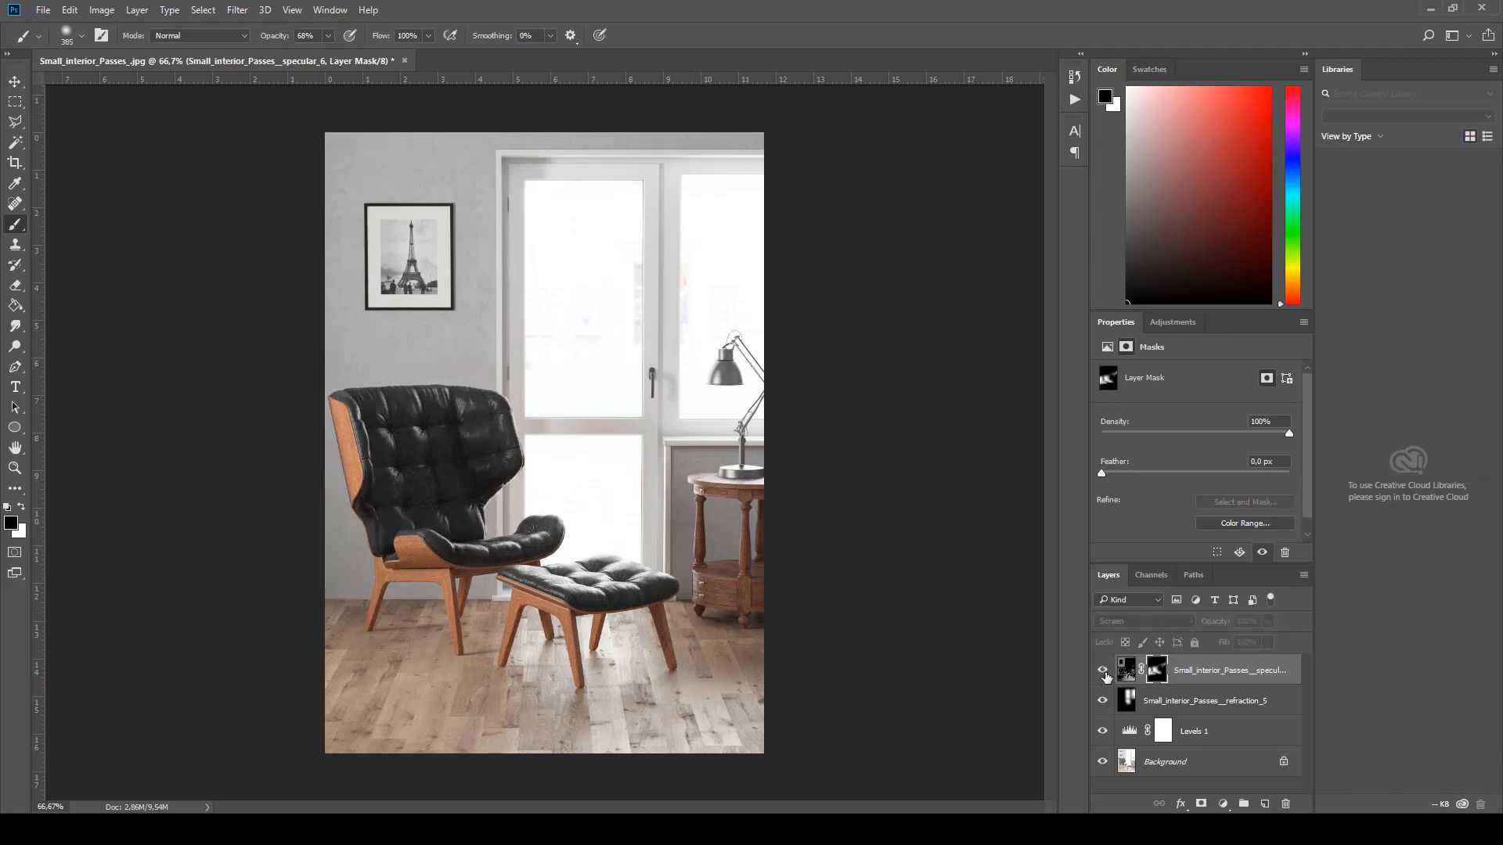
{"action": "left_click", "coordinate": [1102, 671]}
{"action": "left_click", "coordinate": [1103, 671]}
{"action": "left_click", "coordinate": [1103, 671]}
{"action": "left_click", "coordinate": [1103, 671]}
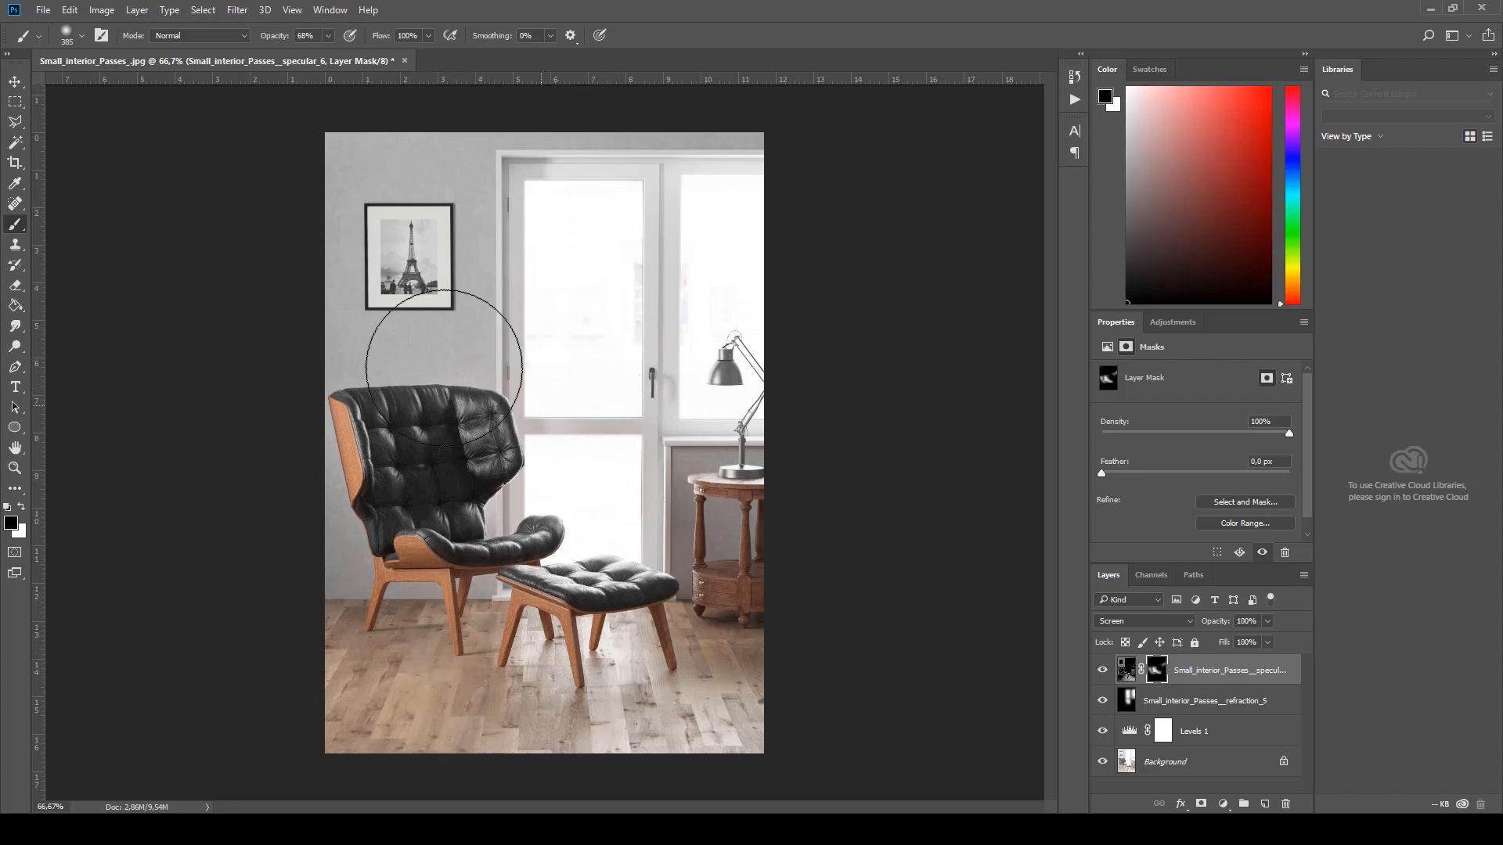
{"action": "left_click", "coordinate": [1103, 670]}
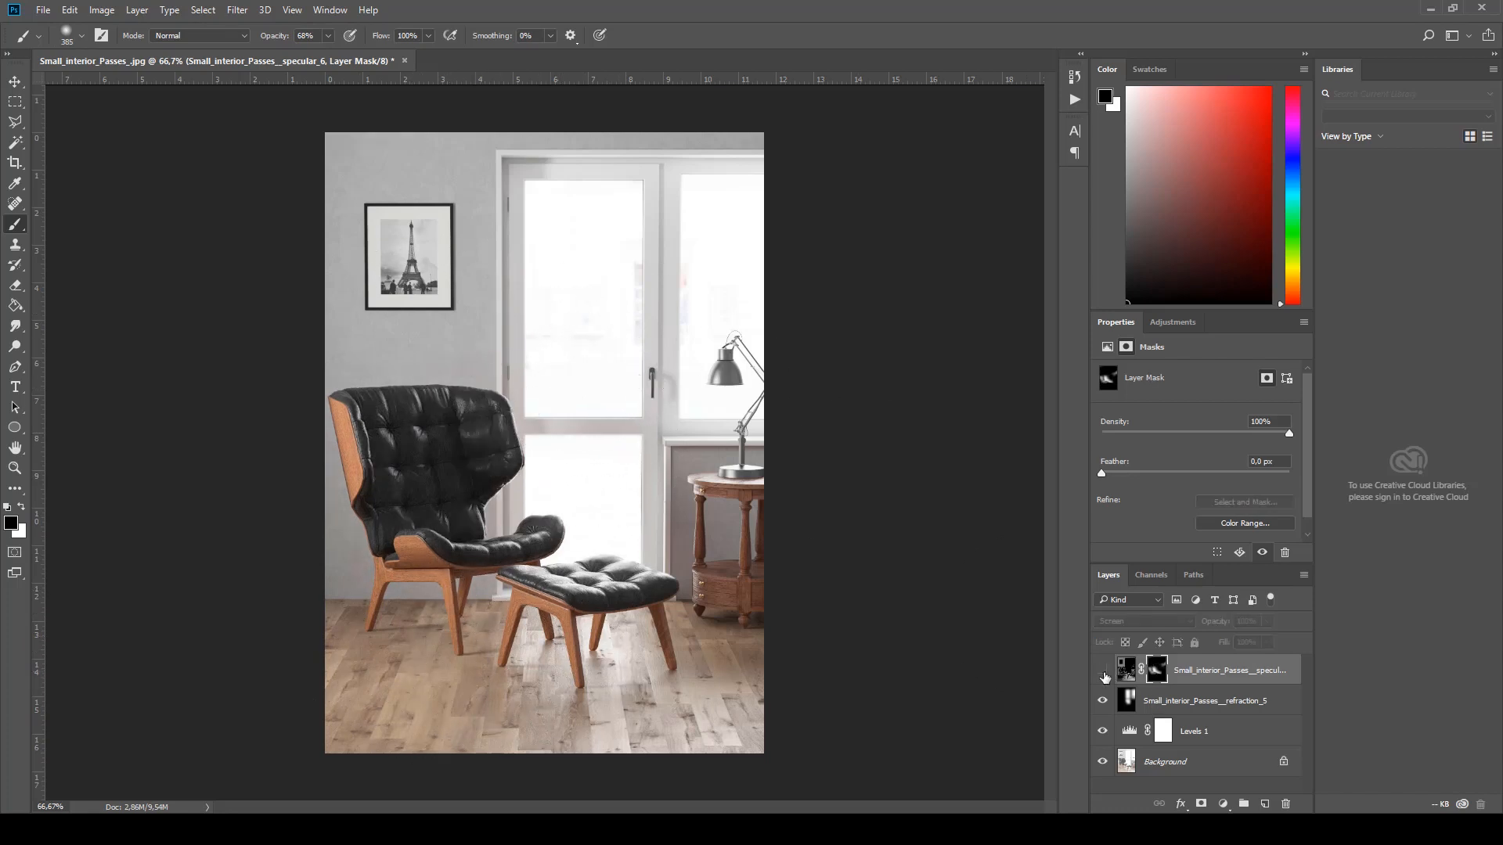
{"action": "left_click", "coordinate": [1102, 671]}
{"action": "left_click", "coordinate": [1102, 671]}
{"action": "left_click", "coordinate": [1103, 672]}
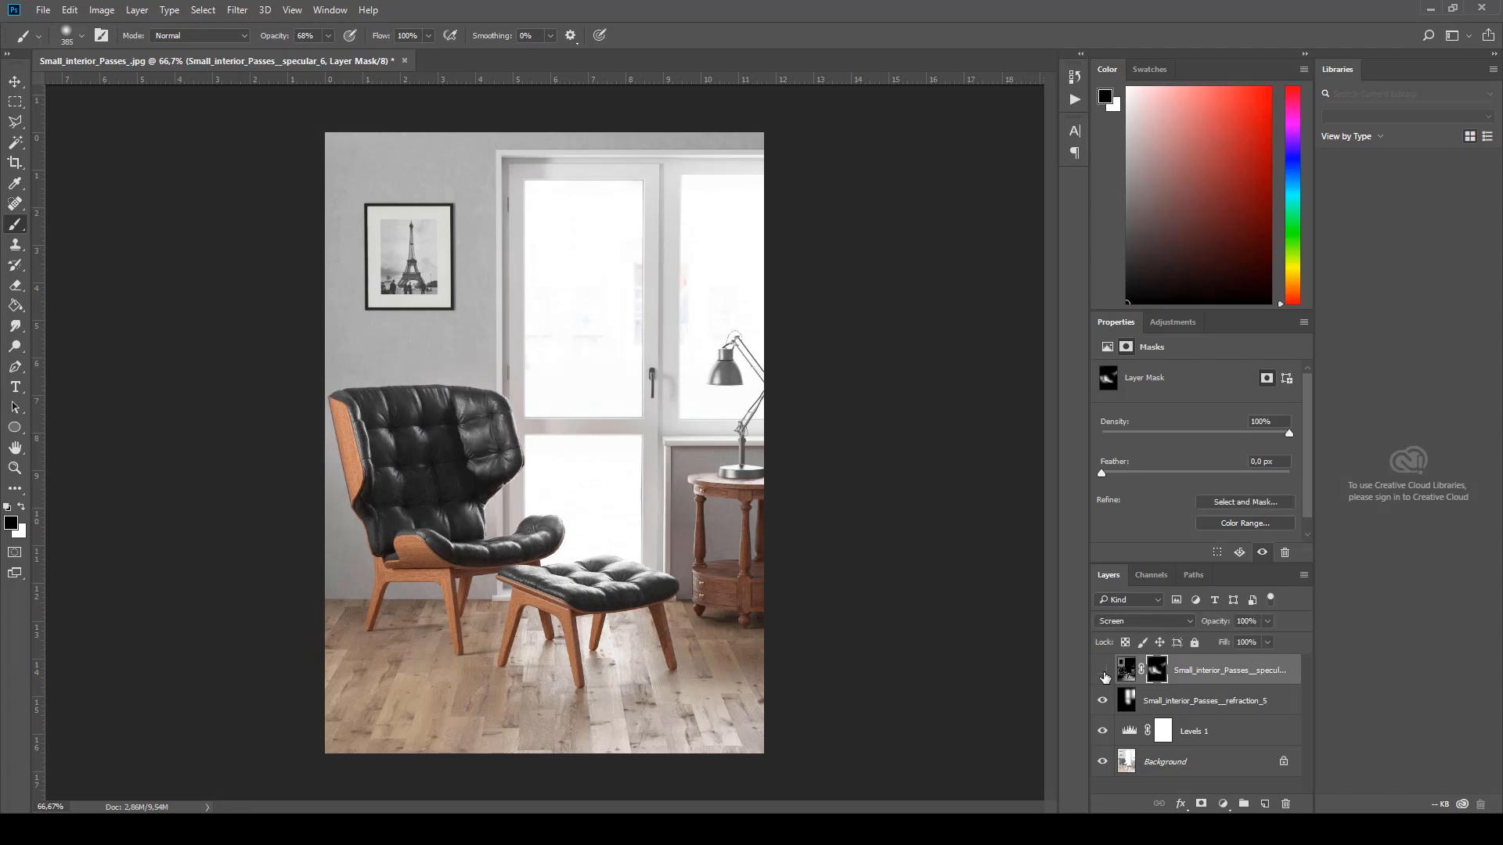
{"action": "left_click", "coordinate": [1102, 671]}
{"action": "left_click", "coordinate": [1102, 671]}
{"action": "left_click", "coordinate": [1103, 671]}
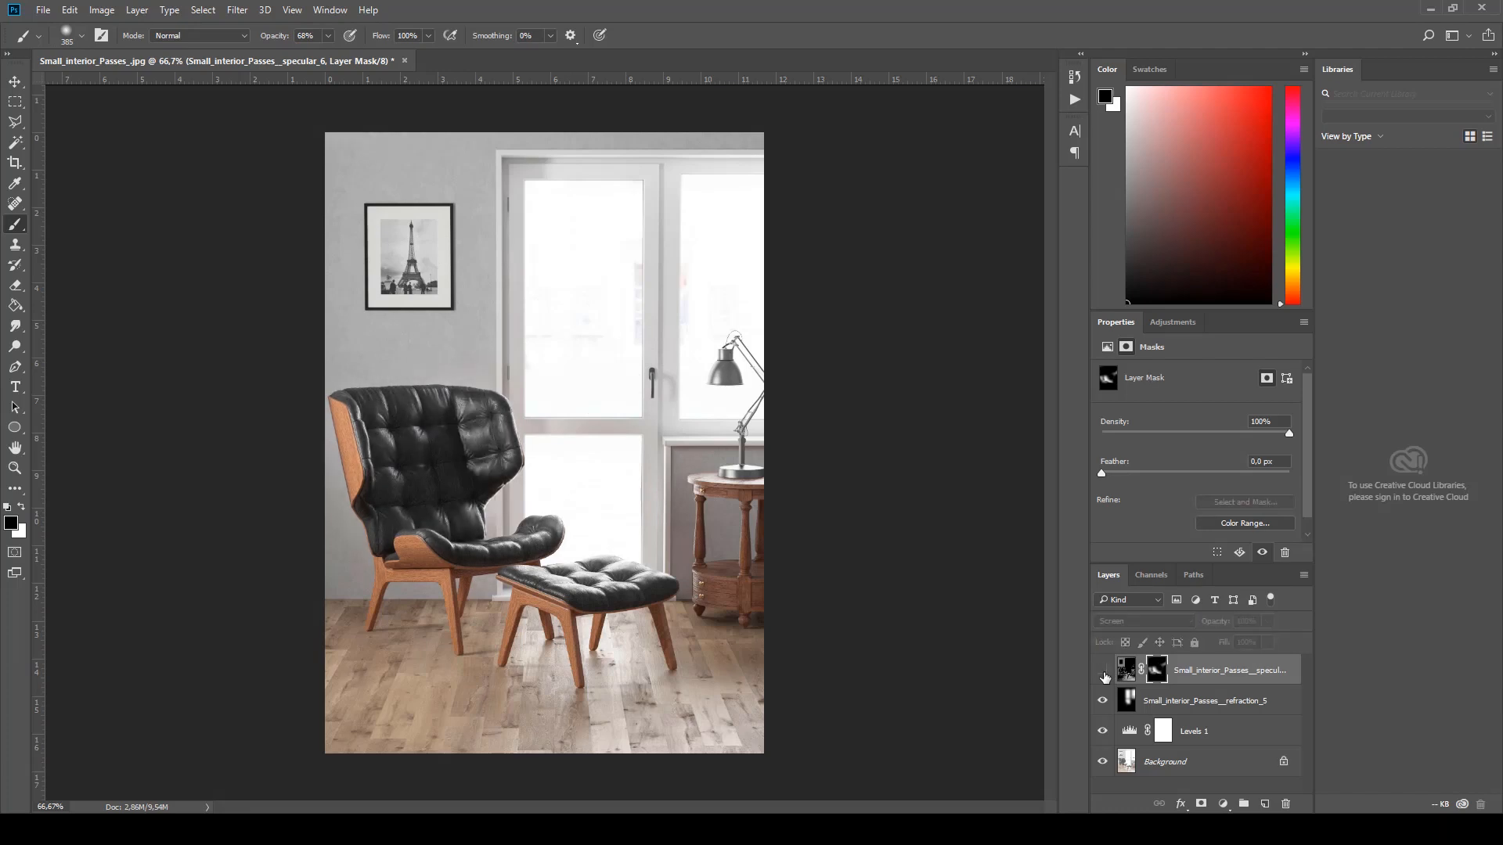
{"action": "left_click", "coordinate": [1102, 672]}
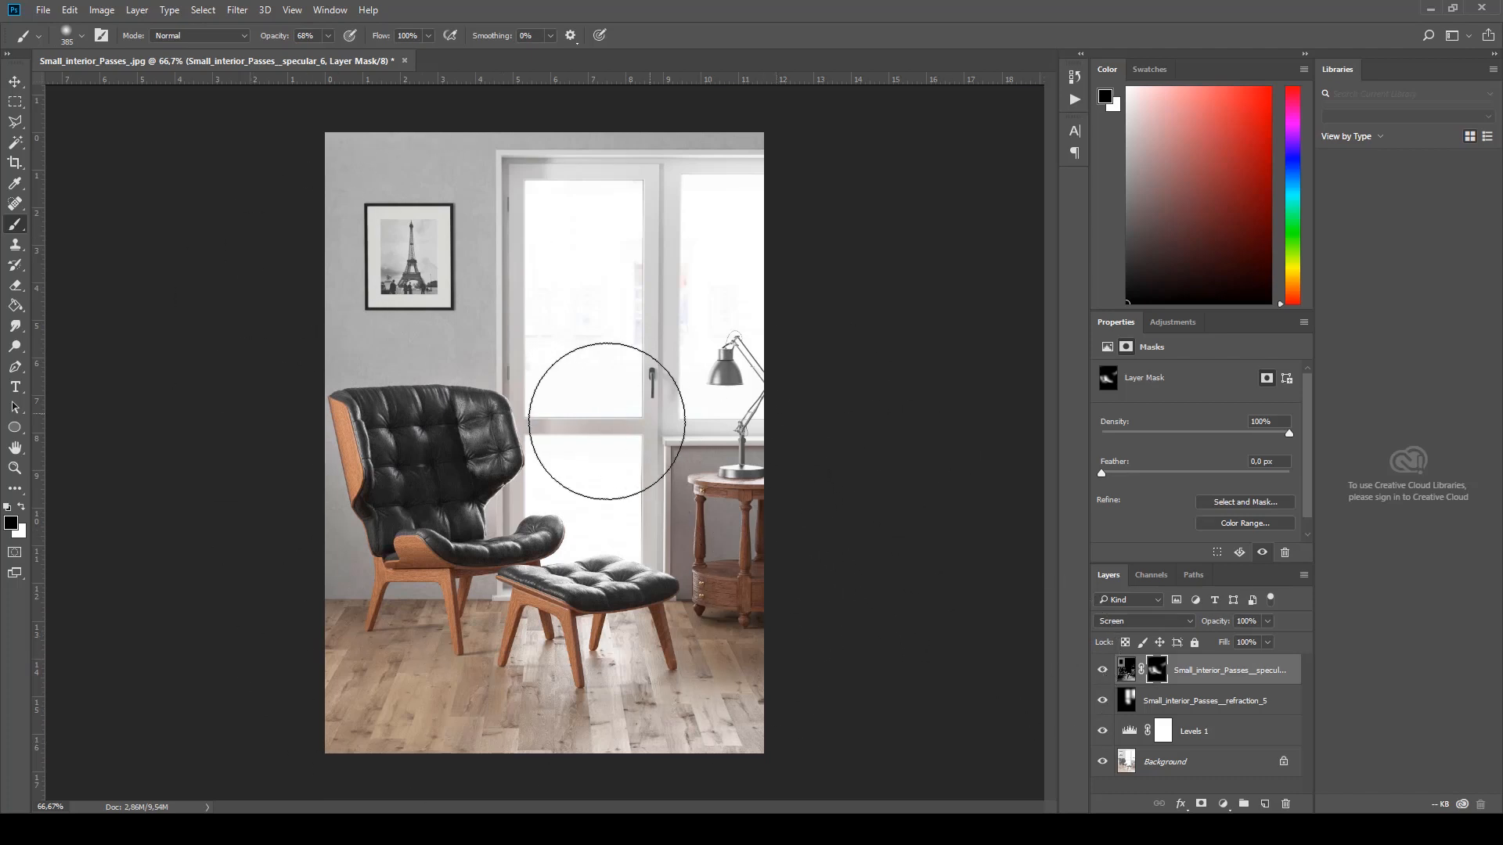
Step: Set the specular layer's opacity to 75%
{"action": "left_click", "coordinate": [1266, 623]}
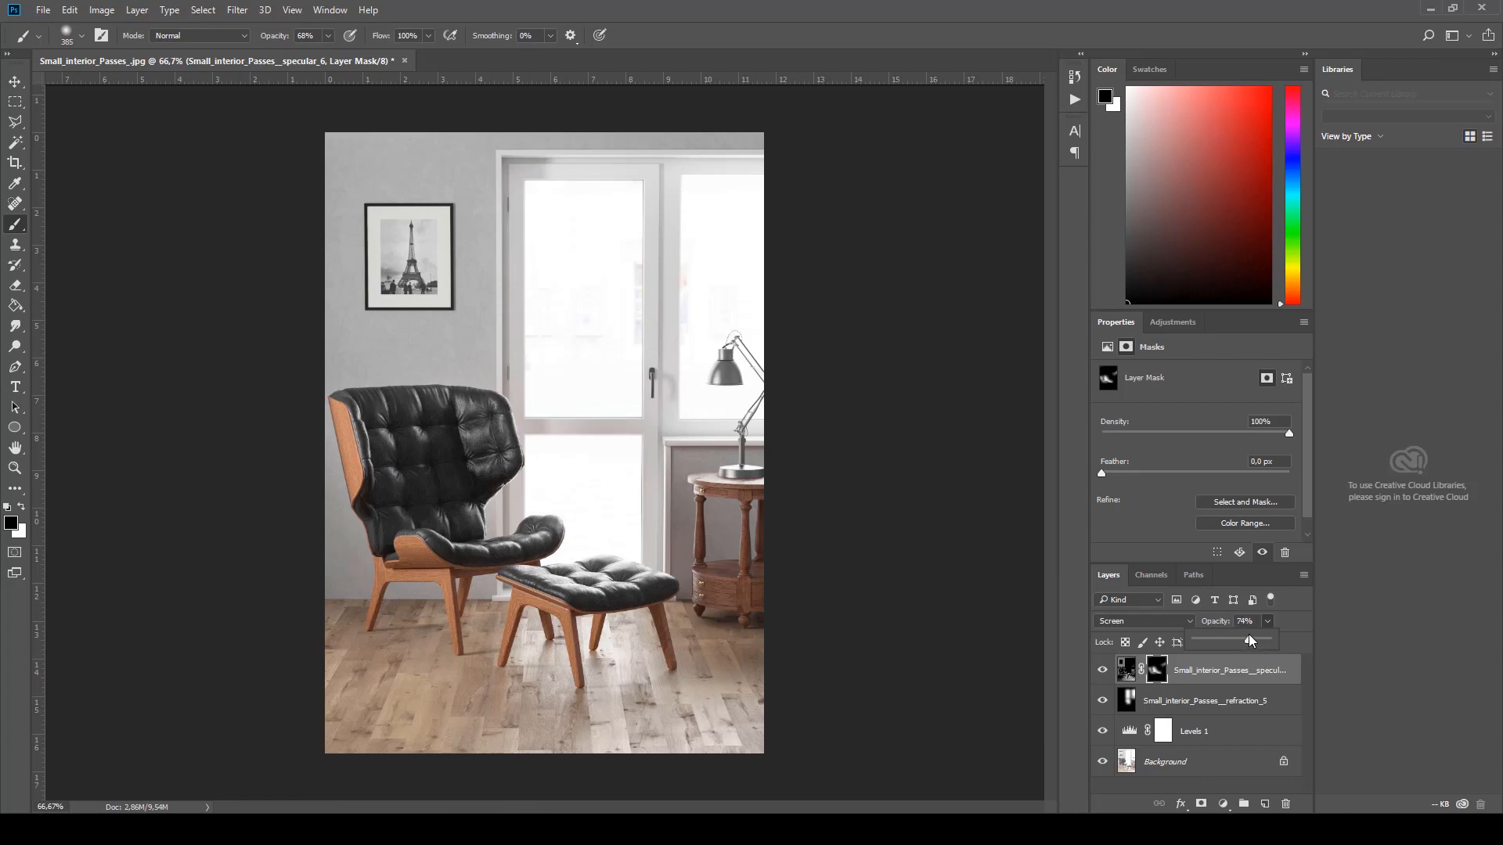
{"action": "left_click", "coordinate": [1254, 625]}
{"action": "type", "text": "75"}
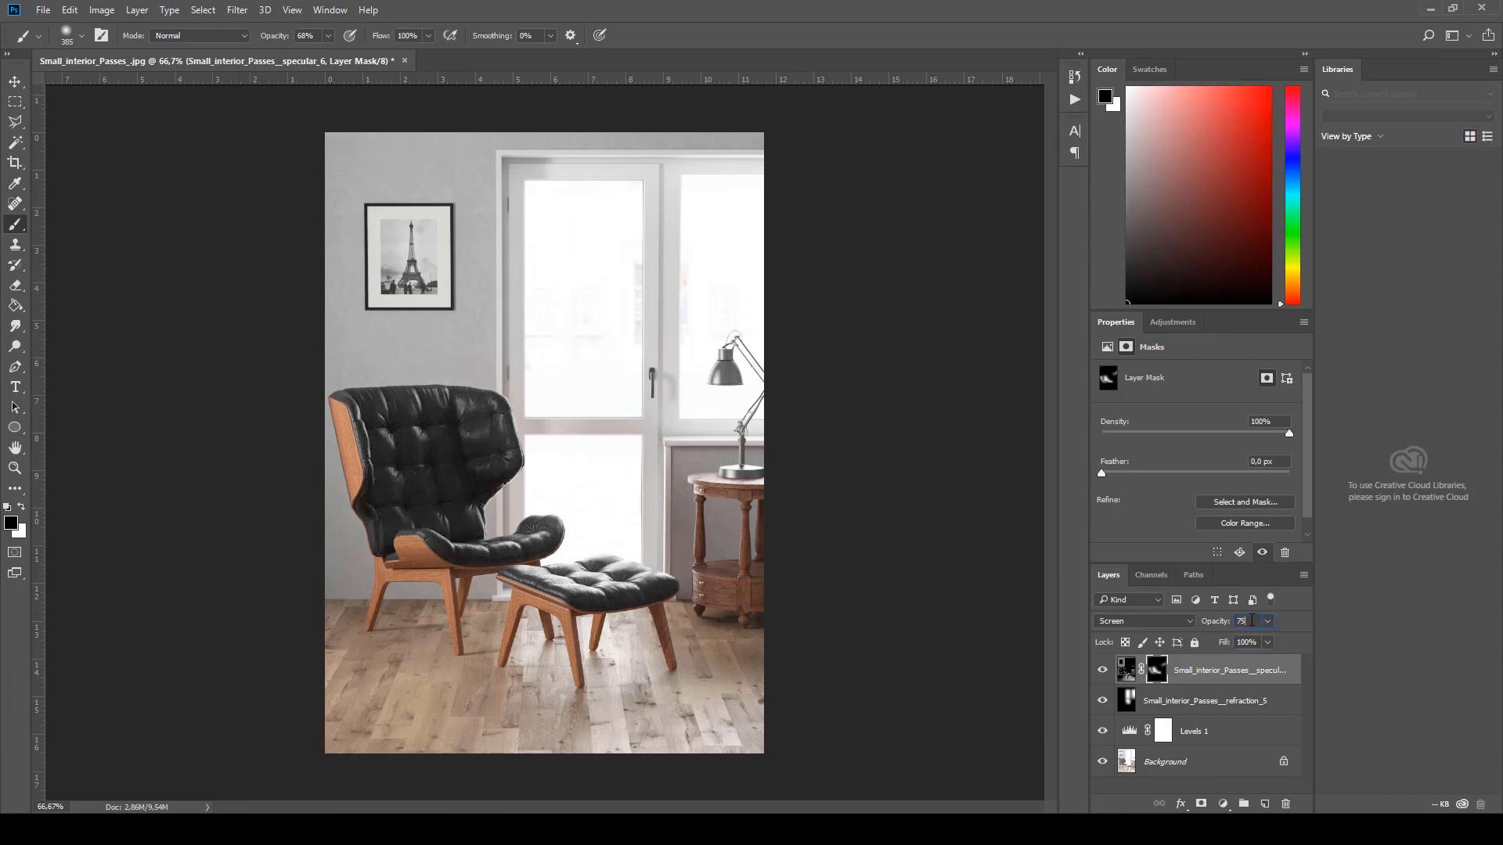
{"action": "key", "text": "Return"}
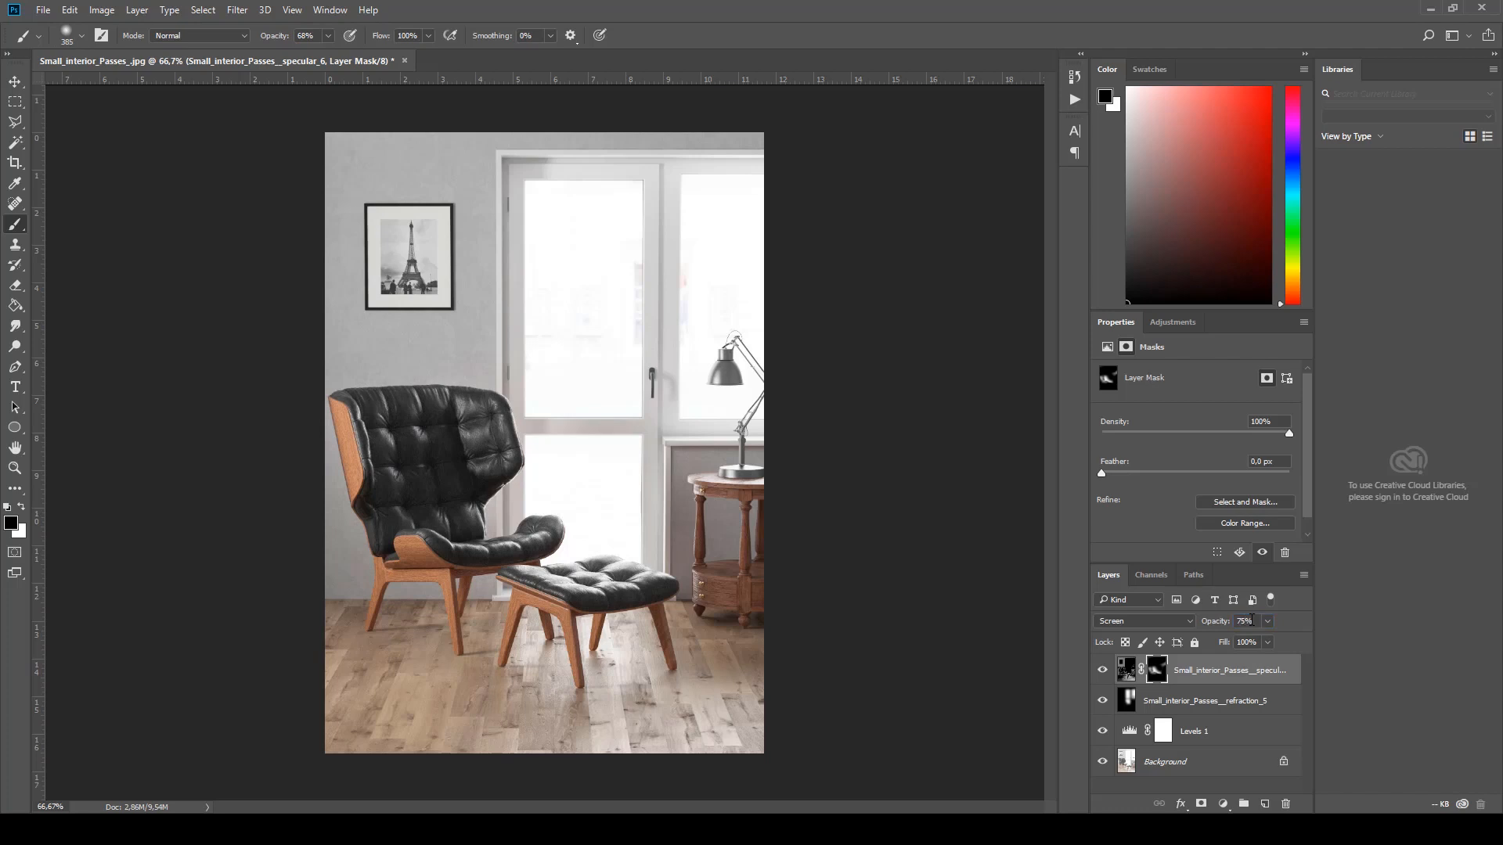
Step: Switch the specular layer off and on to judge its effect at the reduced opacity
{"action": "left_click", "coordinate": [1104, 671]}
{"action": "left_click", "coordinate": [1103, 672]}
{"action": "left_click", "coordinate": [1102, 672]}
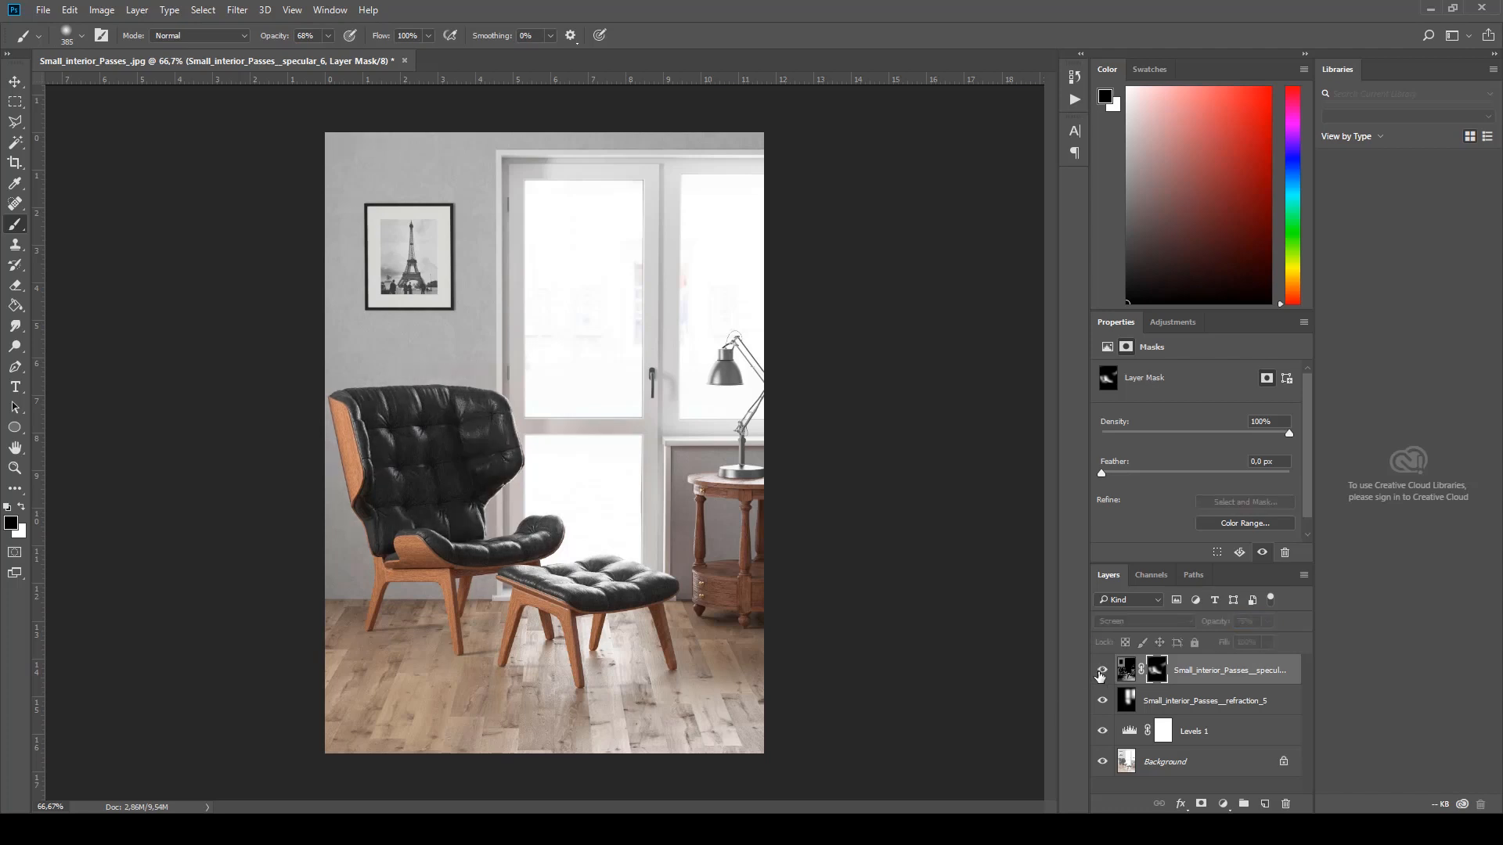
{"action": "left_click", "coordinate": [1102, 671]}
{"action": "left_click", "coordinate": [1102, 672]}
{"action": "left_click", "coordinate": [1102, 672]}
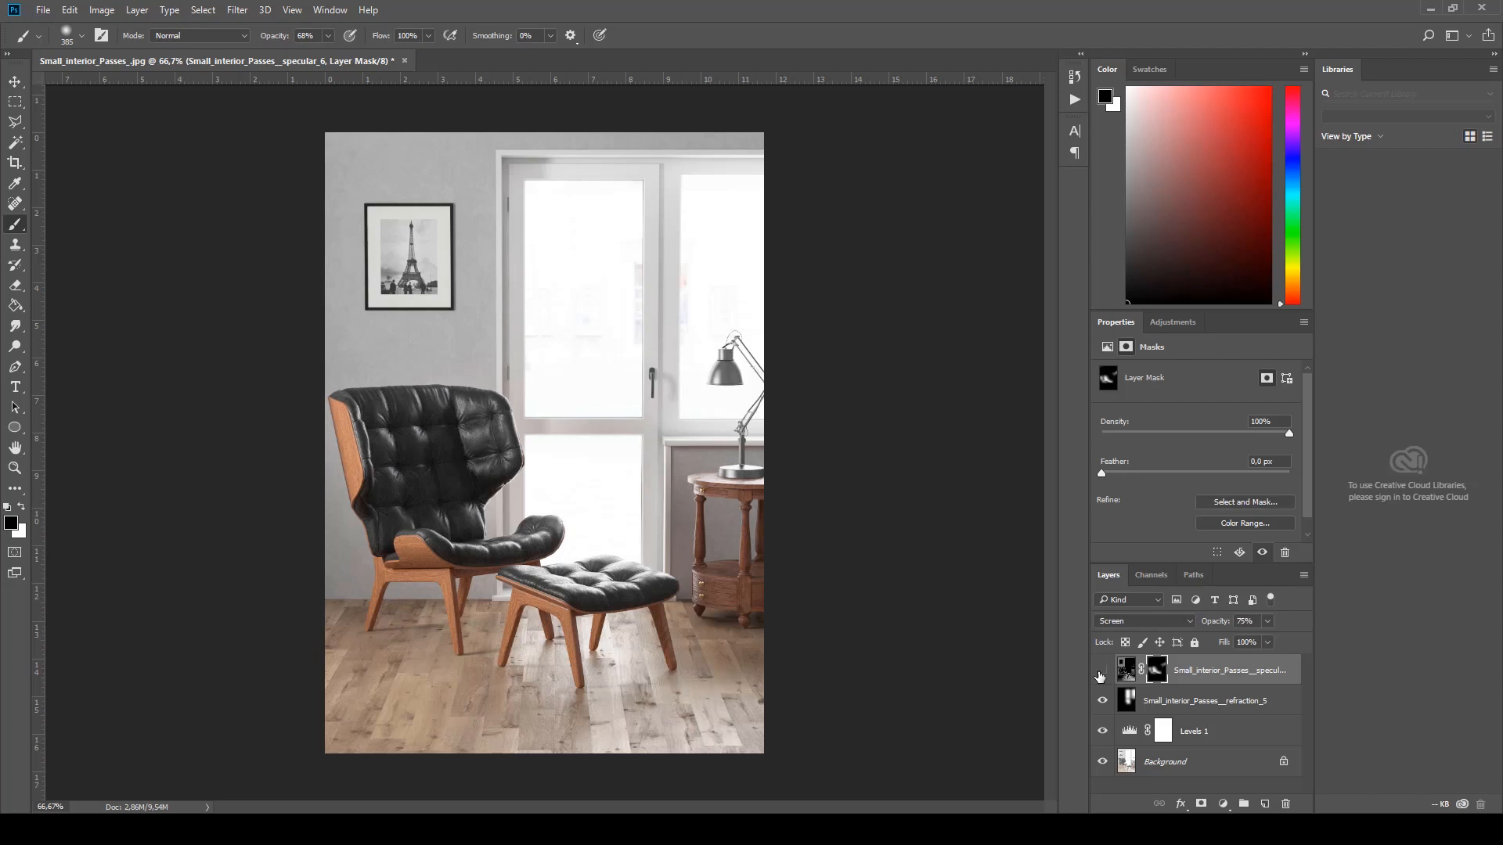
{"action": "left_click", "coordinate": [1102, 671]}
{"action": "left_click", "coordinate": [1102, 672]}
{"action": "left_click", "coordinate": [1101, 672]}
{"action": "left_click", "coordinate": [1102, 671]}
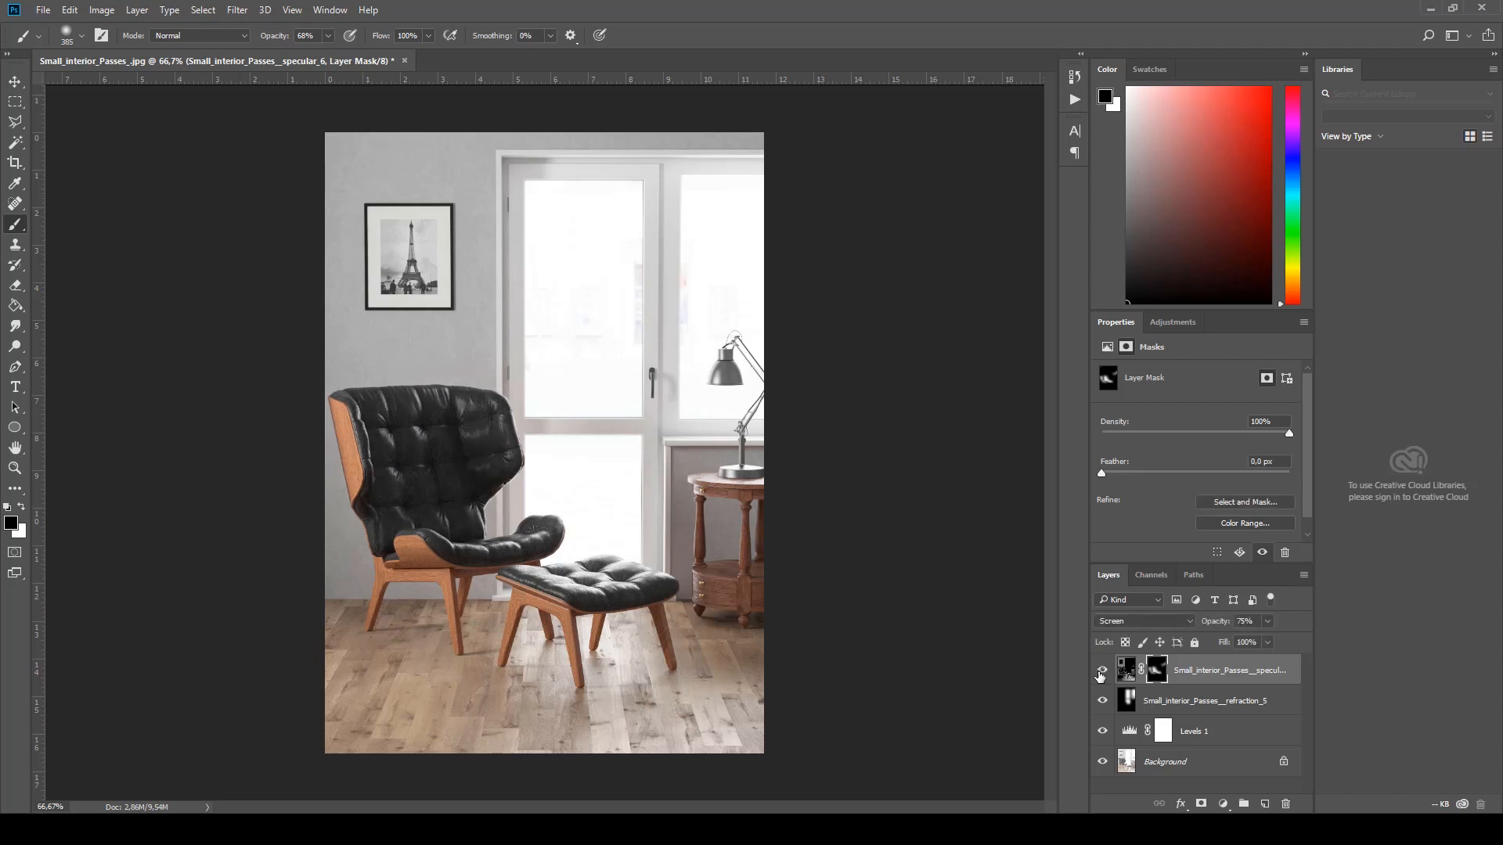
{"action": "left_click", "coordinate": [1102, 671]}
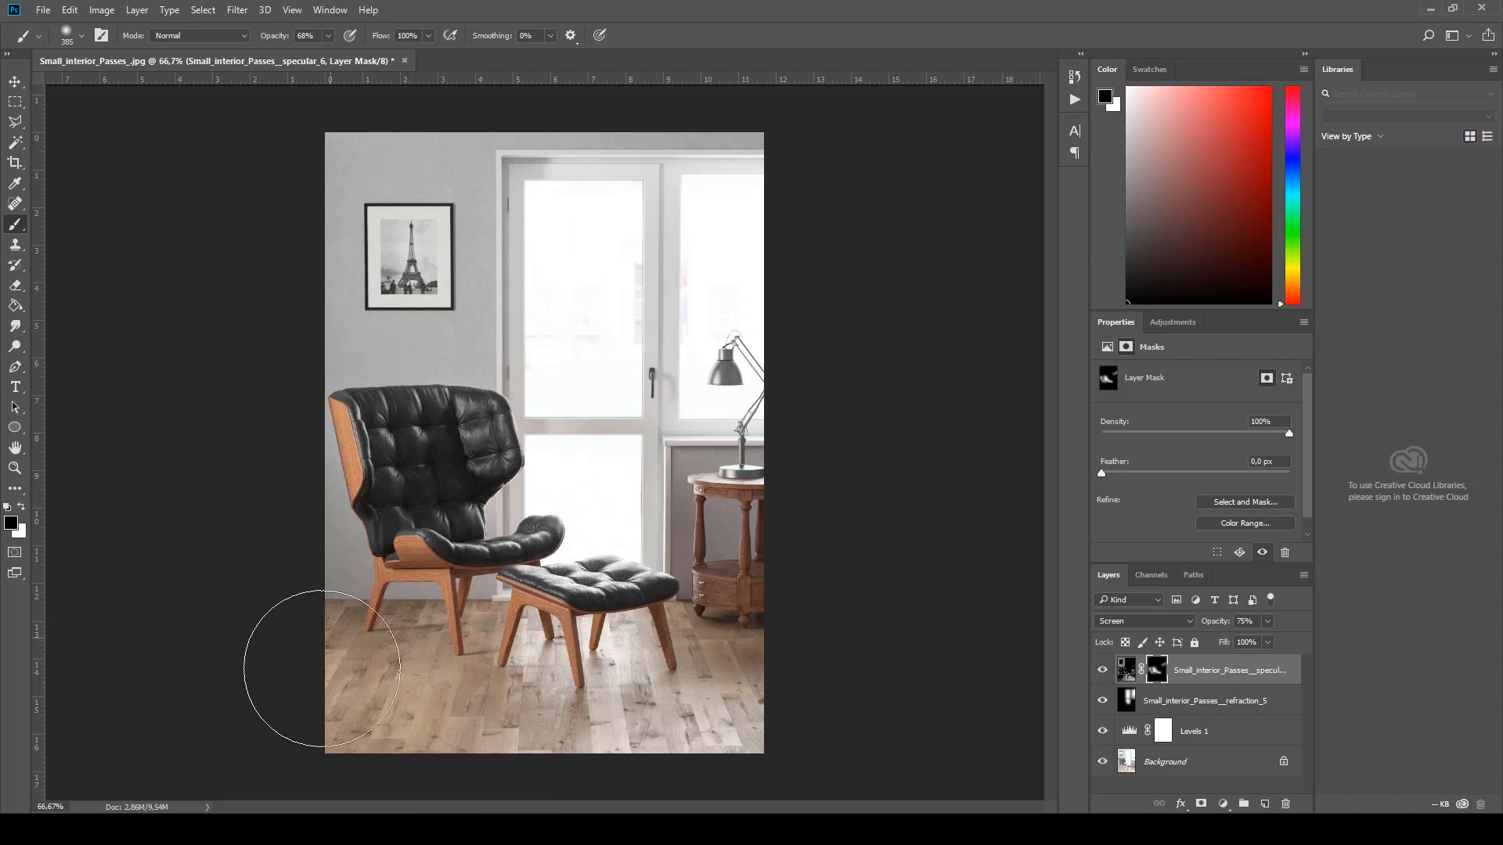
Step: Switch to the HQ render folder in File Explorer and place Small_interior_Passes__reflection_4 into the Photoshop document as a new layer
{"action": "key", "text": "alt+Tab"}
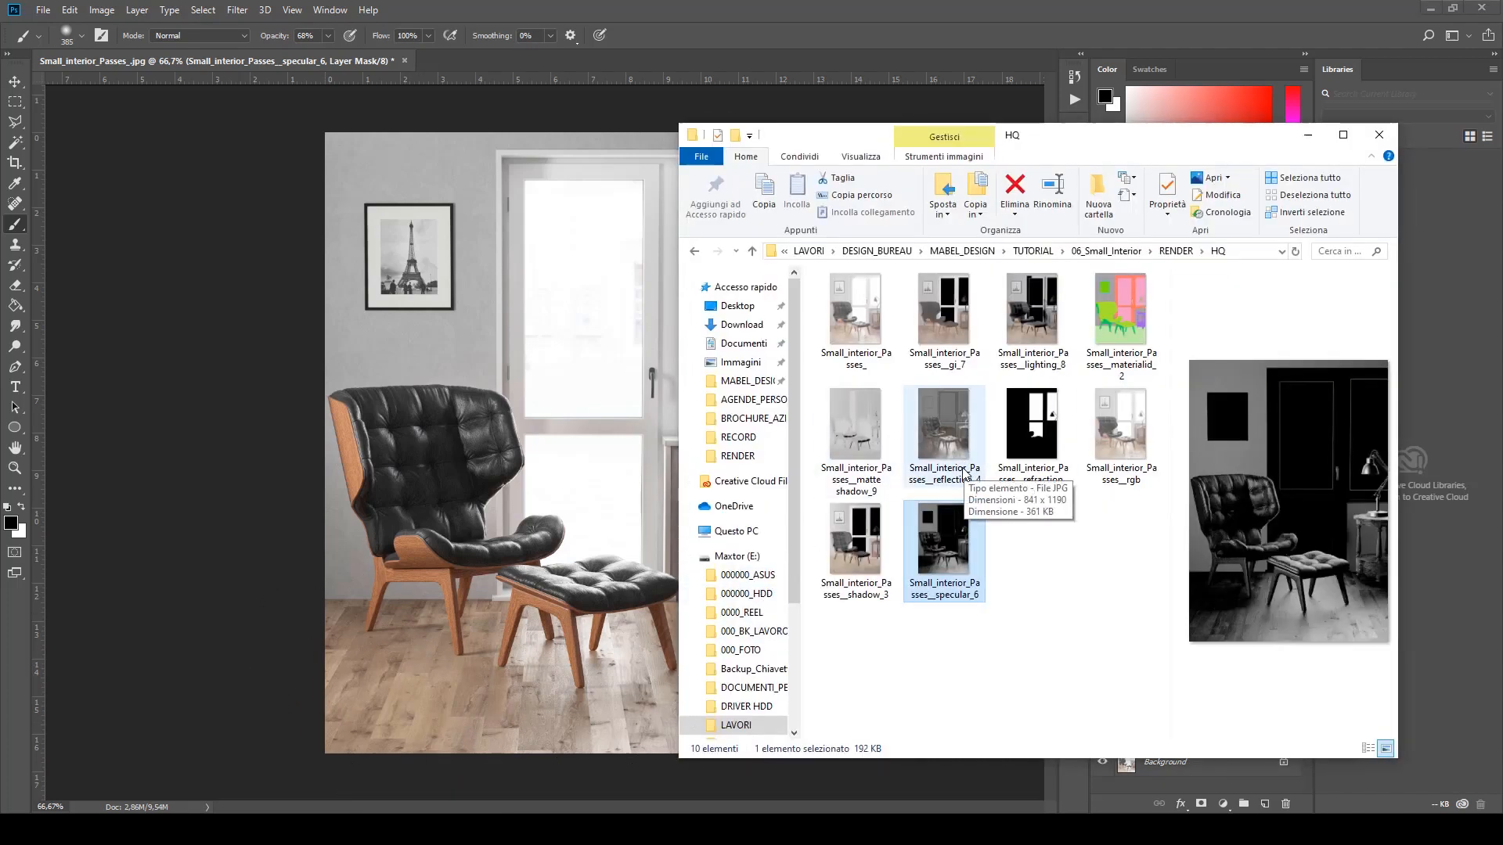
{"action": "left_click", "coordinate": [961, 434]}
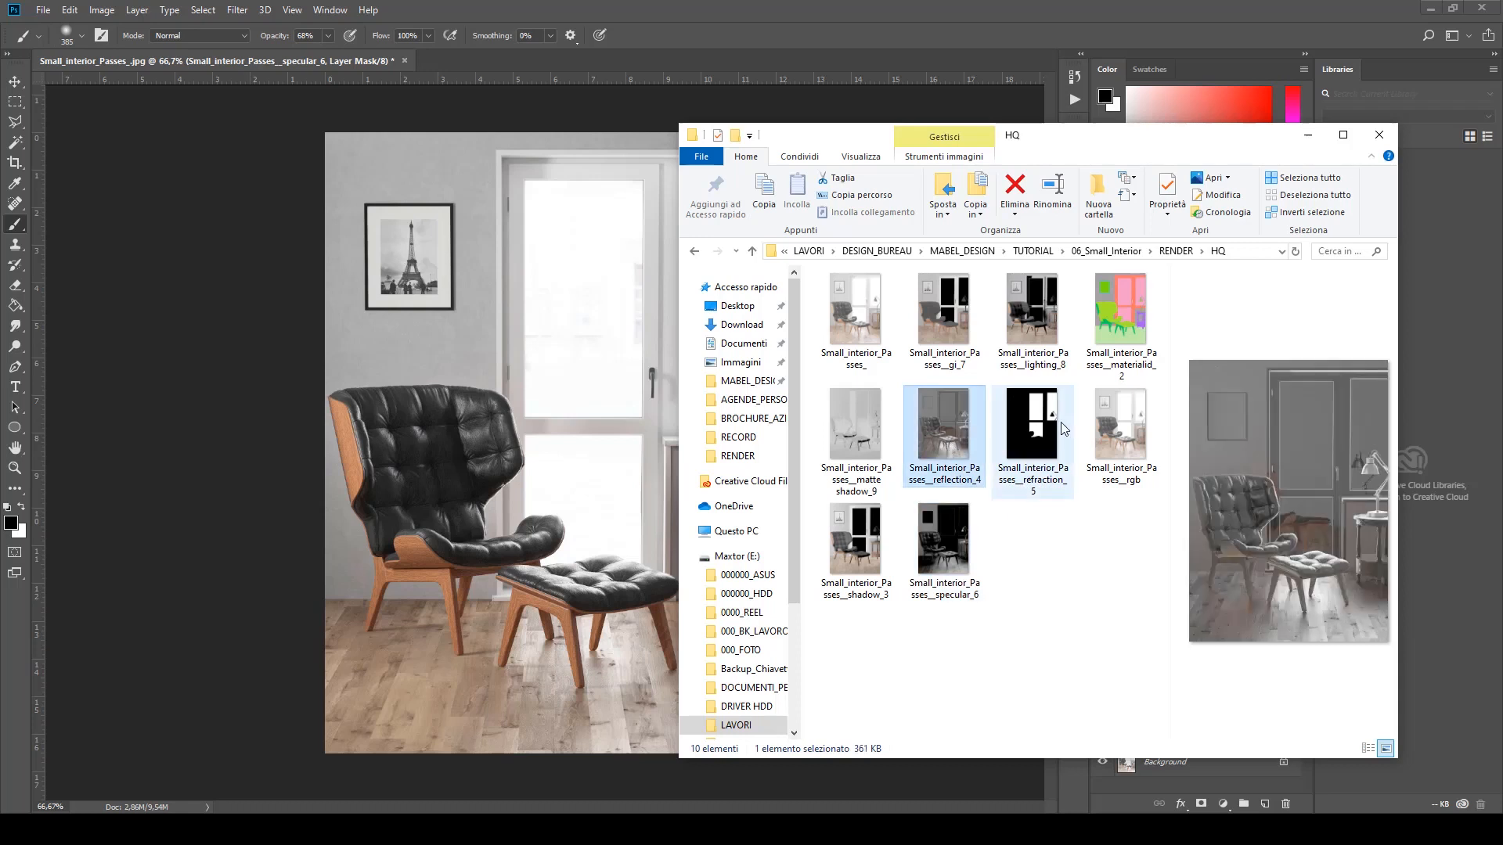
{"action": "left_click_drag", "start_coordinate": [702, 495], "coordinate": [526, 596]}
{"action": "left_click_drag", "start_coordinate": [557, 430], "coordinate": [570, 370]}
{"action": "key", "text": "b"}
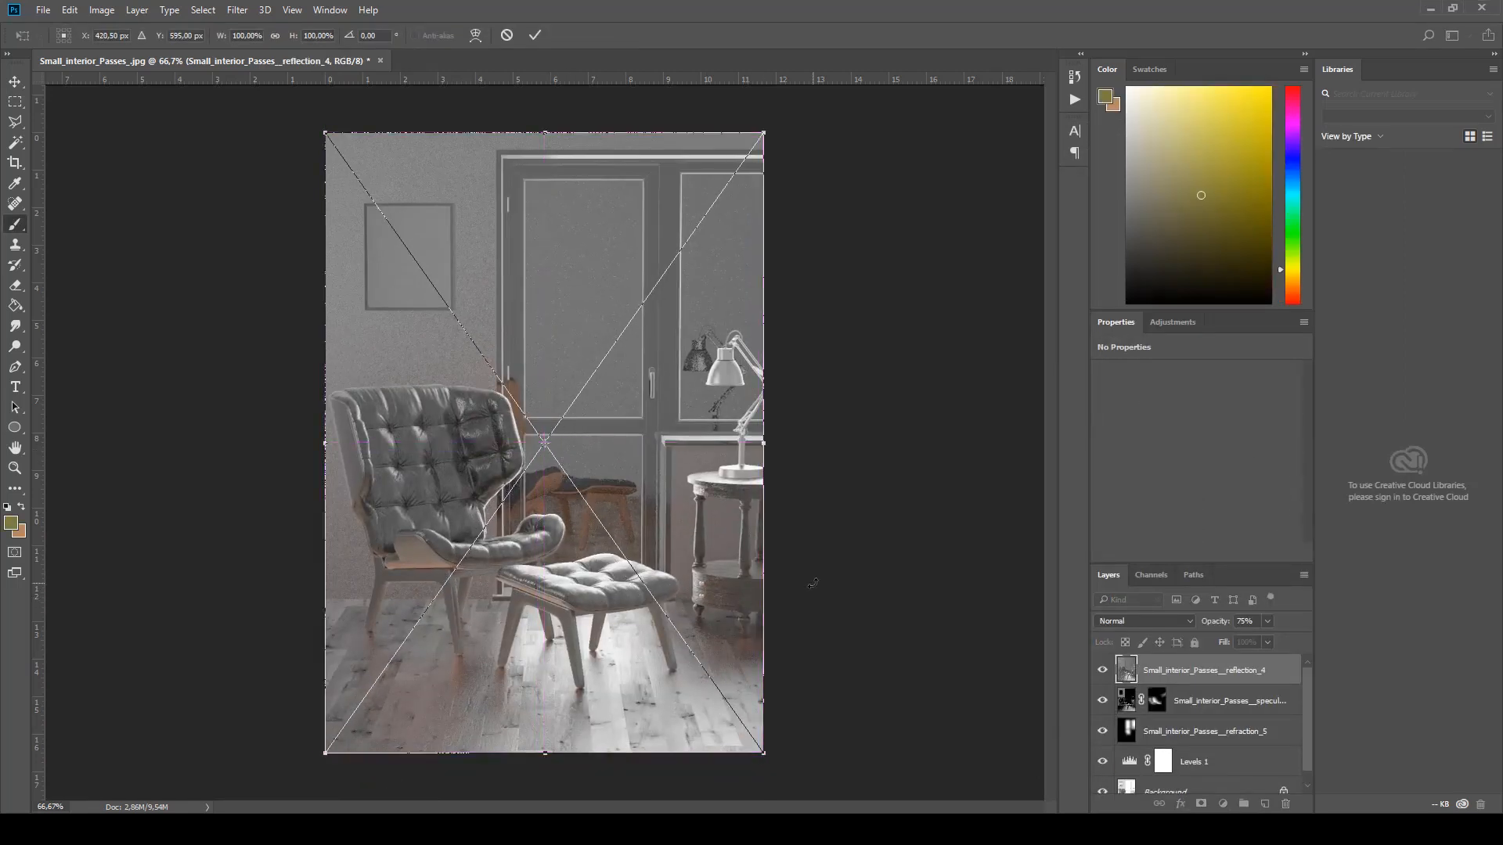
Step: Try Linear Dodge (Add) on the reflection layer, and set its blend mode to Screen instead
{"action": "left_click", "coordinate": [1187, 623]}
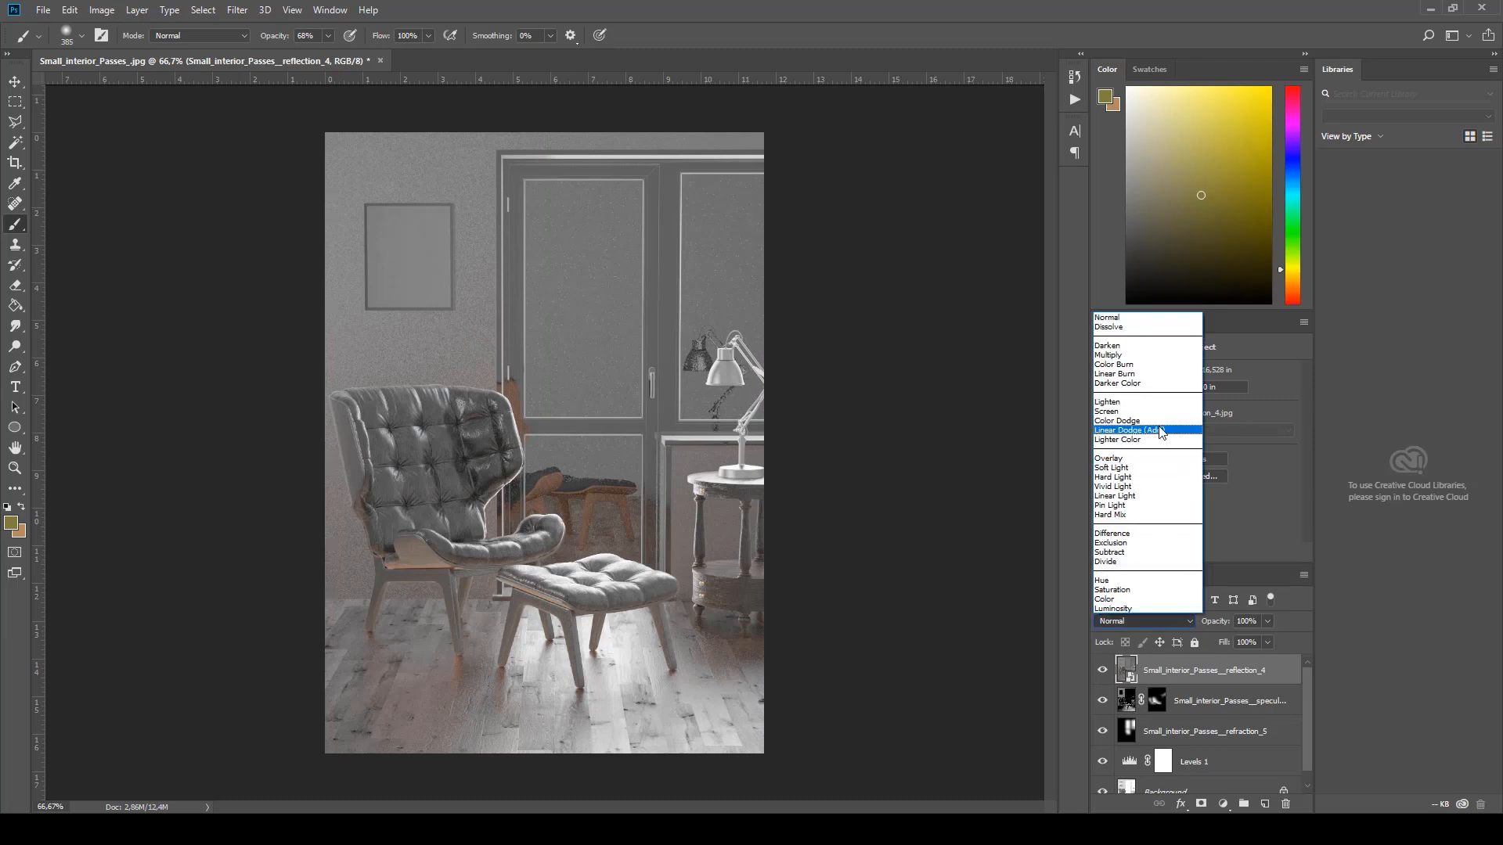
{"action": "left_click", "coordinate": [1159, 430]}
{"action": "left_click", "coordinate": [1174, 621]}
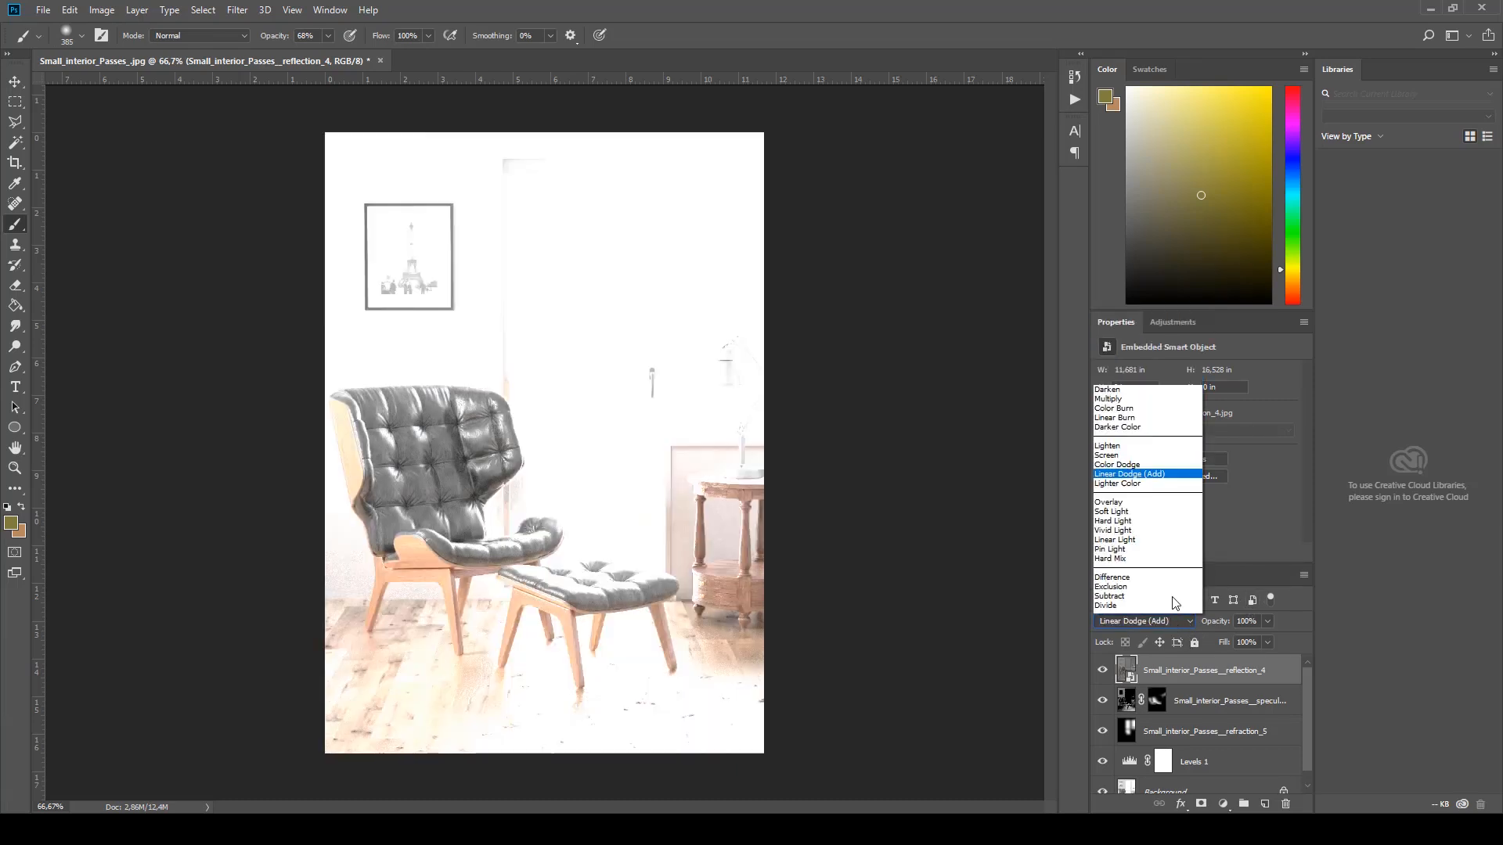
{"action": "left_click", "coordinate": [1132, 415]}
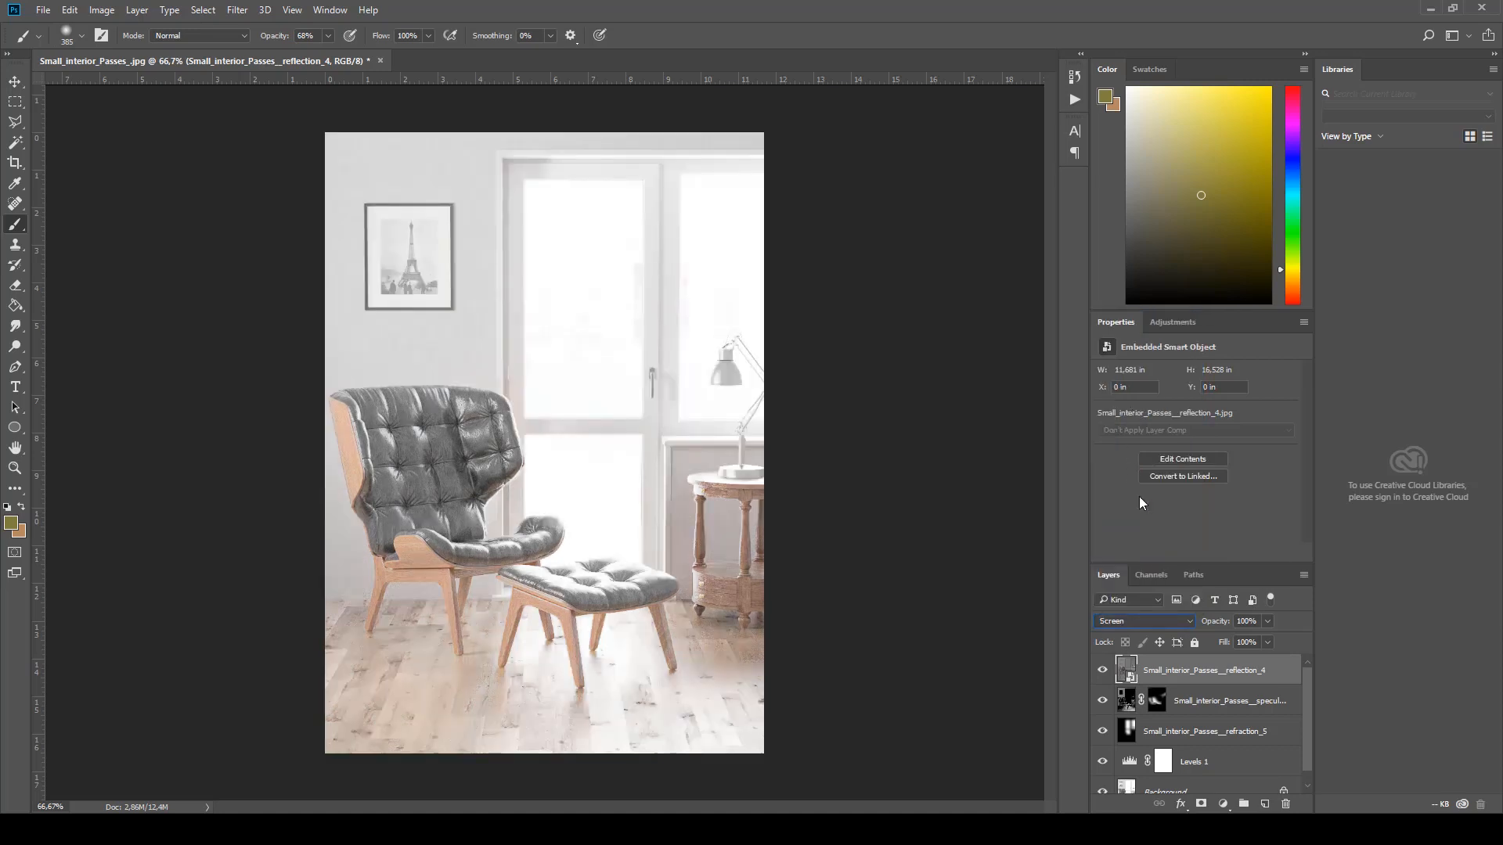
Step: Move the reflection layer directly below Levels 1 and add a layer mask inverted to black
{"action": "left_click_drag", "start_coordinate": [1181, 673], "coordinate": [1192, 769]}
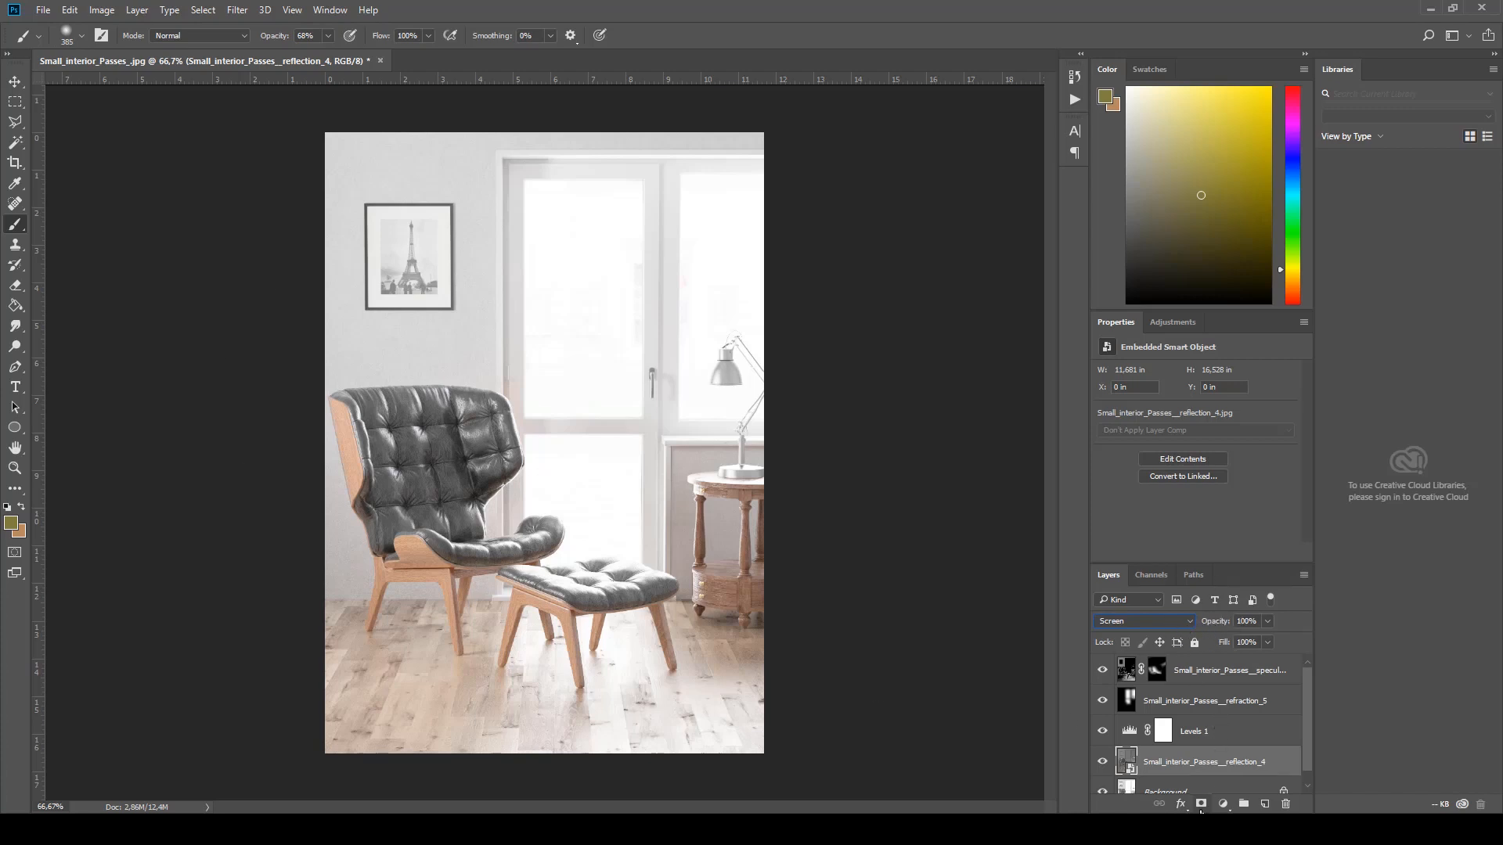
{"action": "left_click", "coordinate": [1200, 804]}
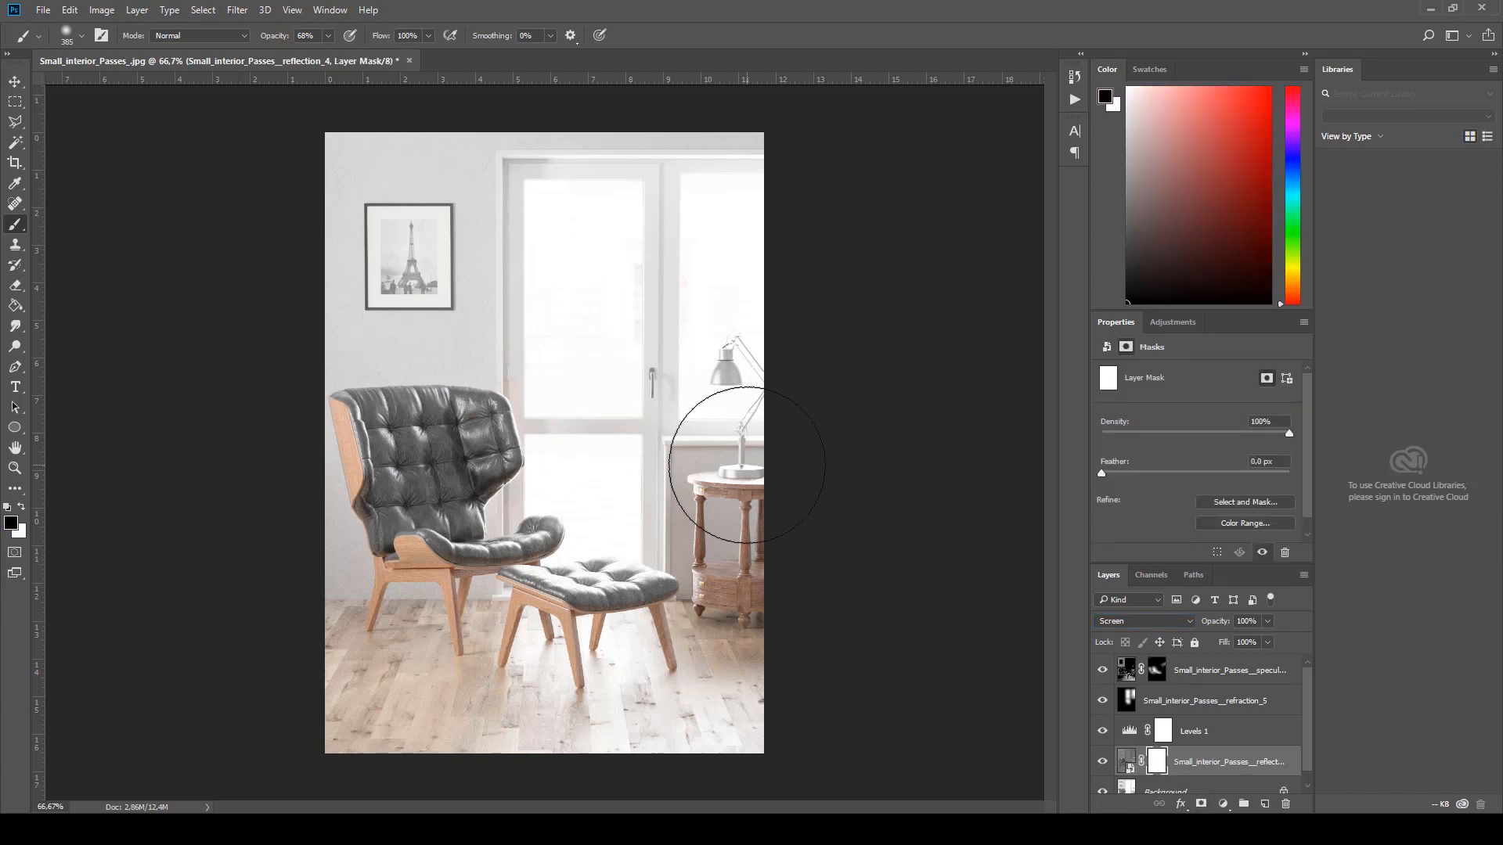
{"action": "key", "text": "ctrl+i"}
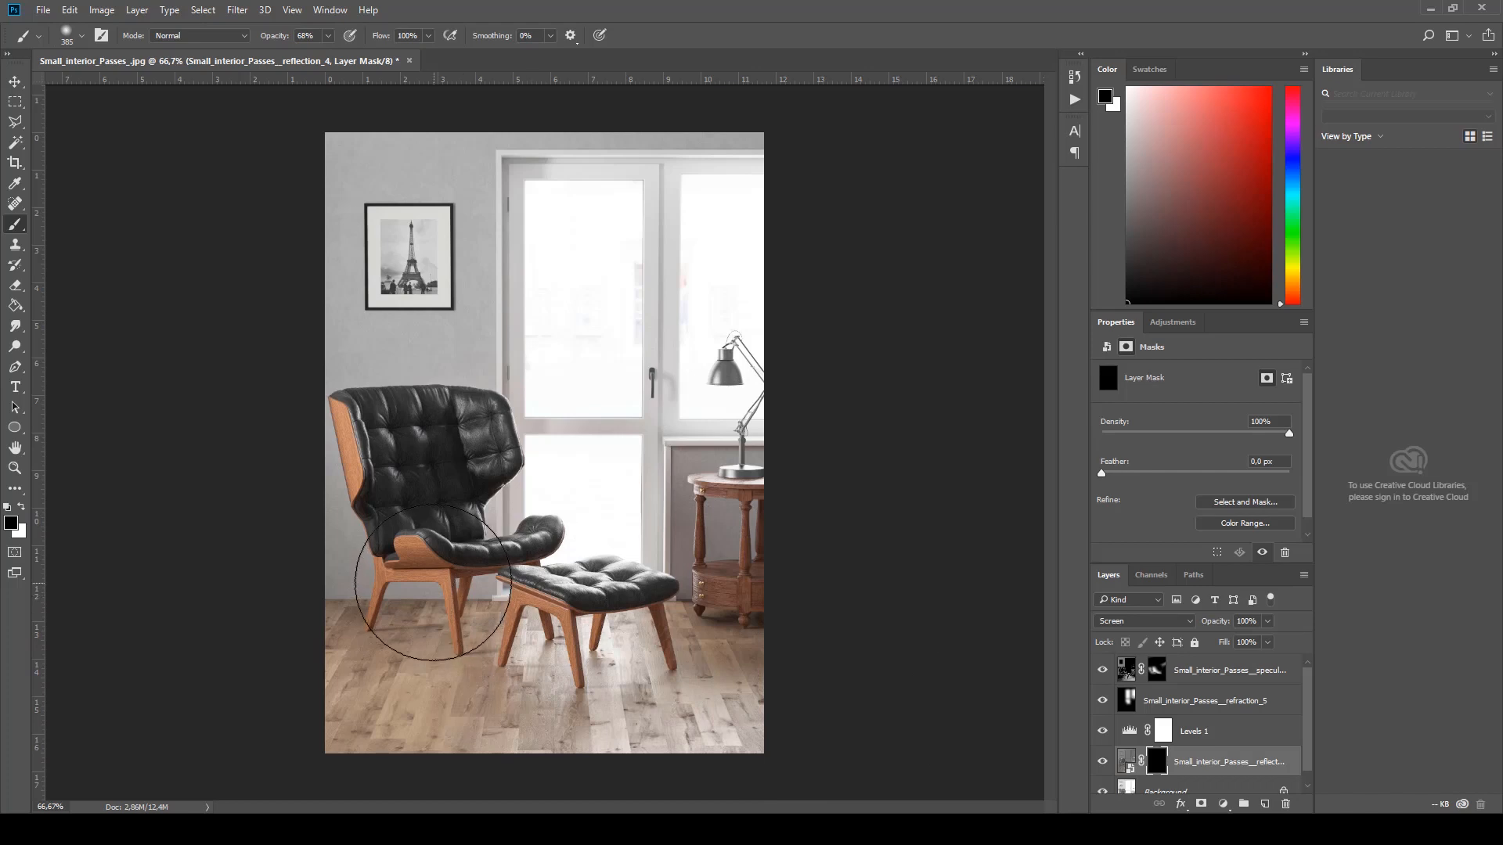
Step: Set the foreground colour to white (ffffff) and the brush opacity to 25%
{"action": "left_click", "coordinate": [10, 522]}
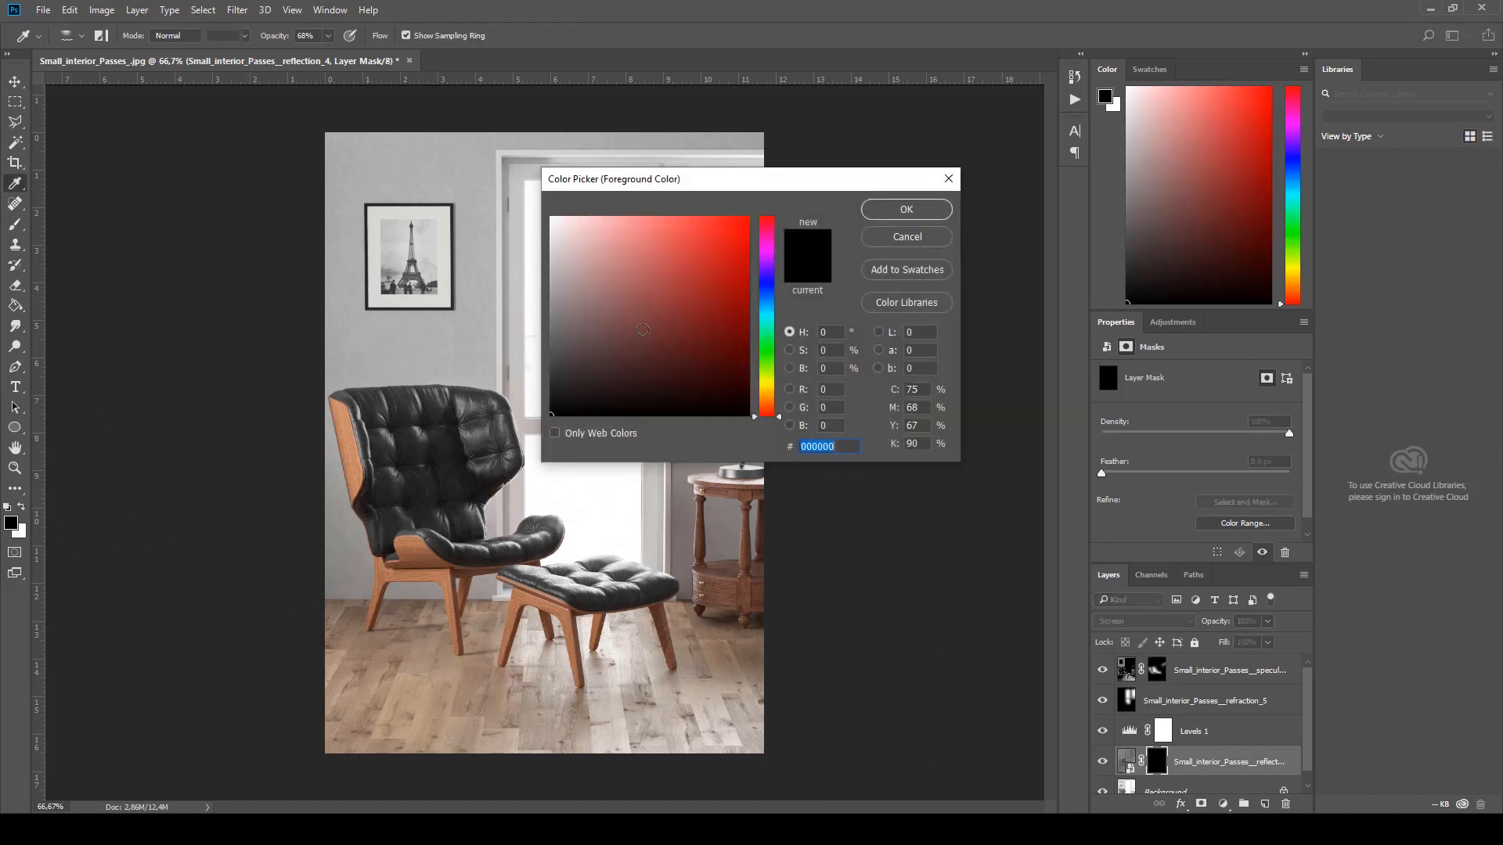
{"action": "left_click", "coordinate": [514, 168]}
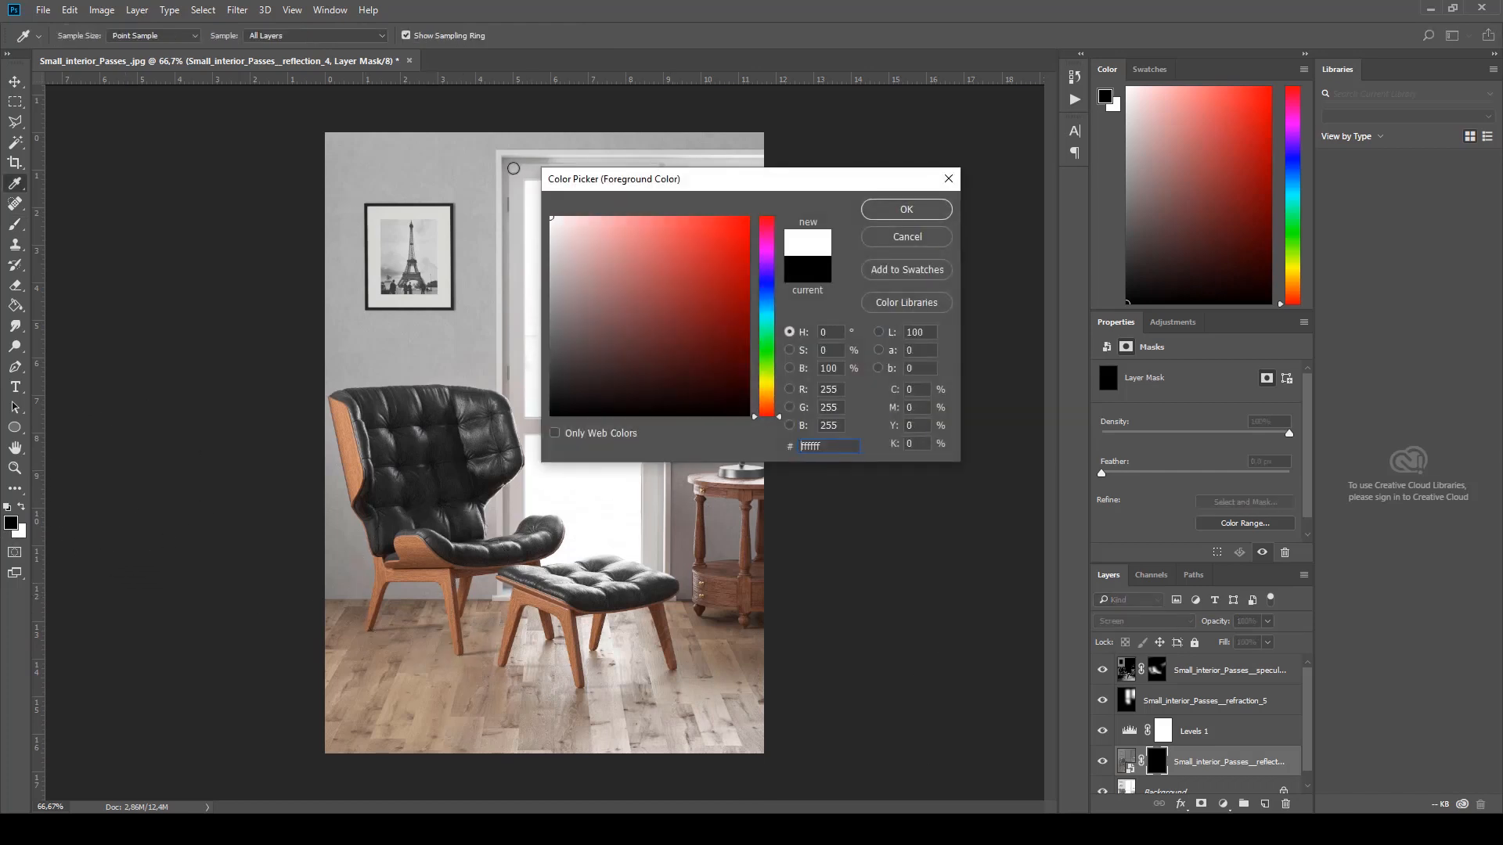
{"action": "left_click", "coordinate": [873, 218]}
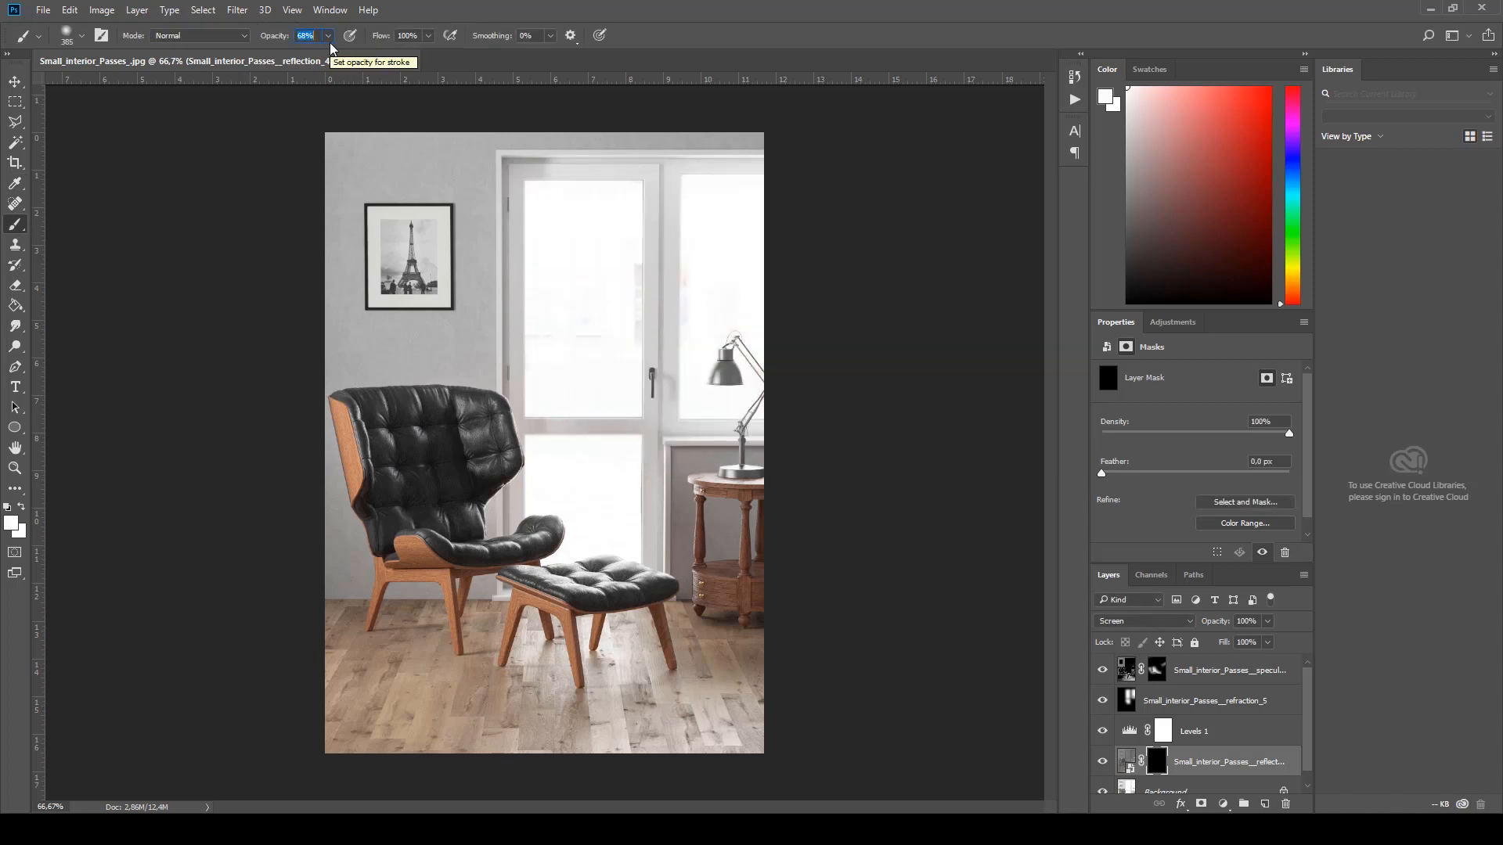
{"action": "type", "text": "25"}
Step: Reduce the soft round brush to 91 px and paint the reflection mask on the floor around the armchair's back-left leg
{"action": "left_click", "coordinate": [380, 647]}
{"action": "key", "text": "ctrl+z"}
{"action": "scroll", "coordinate": [469, 626], "scroll_direction": "up", "scroll_amount": 5, "text": "alt"}
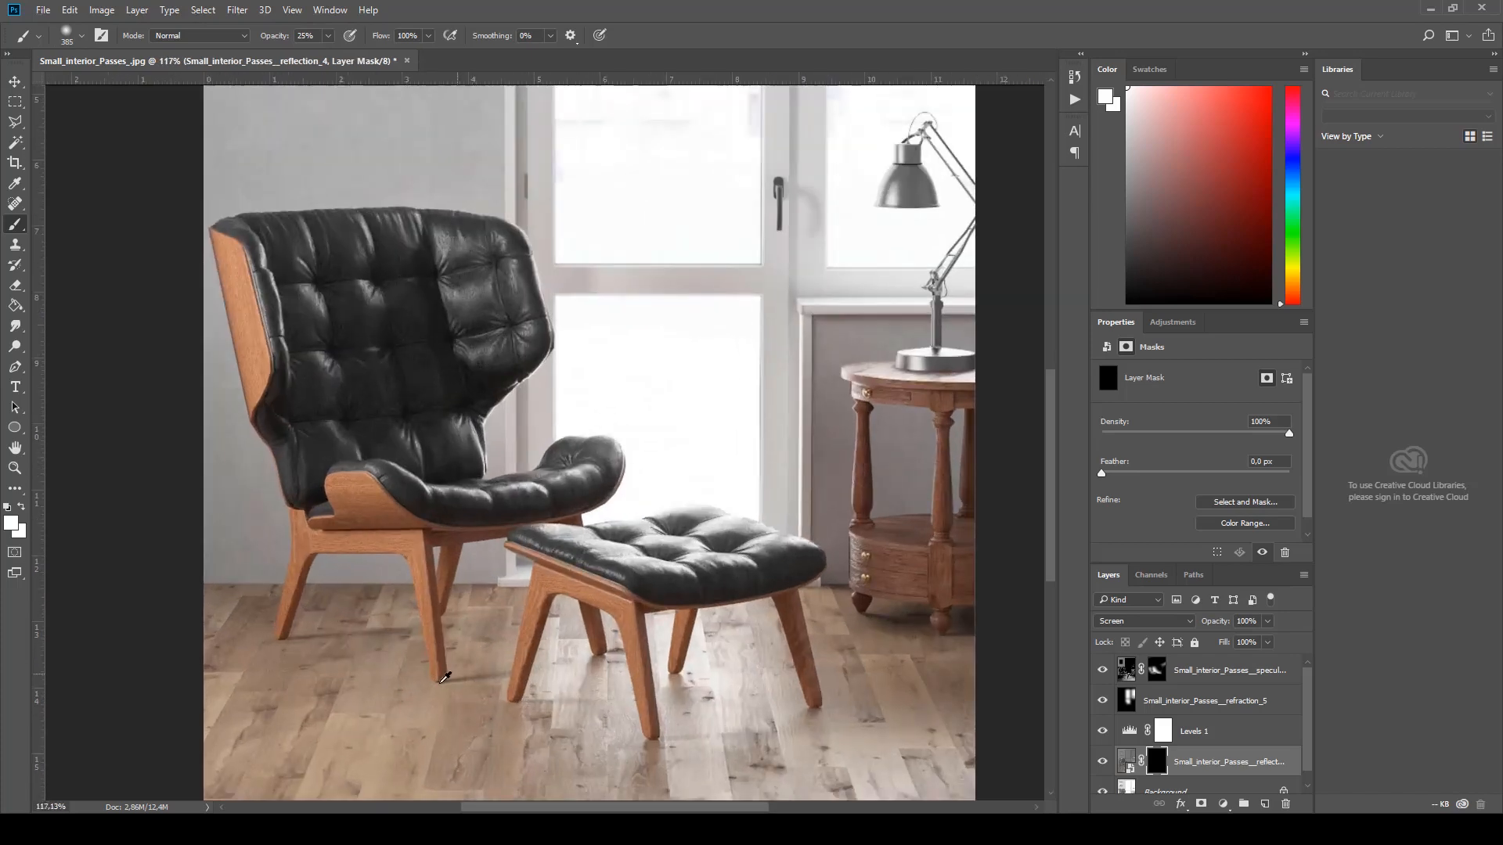
{"action": "right_click", "coordinate": [491, 642]}
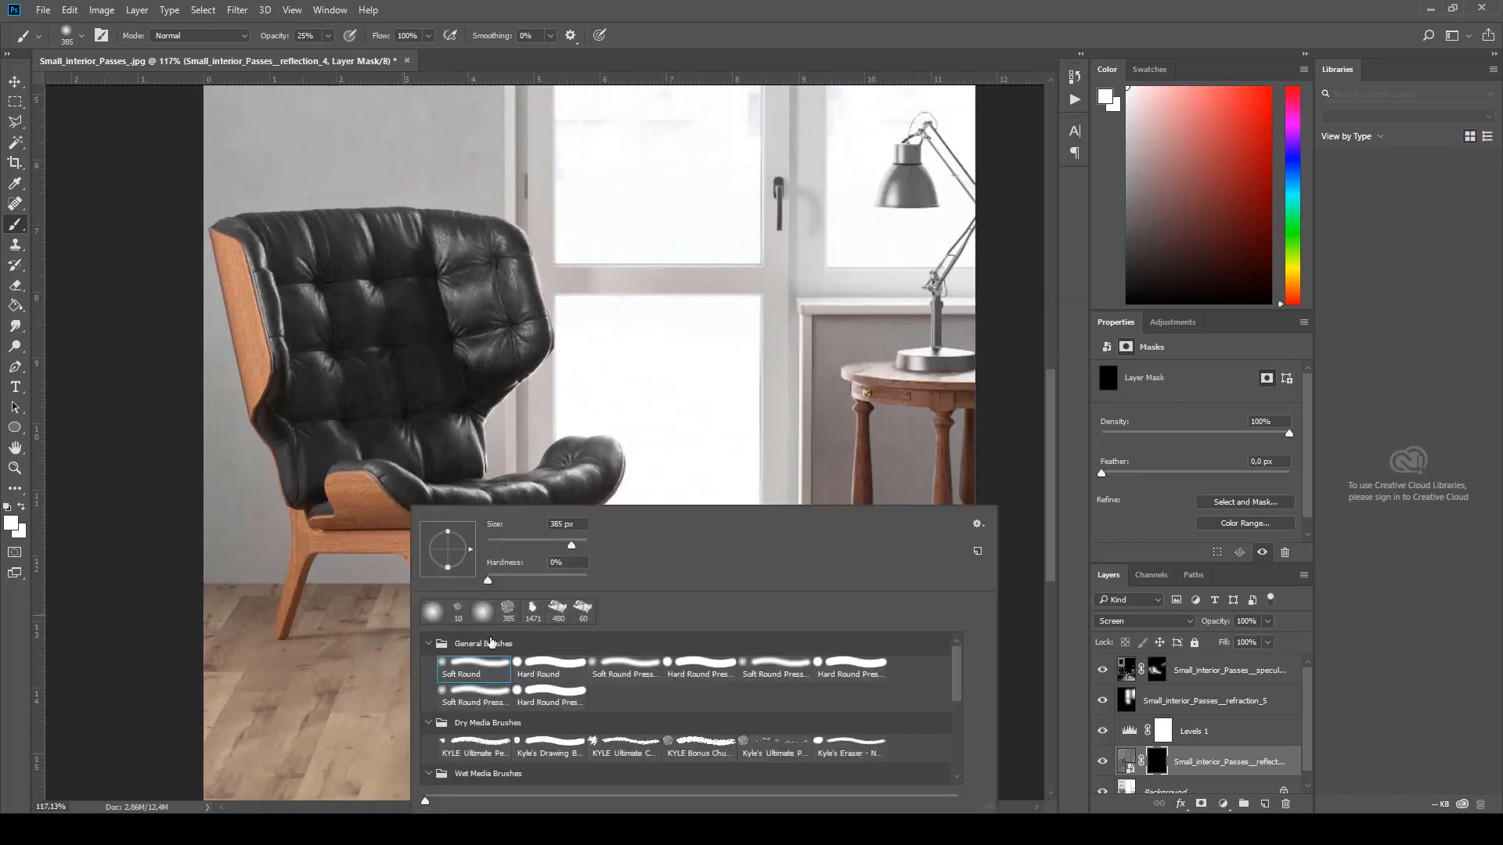
{"action": "left_click", "coordinate": [532, 541]}
{"action": "mouse_move", "coordinate": [258, 675]}
{"action": "left_mouse_down"}
{"action": "mouse_move", "coordinate": [279, 626]}
{"action": "mouse_move", "coordinate": [289, 704]}
{"action": "mouse_move", "coordinate": [280, 642]}
{"action": "mouse_move", "coordinate": [349, 695]}
{"action": "mouse_move", "coordinate": [295, 677]}
{"action": "mouse_move", "coordinate": [265, 631]}
{"action": "mouse_move", "coordinate": [245, 632]}
{"action": "mouse_move", "coordinate": [282, 627]}
{"action": "mouse_move", "coordinate": [318, 647]}
{"action": "mouse_move", "coordinate": [261, 627]}
{"action": "mouse_move", "coordinate": [295, 653]}
{"action": "left_mouse_up"}
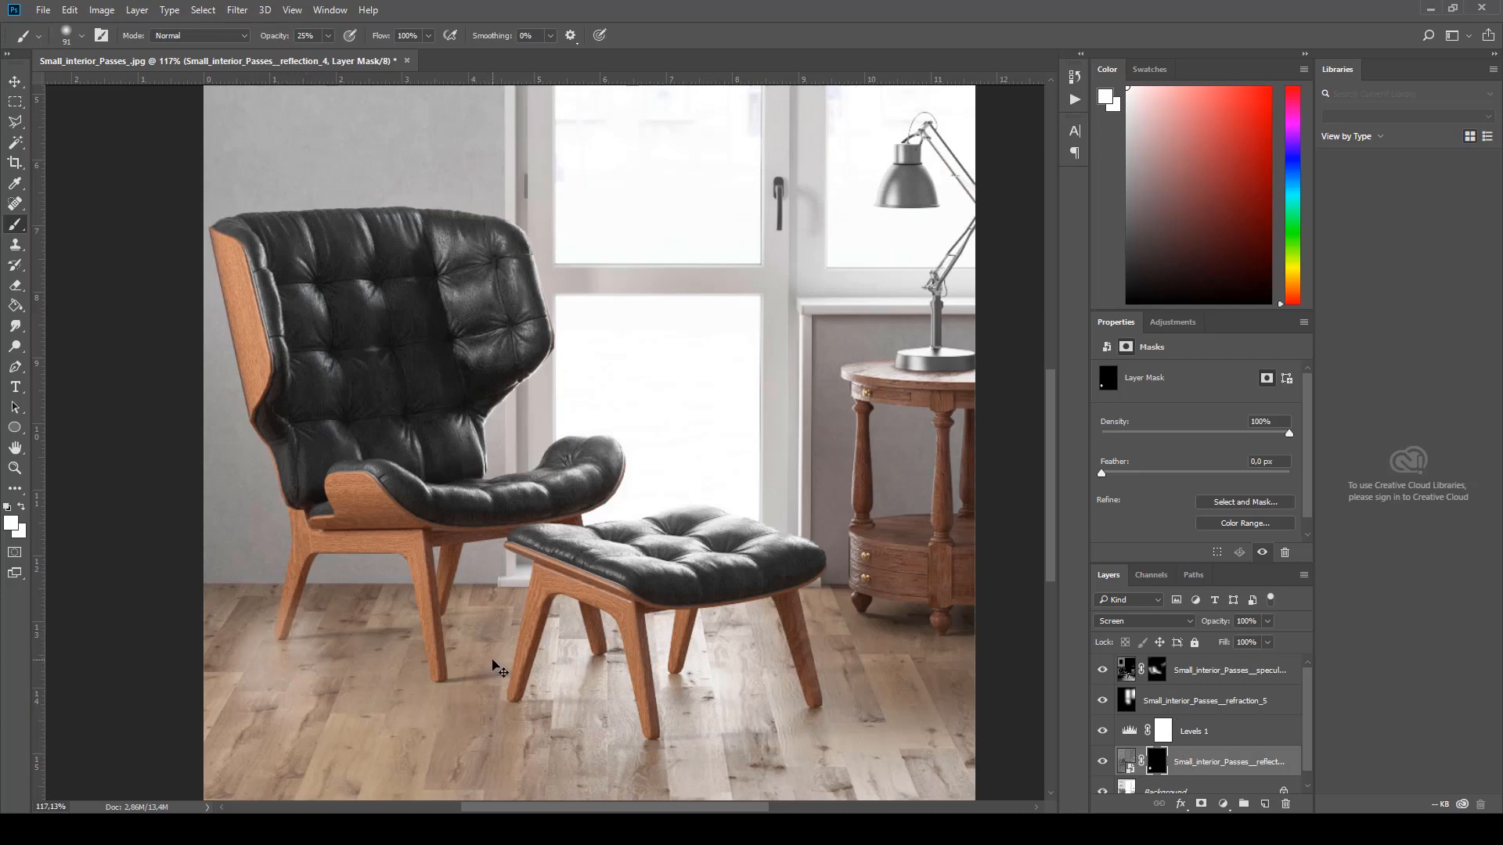
{"action": "mouse_move", "coordinate": [242, 660]}
{"action": "left_mouse_down"}
{"action": "mouse_move", "coordinate": [284, 621]}
{"action": "mouse_move", "coordinate": [254, 618]}
{"action": "left_mouse_up"}
Step: Try Multiply on the reflection layer, and set its blend mode to Normal instead
{"action": "left_click", "coordinate": [1130, 621]}
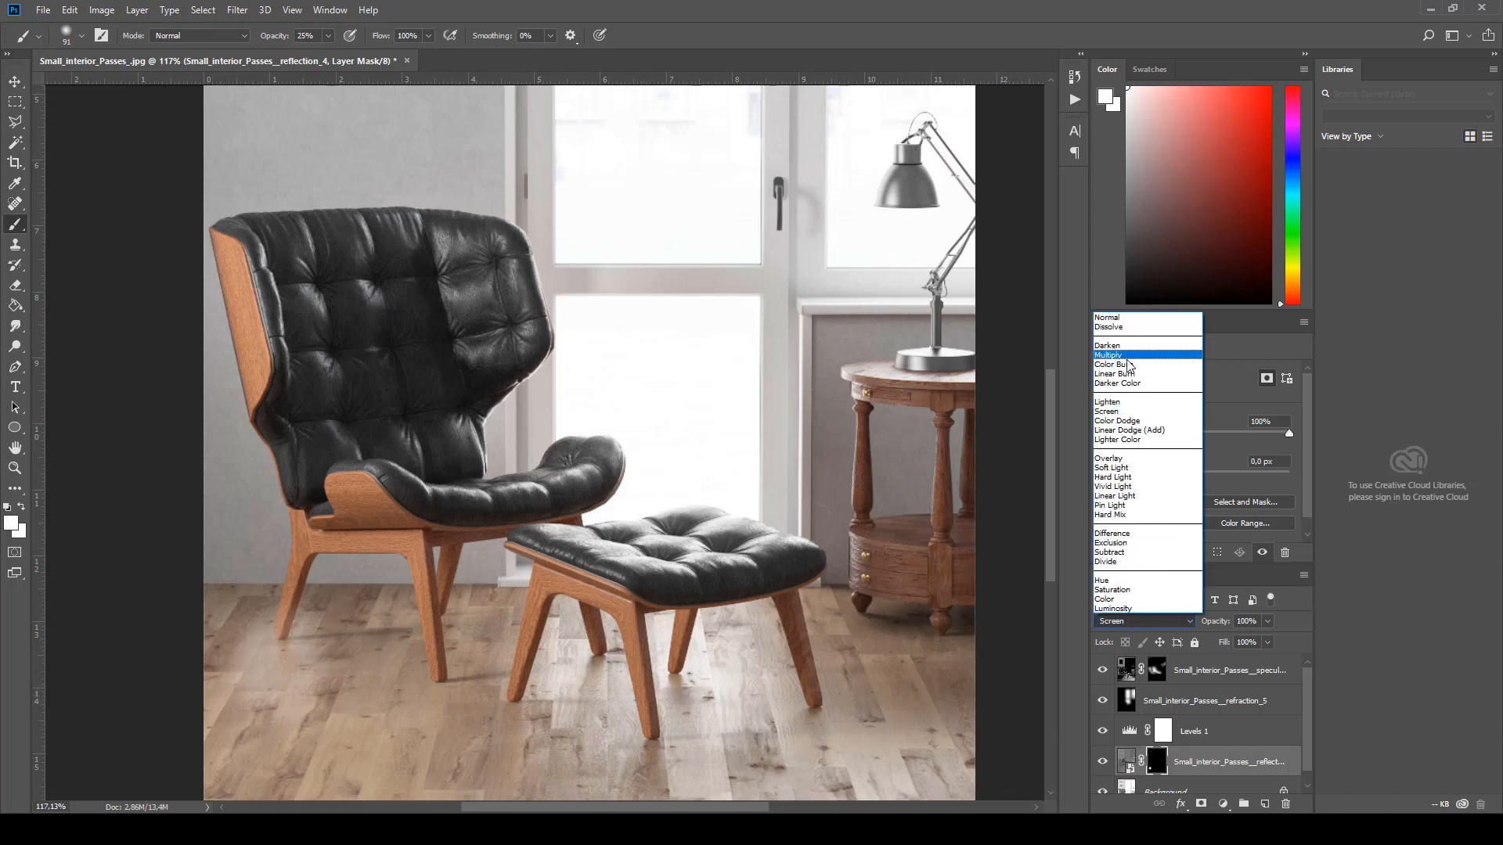
{"action": "left_click", "coordinate": [1130, 355]}
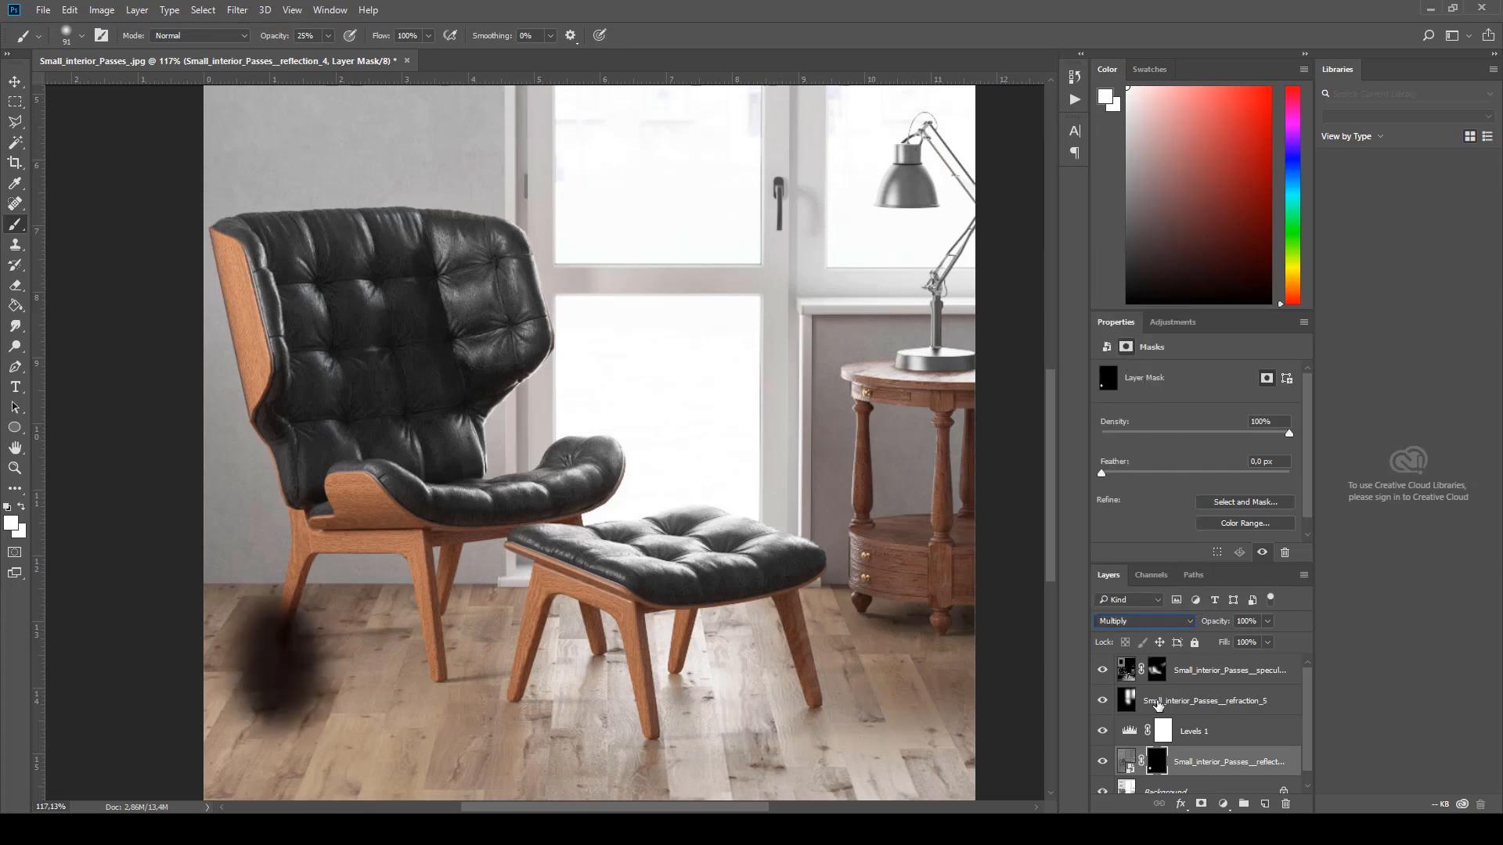
{"action": "left_click", "coordinate": [1123, 623]}
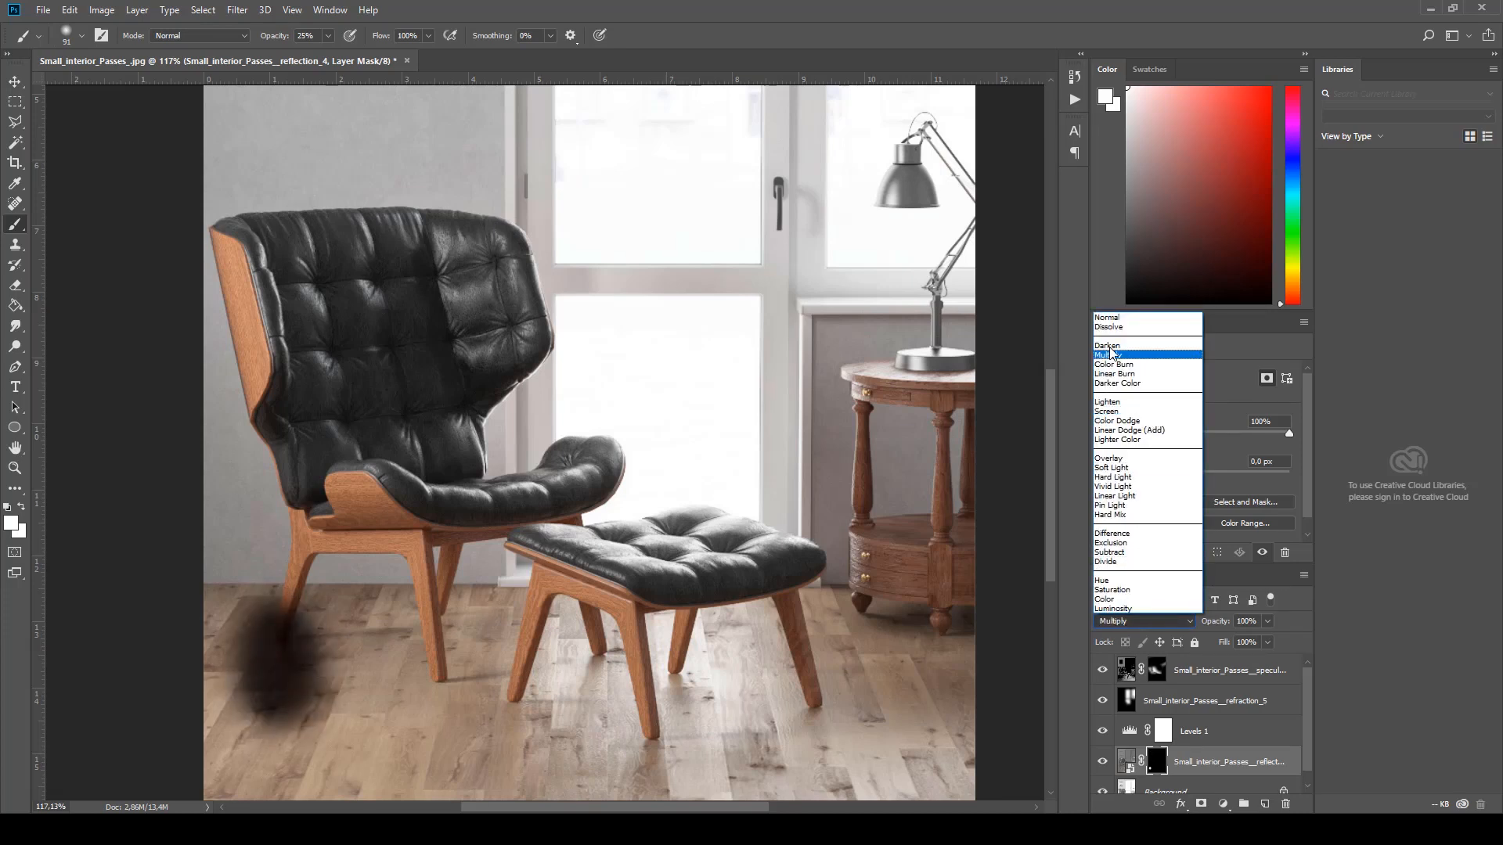
{"action": "left_click", "coordinate": [1115, 317]}
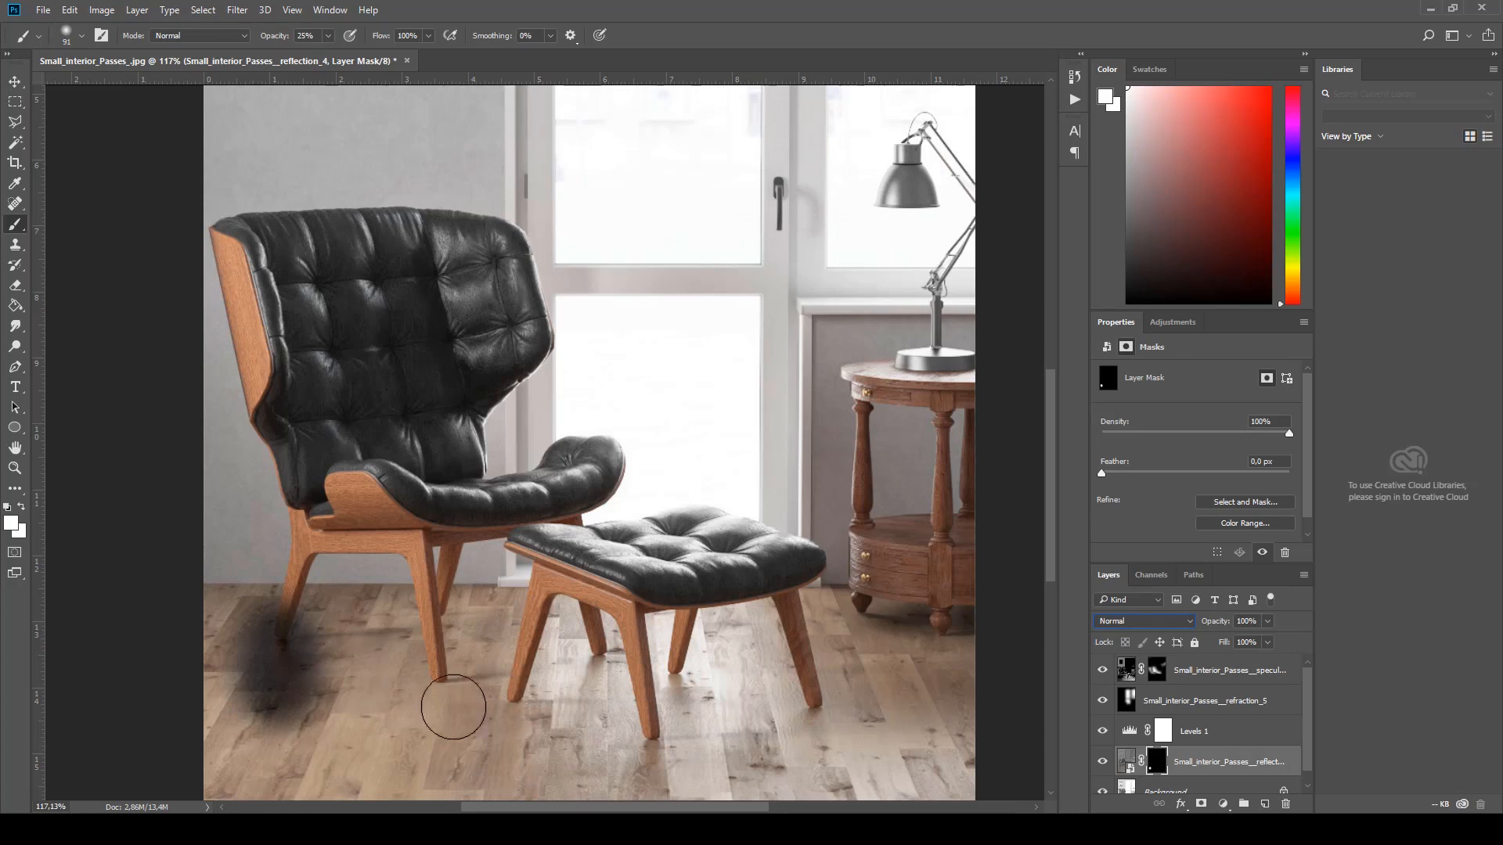
Step: Set the foreground colour to black (000000) and paint the dark reflection patch by the armchair's back-left leg out of the mask
{"action": "right_click", "coordinate": [548, 716]}
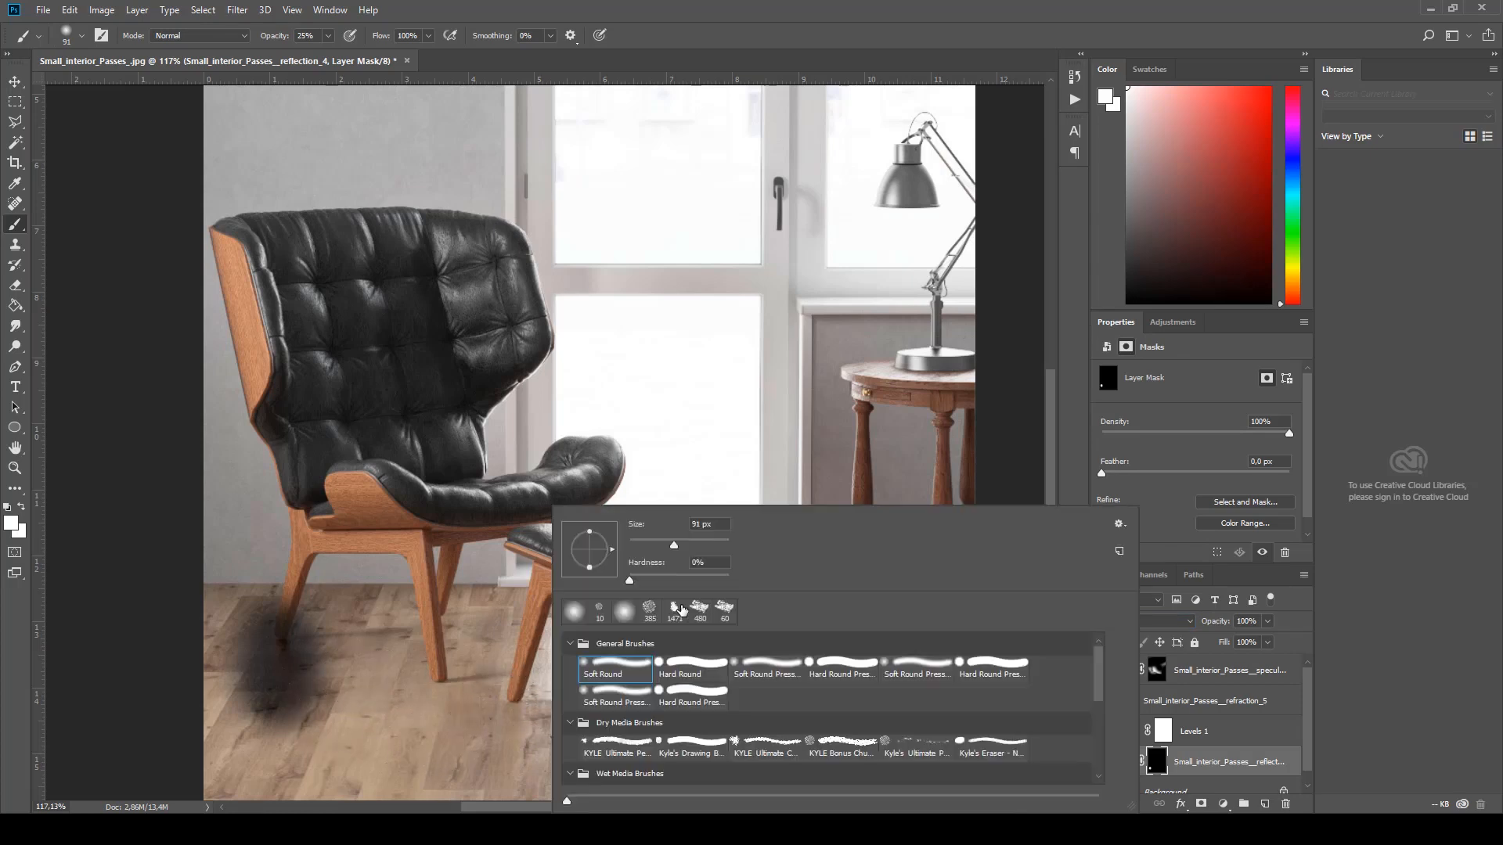
{"action": "left_click", "coordinate": [368, 598]}
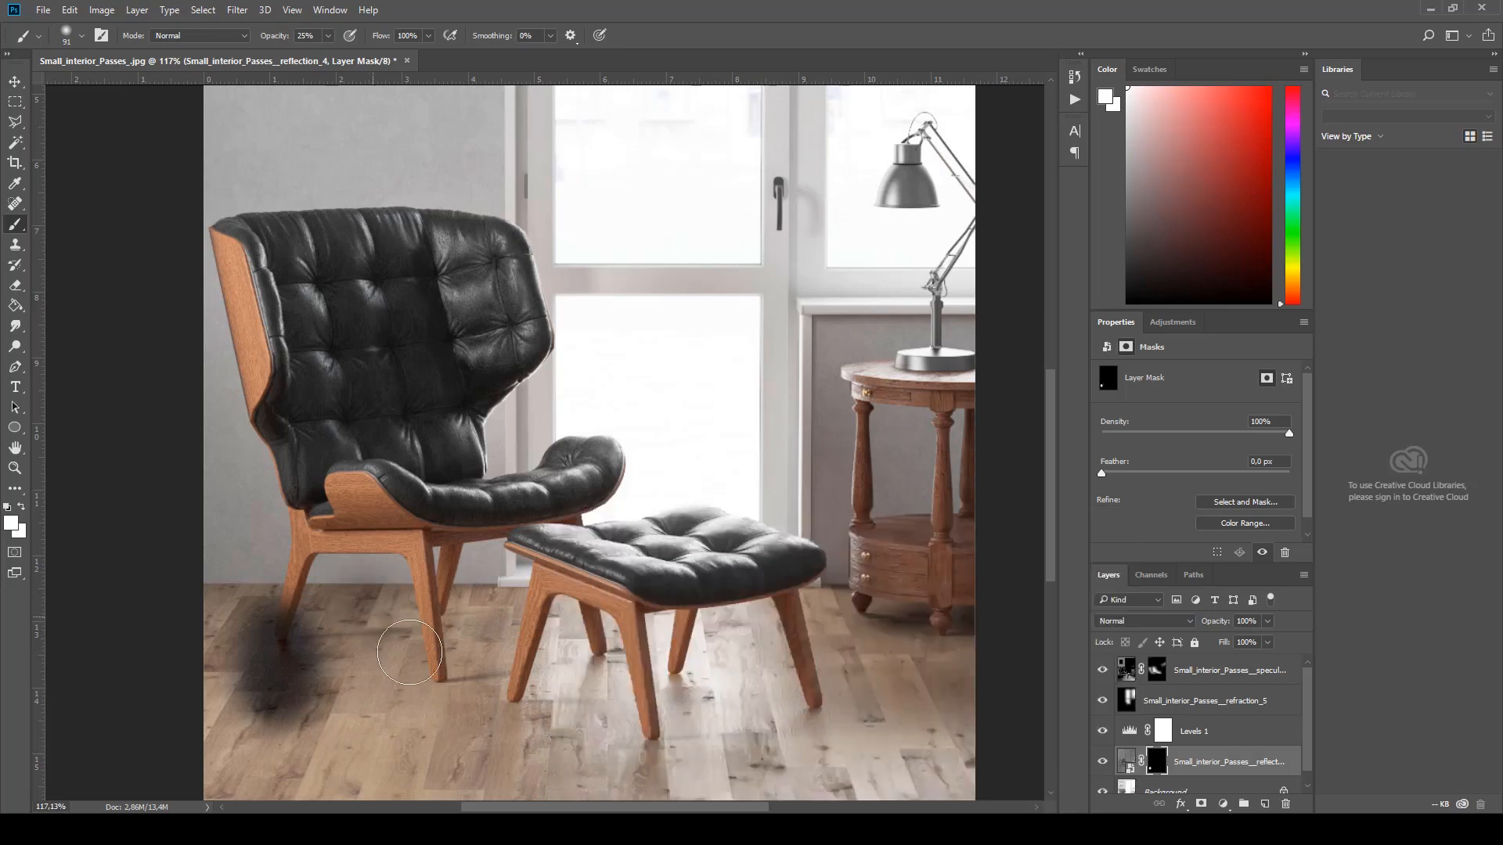
{"action": "key", "text": "ctrl+z"}
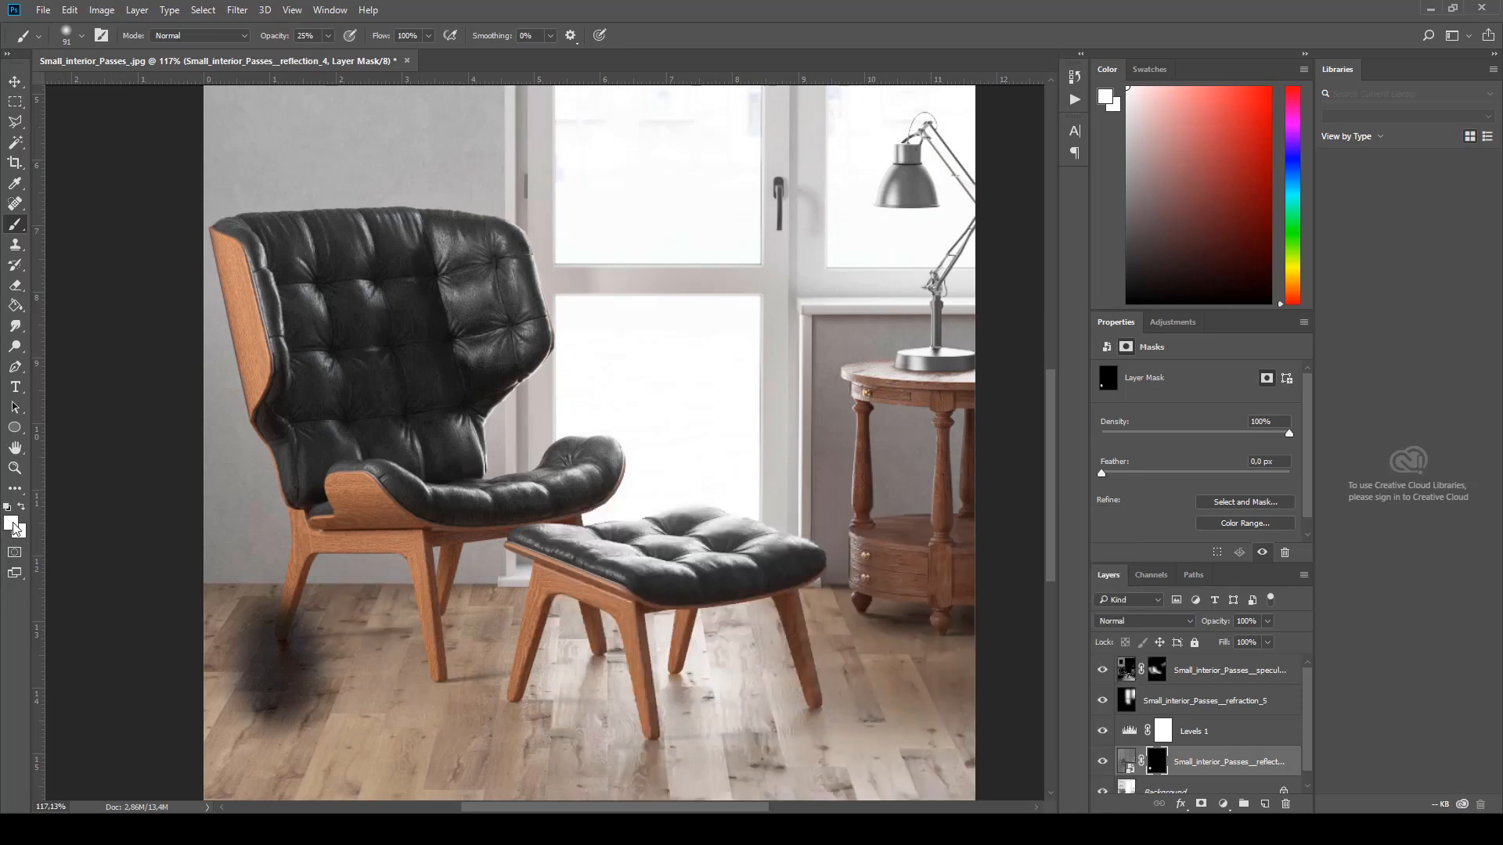
{"action": "left_click", "coordinate": [13, 526]}
{"action": "type", "text": "000000"}
{"action": "left_click", "coordinate": [905, 209]}
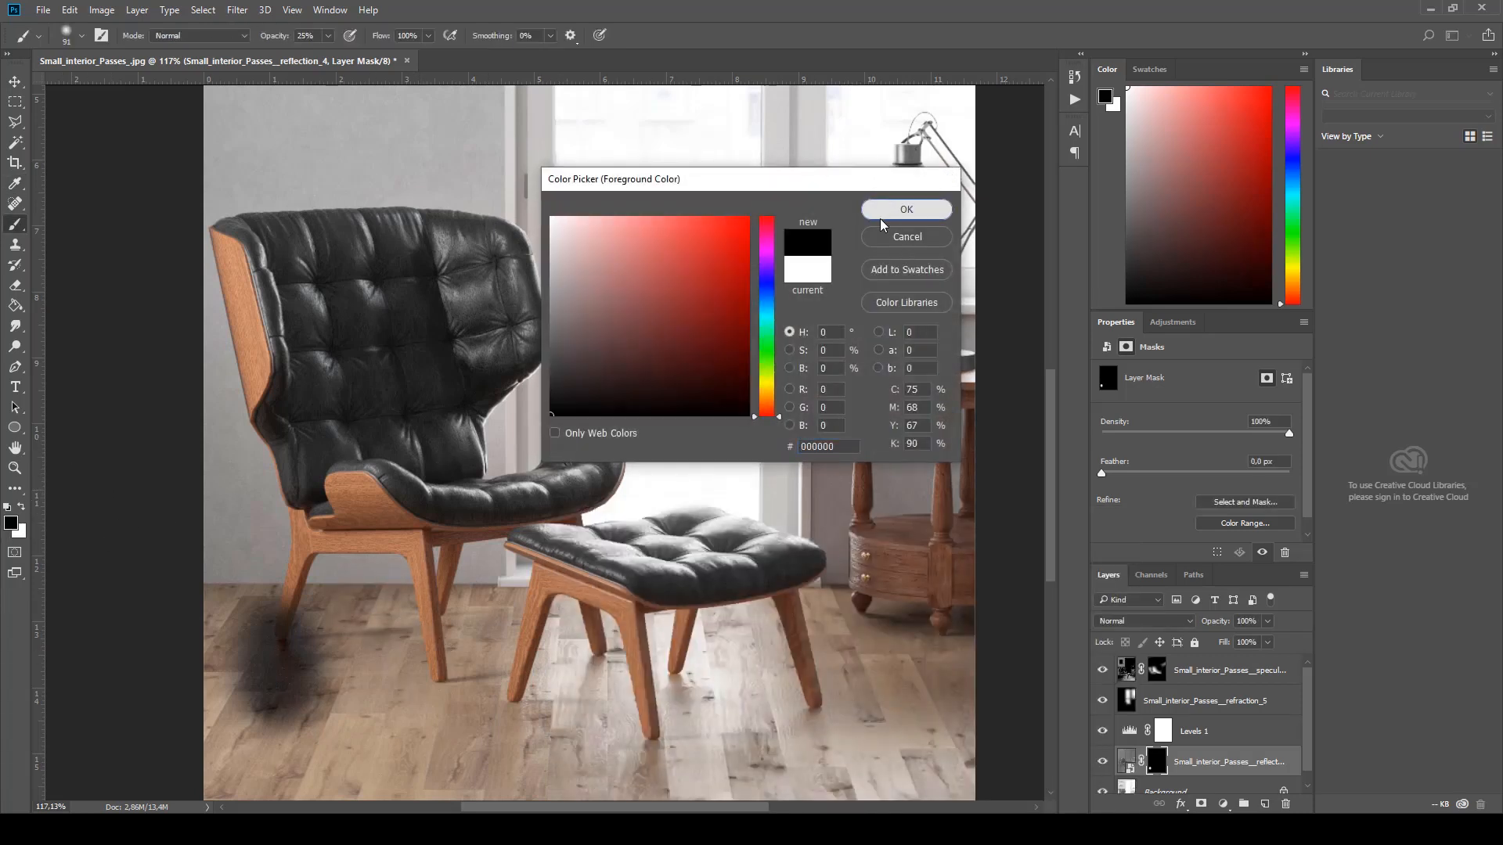
{"action": "mouse_move", "coordinate": [295, 623]}
{"action": "left_mouse_down"}
{"action": "mouse_move", "coordinate": [251, 624]}
{"action": "mouse_move", "coordinate": [274, 646]}
{"action": "mouse_move", "coordinate": [285, 715]}
{"action": "mouse_move", "coordinate": [309, 694]}
{"action": "mouse_move", "coordinate": [298, 634]}
{"action": "mouse_move", "coordinate": [237, 621]}
{"action": "left_mouse_up"}
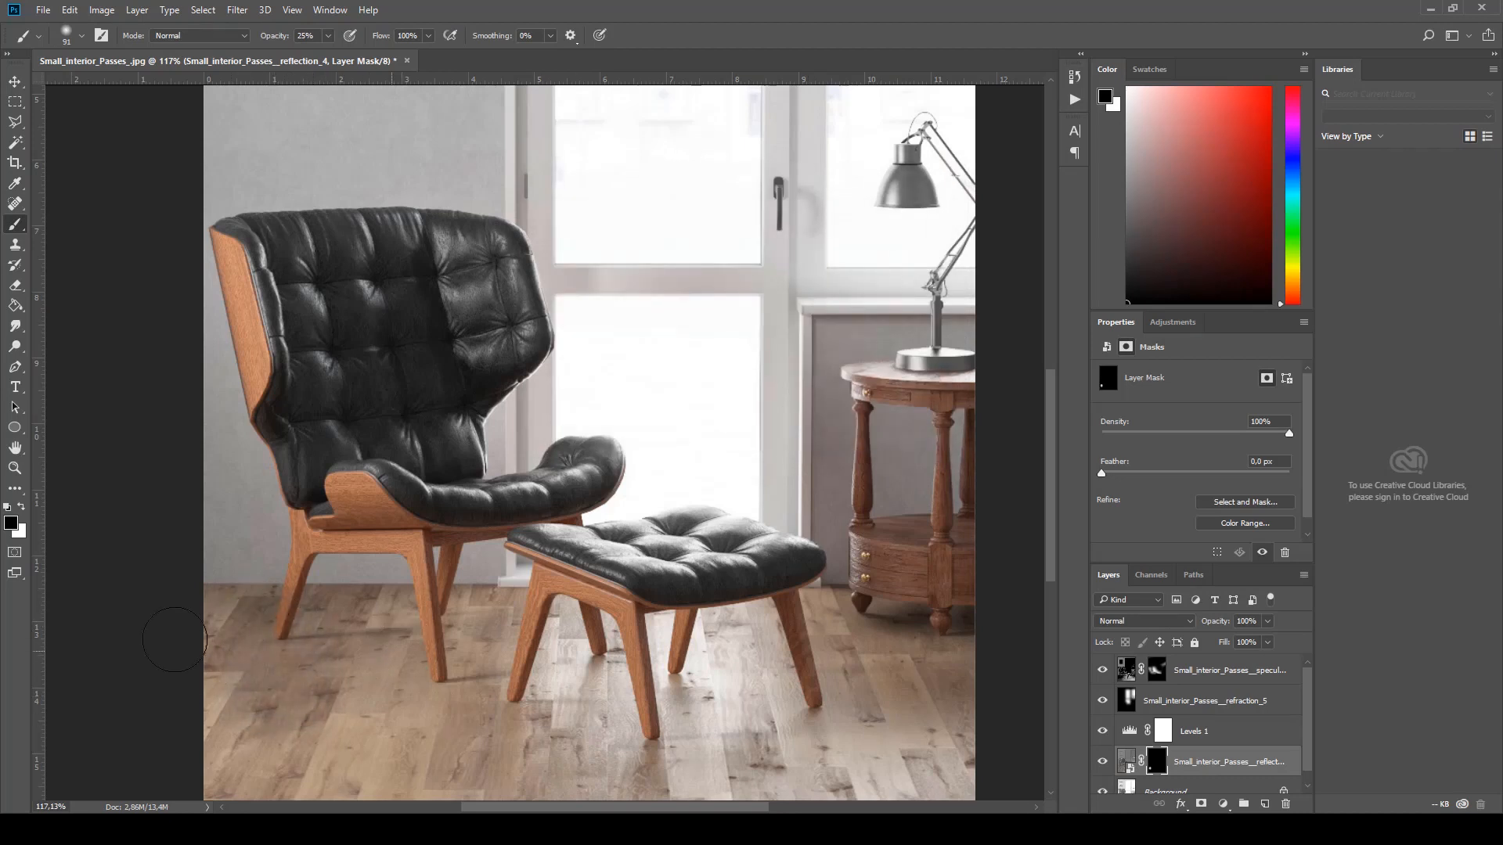
Step: Swap the foreground colour to white and paint short reflection strokes into the mask at the feet of the armchair and footstool
{"action": "right_click", "coordinate": [278, 642]}
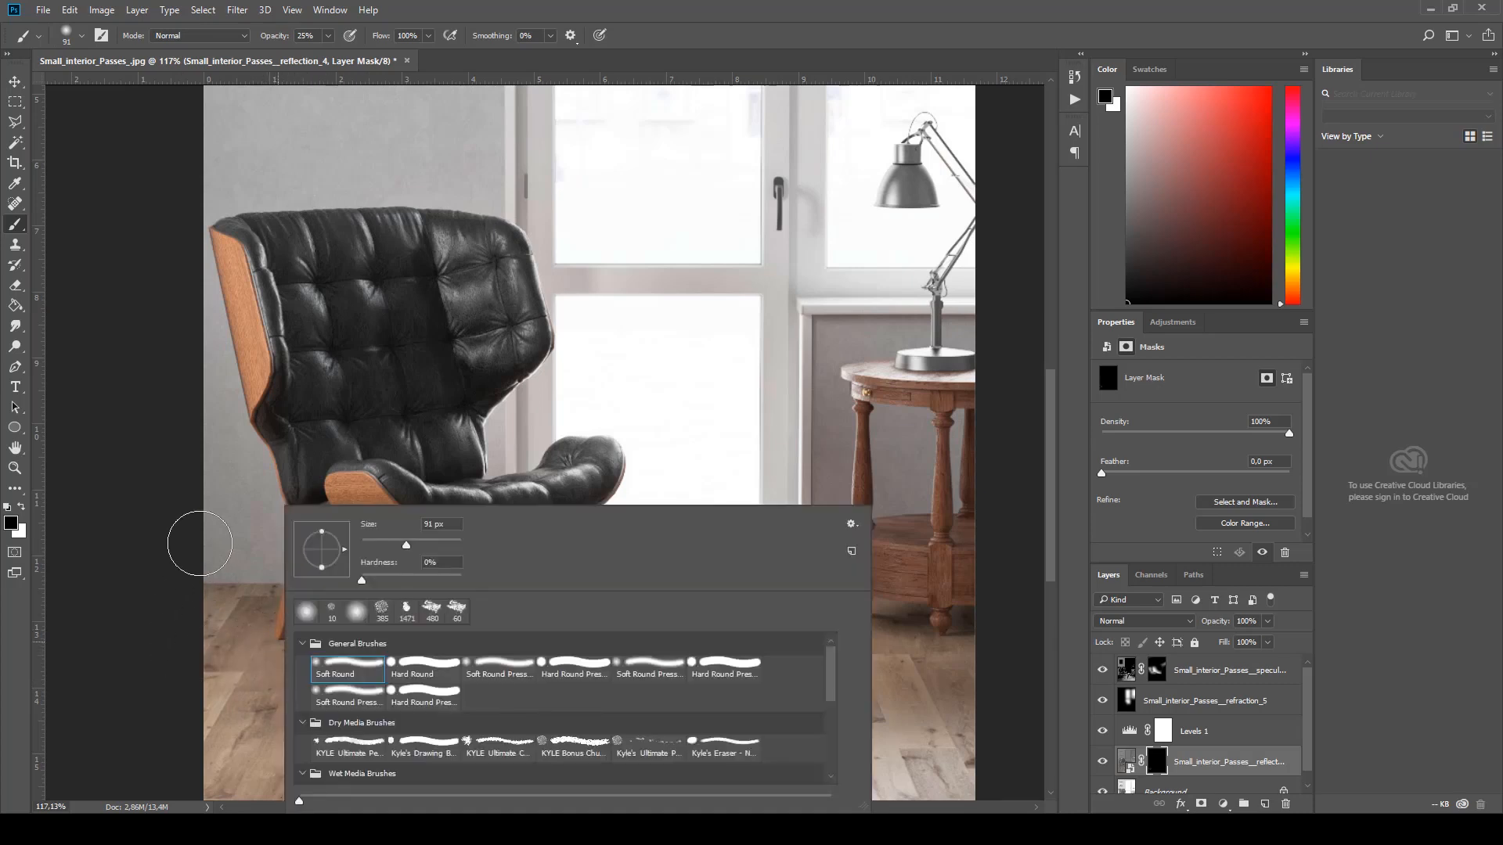
{"action": "left_click", "coordinate": [21, 506]}
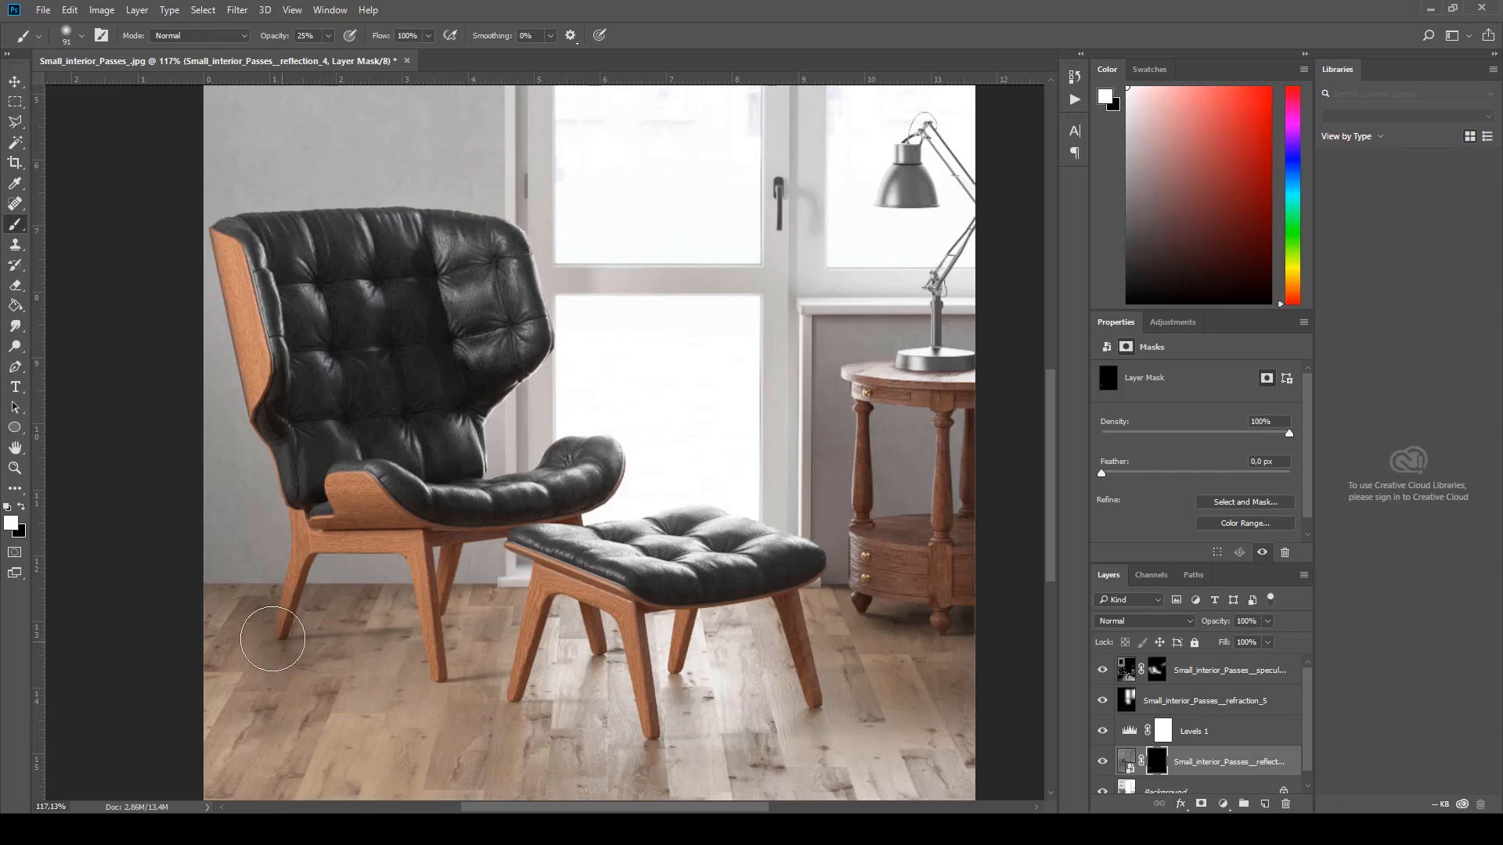
{"action": "mouse_move", "coordinate": [441, 683]}
{"action": "left_mouse_down"}
{"action": "mouse_move", "coordinate": [470, 671]}
{"action": "mouse_move", "coordinate": [462, 691]}
{"action": "left_mouse_up"}
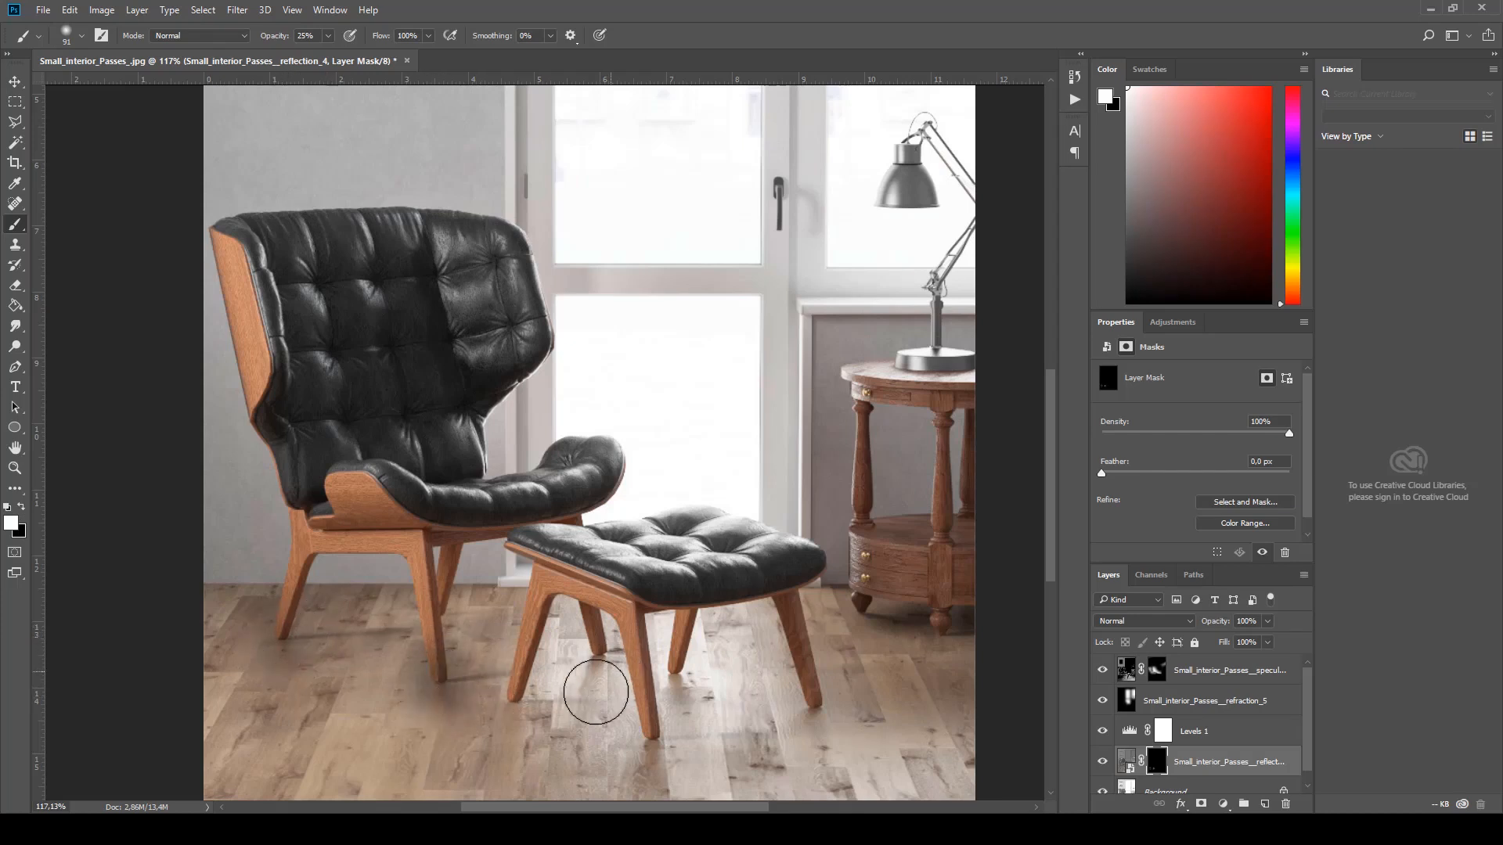
{"action": "left_click", "coordinate": [519, 725]}
{"action": "left_click_drag", "start_coordinate": [649, 745], "coordinate": [659, 748]}
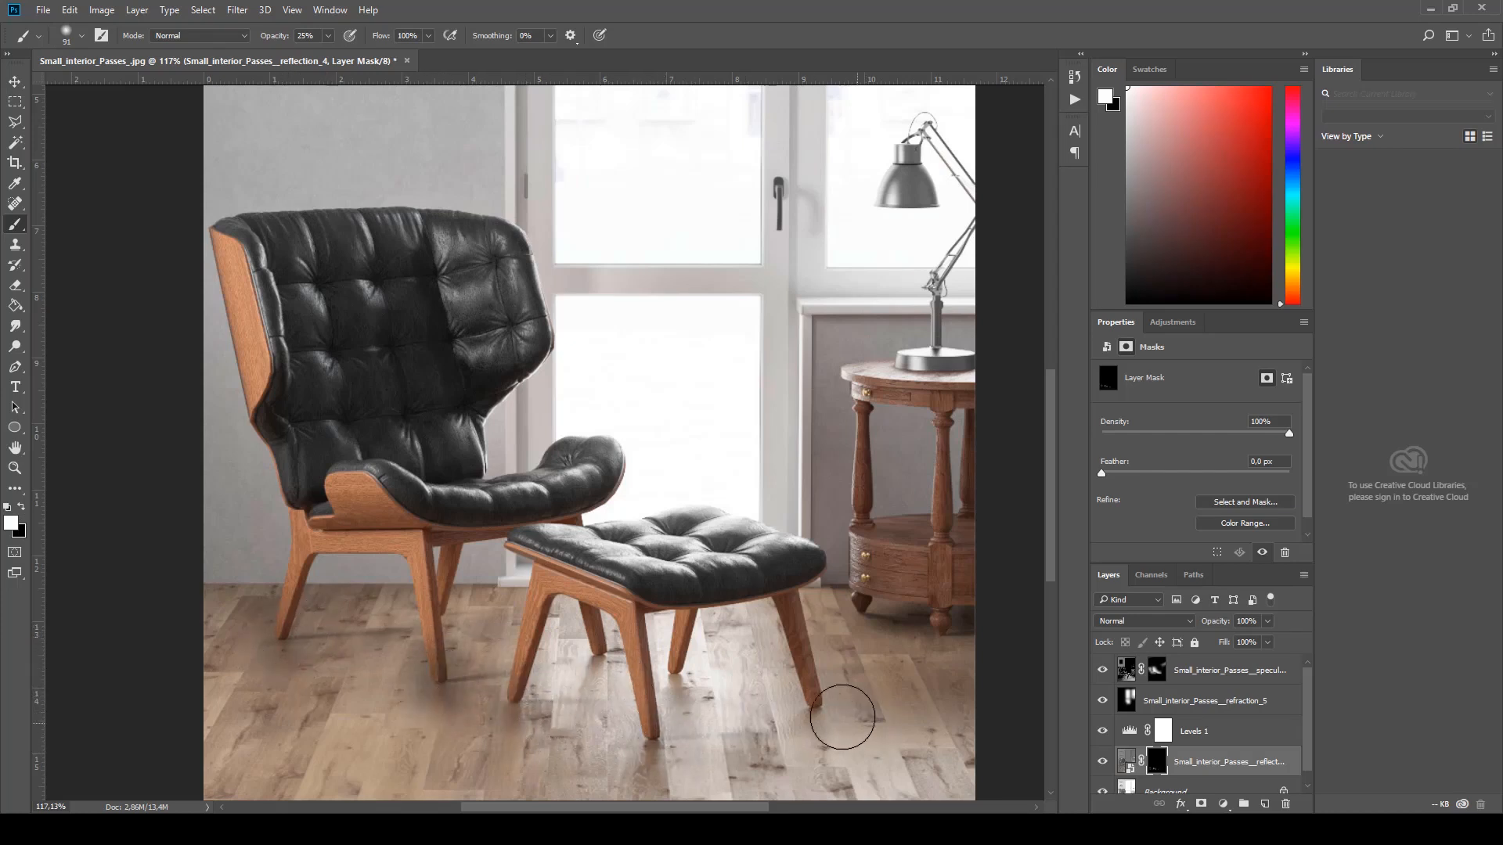
{"action": "mouse_move", "coordinate": [826, 720]}
{"action": "left_mouse_down"}
{"action": "mouse_move", "coordinate": [839, 711]}
{"action": "mouse_move", "coordinate": [823, 705]}
{"action": "left_mouse_up"}
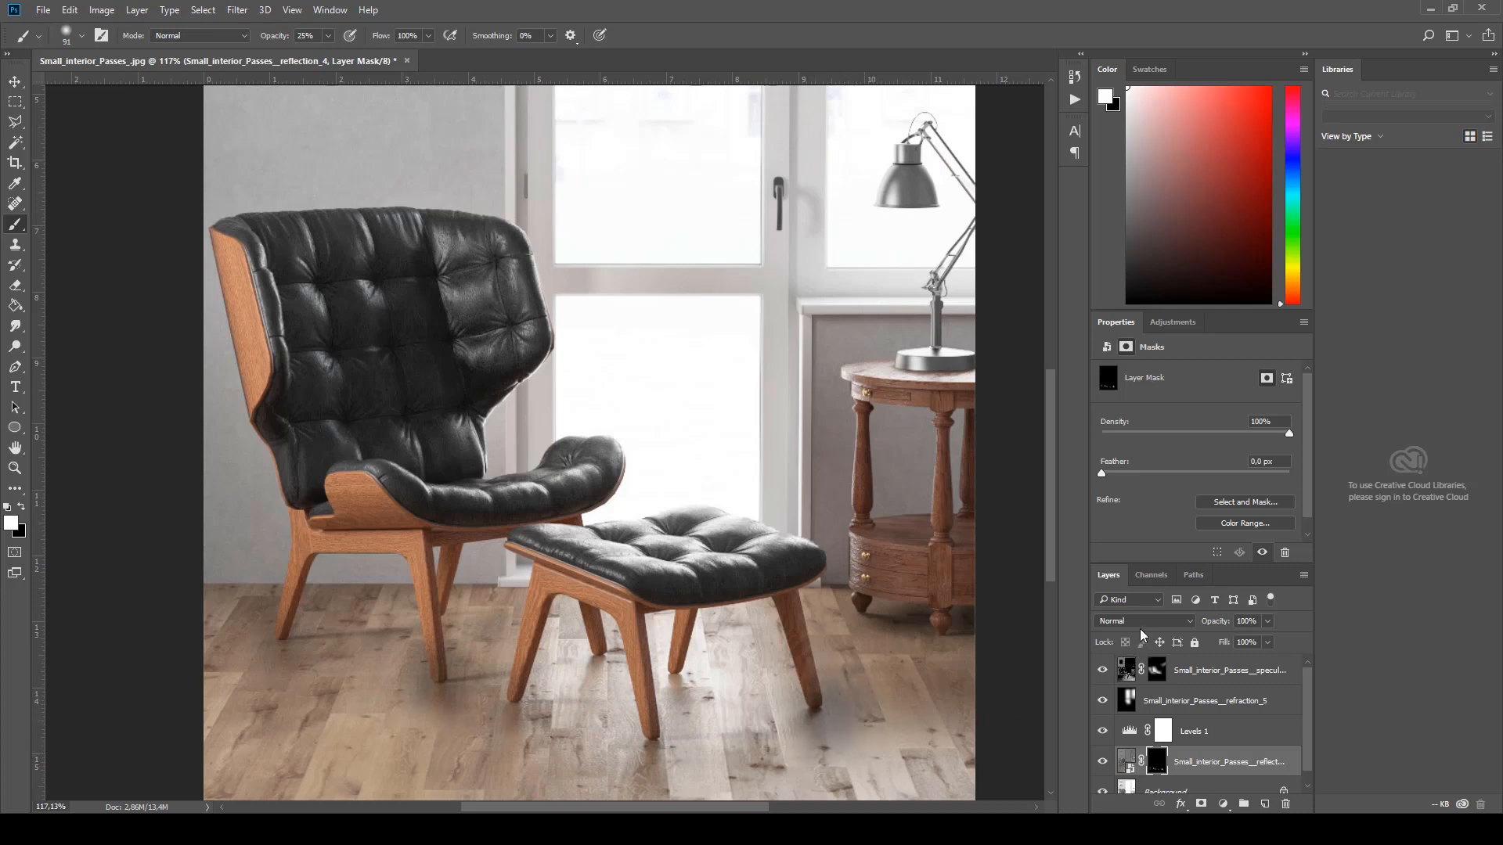
Step: Set the reflection layer's blend mode to Lighten and switch the layer off and on to judge its effect
{"action": "left_click", "coordinate": [1157, 618]}
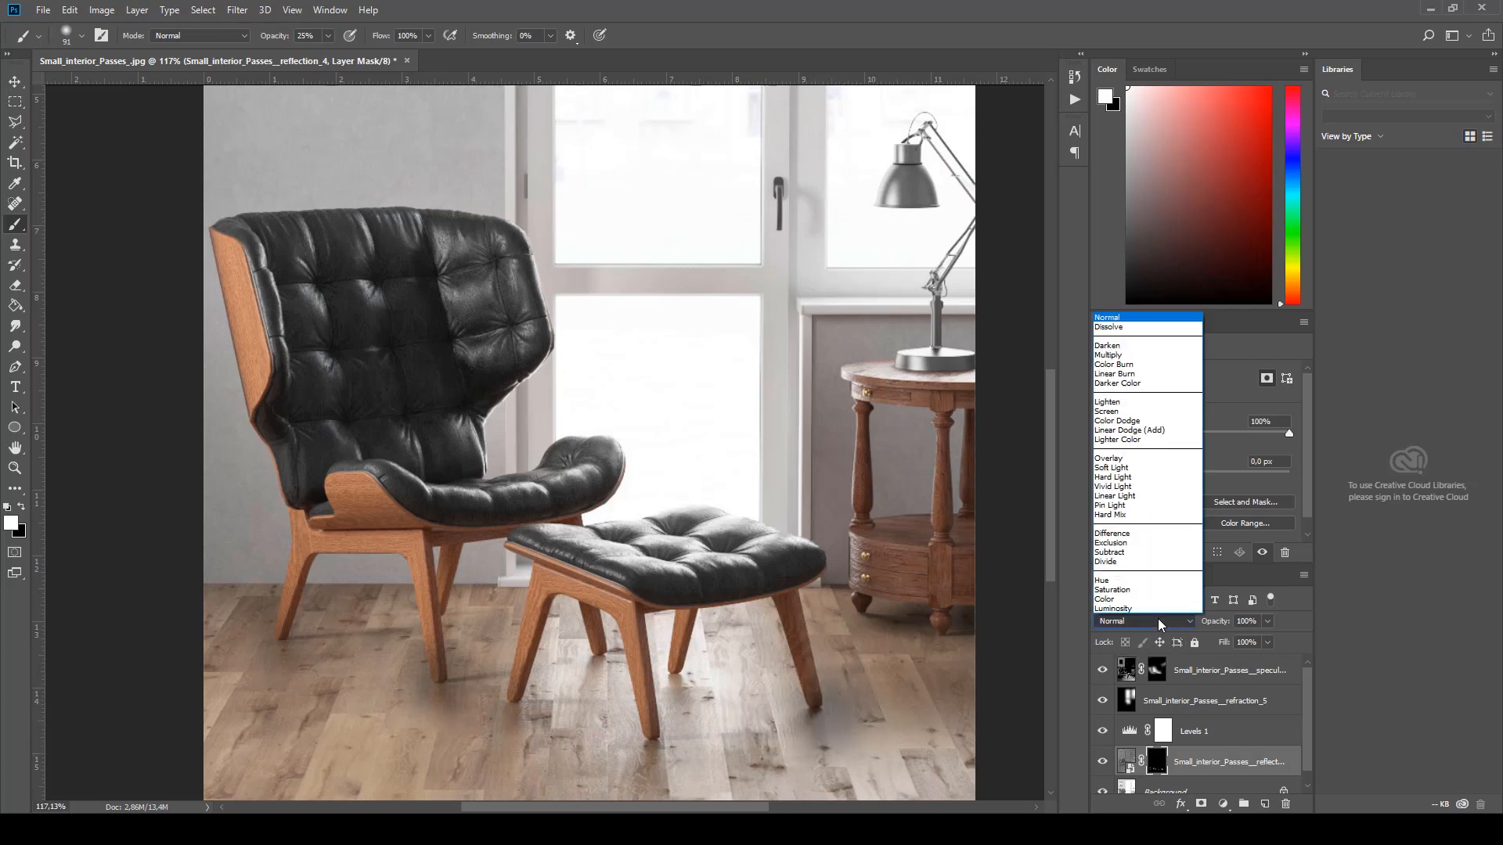
{"action": "left_click", "coordinate": [1125, 403]}
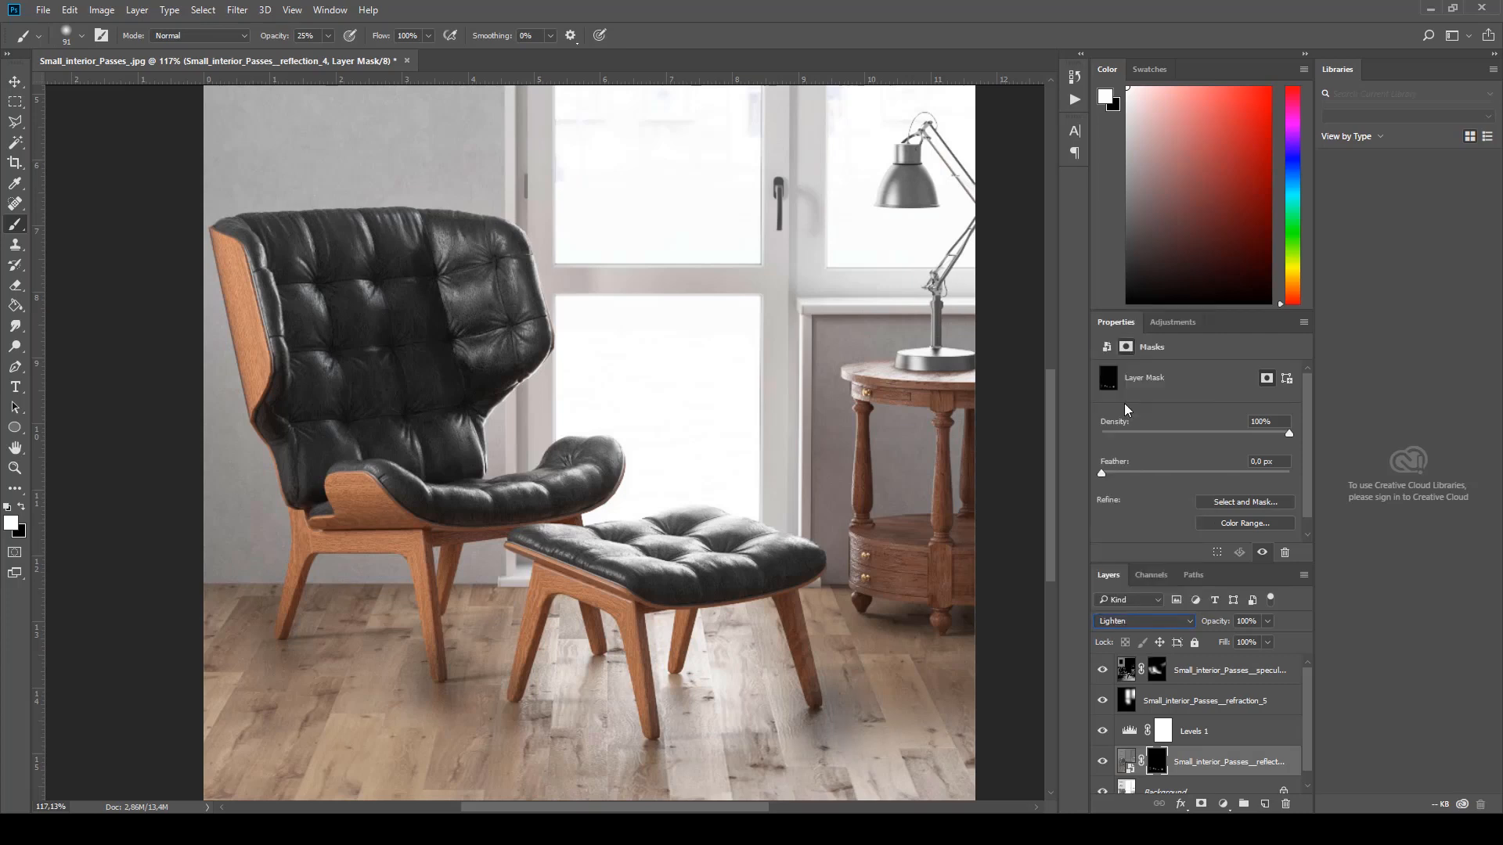
{"action": "left_click", "coordinate": [1103, 766]}
{"action": "left_click", "coordinate": [1102, 765]}
{"action": "left_click", "coordinate": [1103, 765]}
{"action": "left_click", "coordinate": [1102, 766]}
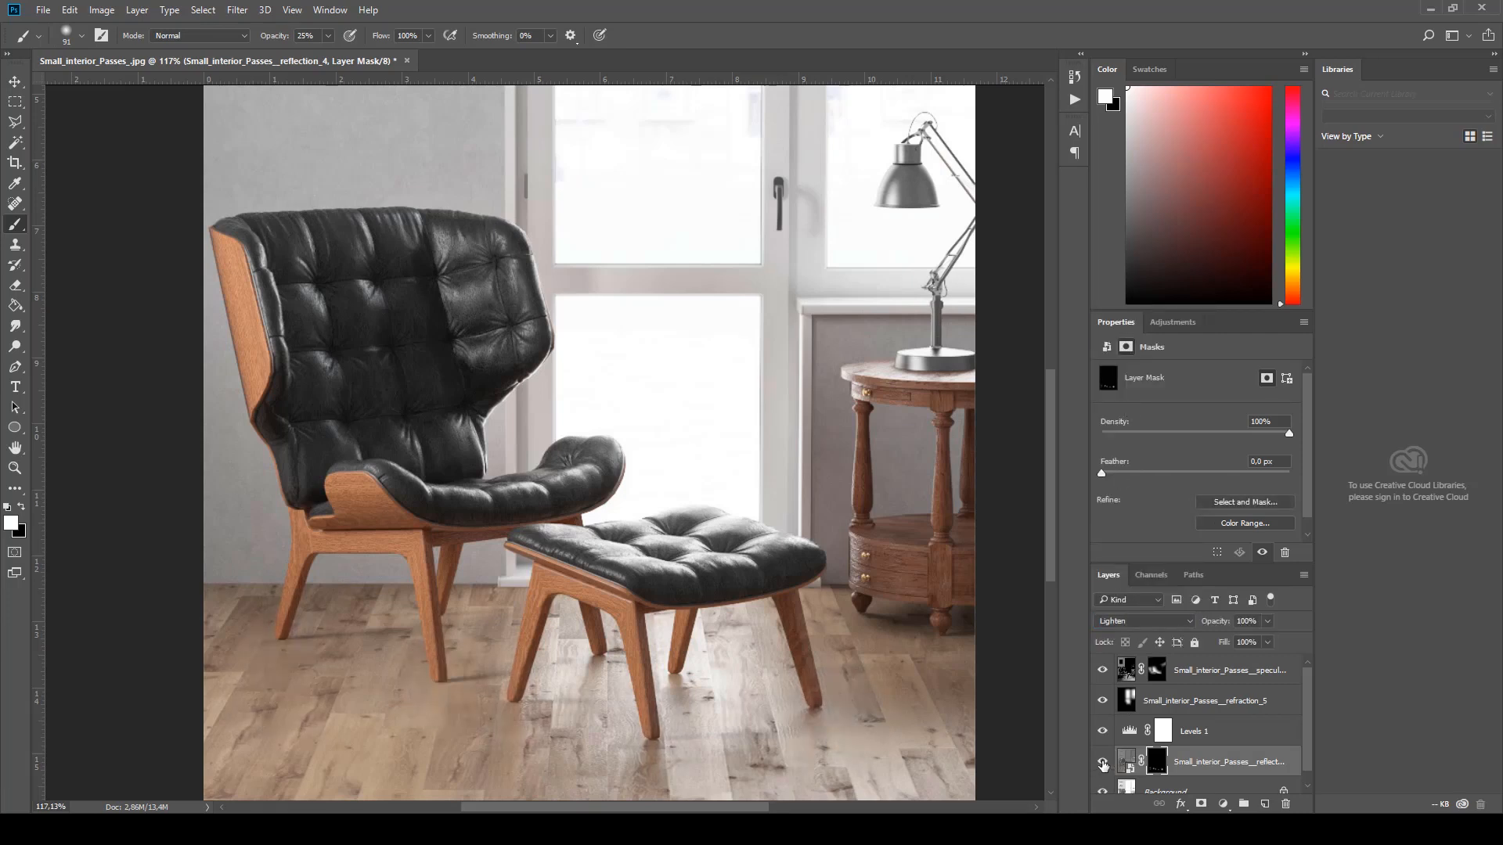
{"action": "scroll", "coordinate": [403, 603], "scroll_direction": "down", "scroll_amount": 3, "text": "alt"}
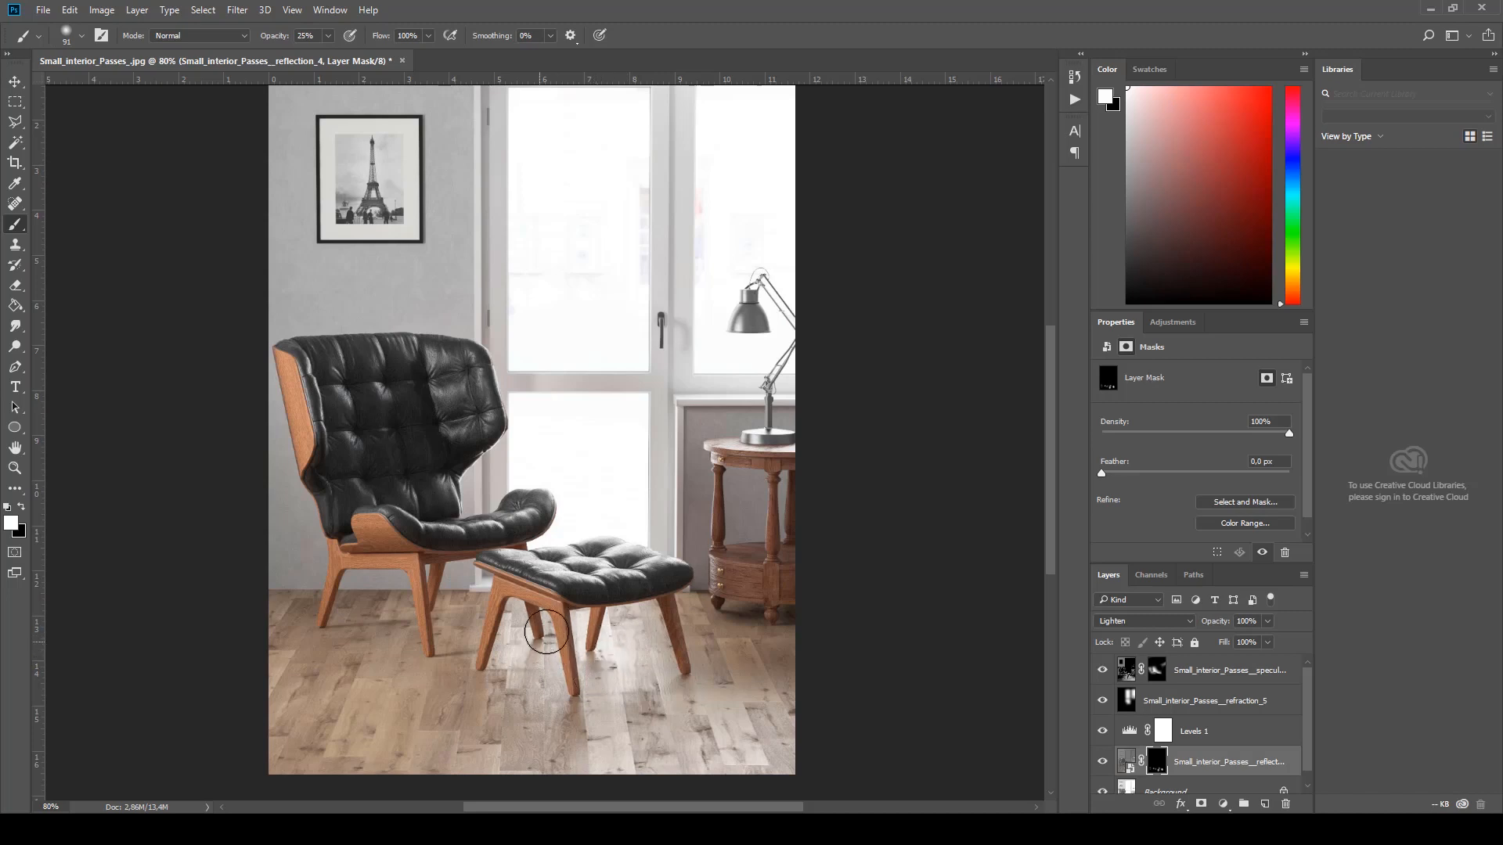
{"action": "left_click", "coordinate": [1101, 761]}
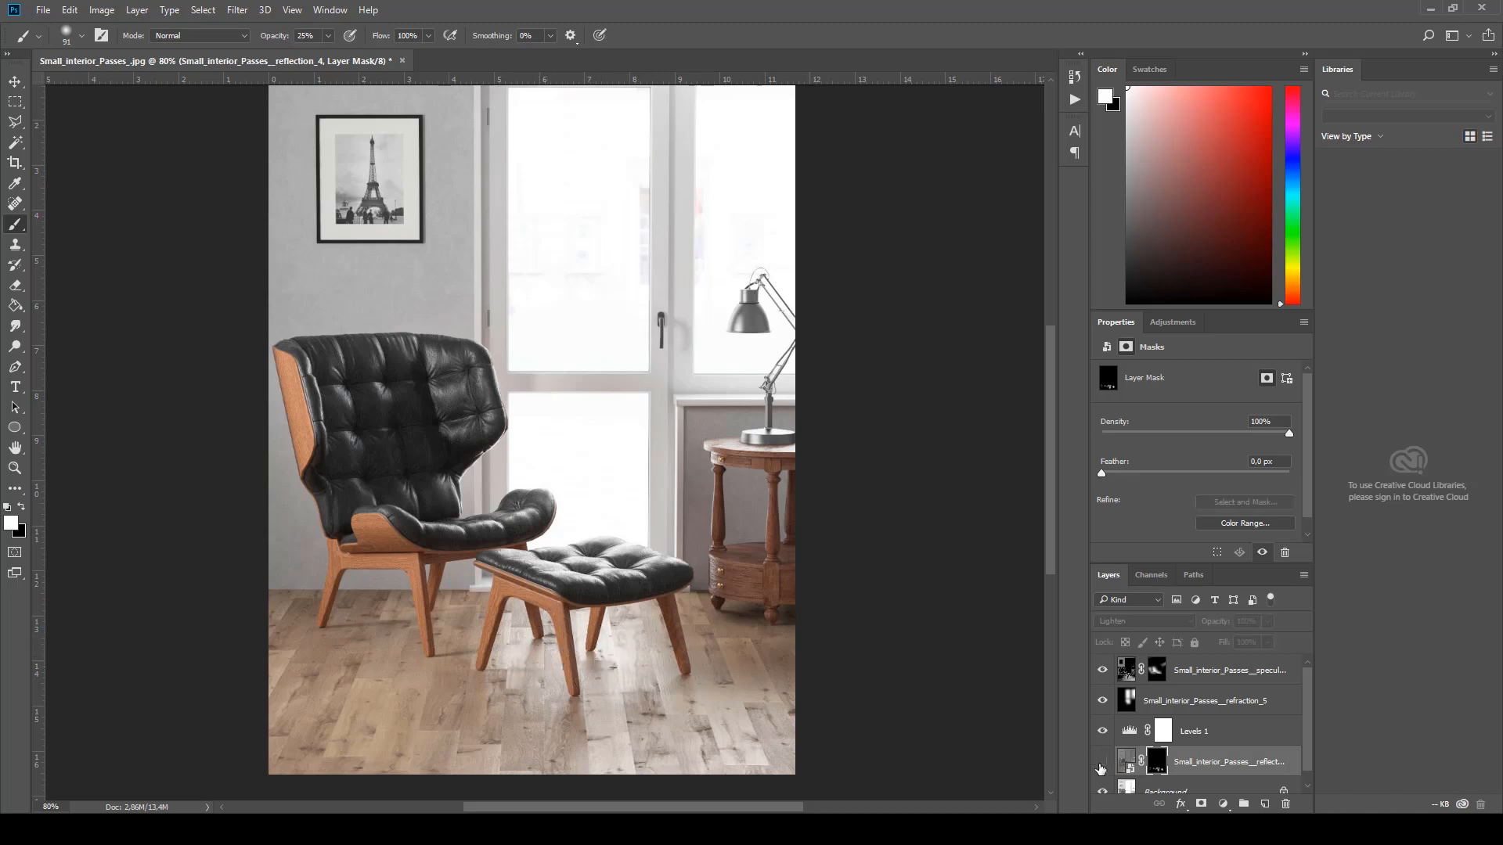
{"action": "left_click", "coordinate": [1101, 763]}
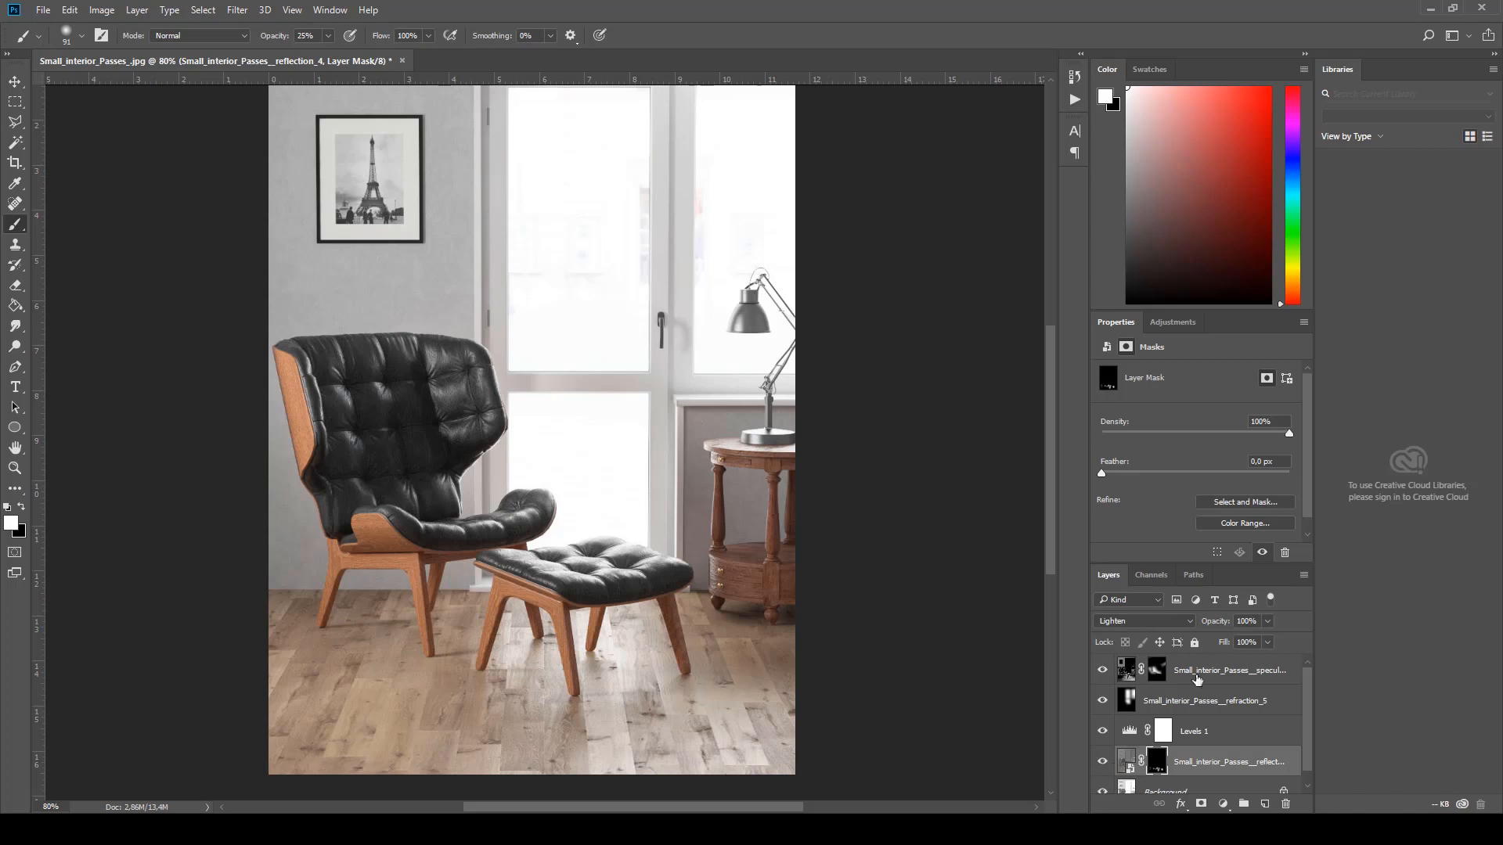
Step: Set the reflection layer's blend mode to Overlay and refine its mask on the floor around the furniture legs, alternating black and white
{"action": "left_click", "coordinate": [1146, 622]}
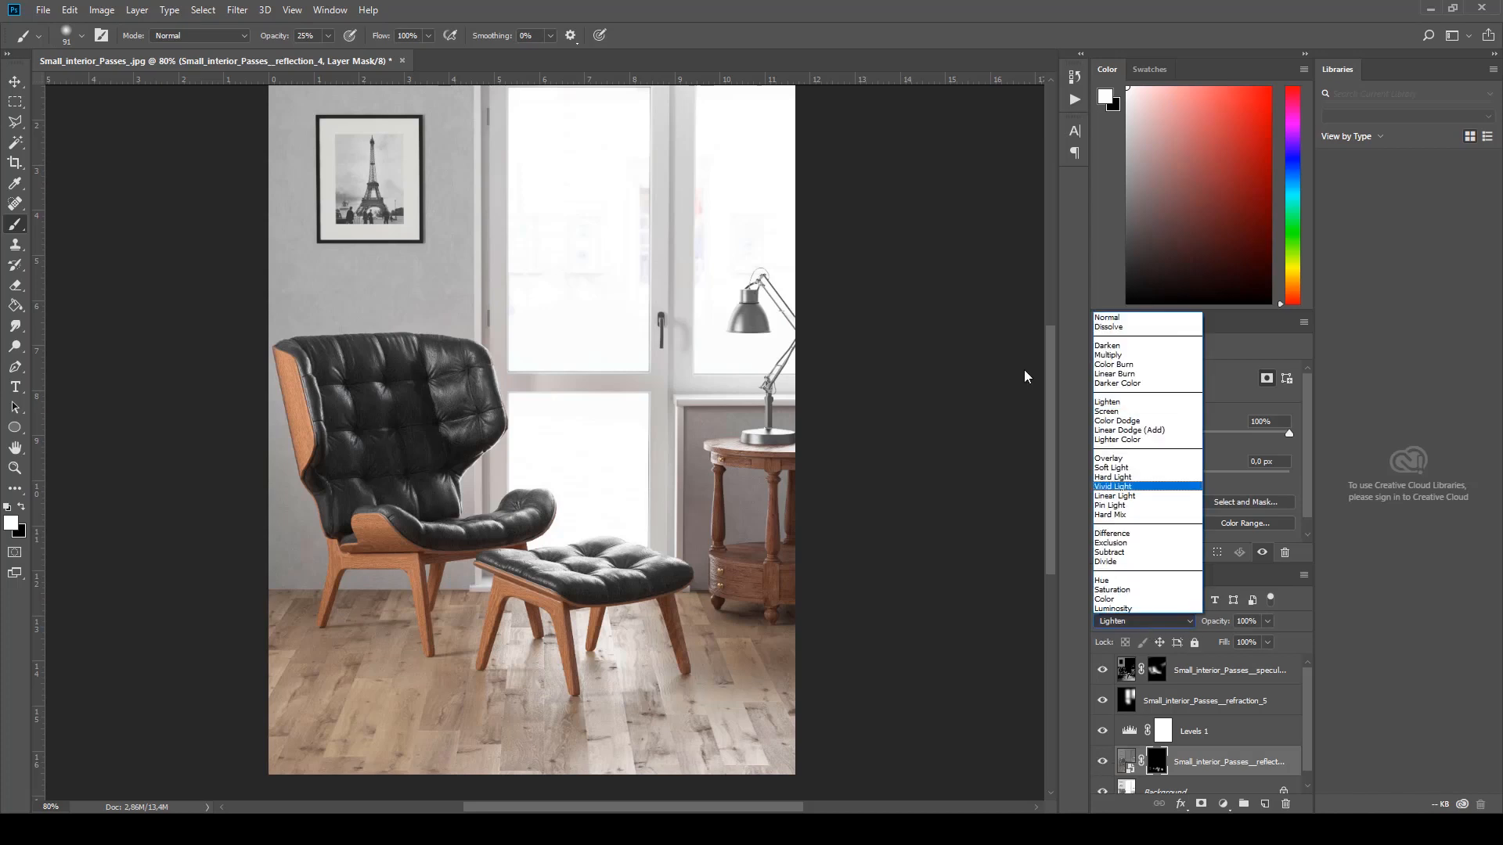
{"action": "left_click", "coordinate": [1113, 459]}
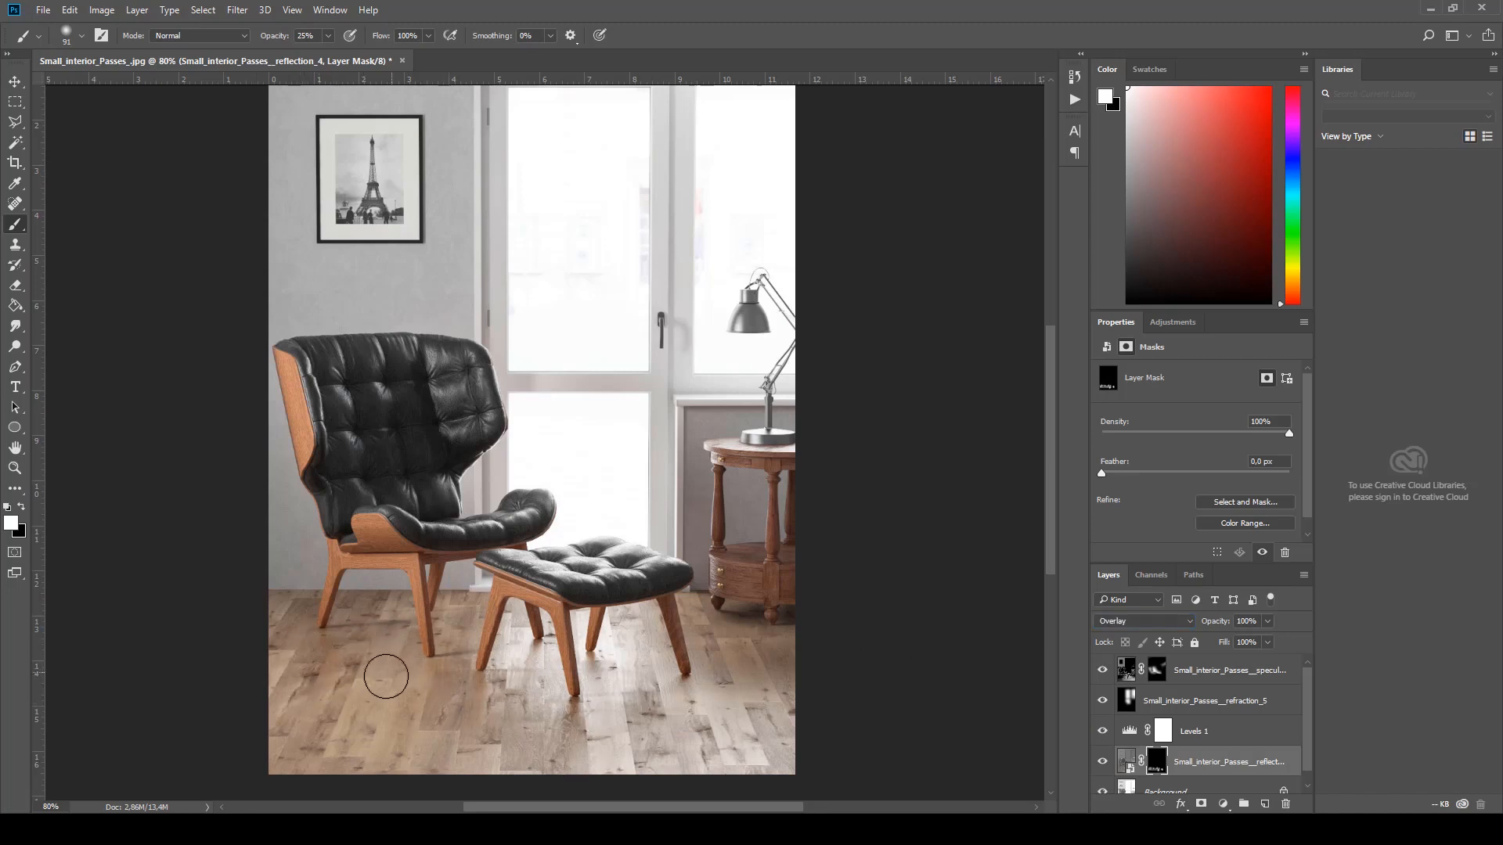
{"action": "key", "text": "x"}
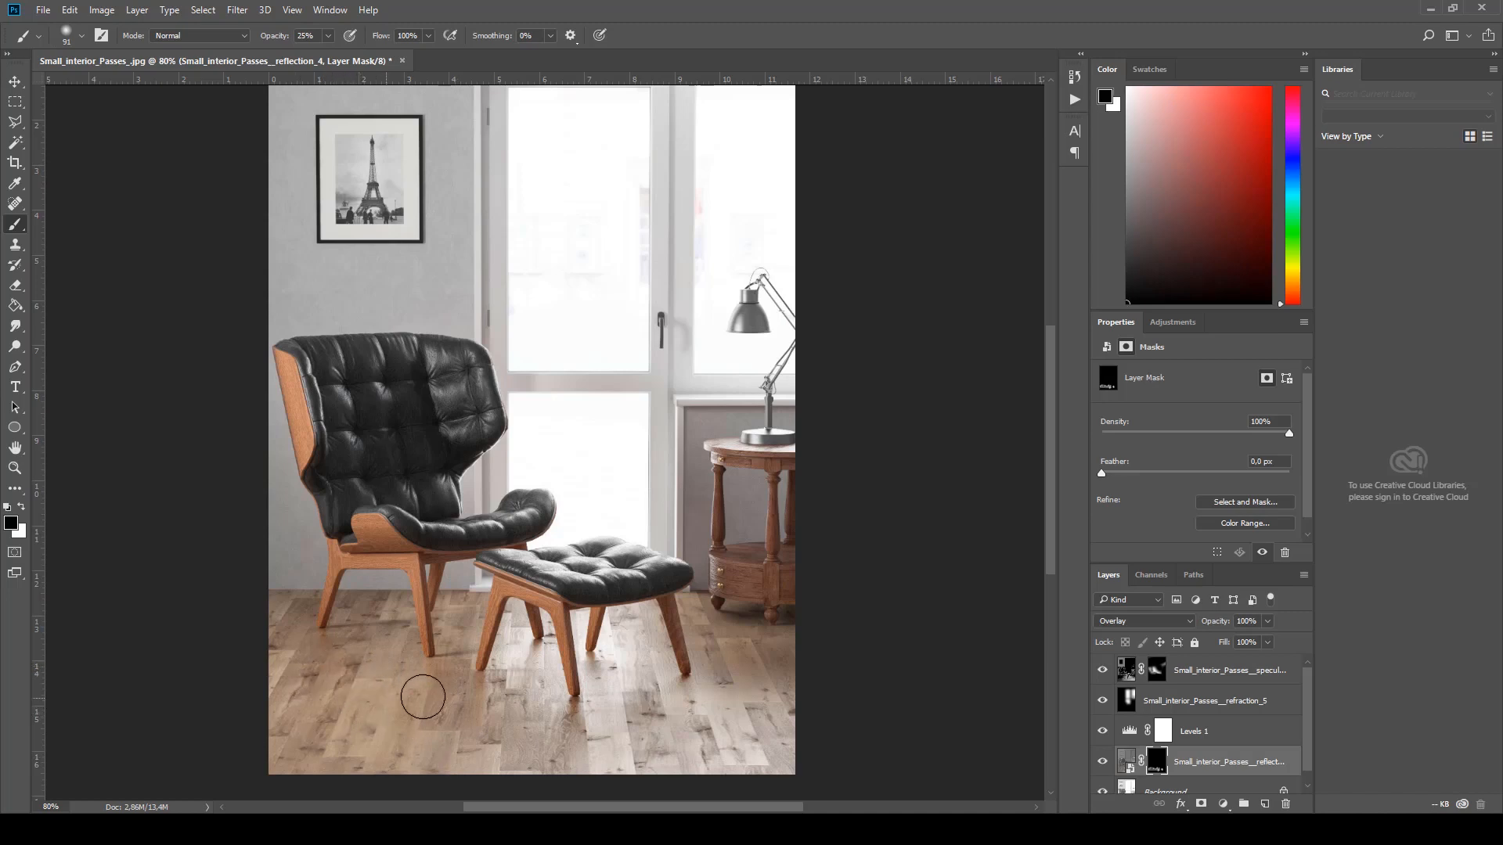
{"action": "mouse_move", "coordinate": [443, 673]}
{"action": "left_mouse_down"}
{"action": "mouse_move", "coordinate": [456, 676]}
{"action": "mouse_move", "coordinate": [456, 652]}
{"action": "left_mouse_up"}
{"action": "key", "text": "x"}
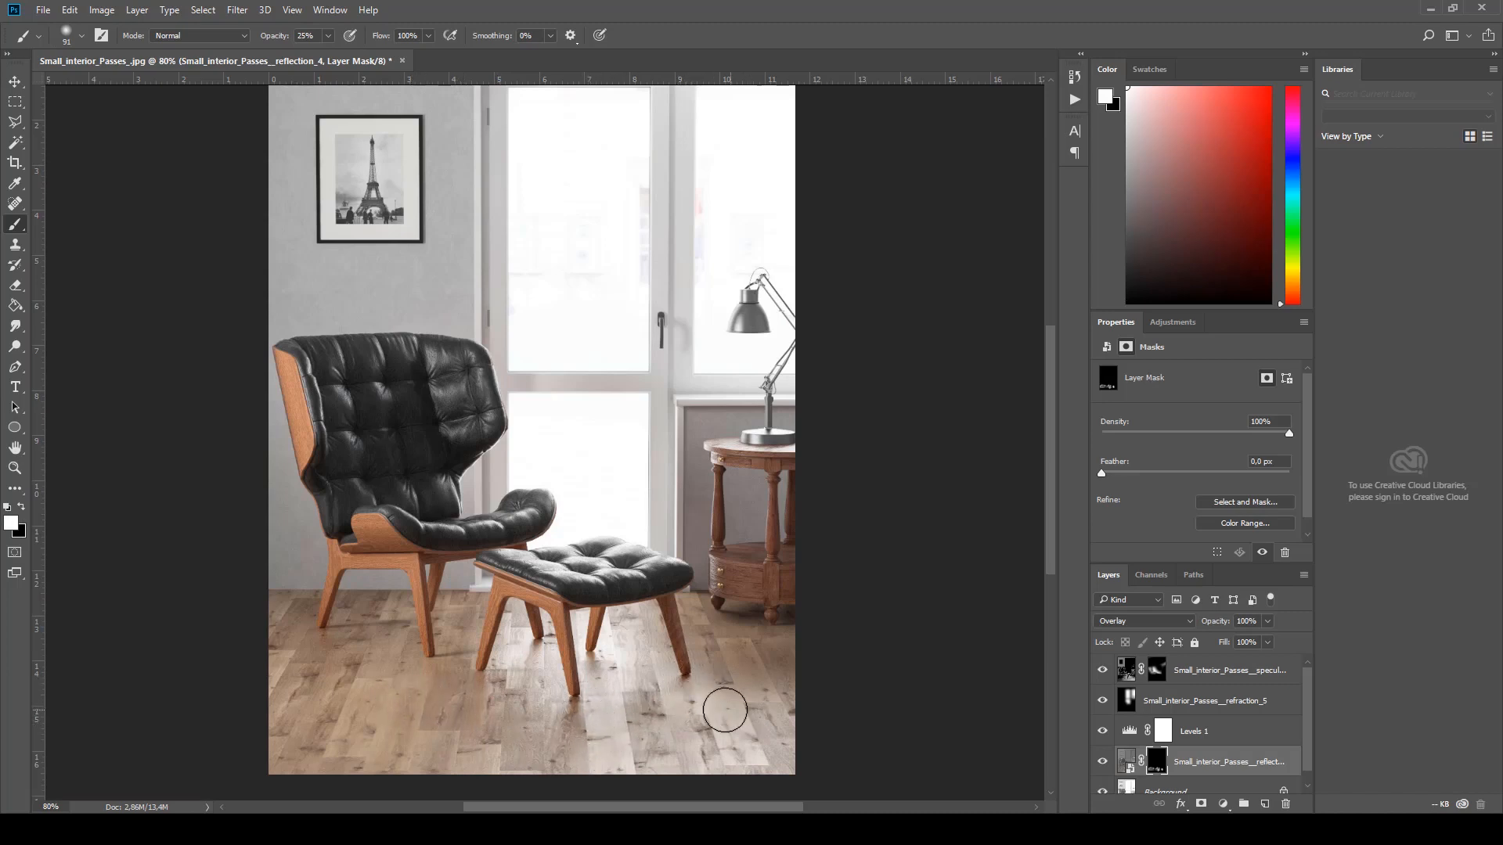
{"action": "key", "text": "x"}
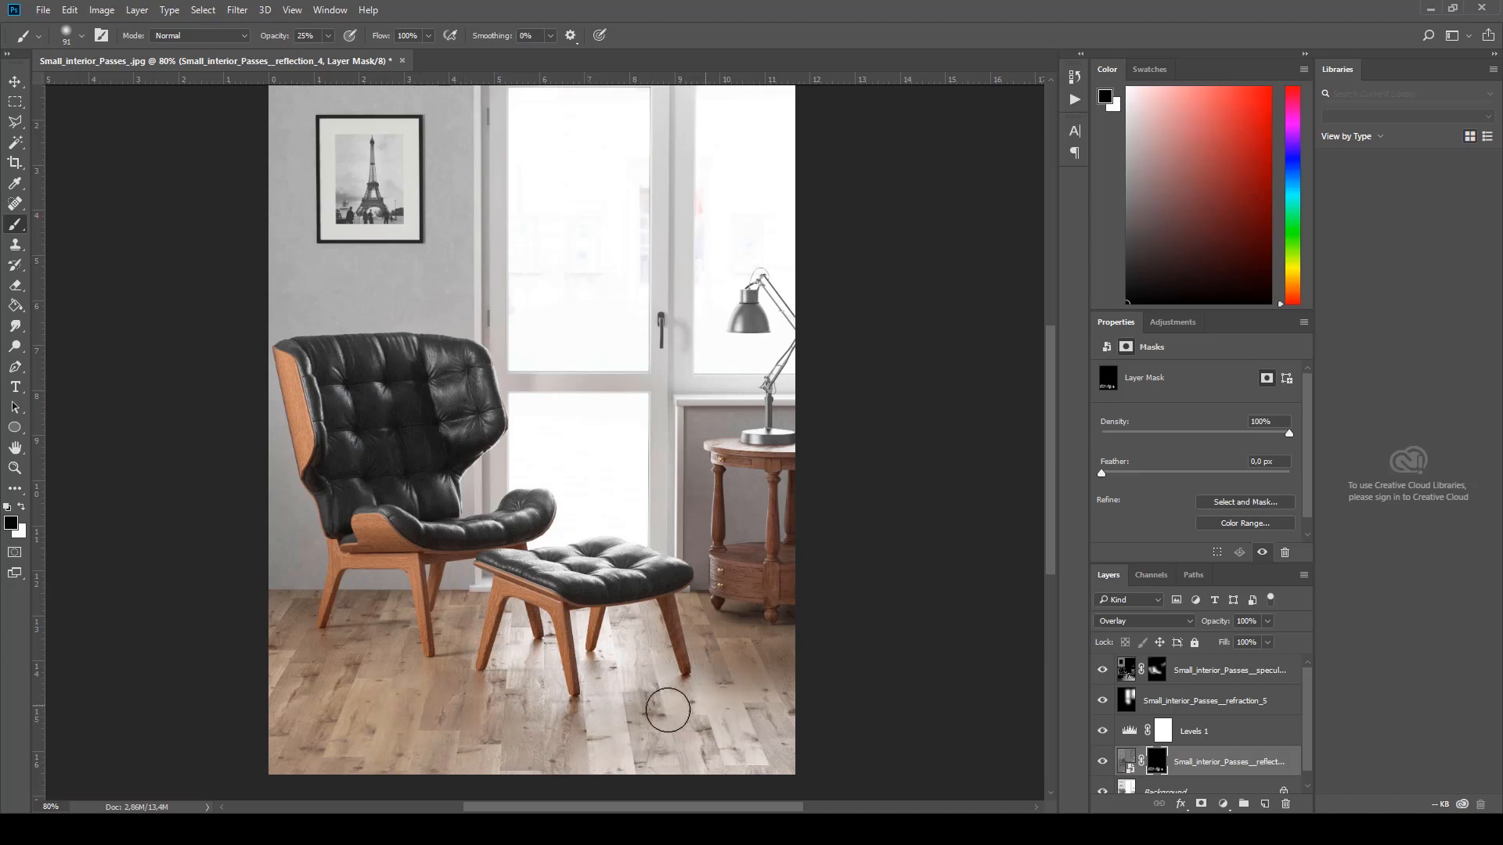
Step: Switch the reflection layer off and on repeatedly to compare the floor reflections in Overlay mode, and view the whole image
{"action": "left_click", "coordinate": [1103, 760]}
{"action": "left_click", "coordinate": [1102, 761]}
{"action": "left_click", "coordinate": [1102, 761]}
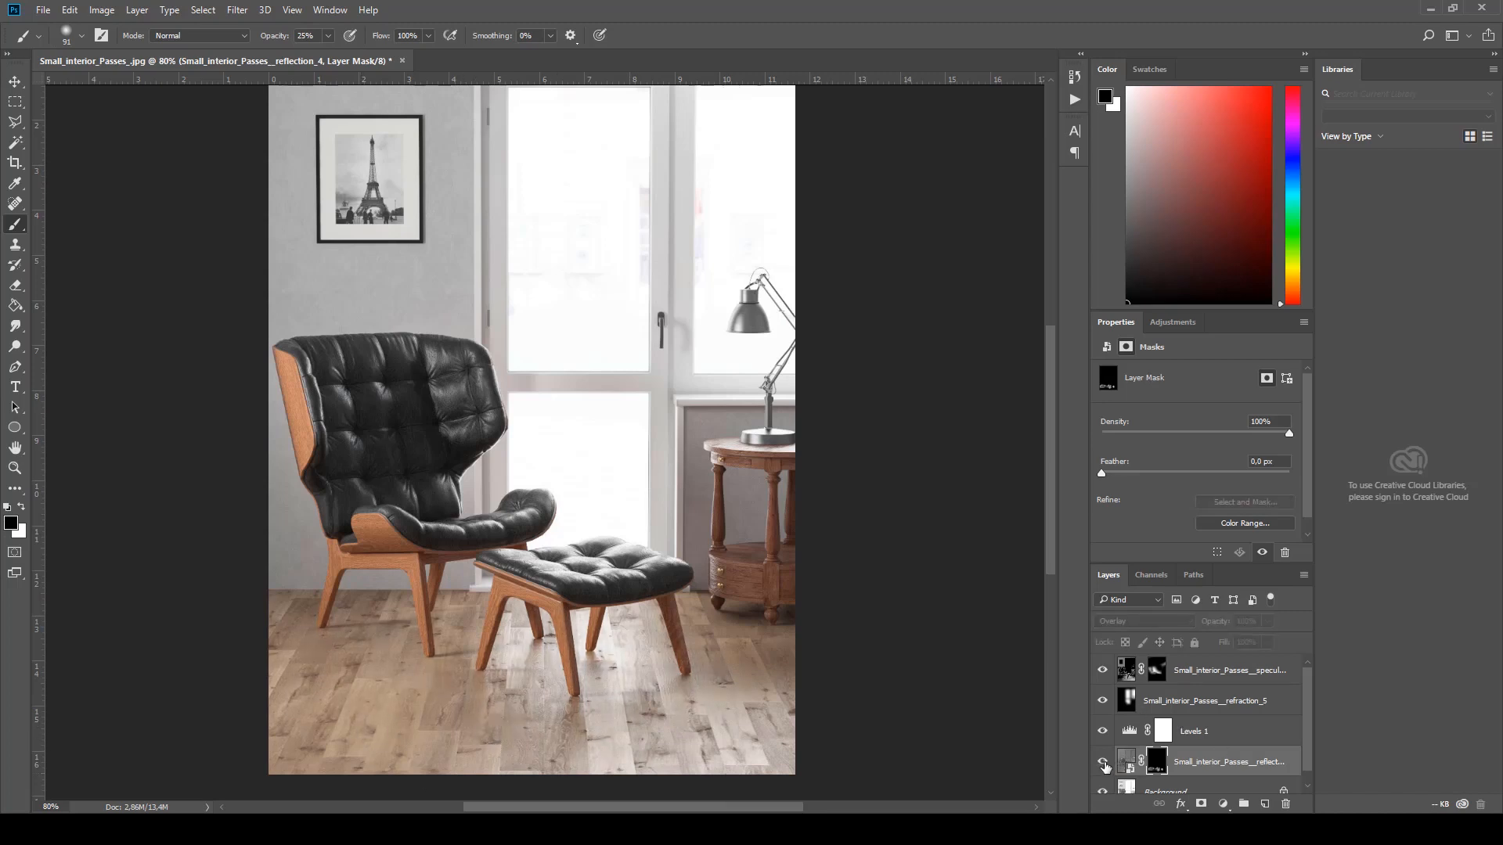
{"action": "left_click", "coordinate": [1103, 761]}
{"action": "left_click", "coordinate": [1103, 761]}
{"action": "left_click", "coordinate": [1103, 761]}
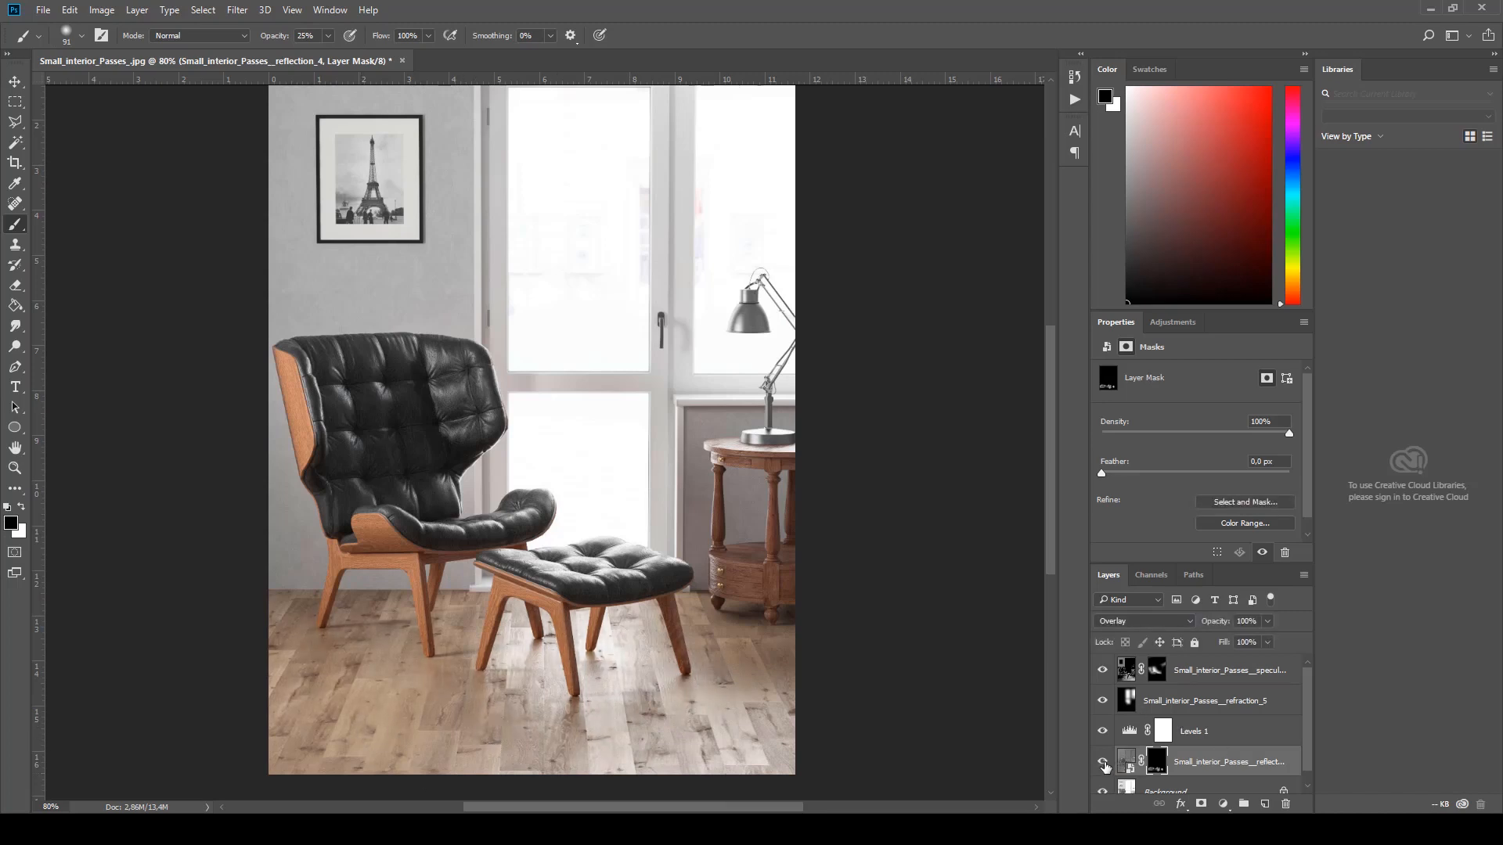
{"action": "left_click", "coordinate": [1103, 760]}
{"action": "left_click", "coordinate": [1103, 760]}
{"action": "left_click", "coordinate": [1103, 760]}
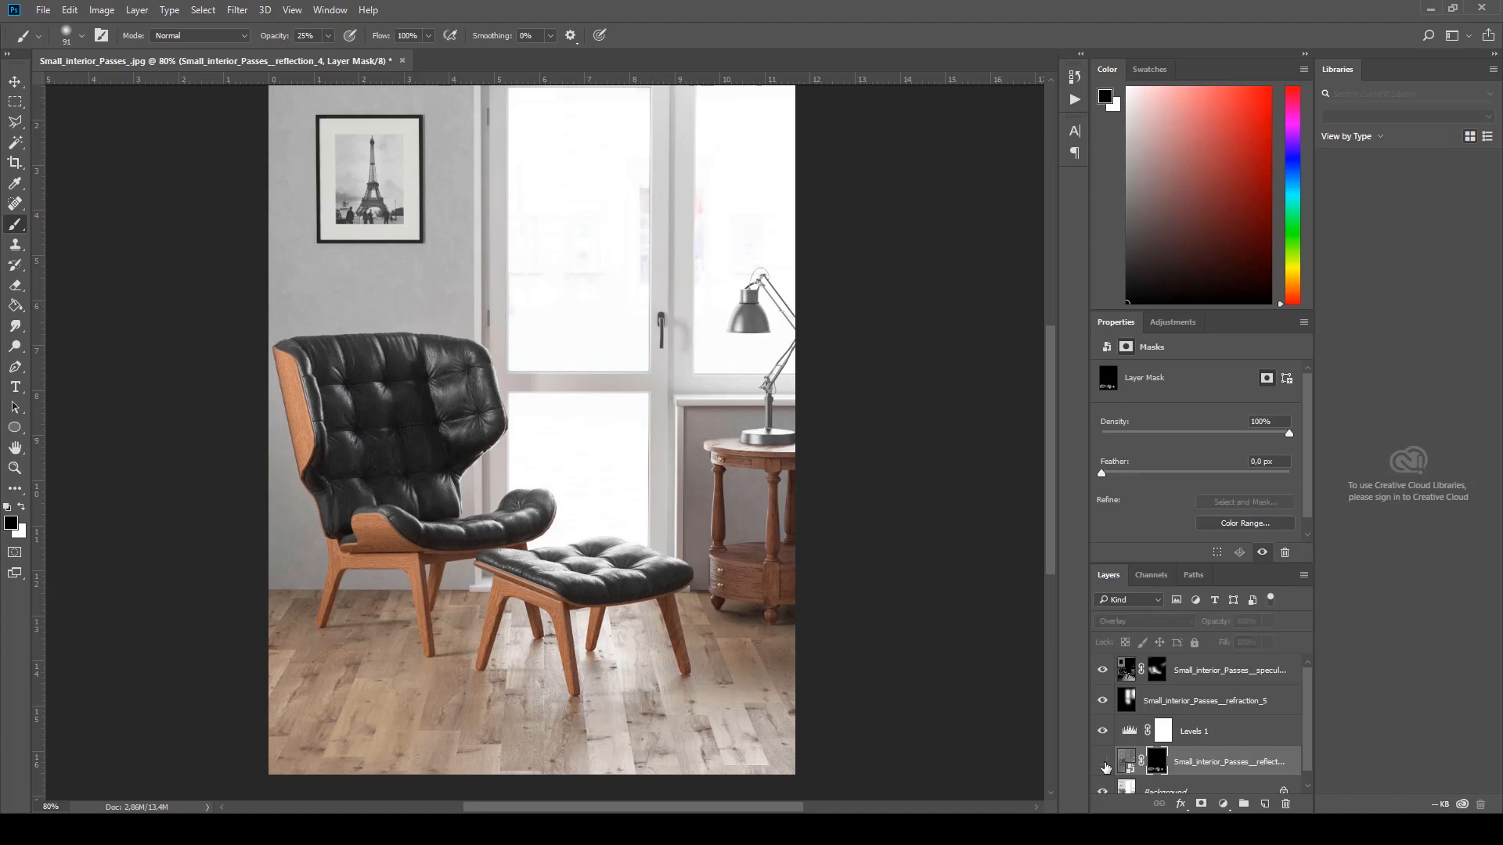
{"action": "left_click", "coordinate": [1103, 761]}
{"action": "scroll", "coordinate": [649, 587], "scroll_direction": "down", "scroll_amount": 2, "text": "alt"}
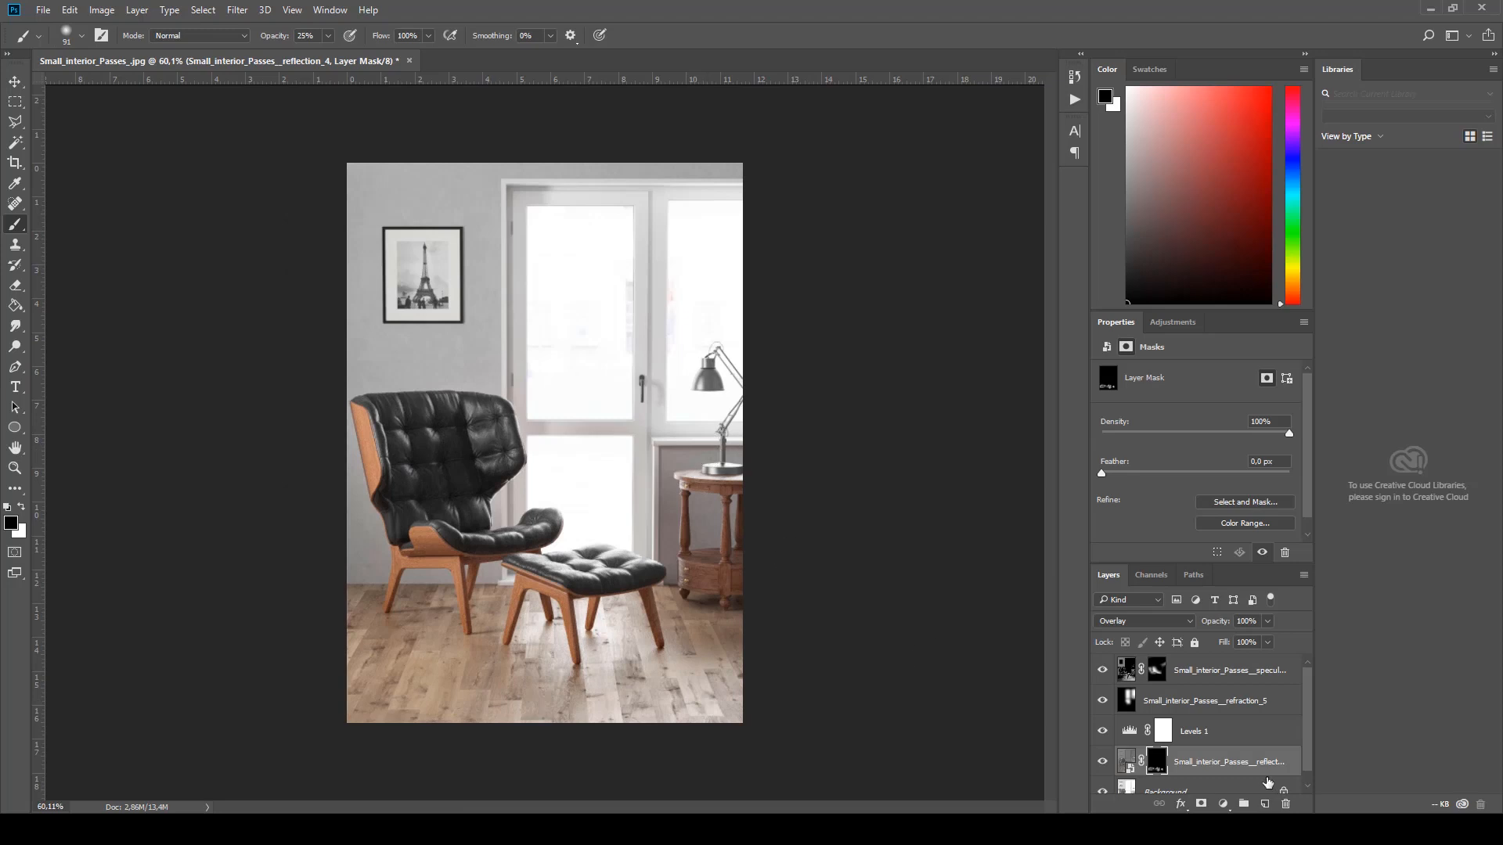
Step: Duplicate all the layers including the background, merge the copies into one layer on top, and compare it switched off and on
{"action": "left_click", "coordinate": [1226, 671]}
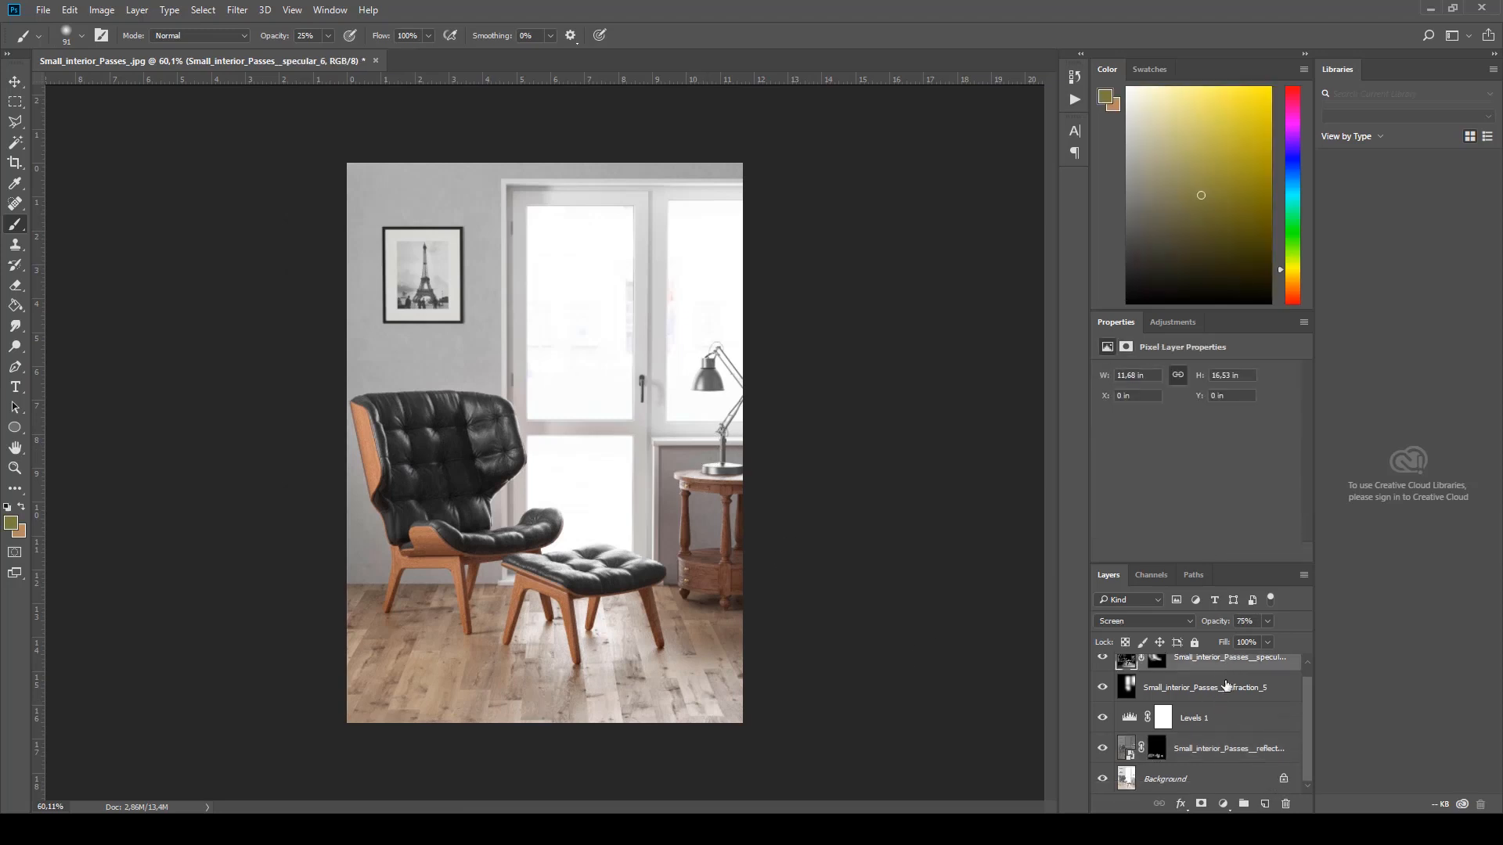
{"action": "left_click", "coordinate": [1202, 788]}
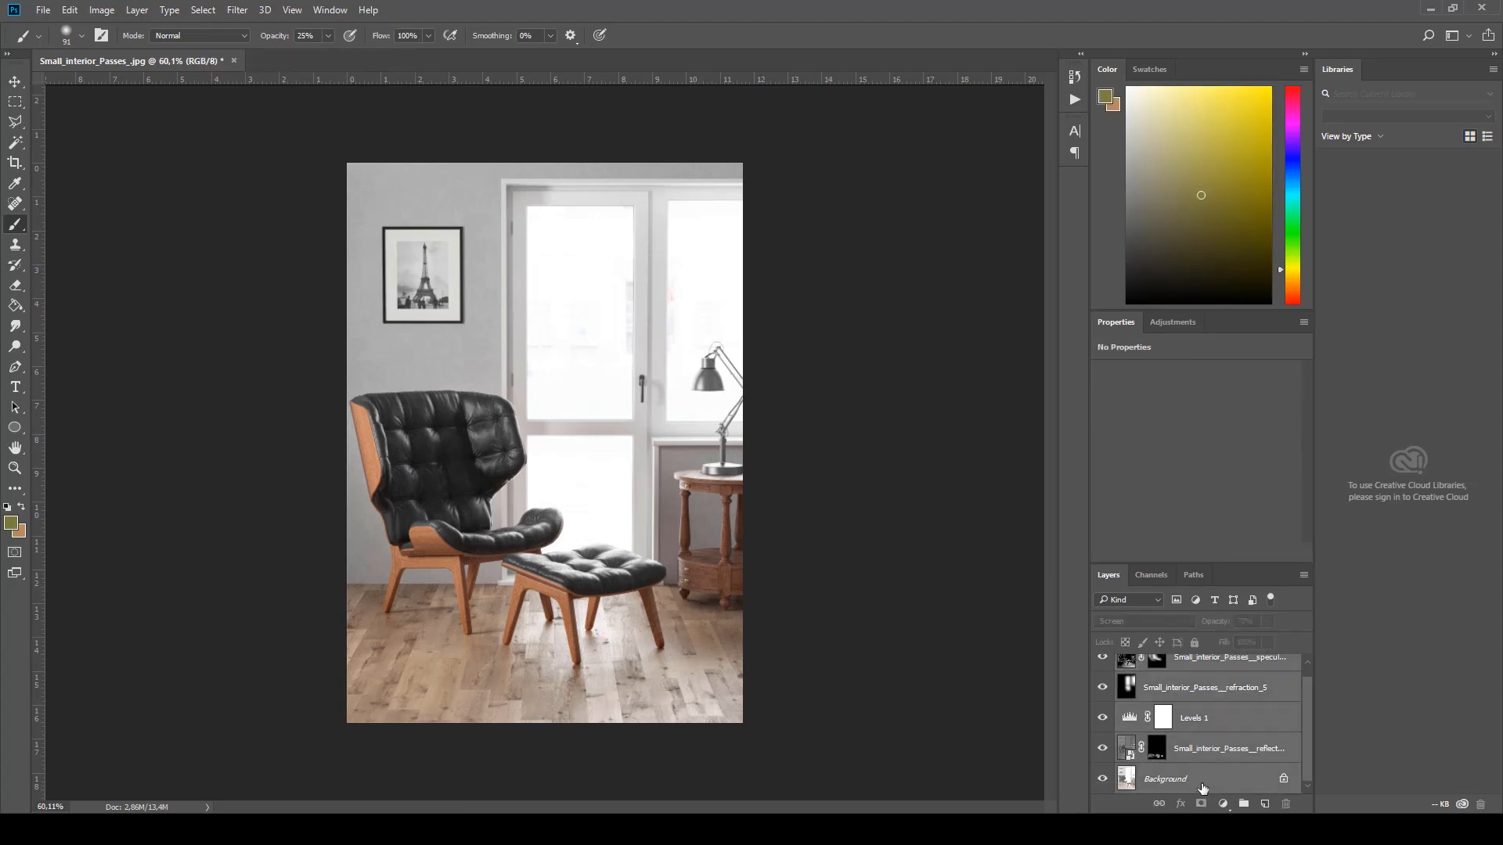
{"action": "left_click_drag", "start_coordinate": [1202, 788], "coordinate": [1264, 802]}
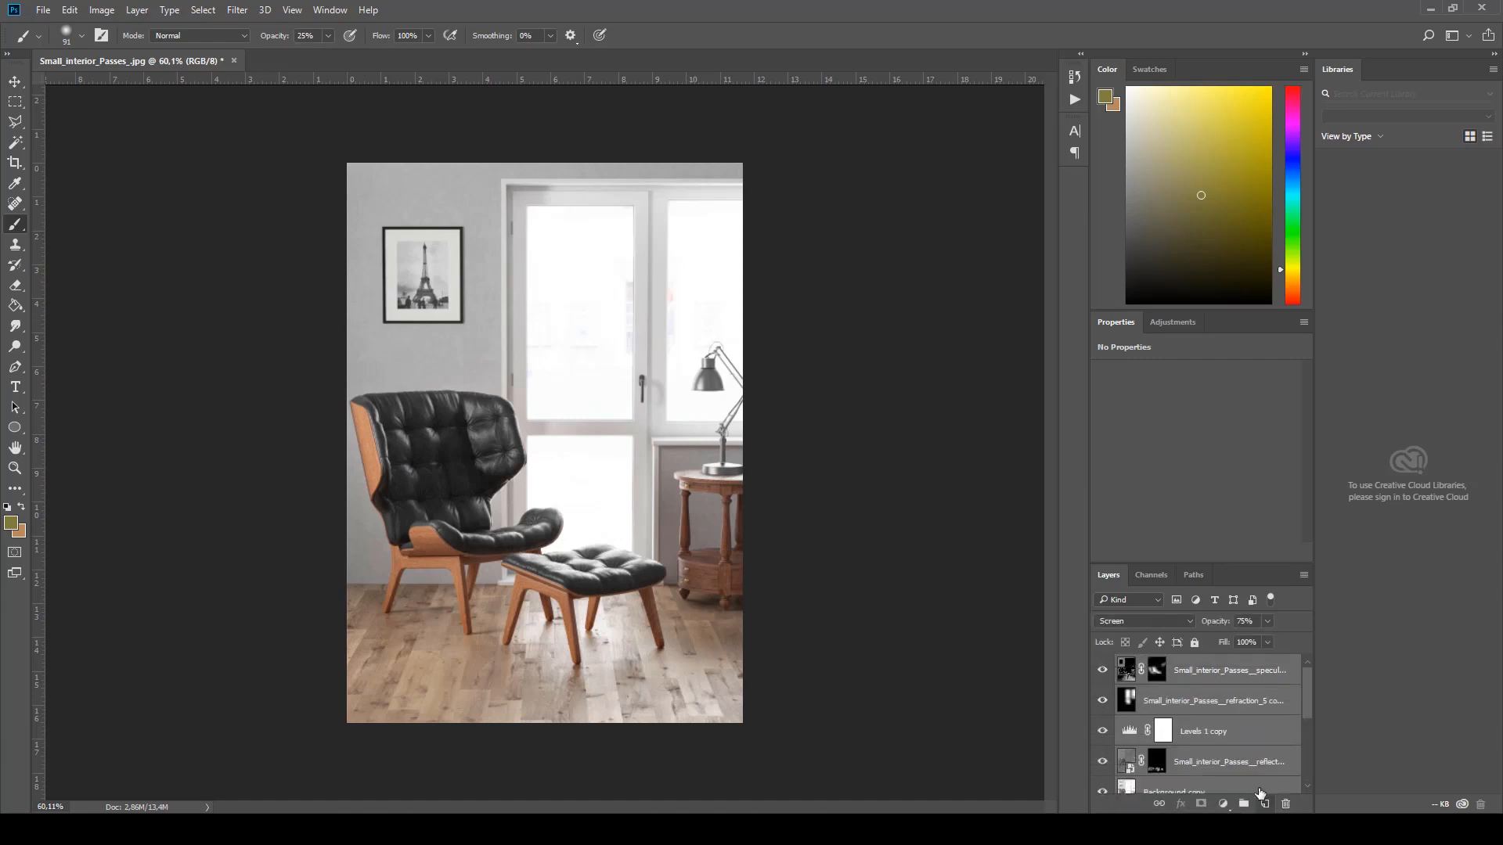
{"action": "right_click", "coordinate": [1202, 685]}
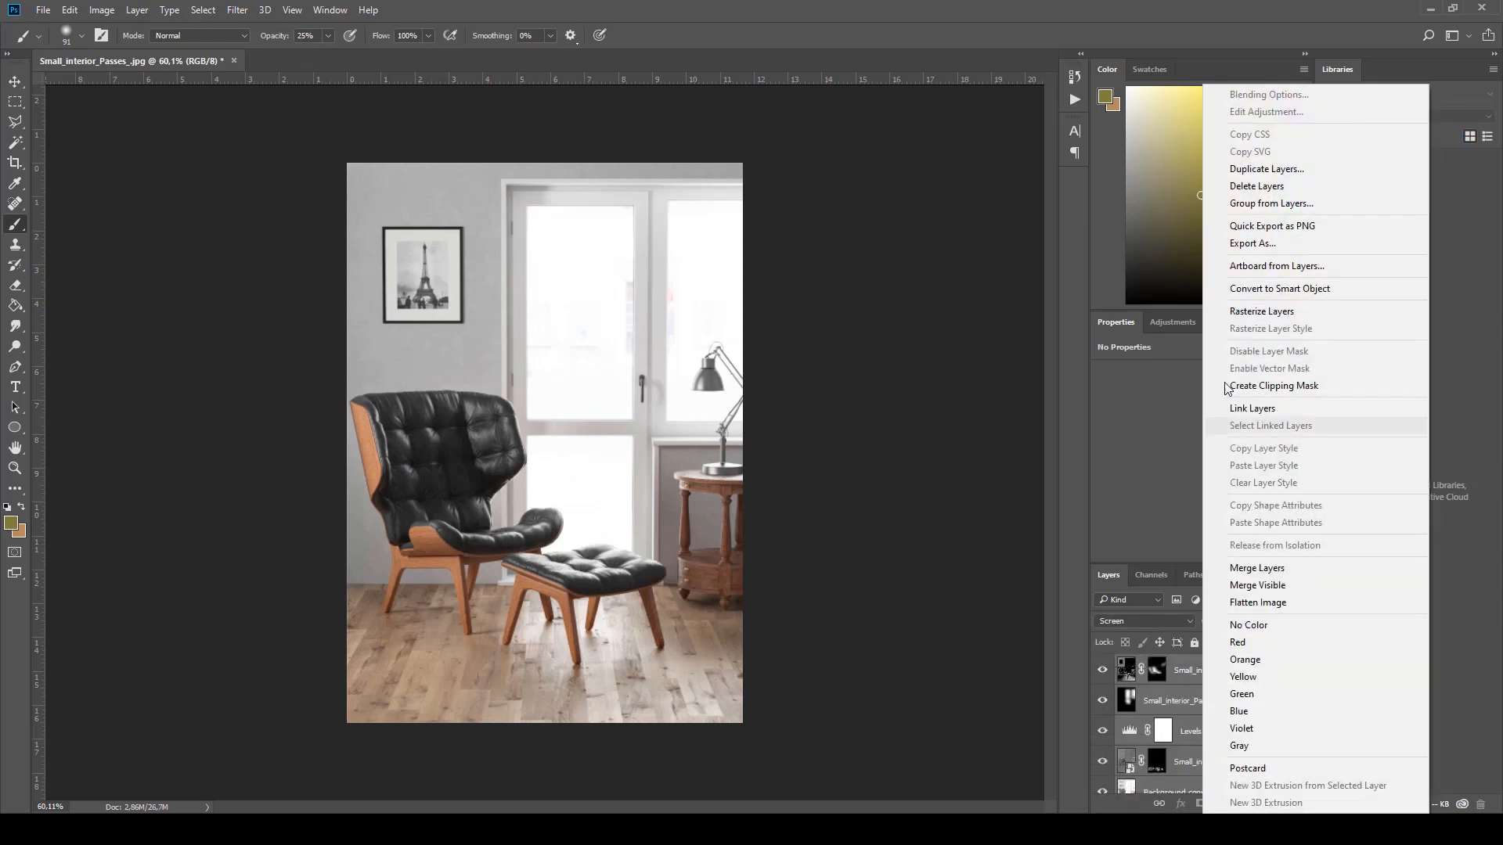
{"action": "left_click", "coordinate": [1274, 567]}
{"action": "scroll", "coordinate": [1241, 696], "scroll_direction": "down", "scroll_amount": 3}
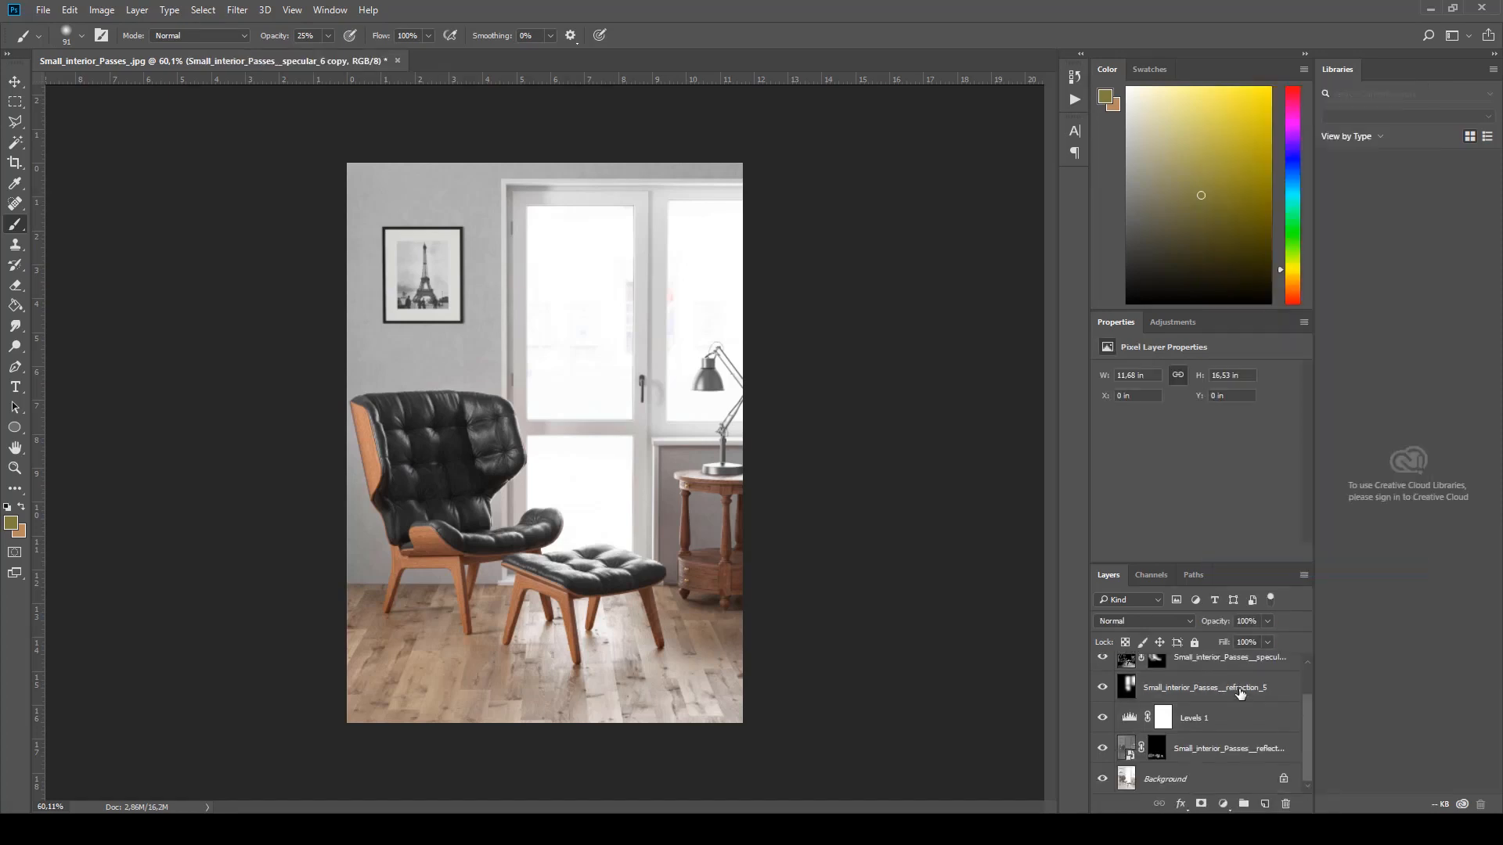
{"action": "scroll", "coordinate": [1240, 695], "scroll_direction": "up", "scroll_amount": 3}
{"action": "left_click", "coordinate": [1102, 672]}
{"action": "left_click", "coordinate": [1102, 673]}
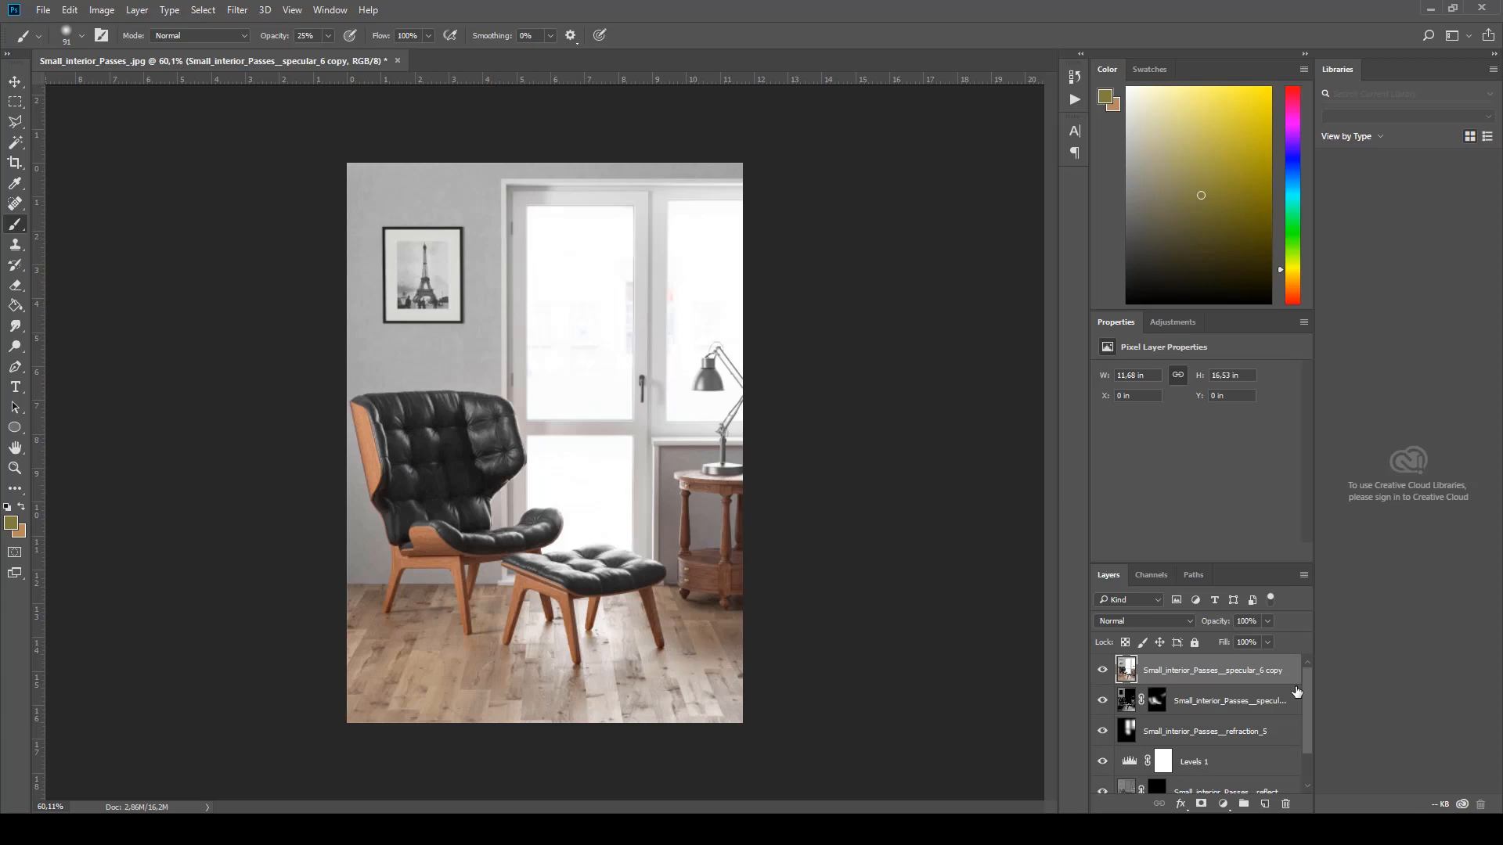
Step: Run the High Pass filter on the merged layer and set its radius to 1 pixel
{"action": "left_click", "coordinate": [1422, 33]}
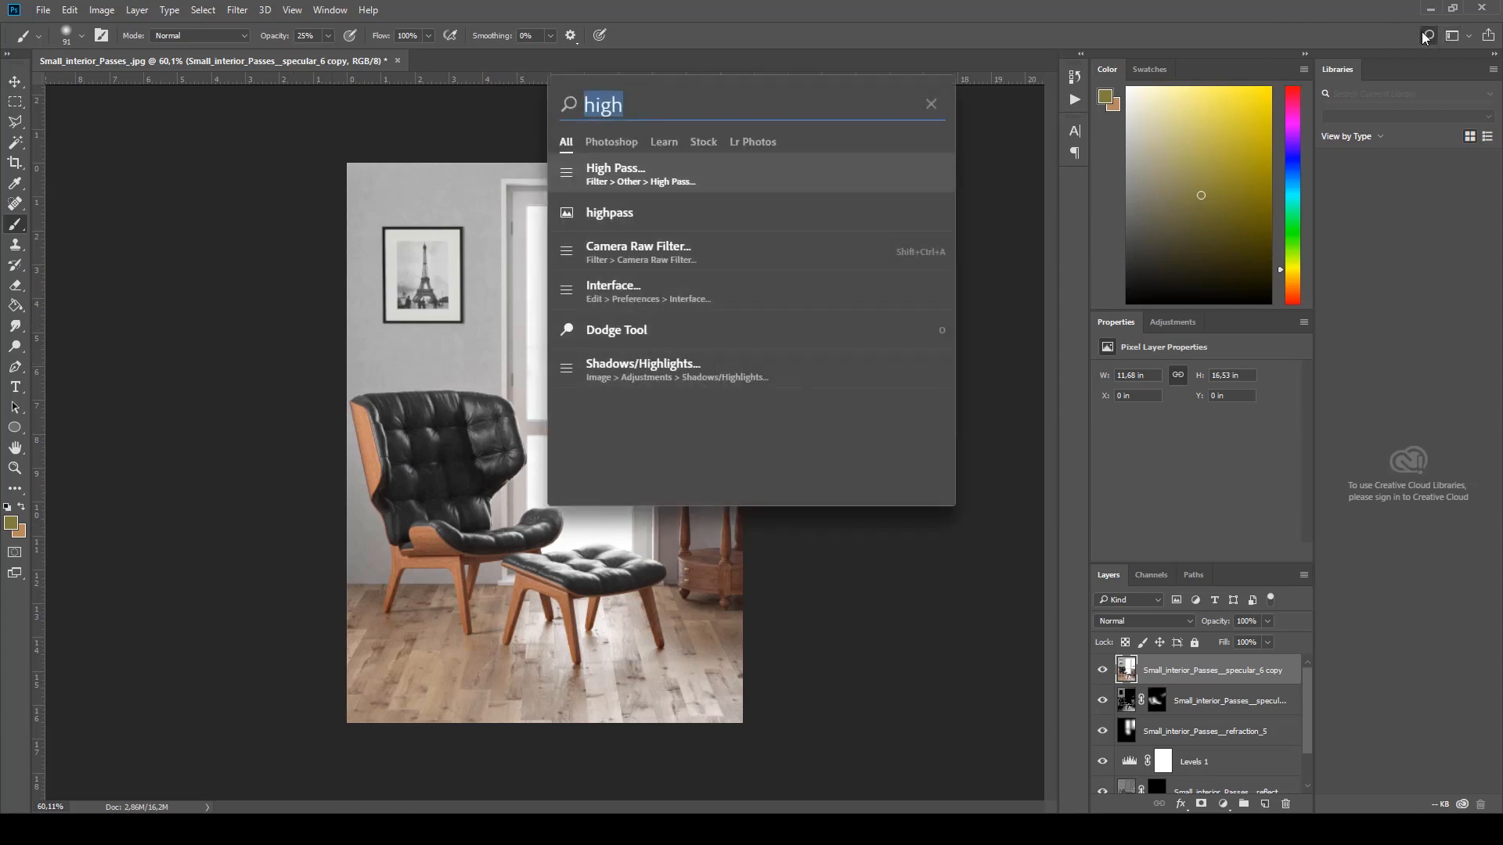
{"action": "left_click", "coordinate": [690, 185]}
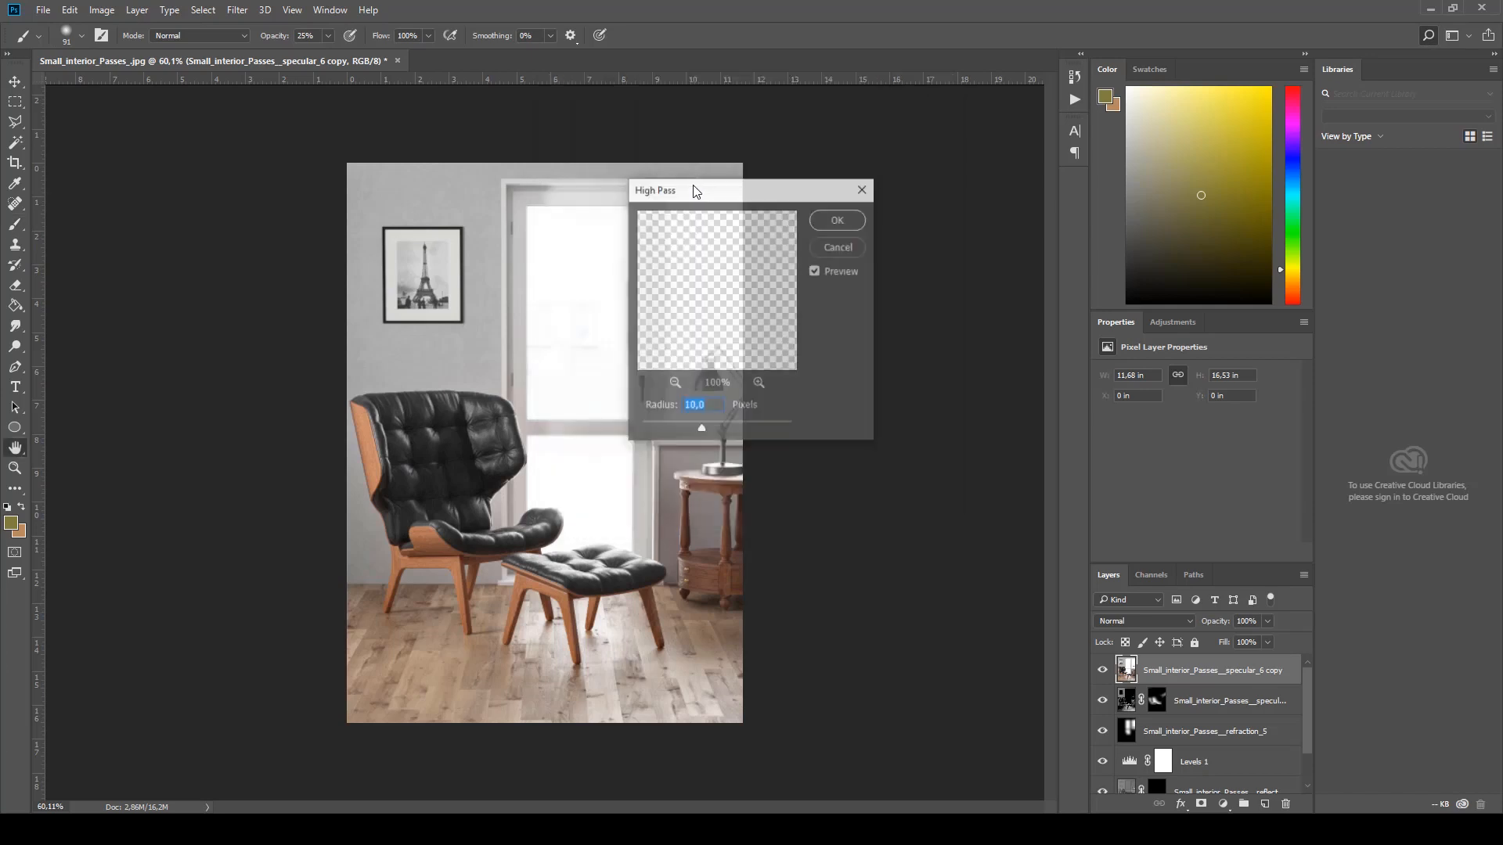
{"action": "left_click_drag", "start_coordinate": [717, 191], "coordinate": [815, 189]}
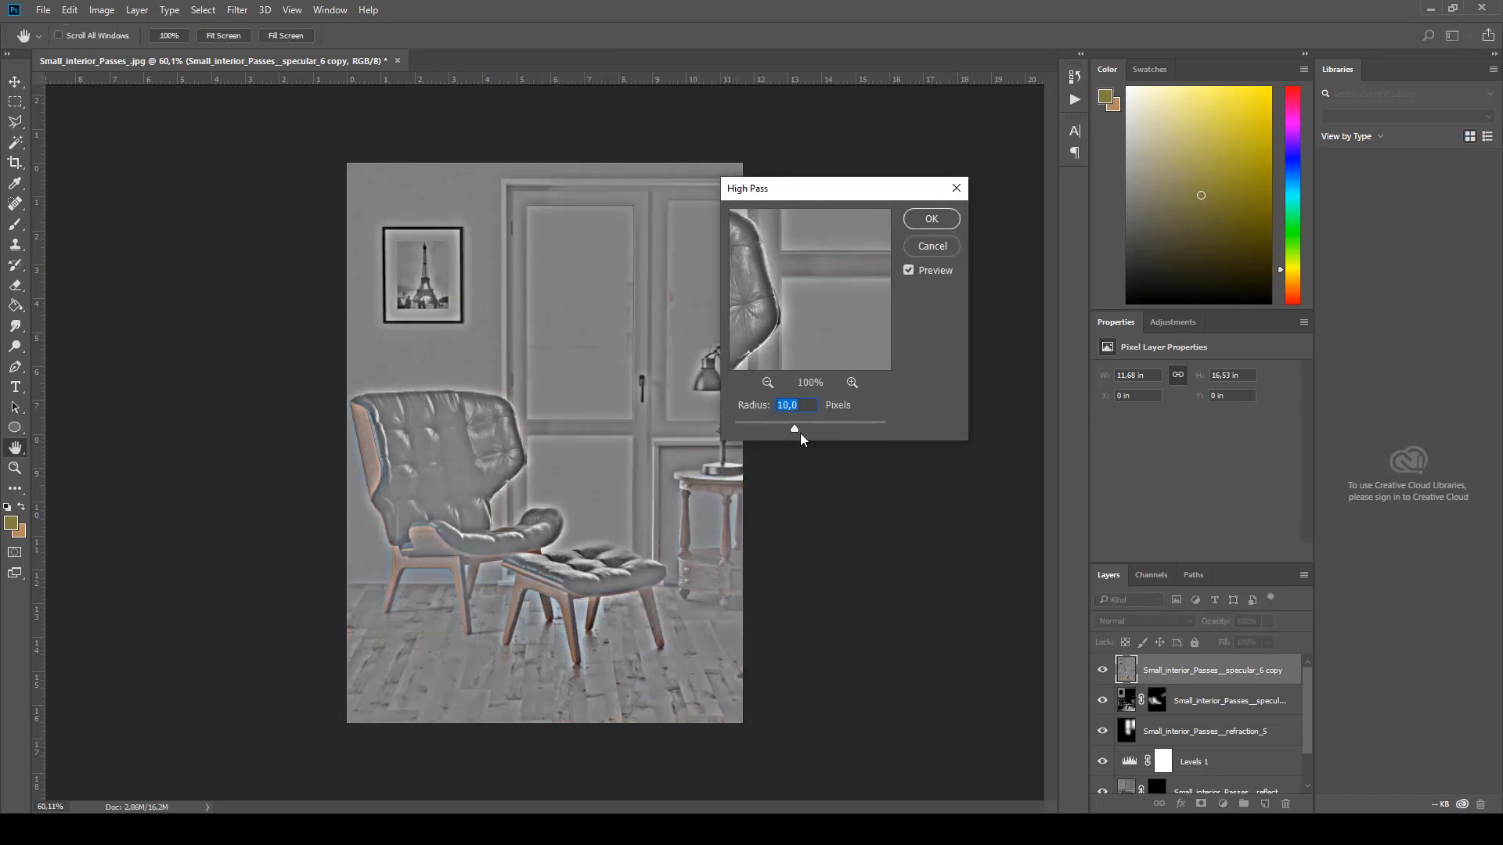
{"action": "left_click_drag", "start_coordinate": [777, 425], "coordinate": [773, 426]}
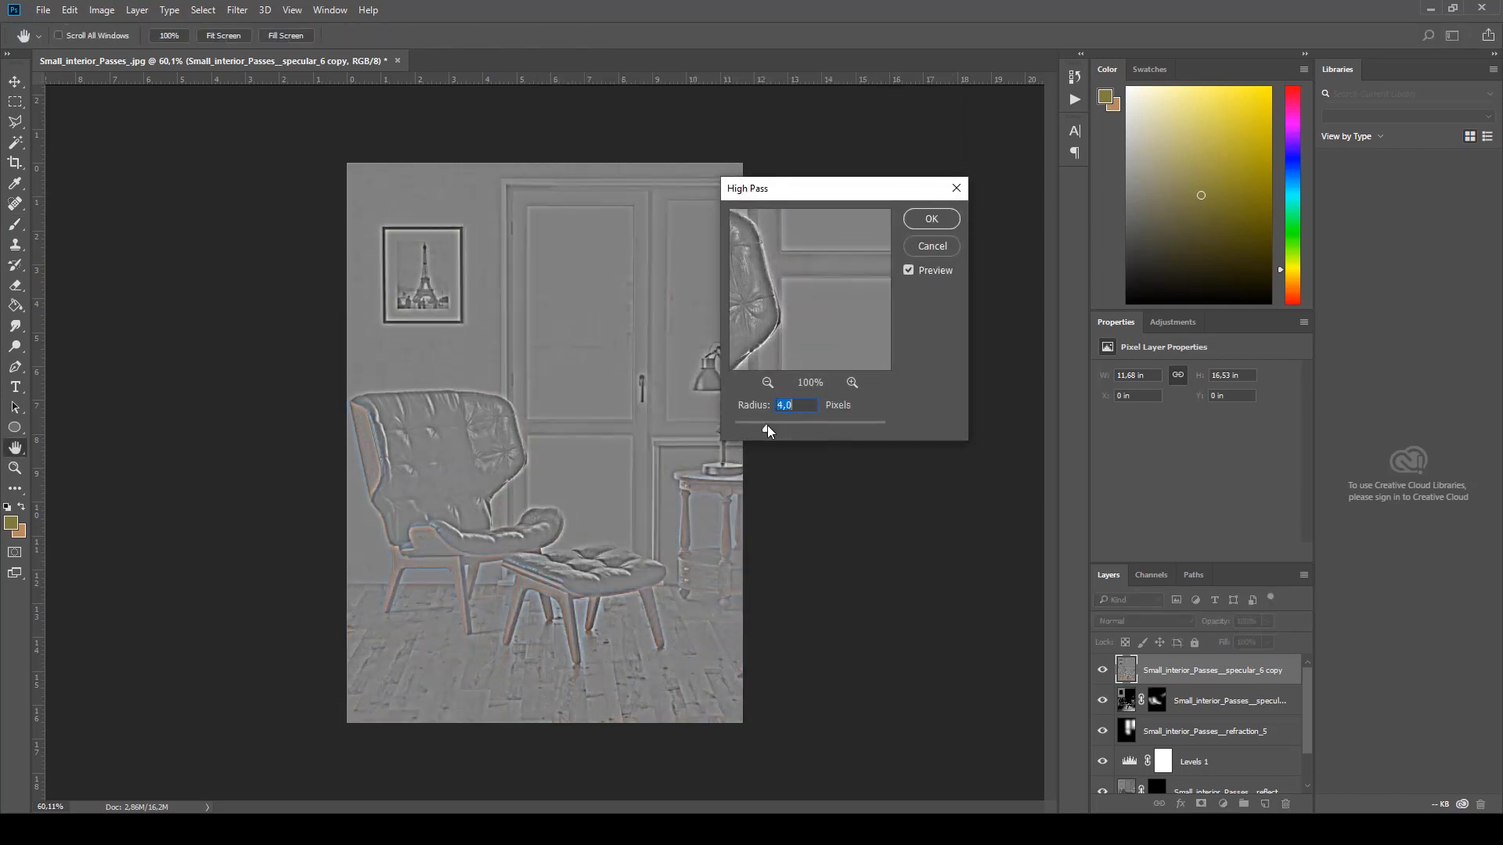
{"action": "left_click_drag", "start_coordinate": [760, 424], "coordinate": [751, 424]}
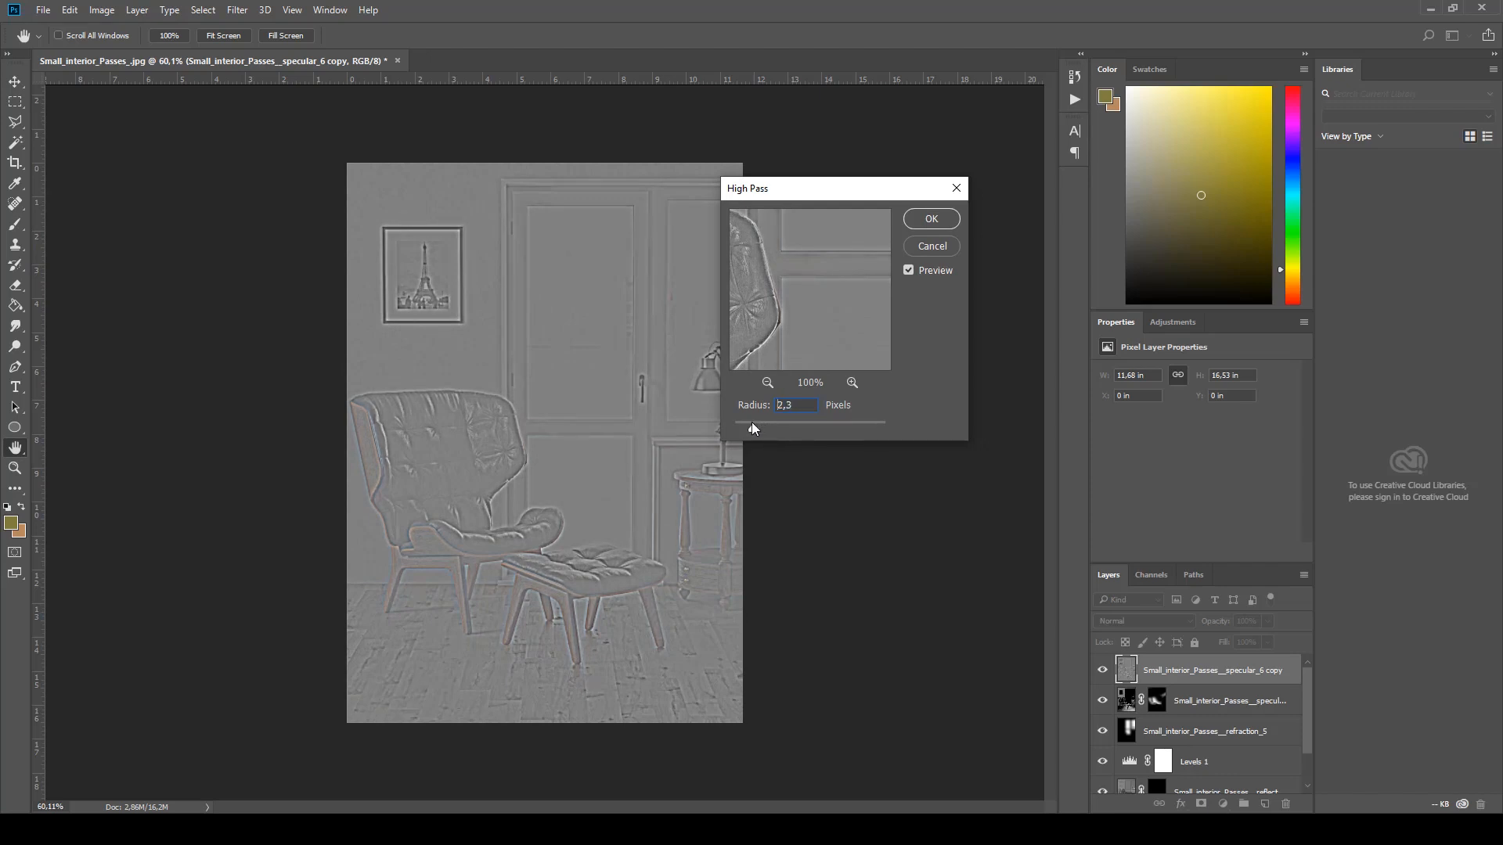
{"action": "left_click", "coordinate": [803, 403]}
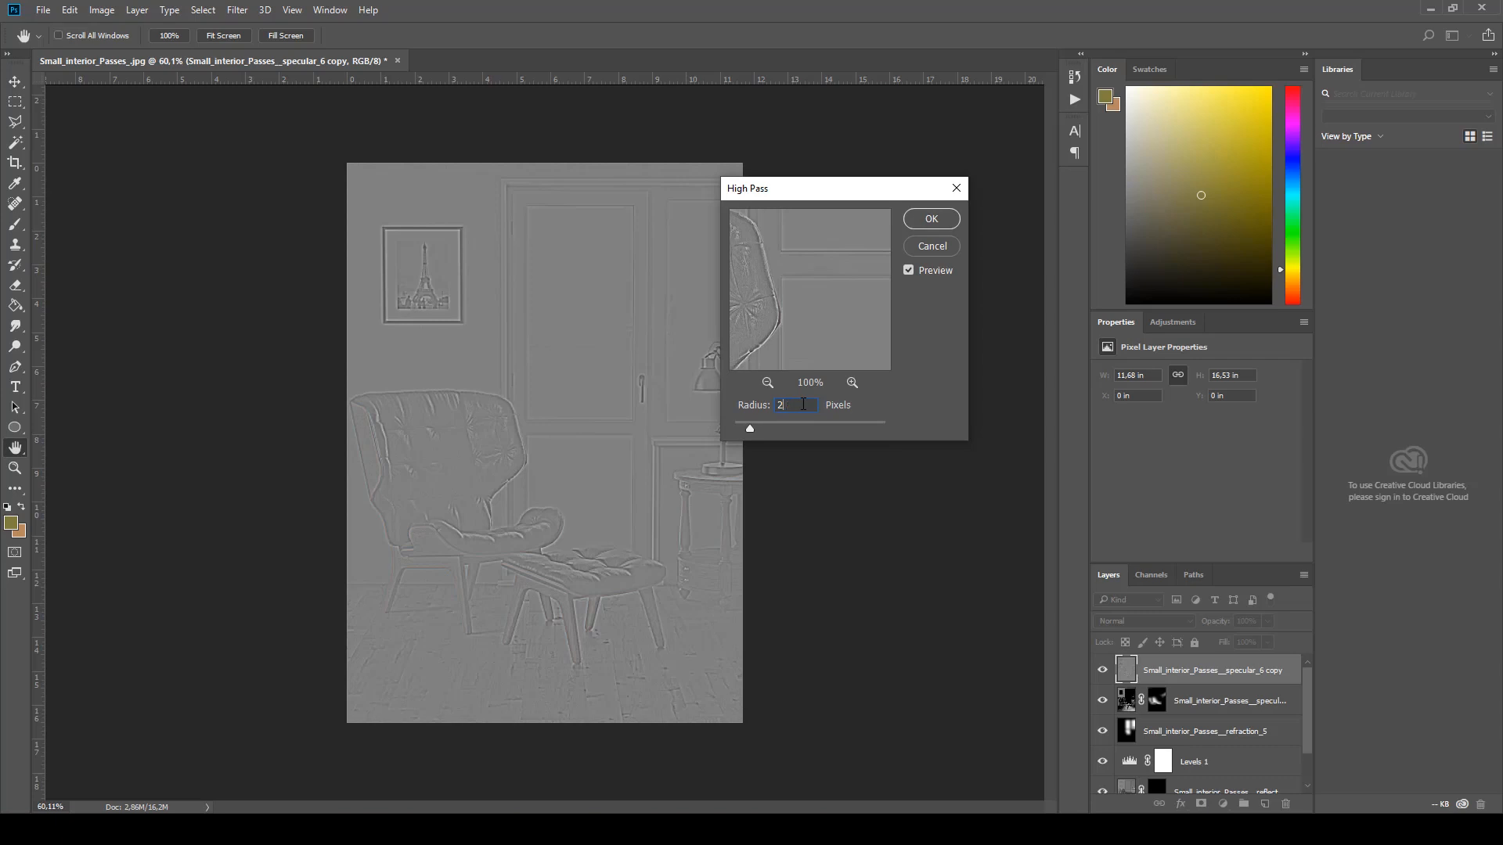
{"action": "key", "text": "BackSpace"}
{"action": "type", "text": "1"}
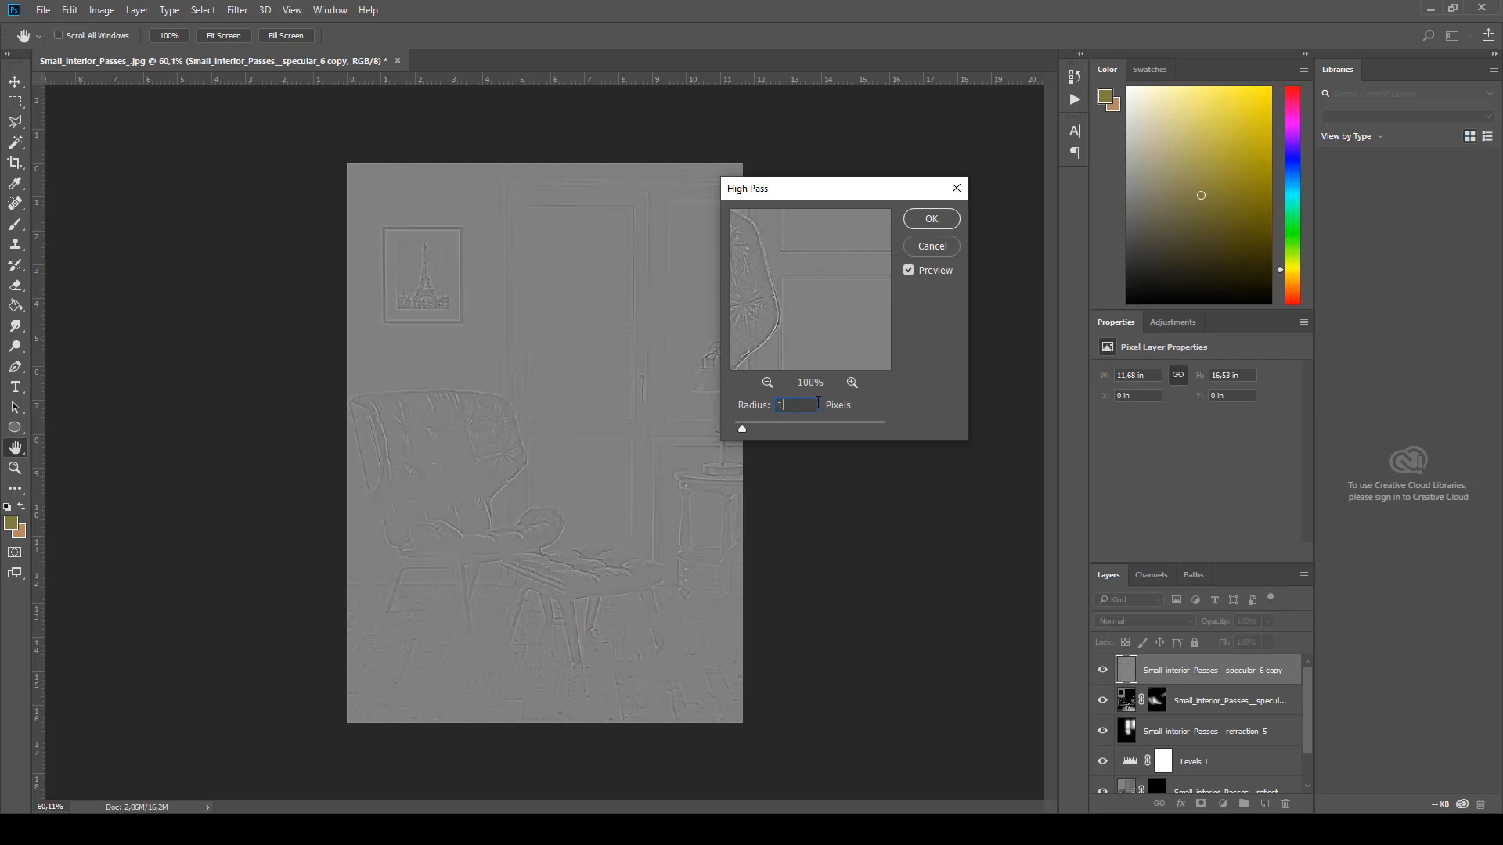
Step: Compare the High Pass preview with the unfiltered image and apply the filter
{"action": "left_click", "coordinate": [907, 270]}
{"action": "left_click", "coordinate": [907, 270]}
{"action": "left_click", "coordinate": [907, 270]}
{"action": "left_click", "coordinate": [907, 270]}
{"action": "left_click", "coordinate": [937, 216]}
{"action": "key", "text": "b"}
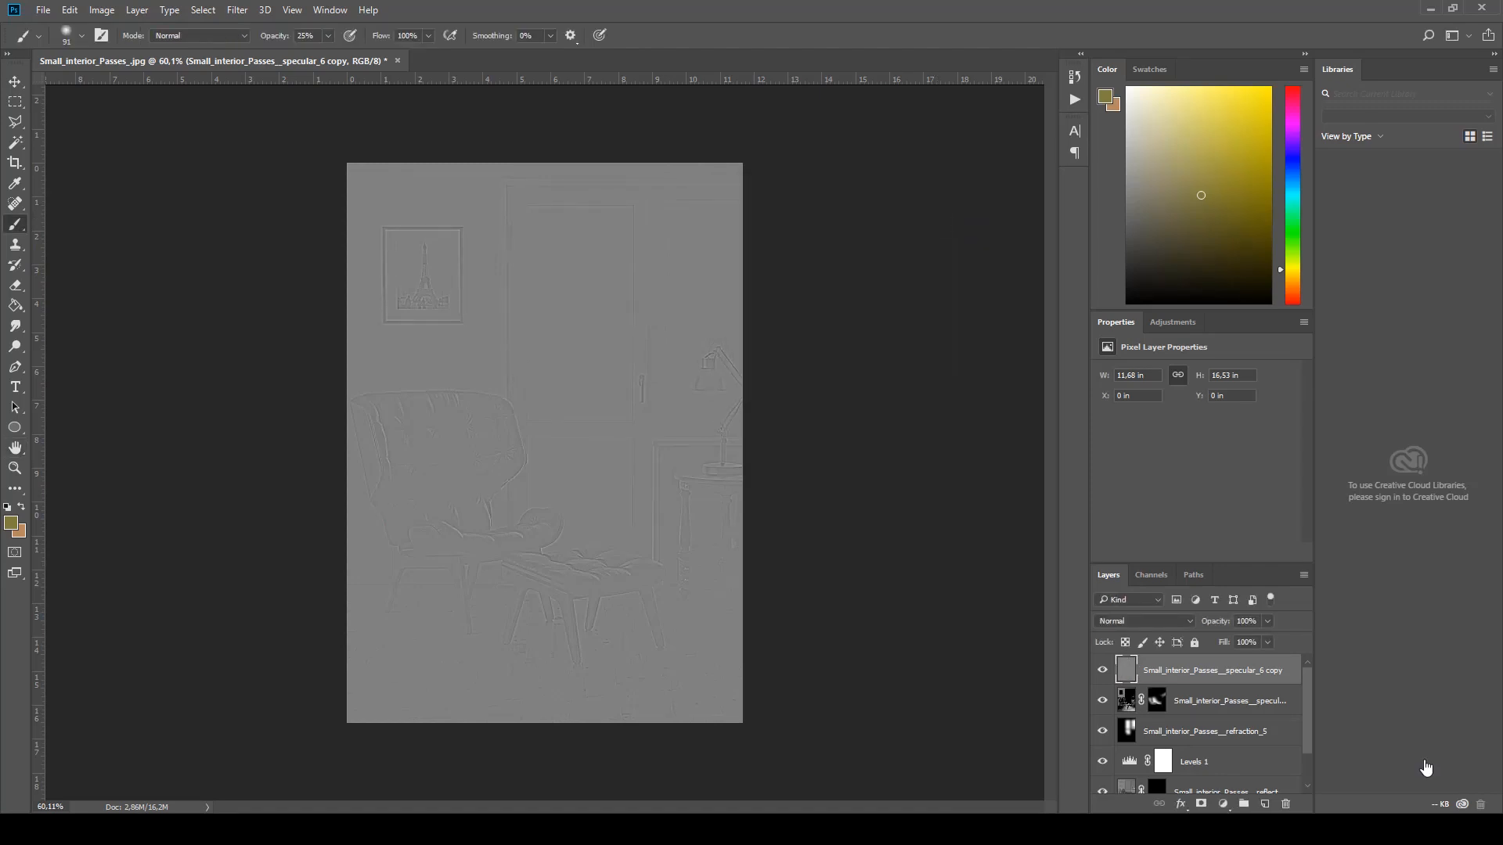
Step: Set the High Pass layer's blend mode to Overlay and check it switched off and on
{"action": "left_click", "coordinate": [1162, 622]}
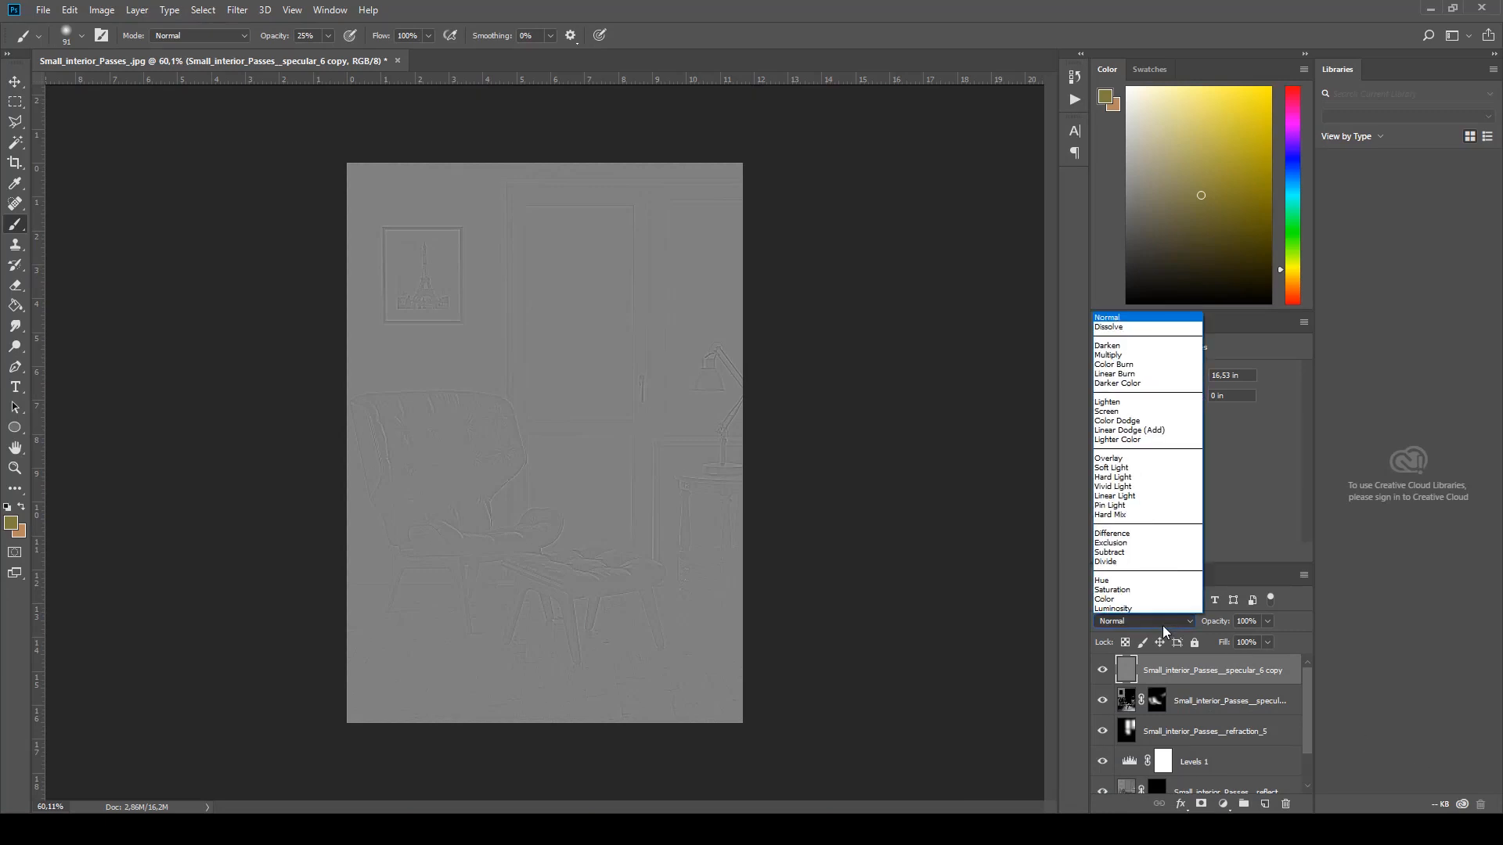
{"action": "left_click", "coordinate": [1114, 458]}
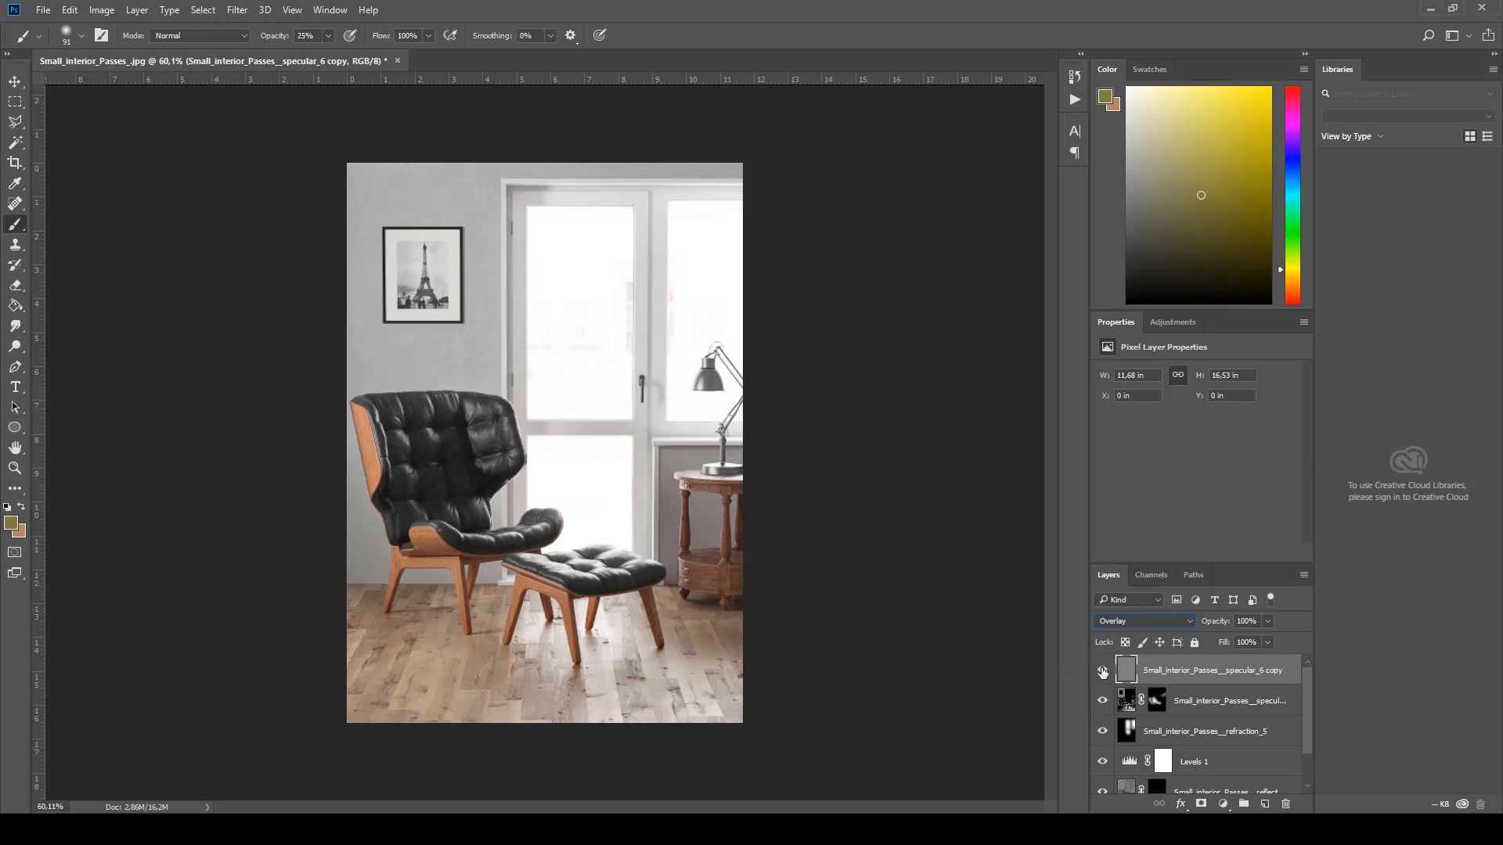
{"action": "left_click", "coordinate": [1102, 670]}
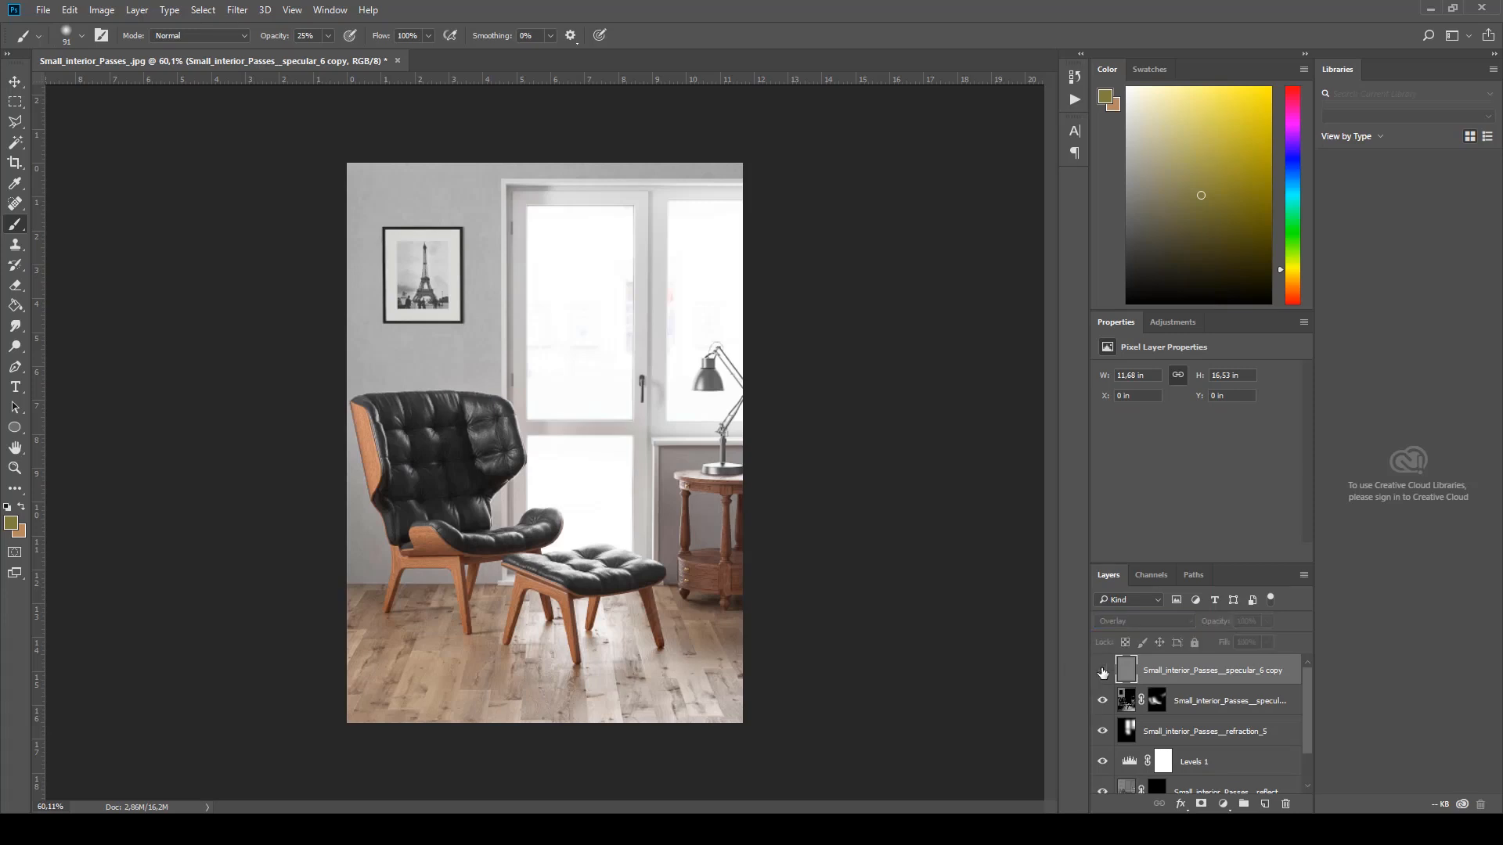
{"action": "left_click", "coordinate": [1102, 671]}
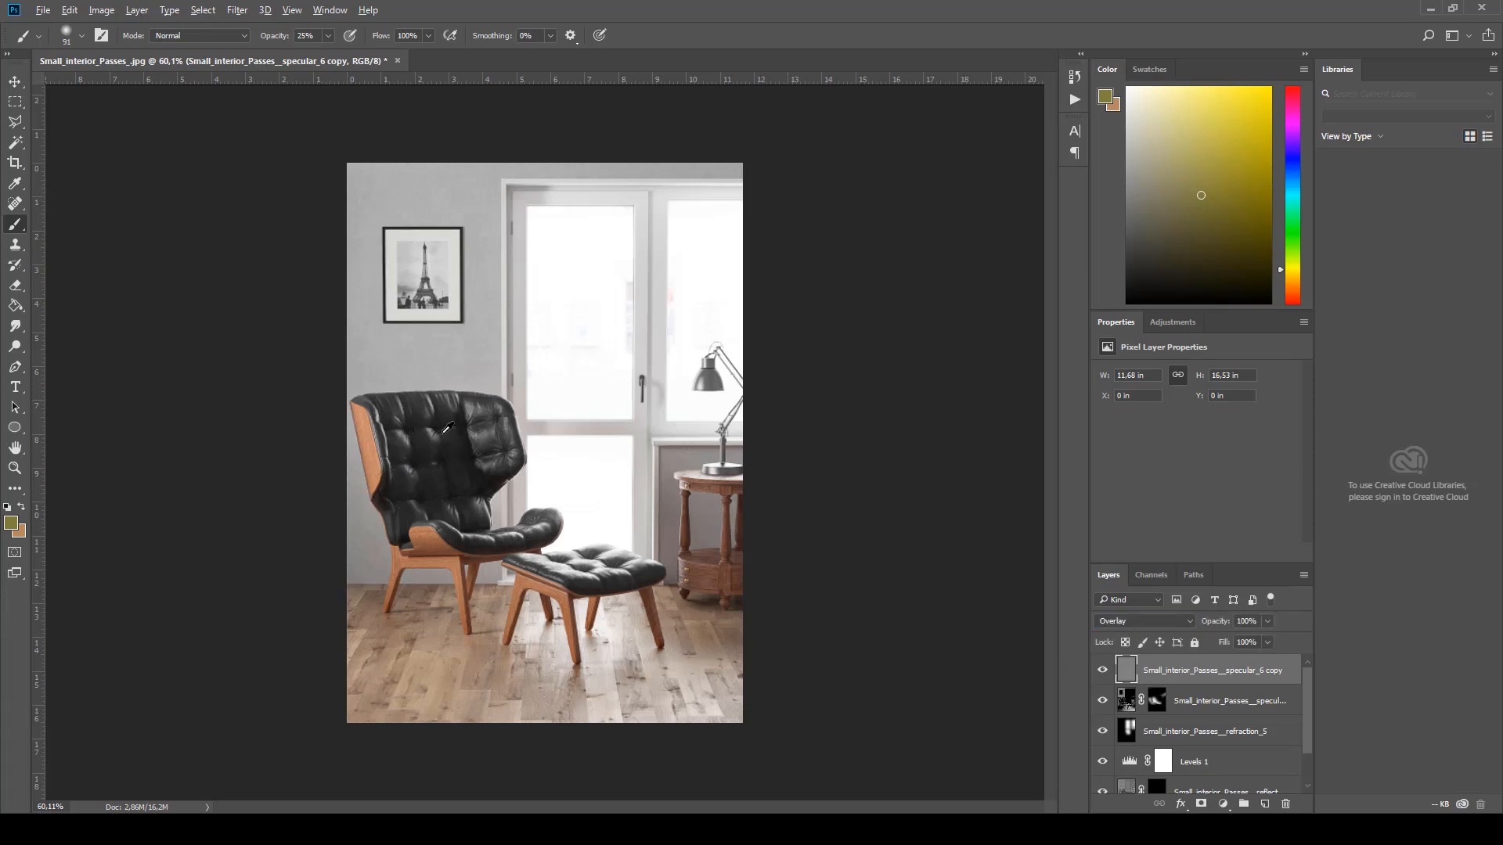
Step: Examine the sharpening on the armchair's leather up close by switching the High Pass layer off and on, and view the whole image
{"action": "scroll", "coordinate": [438, 434], "scroll_direction": "up", "scroll_amount": 5, "text": "alt"}
{"action": "scroll", "coordinate": [447, 428], "scroll_direction": "up", "scroll_amount": 3, "text": "alt"}
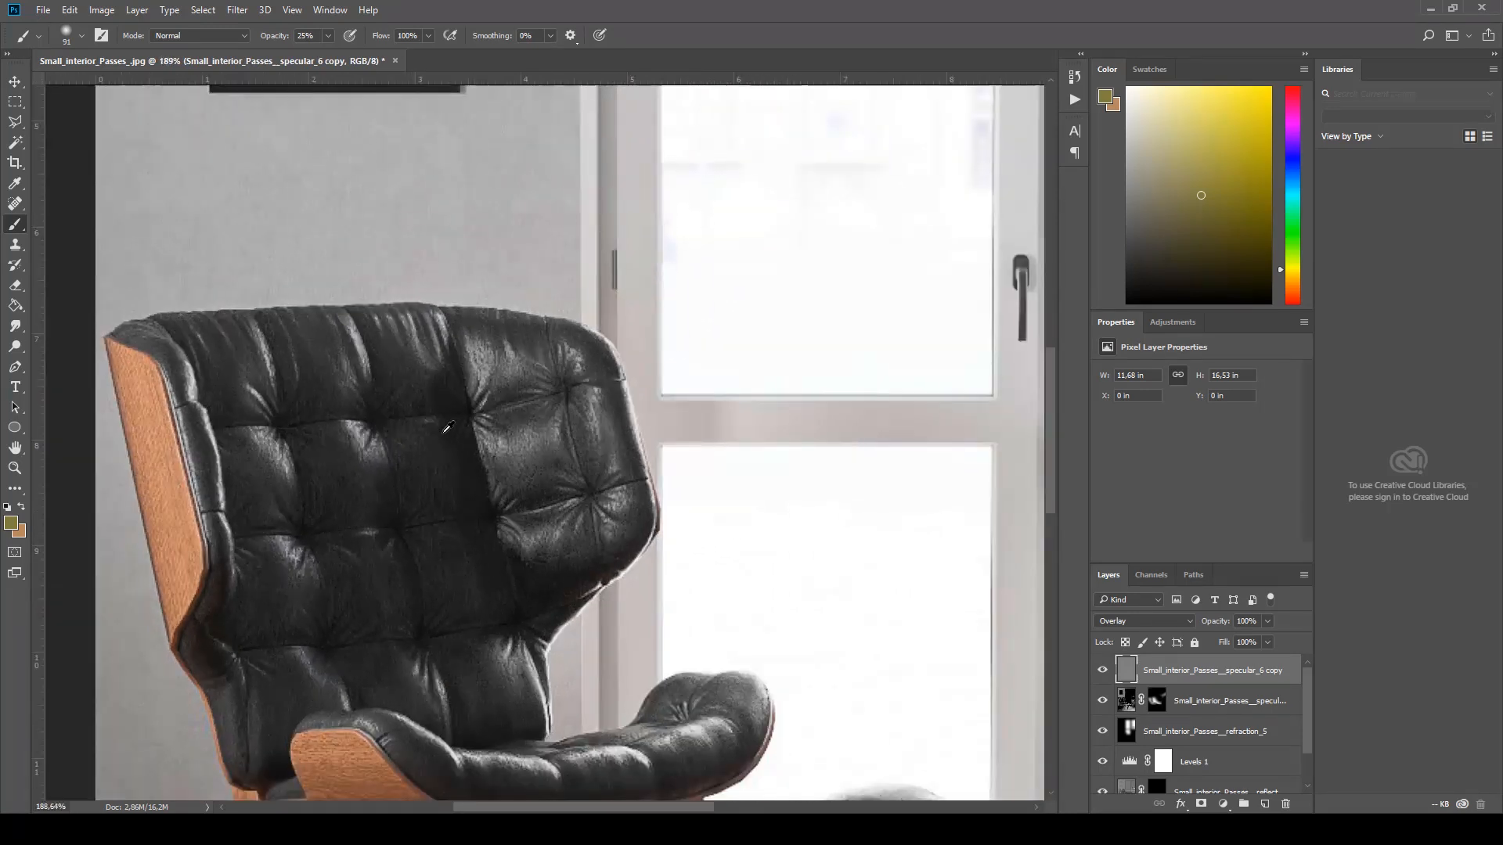
{"action": "left_click", "coordinate": [1103, 672]}
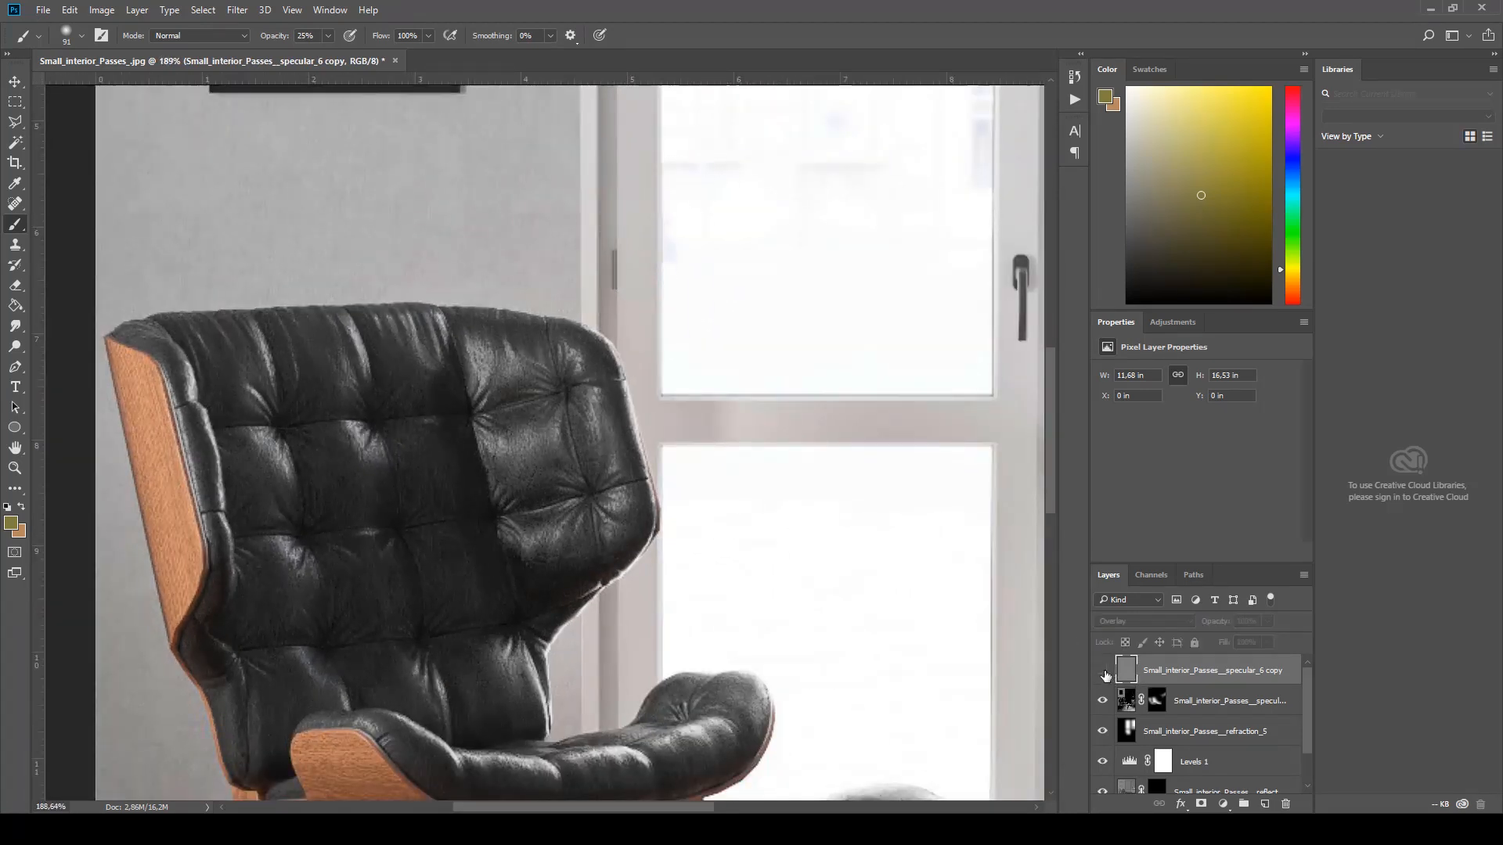
{"action": "left_click", "coordinate": [1103, 671]}
{"action": "left_click", "coordinate": [1104, 672]}
{"action": "left_click", "coordinate": [1104, 671]}
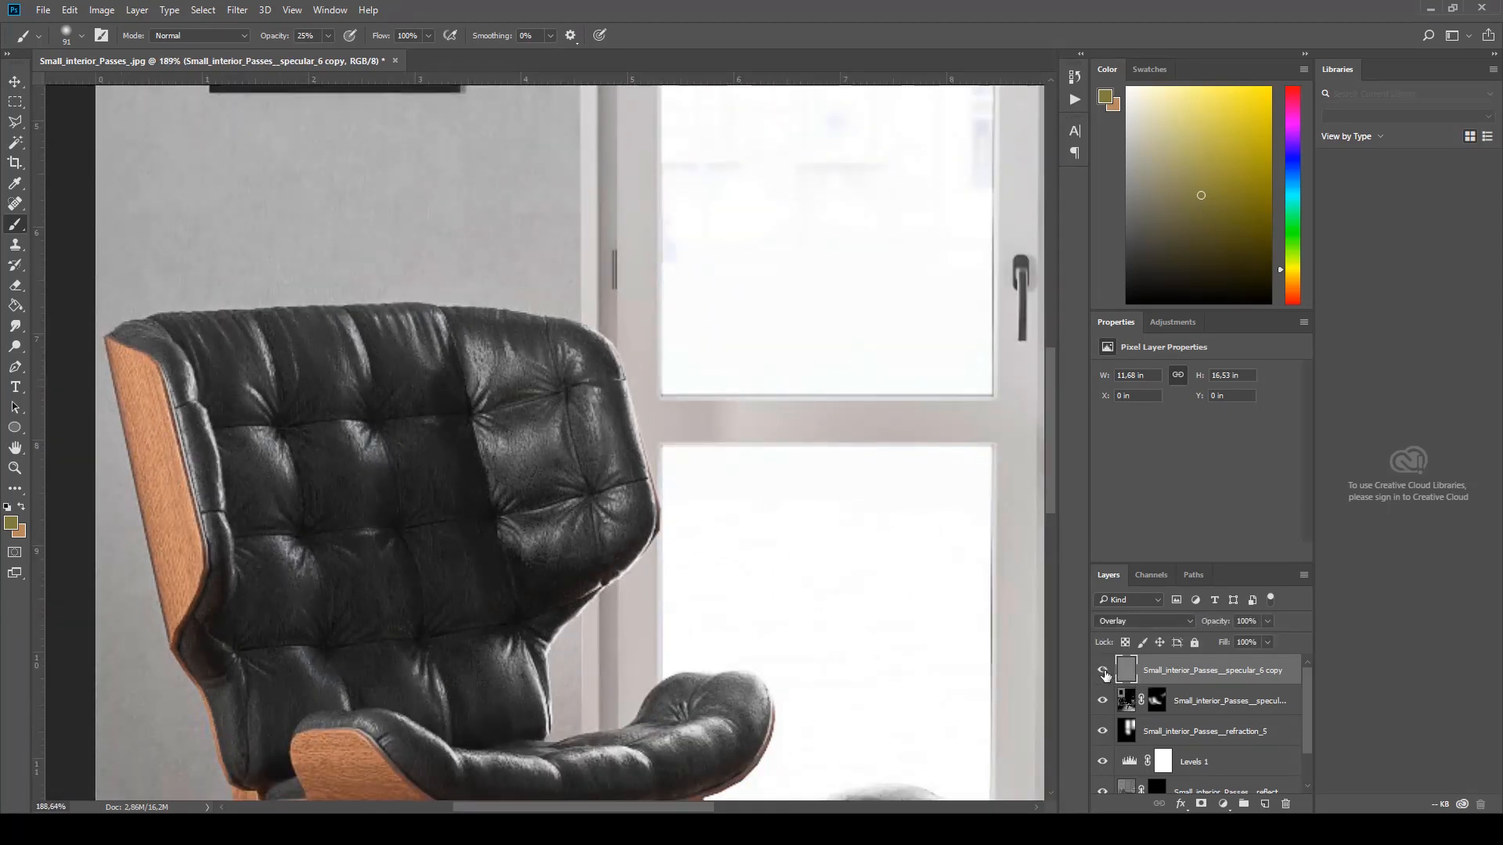
{"action": "left_click", "coordinate": [1104, 671]}
{"action": "left_click", "coordinate": [1104, 671]}
{"action": "scroll", "coordinate": [614, 448], "scroll_direction": "down", "scroll_amount": 2, "text": "alt"}
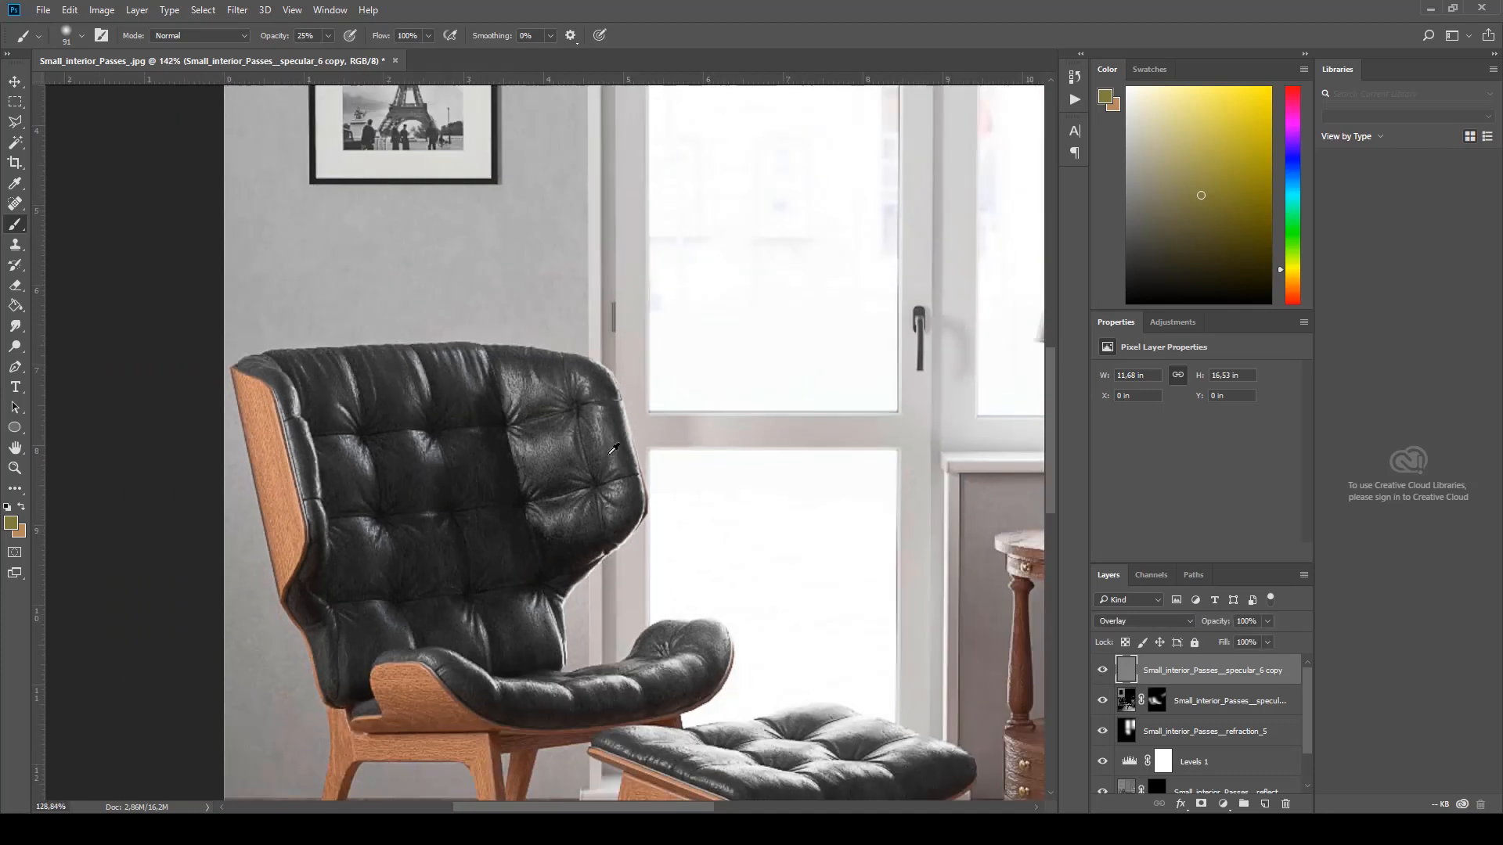
{"action": "scroll", "coordinate": [614, 448], "scroll_direction": "down", "scroll_amount": 2, "text": "alt"}
{"action": "scroll", "coordinate": [791, 540], "scroll_direction": "down", "scroll_amount": 2, "text": "alt"}
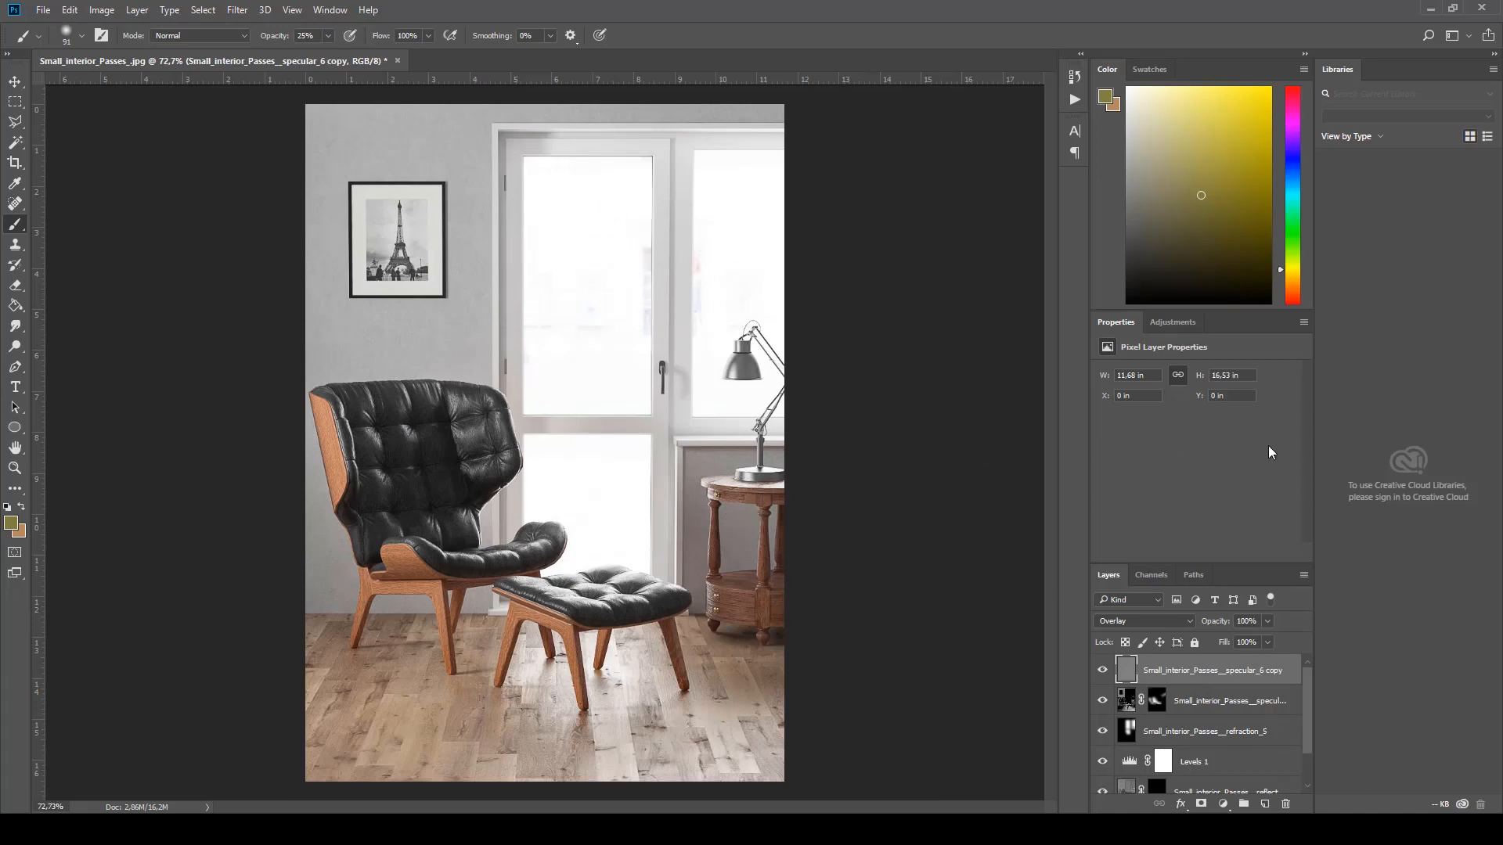
Step: Add a Hue/Saturation adjustment layer on top with saturation +10 and compare the image with and without it
{"action": "left_click", "coordinate": [1173, 321]}
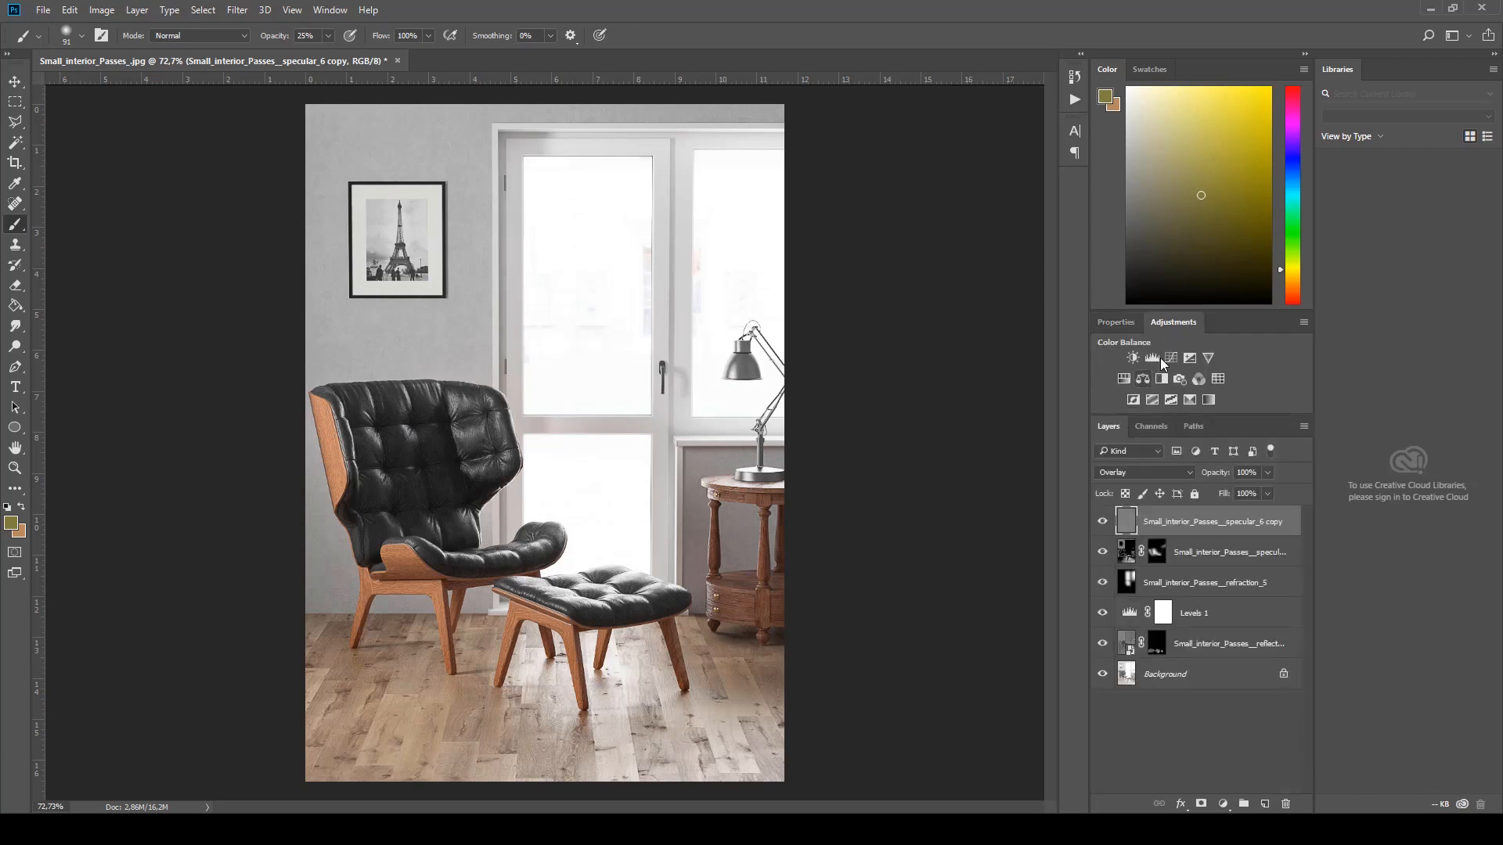
{"action": "left_click", "coordinate": [1125, 379]}
{"action": "left_click_drag", "start_coordinate": [1196, 462], "coordinate": [1198, 462]}
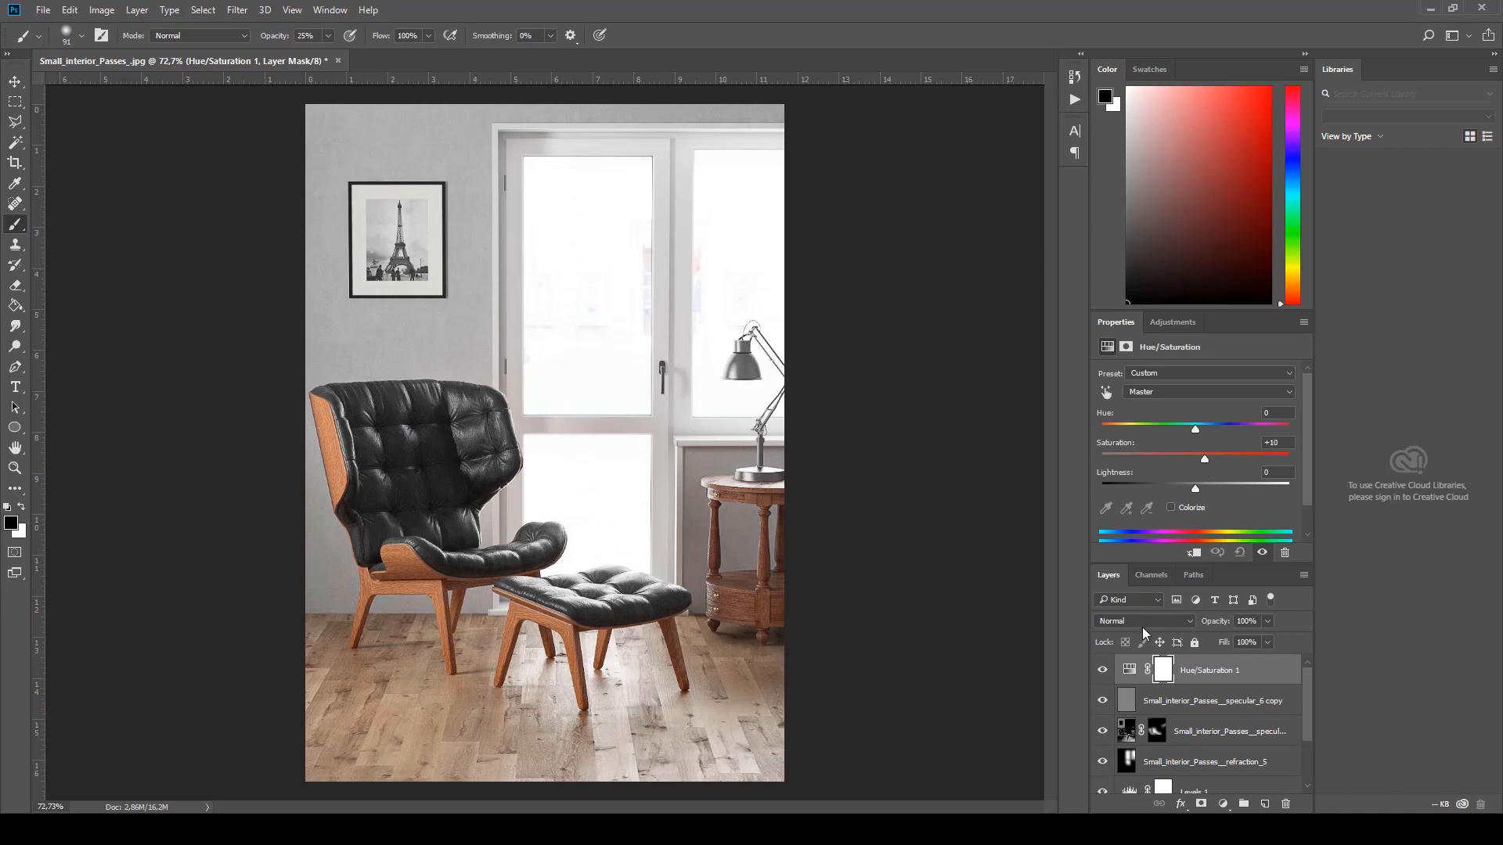
{"action": "left_click", "coordinate": [1101, 670]}
{"action": "left_click", "coordinate": [1102, 671]}
{"action": "left_click", "coordinate": [1101, 671]}
{"action": "left_click", "coordinate": [1102, 671]}
Step: Add a Curves adjustment layer on top and shape a slight contrast curve with one point in the shadows and one in the upper midtones
{"action": "left_click", "coordinate": [1171, 326]}
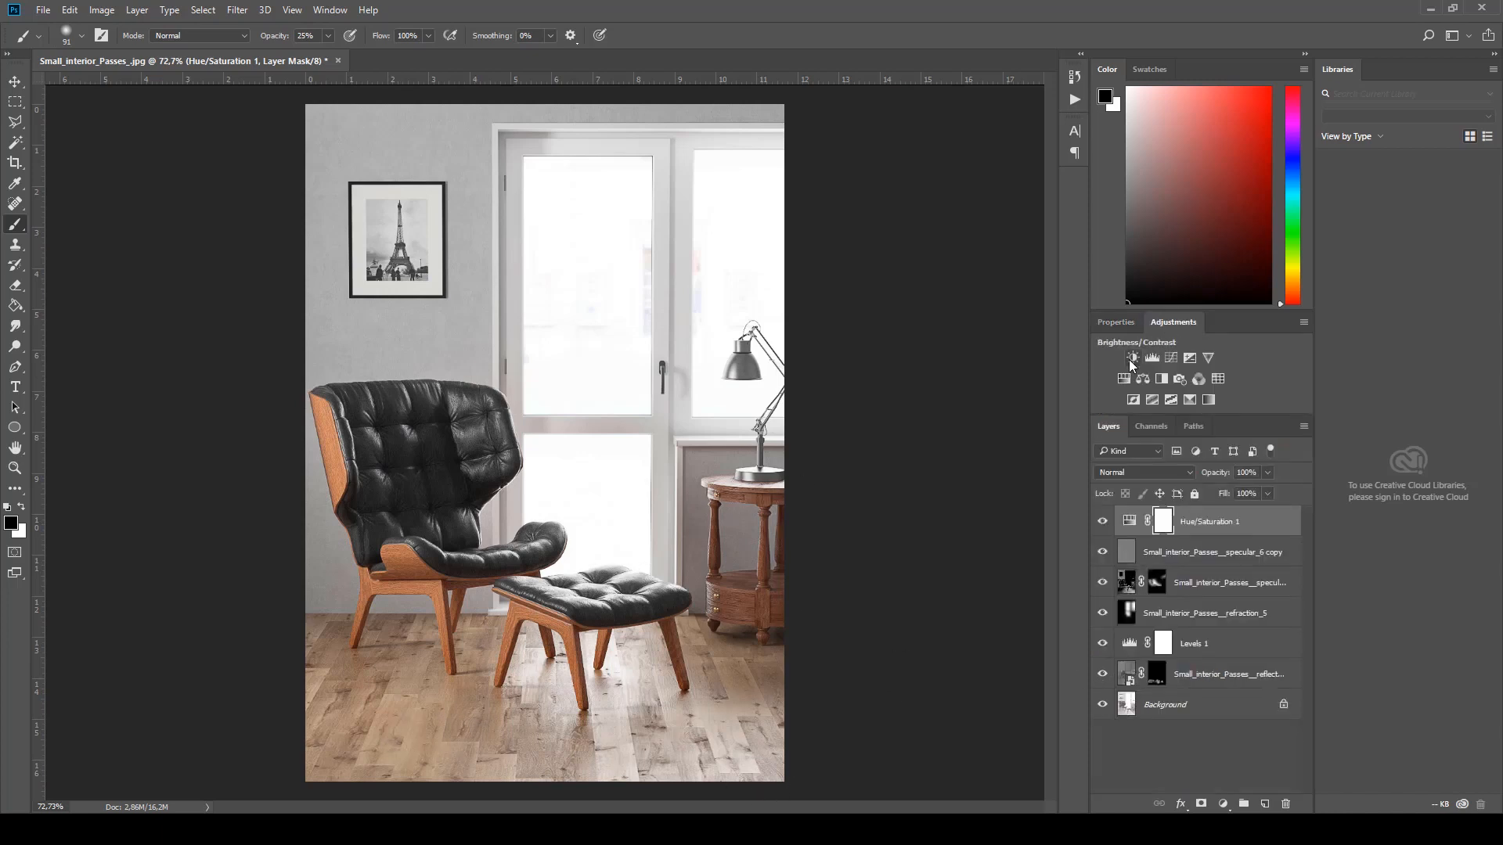
{"action": "left_click", "coordinate": [1171, 358]}
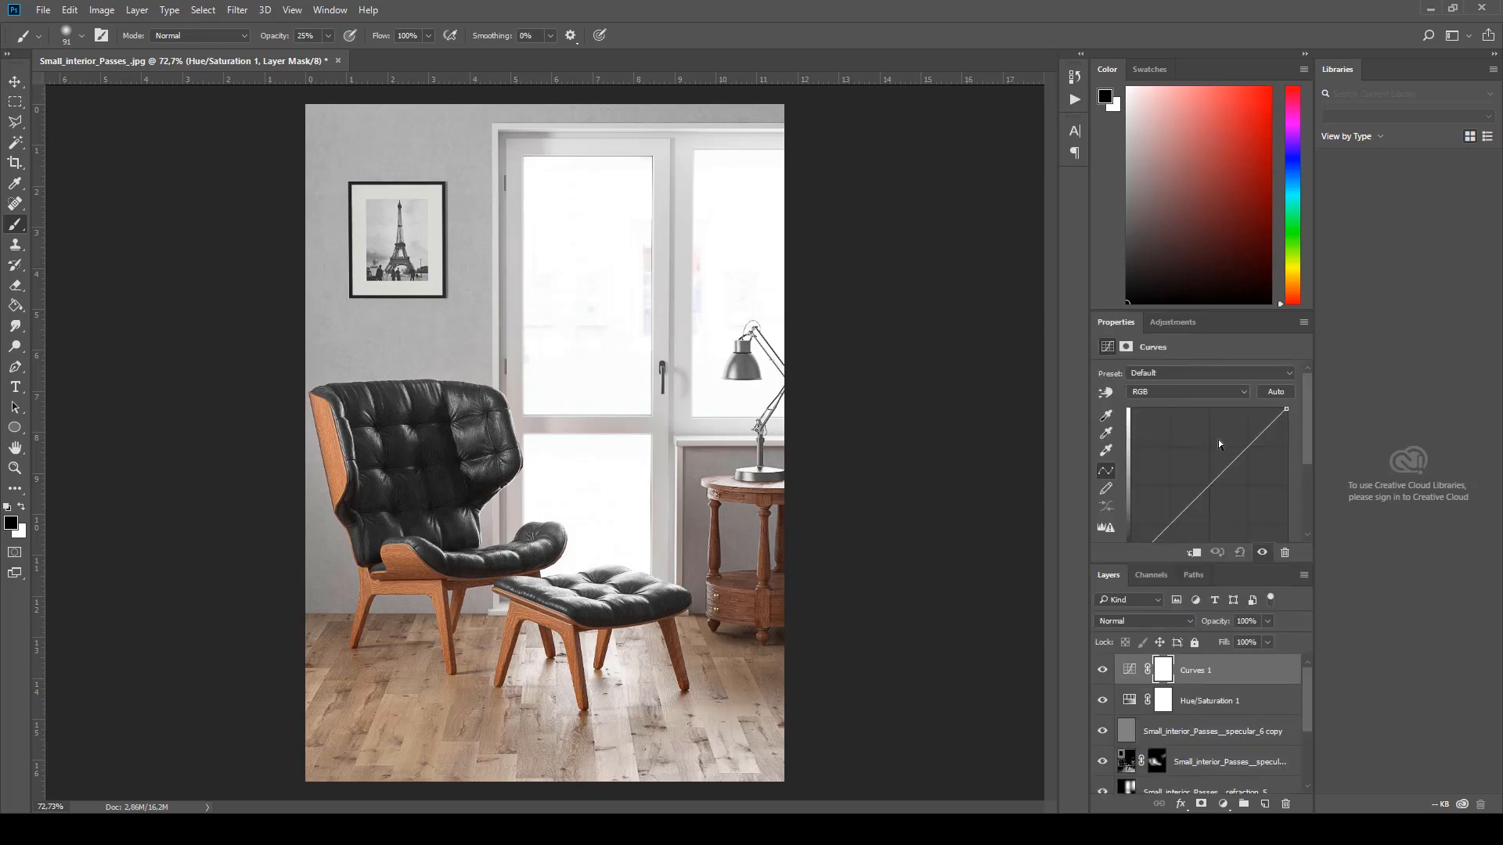
{"action": "left_click", "coordinate": [1179, 520]}
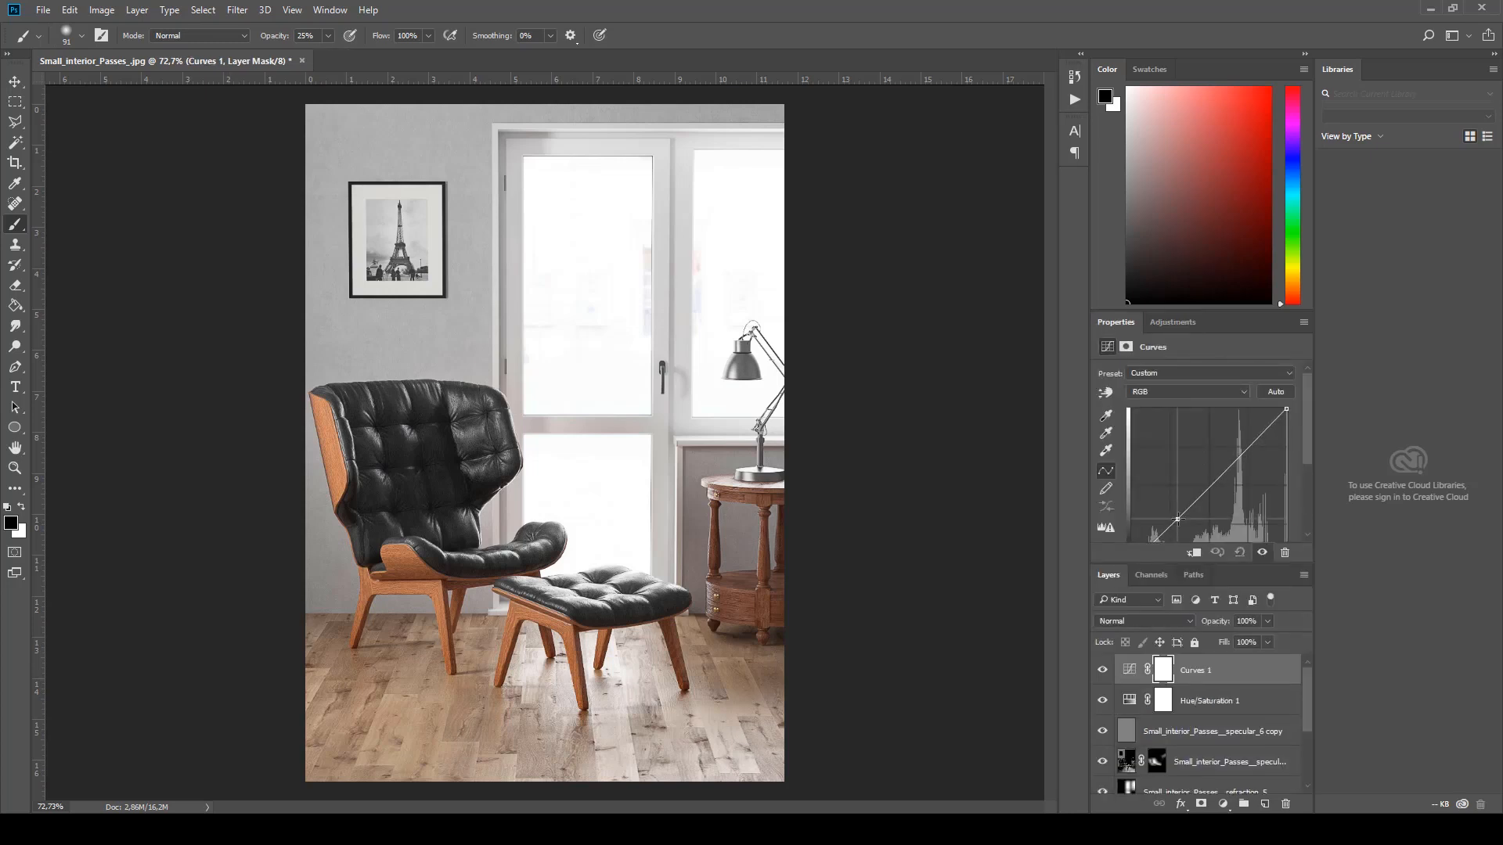
{"action": "left_click", "coordinate": [1234, 465]}
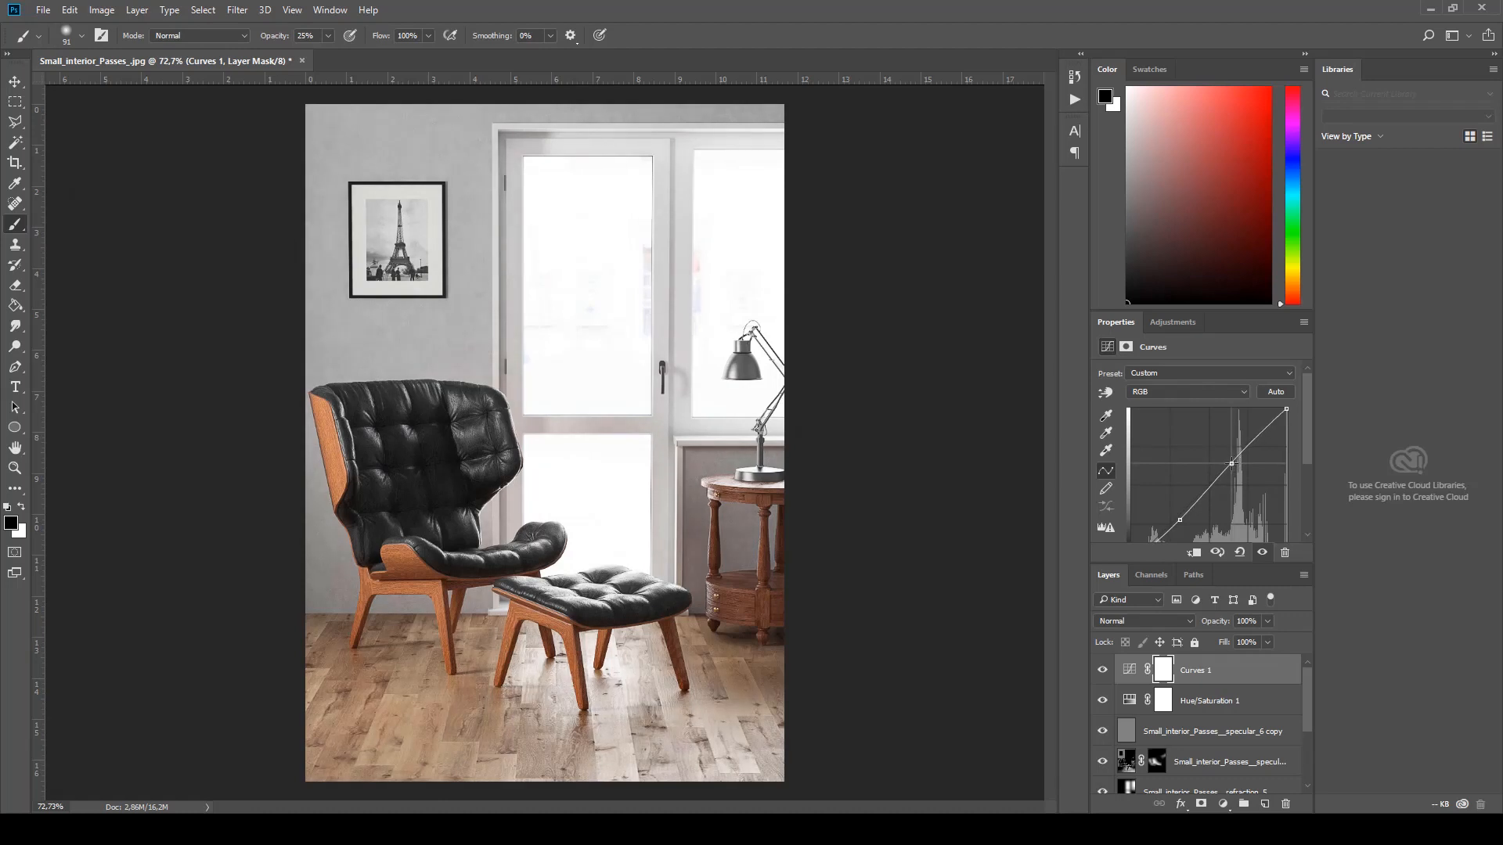
Step: Switch the Curves layer off and on repeatedly to judge the contrast change over the whole image
{"action": "left_click", "coordinate": [1101, 676]}
{"action": "left_click", "coordinate": [1101, 675]}
{"action": "scroll", "coordinate": [853, 465], "scroll_direction": "down", "scroll_amount": 2, "text": "alt"}
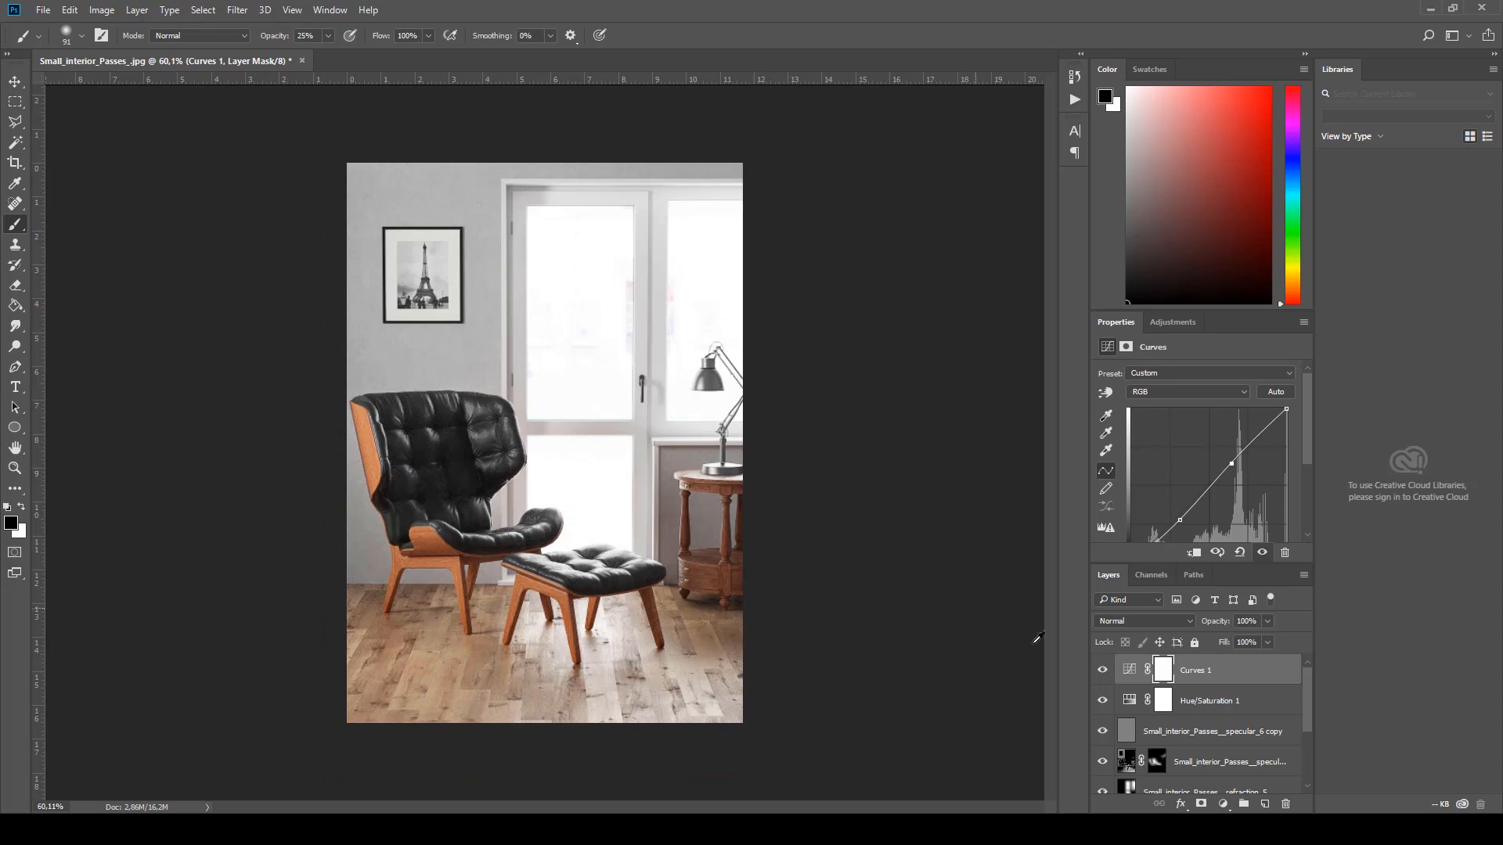
{"action": "left_click", "coordinate": [1105, 674]}
{"action": "left_click", "coordinate": [1106, 674]}
{"action": "left_click", "coordinate": [1105, 674]}
{"action": "left_click", "coordinate": [1105, 673]}
{"action": "left_click", "coordinate": [1105, 673]}
{"action": "left_click", "coordinate": [1105, 673]}
Step: Reduce the Curves layer's opacity to 50% and compare the image with and without it
{"action": "left_click", "coordinate": [1246, 621]}
{"action": "type", "text": "5"}
{"action": "left_click", "coordinate": [1102, 675]}
{"action": "left_click", "coordinate": [1104, 677]}
{"action": "left_click", "coordinate": [1104, 677]}
{"action": "left_click", "coordinate": [1103, 677]}
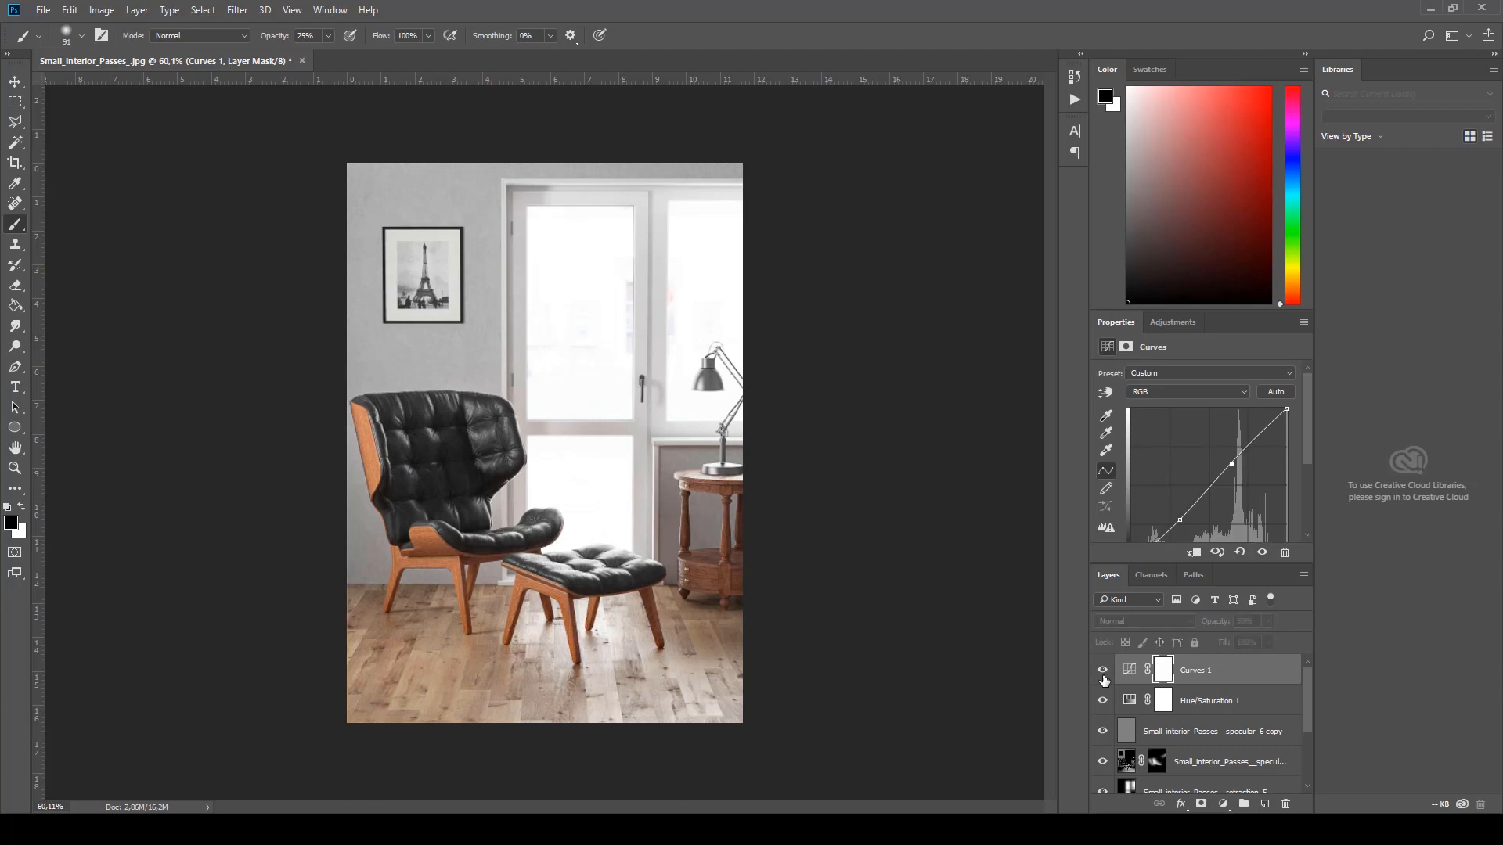